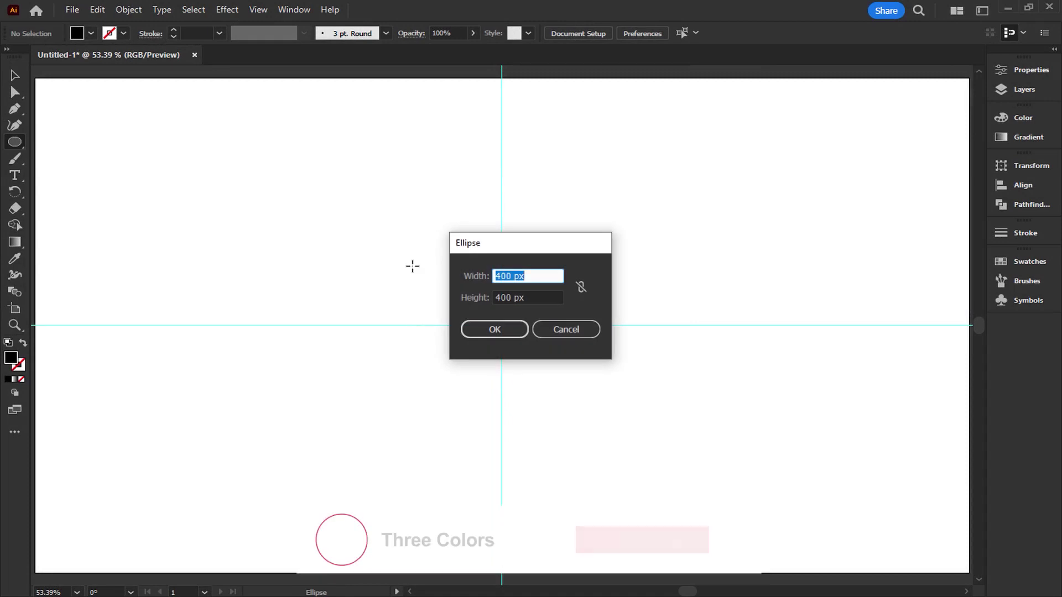
# Step: Create a 400 × 400 px circle and fill it with red #e80707
pyautogui.click(489, 326)
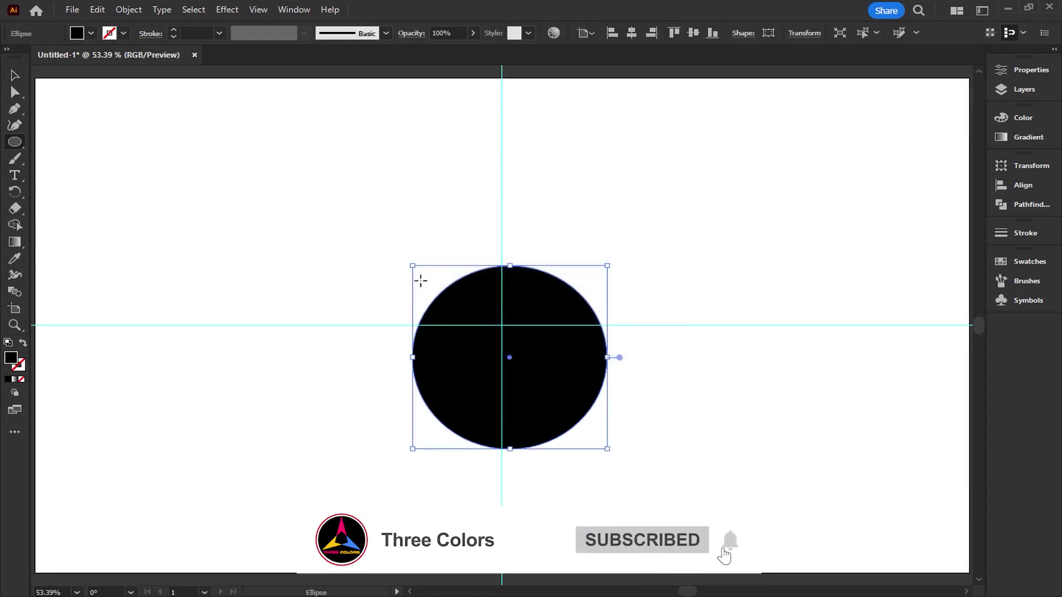
pyautogui.click(83, 35)
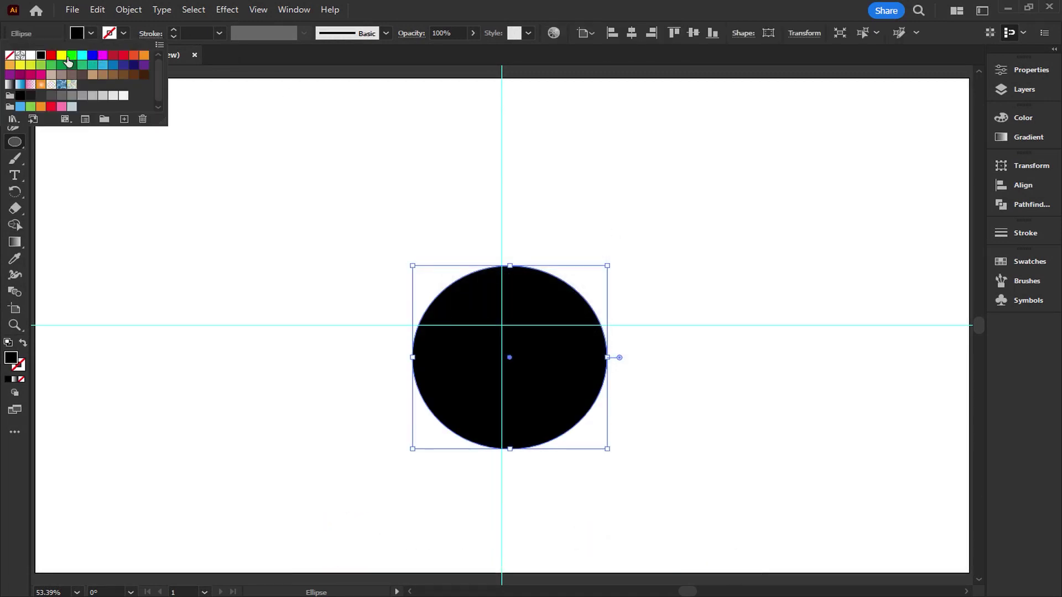
pyautogui.click(51, 56)
pyautogui.doubleClick(10, 358)
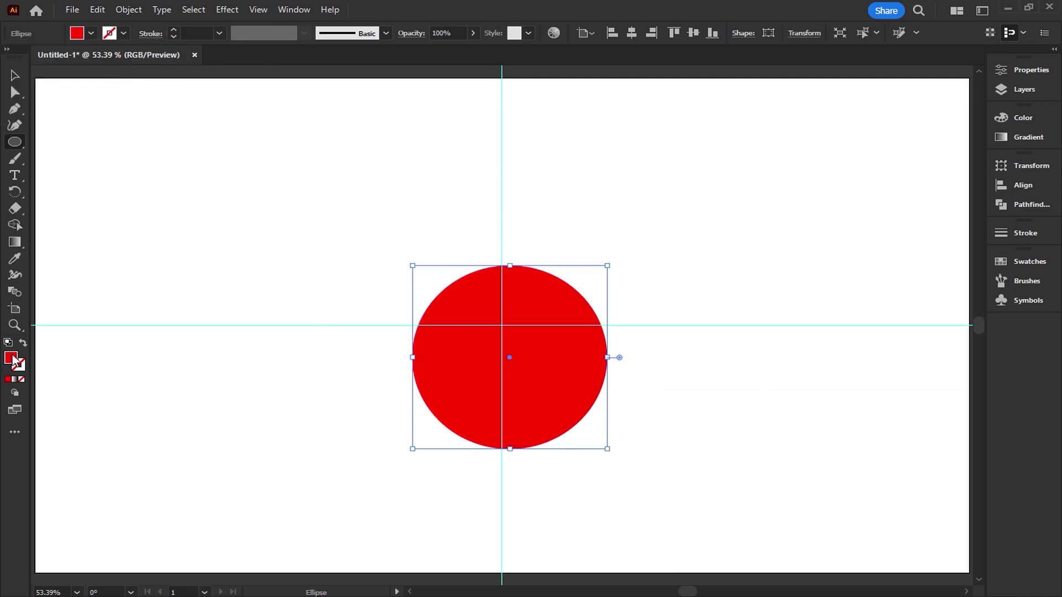
pyautogui.click(840, 186)
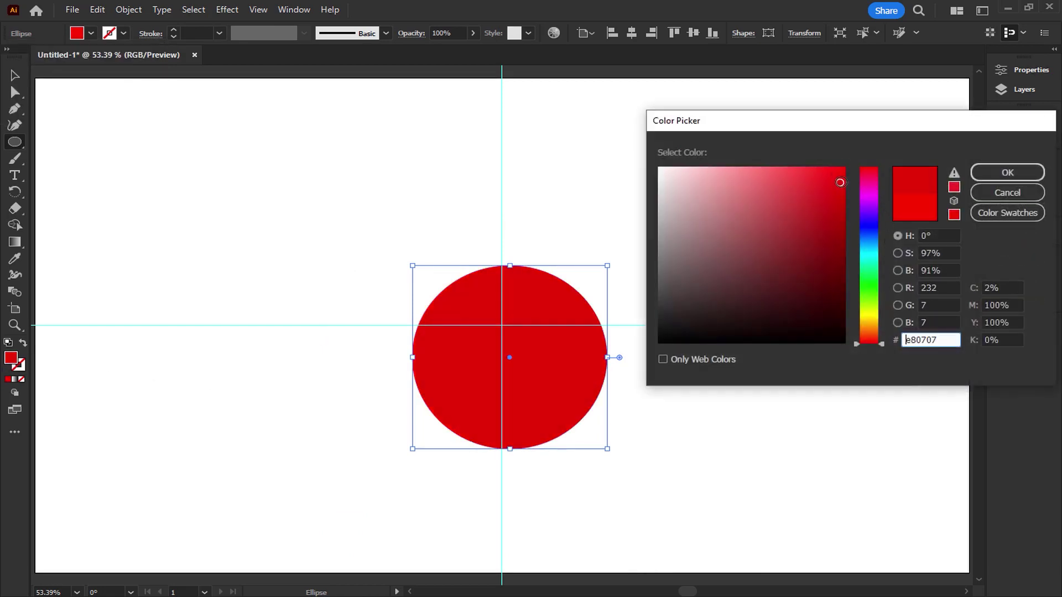
pyautogui.click(1008, 173)
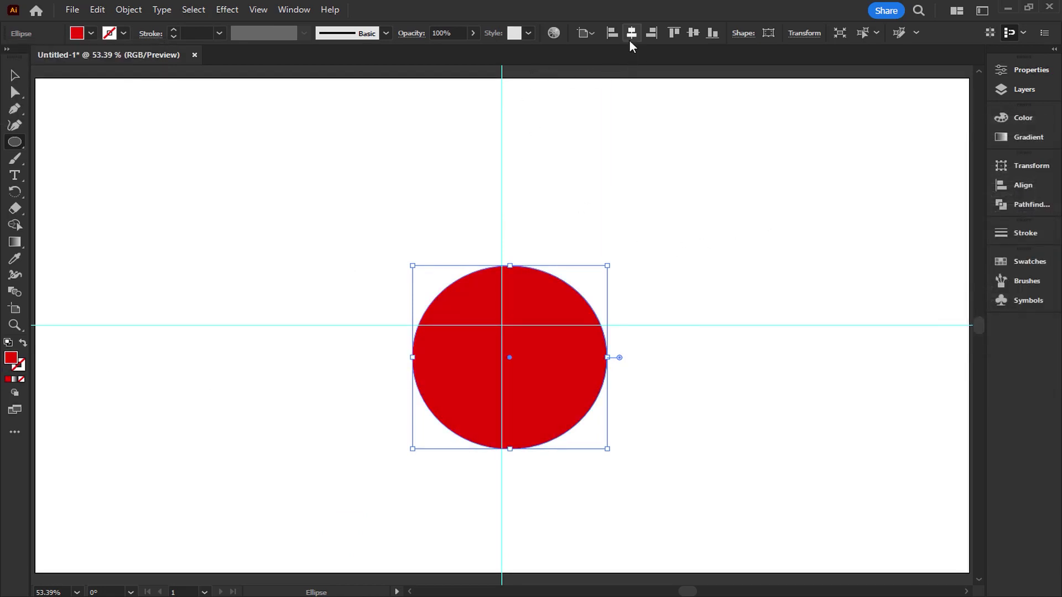
# Step: Center the red circle on the artboard both ways and offset its path by -40 px with miter joins
pyautogui.click(630, 40)
pyautogui.click(694, 33)
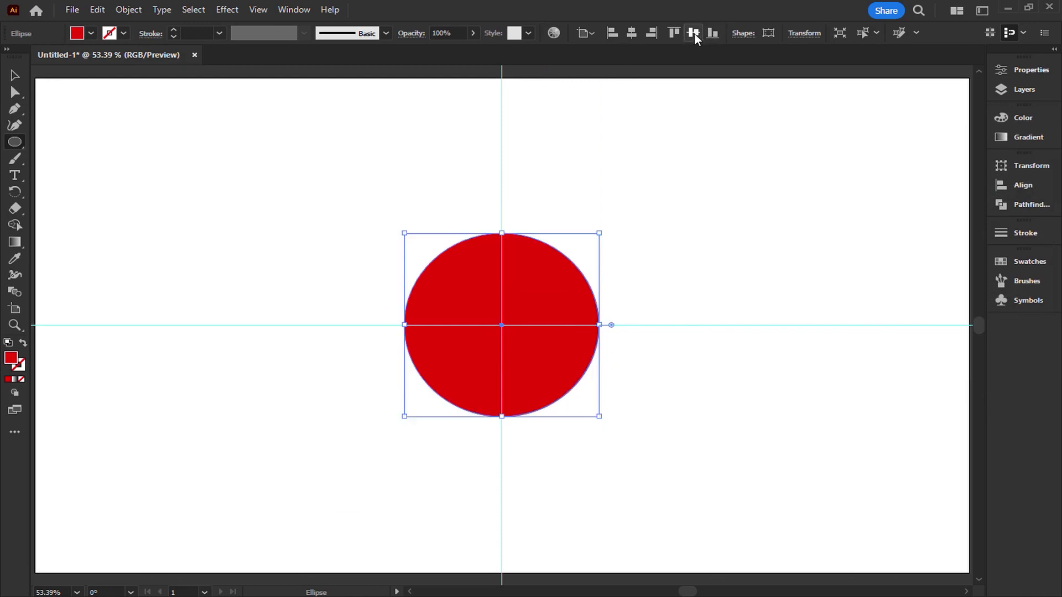
pyautogui.click(119, 11)
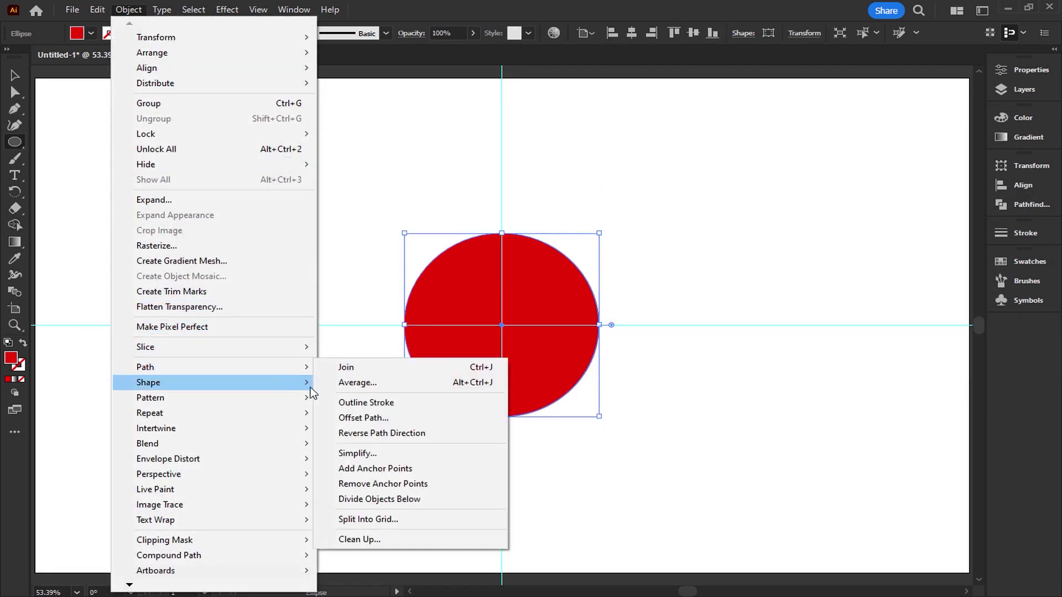
pyautogui.click(360, 418)
pyautogui.click(733, 246)
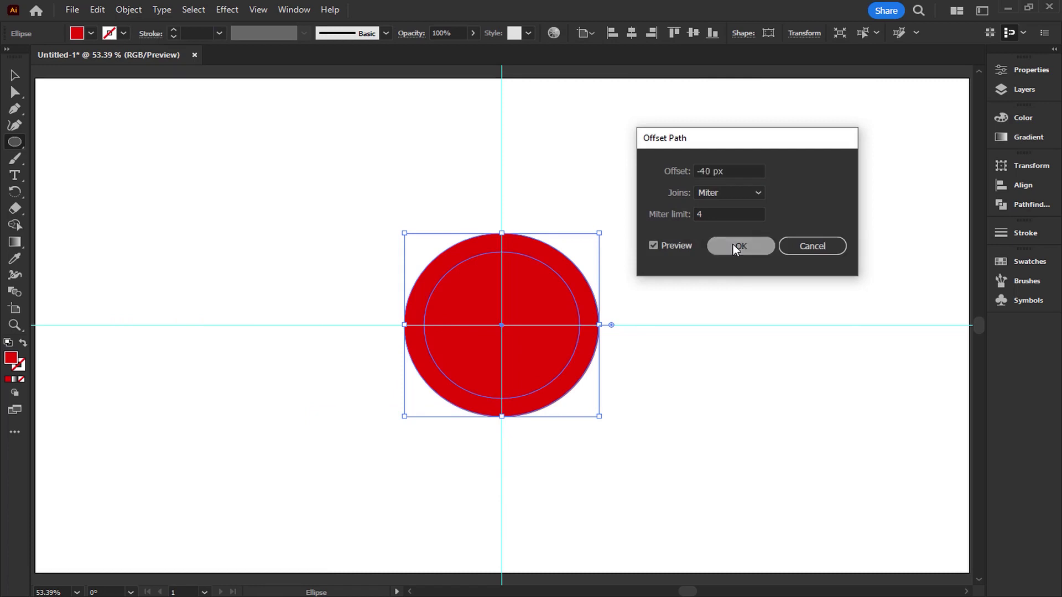
# Step: Fill the new inner circle with white (ffffff)
pyautogui.doubleClick(10, 359)
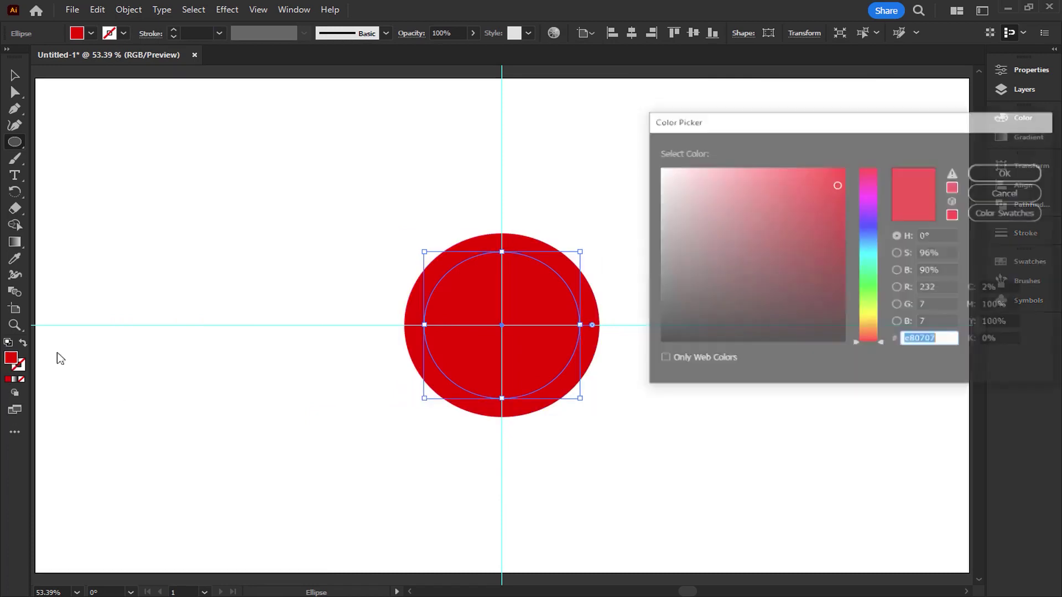
pyautogui.write('ffffff')
pyautogui.click(1008, 172)
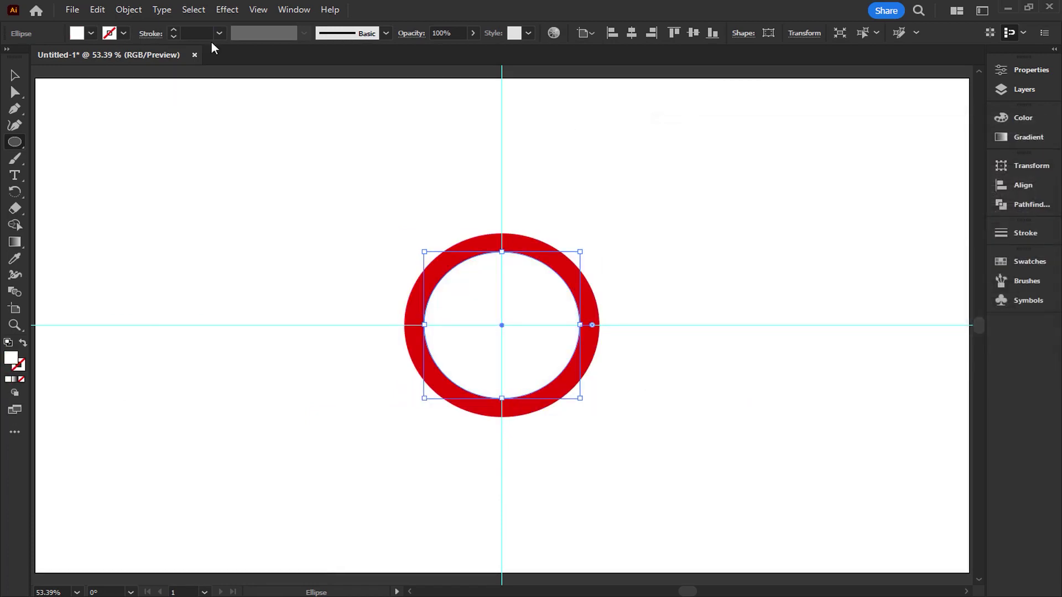
# Step: Offset the white circle's path by -40 px and fill the resulting circle with the outer ring's red
pyautogui.click(141, 12)
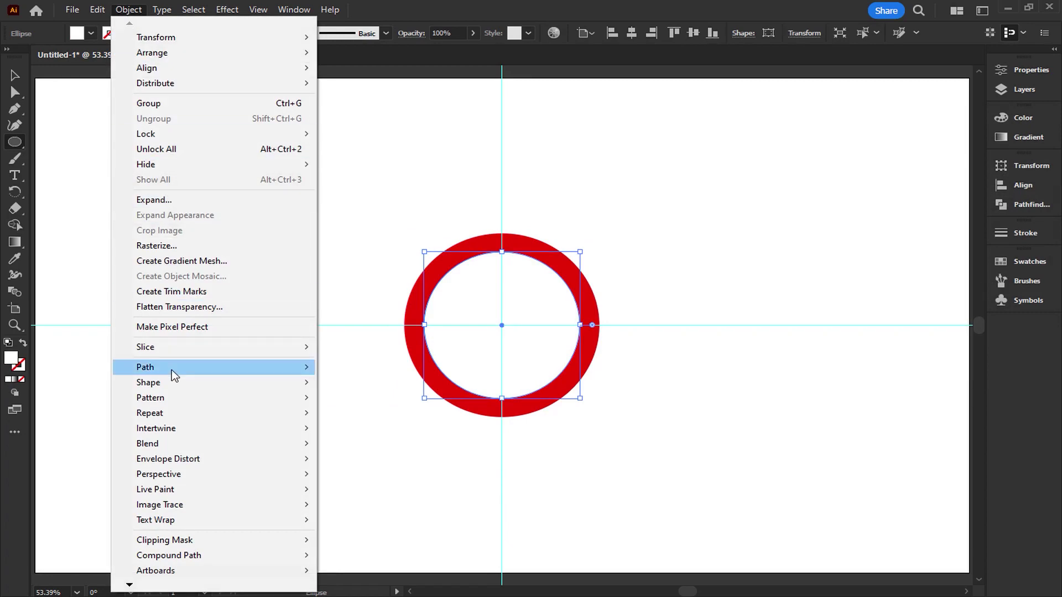
pyautogui.moveTo(299, 377)
pyautogui.click(363, 418)
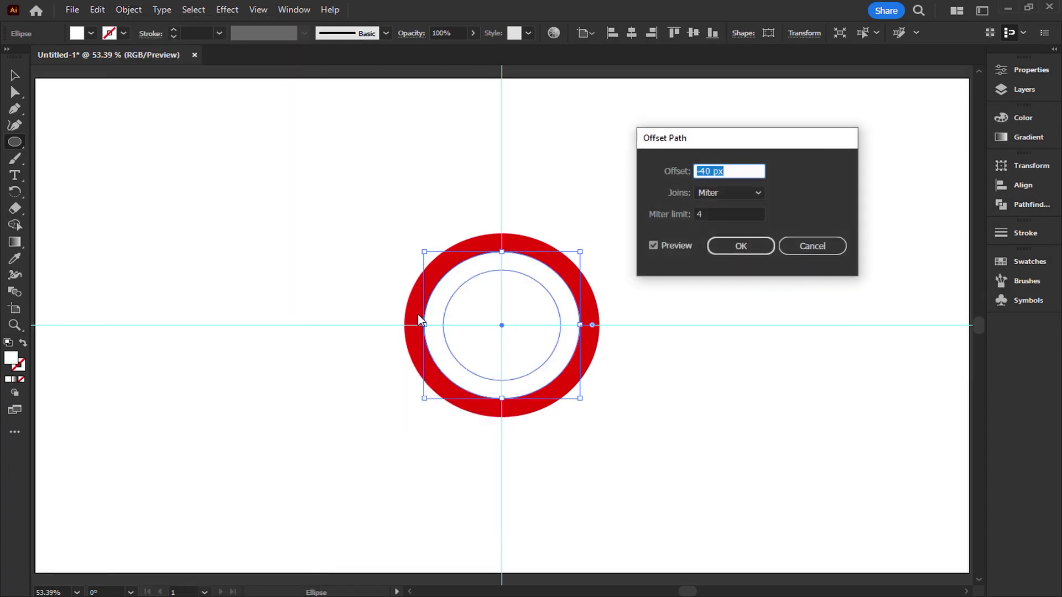
pyautogui.click(769, 247)
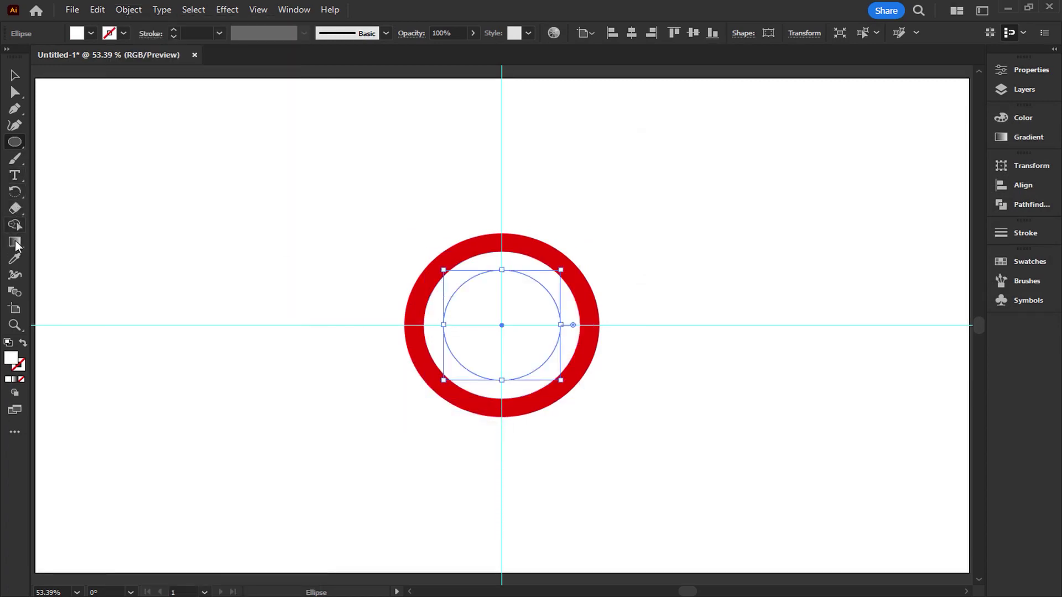
pyautogui.click(15, 258)
pyautogui.click(422, 292)
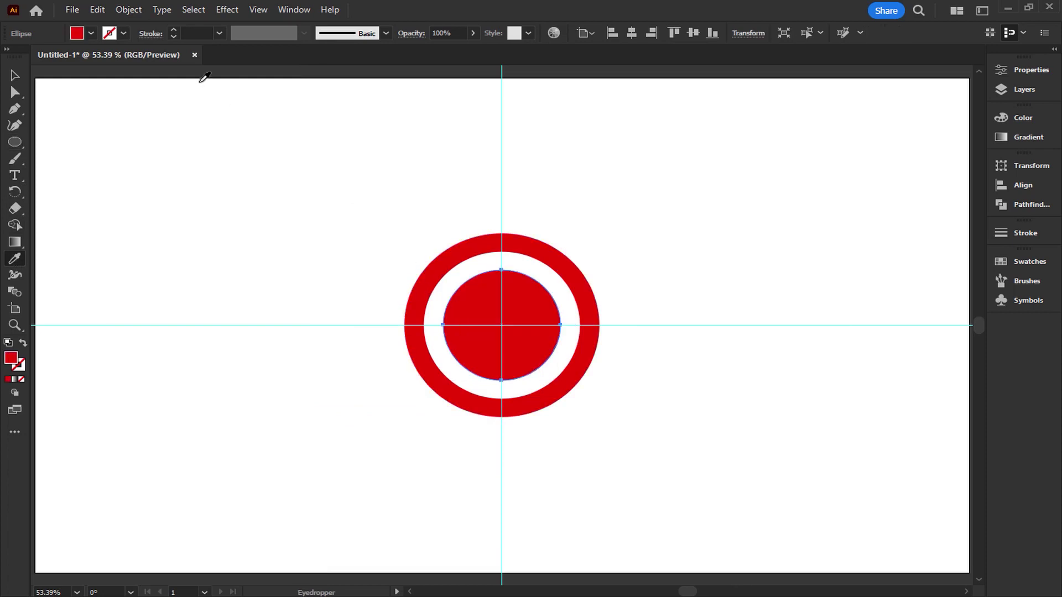
# Step: Offset the inner red circle's path by -40 px and fill the resulting circle with the white ring's color
pyautogui.click(132, 10)
pyautogui.moveTo(182, 370)
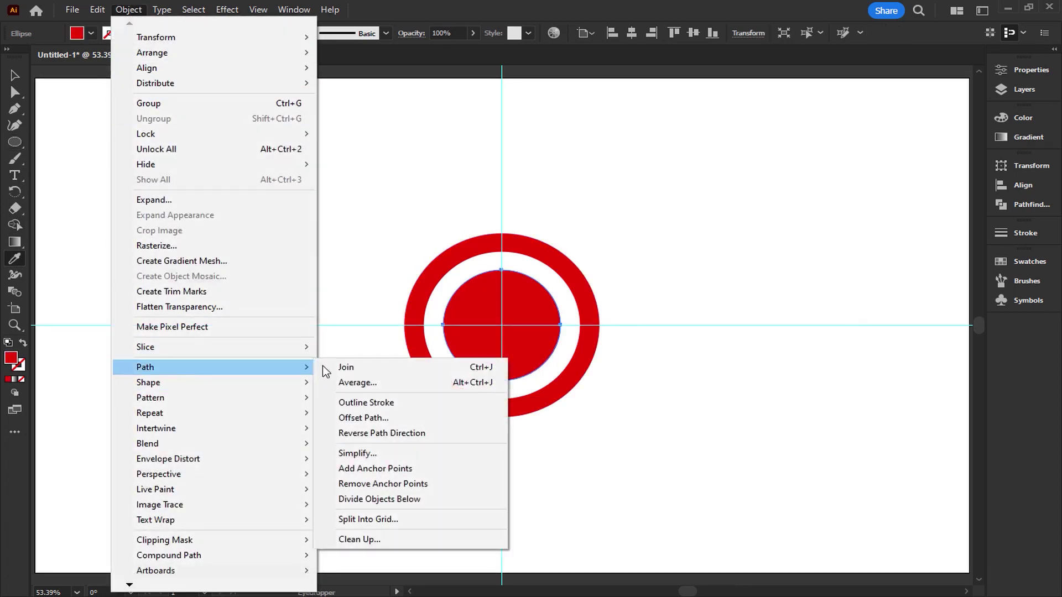
pyautogui.click(375, 412)
pyautogui.click(740, 246)
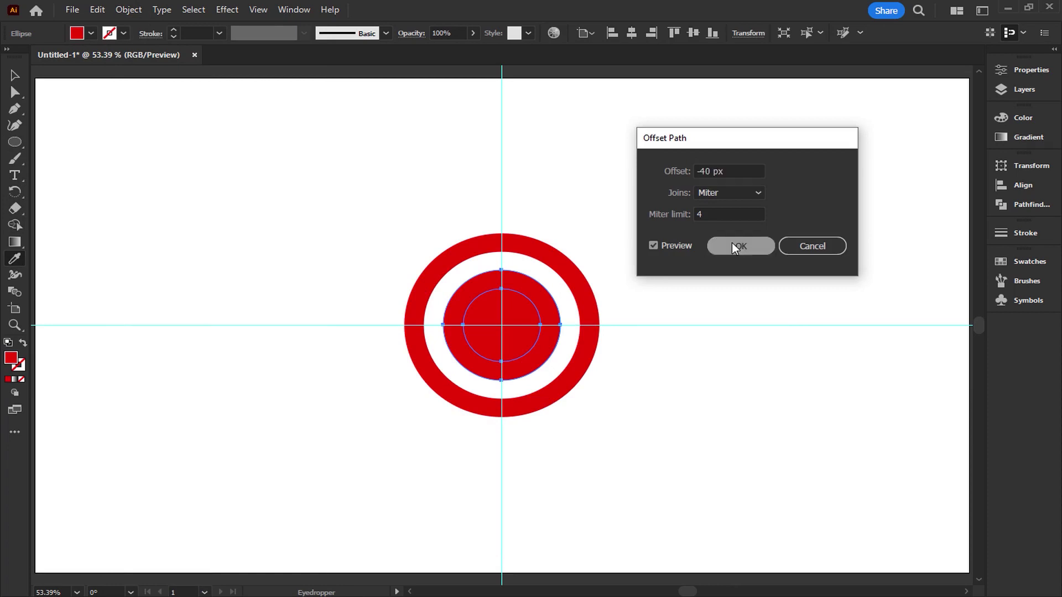
pyautogui.click(441, 355)
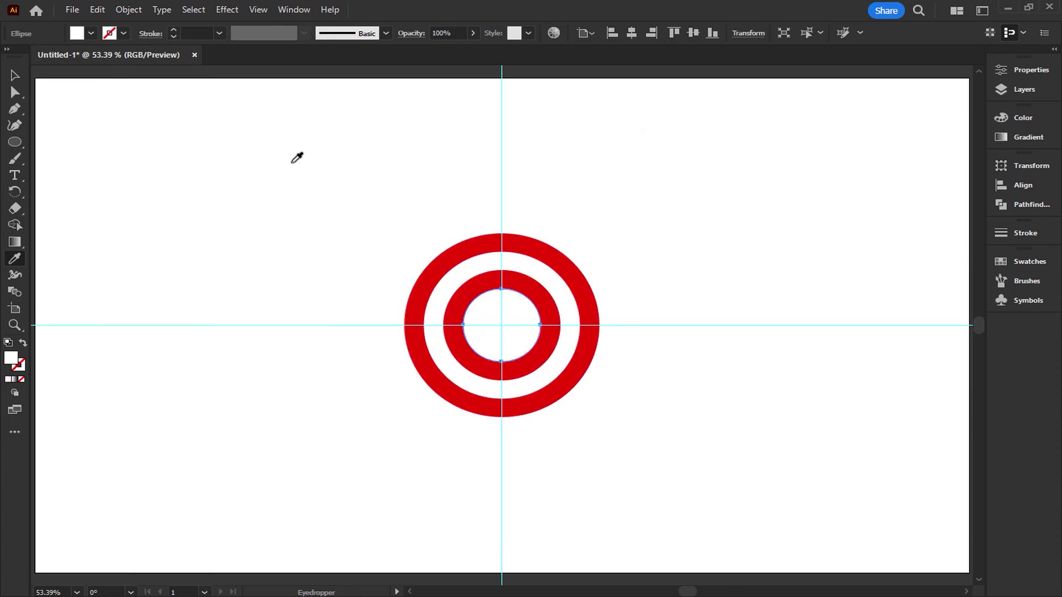
# Step: Offset the innermost white circle's path by -40 px and sample the ring's red to fill the bullseye
pyautogui.click(128, 9)
pyautogui.moveTo(162, 367)
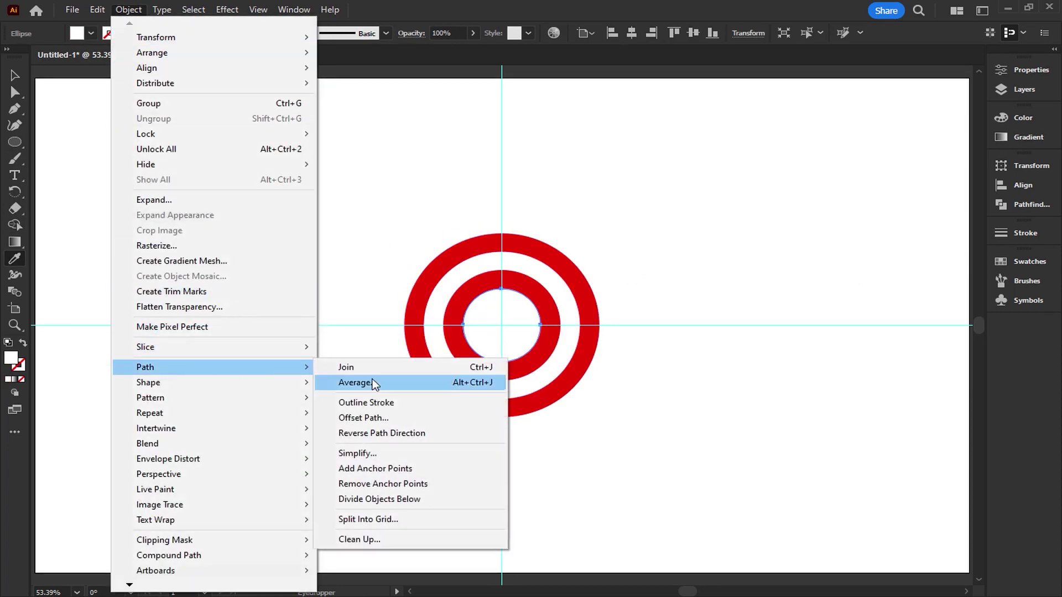
pyautogui.click(368, 418)
pyautogui.click(741, 245)
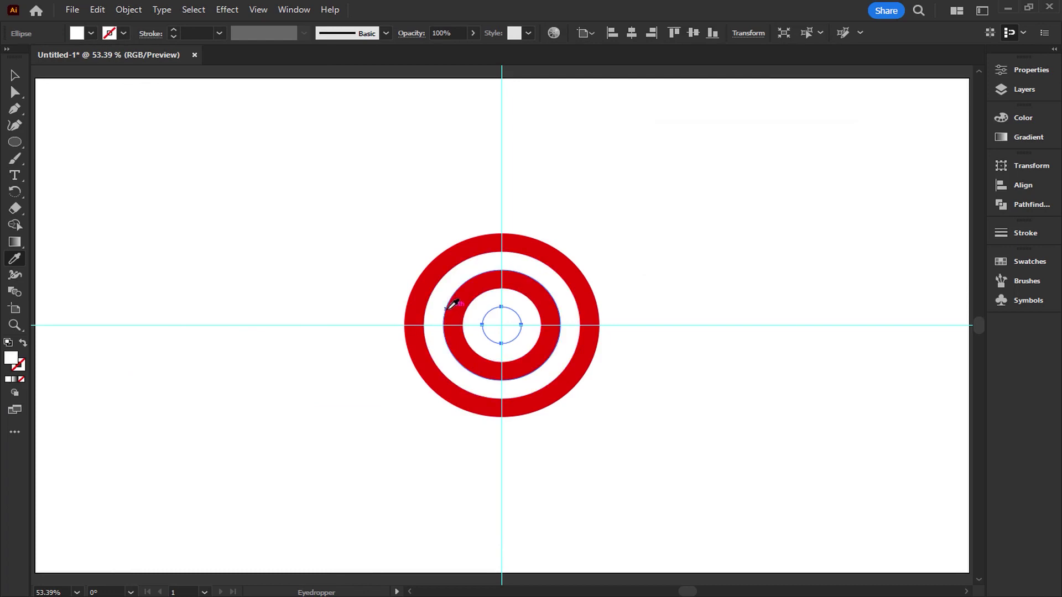
pyautogui.click(449, 307)
# Step: Select all the concentric circles and group them
pyautogui.click(14, 79)
pyautogui.moveTo(628, 218); pyautogui.dragTo(292, 479)
pyautogui.rightClick(516, 355)
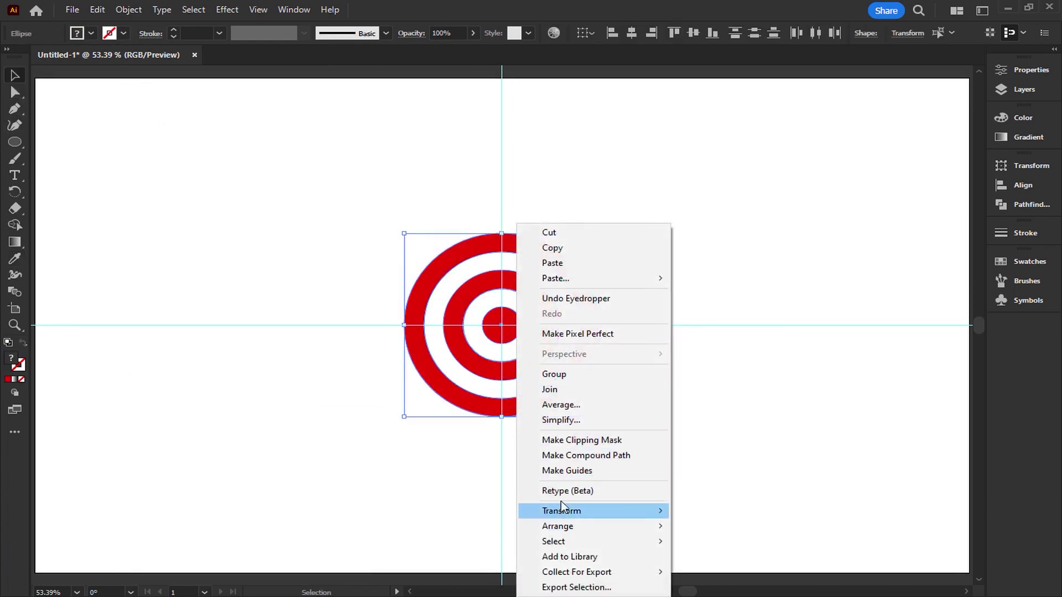
pyautogui.click(575, 374)
pyautogui.click(592, 393)
# Step: Narrow the target group horizontally into a slightly upright ellipse and center it horizontally on the artboard
pyautogui.click(590, 345)
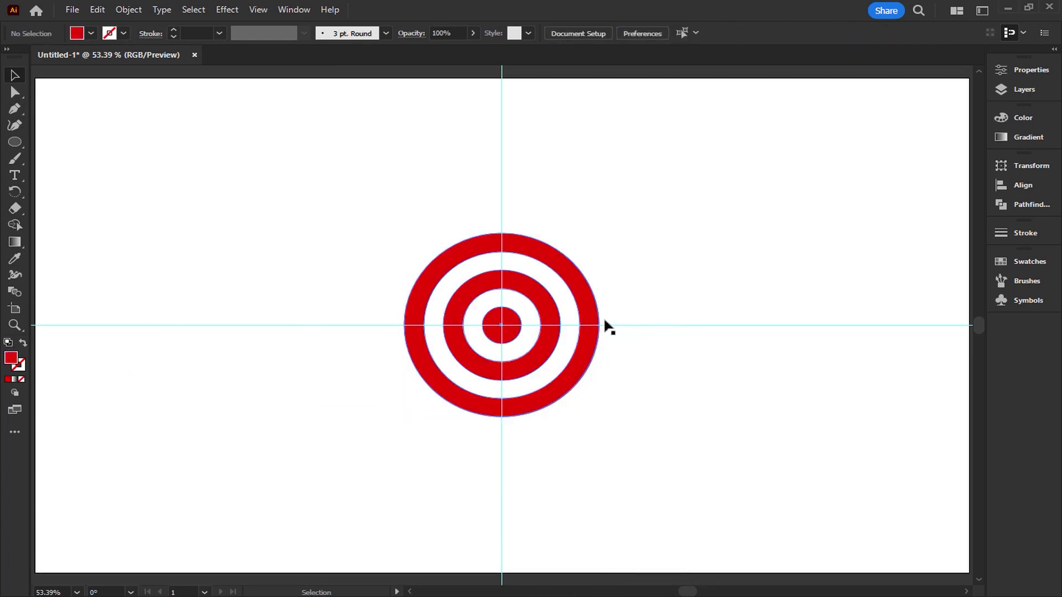
pyautogui.moveTo(604, 325); pyautogui.dragTo(572, 324)
pyautogui.click(630, 33)
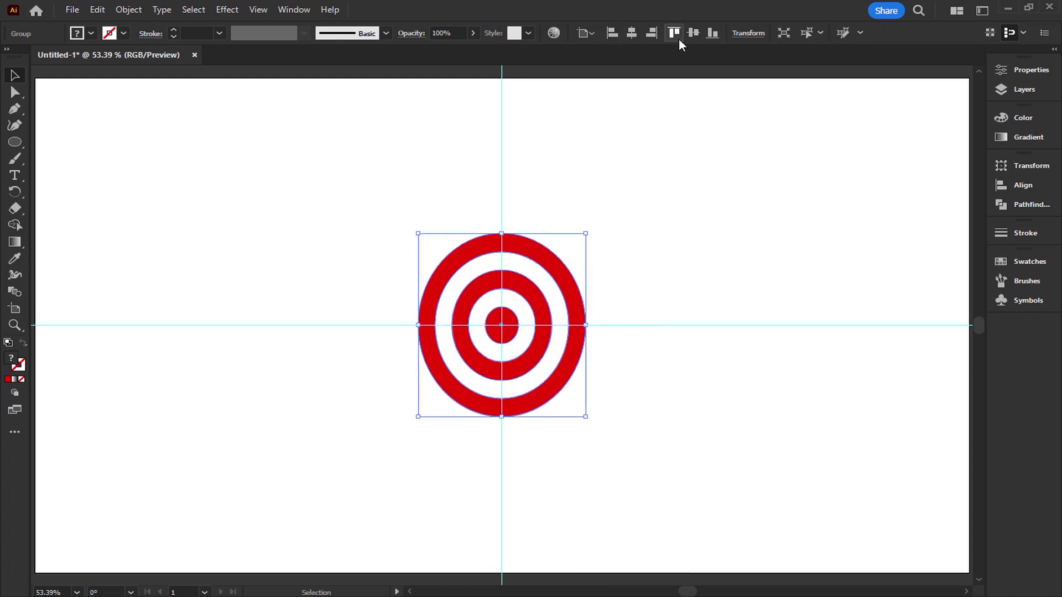
pyautogui.click(659, 166)
# Step: Copy the target group and paste the duplicate in front at the same position
pyautogui.click(520, 256)
pyautogui.click(128, 9)
pyautogui.moveTo(97, 9)
pyautogui.click(111, 76)
pyautogui.click(97, 9)
pyautogui.click(136, 110)
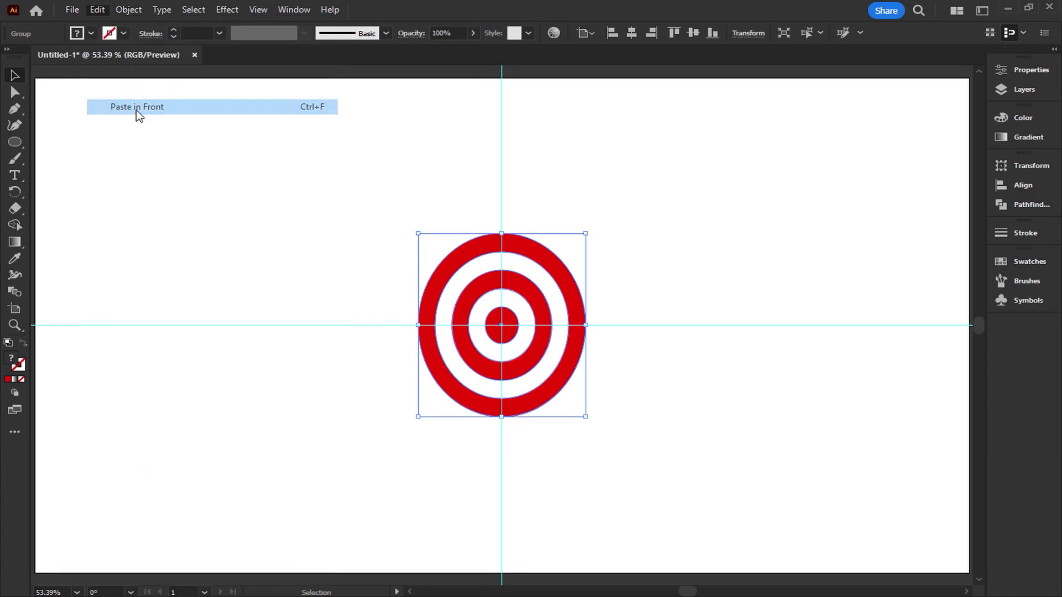
# Step: Fill the pasted copy with black and unite its circles into a single shape
pyautogui.click(92, 34)
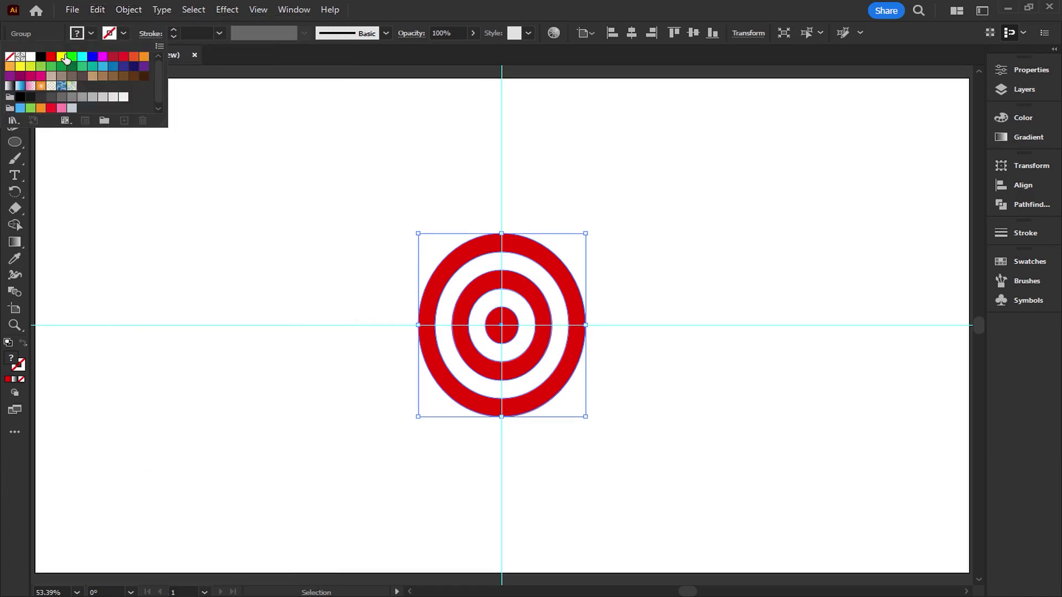
pyautogui.click(41, 57)
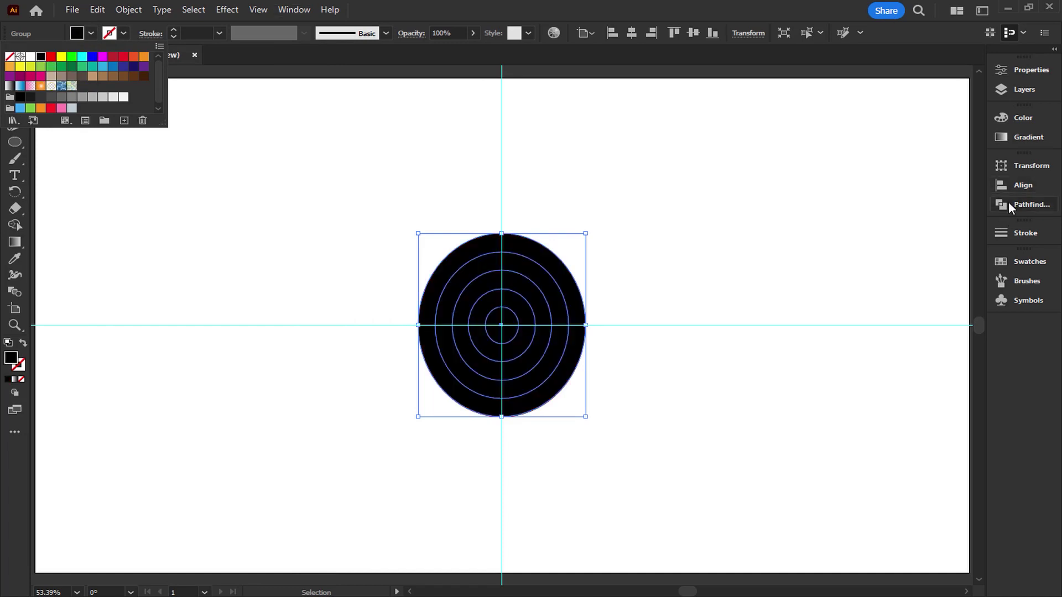
pyautogui.click(1008, 201)
pyautogui.click(1018, 206)
pyautogui.click(829, 196)
pyautogui.click(958, 159)
# Step: Send the united black ellipse to the back, behind the red and white target
pyautogui.rightClick(501, 305)
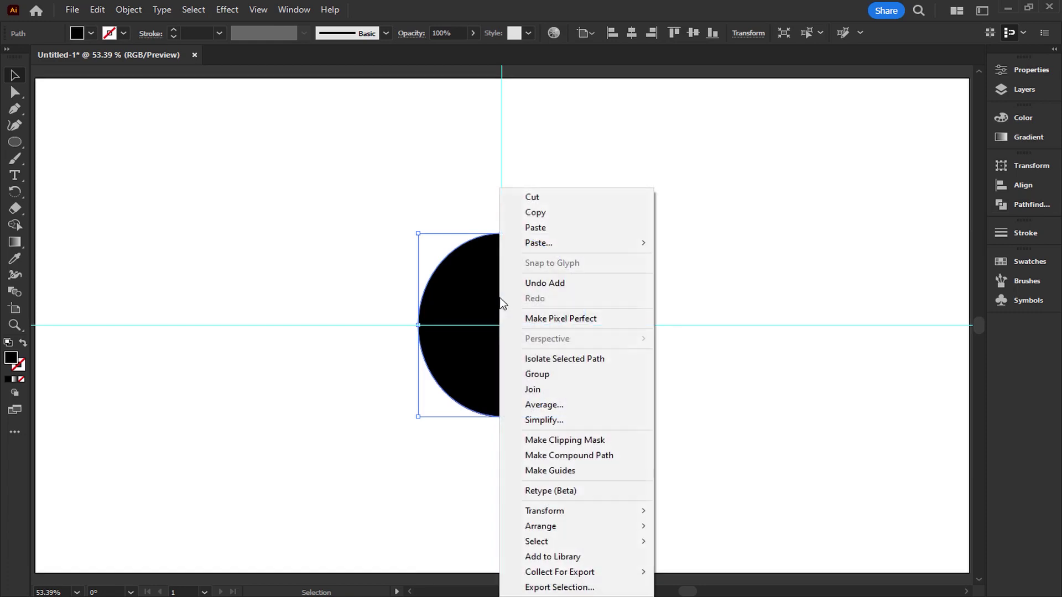
pyautogui.moveTo(556, 545)
pyautogui.moveTo(553, 526)
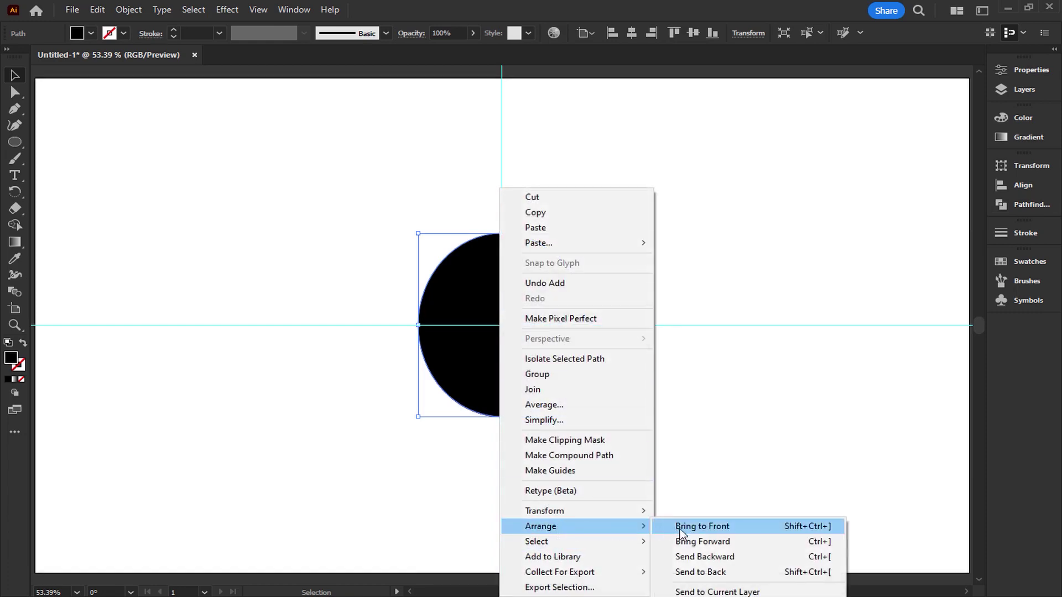
pyautogui.click(711, 572)
# Step: Nudge the black ellipse about 31 px to the right so it forms the target's side thickness
pyautogui.hotkey('shift', 'Right')
pyautogui.hotkey('shift', 'Right')
pyautogui.hotkey('shift', 'Right')
pyautogui.hotkey('shift', 'Right')
pyautogui.hotkey('shift', 'Right')
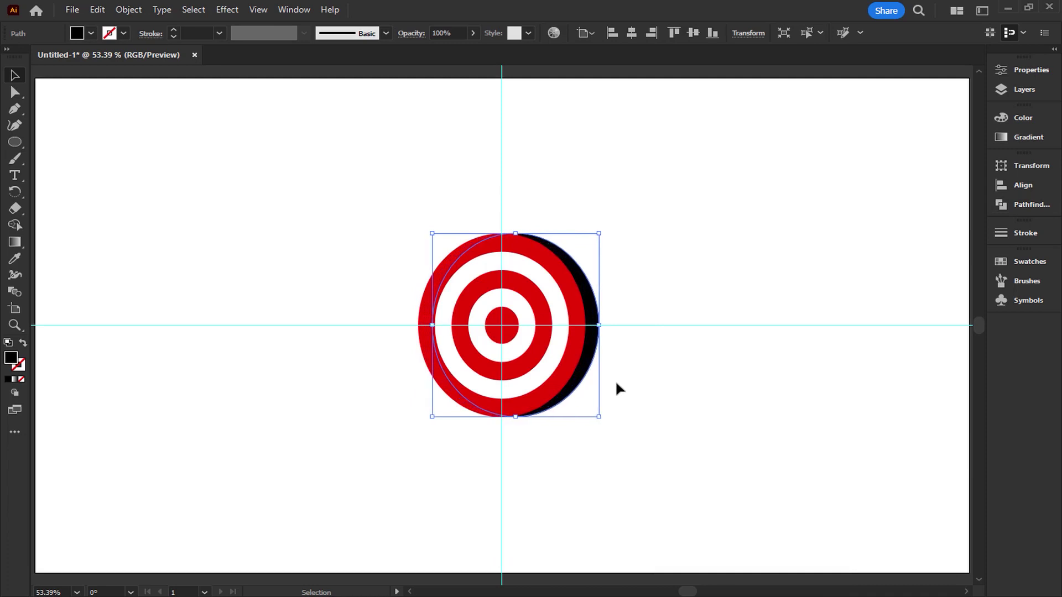
pyautogui.press('Right')
pyautogui.press('Right')
pyautogui.press('Right')
pyautogui.press('Left')
pyautogui.press('Left')
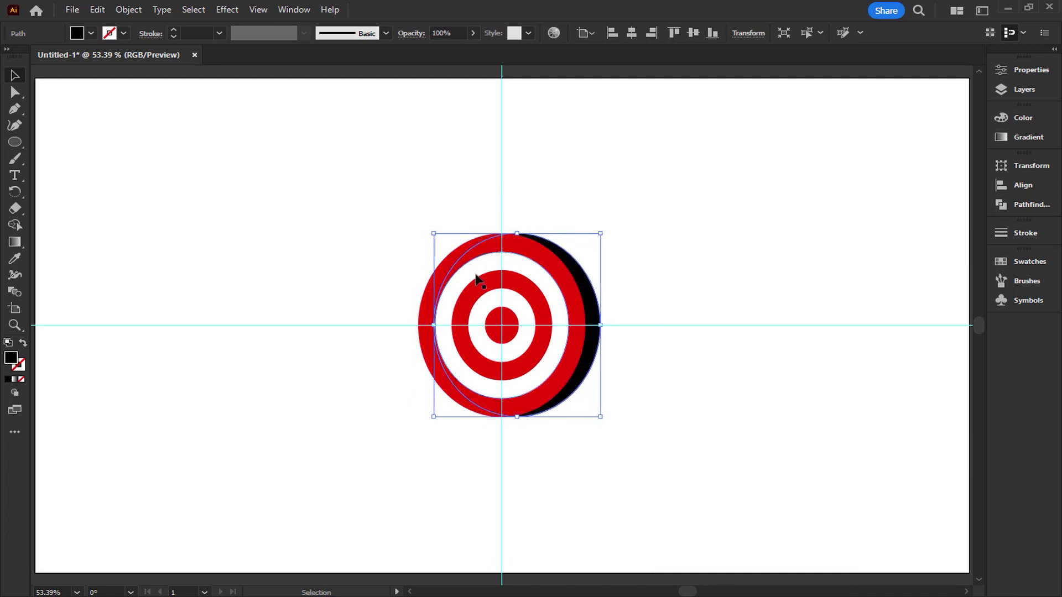
# Step: Recolor the black ellipse behind the target with a dark red fill
pyautogui.hotkey('ctrl', '1')
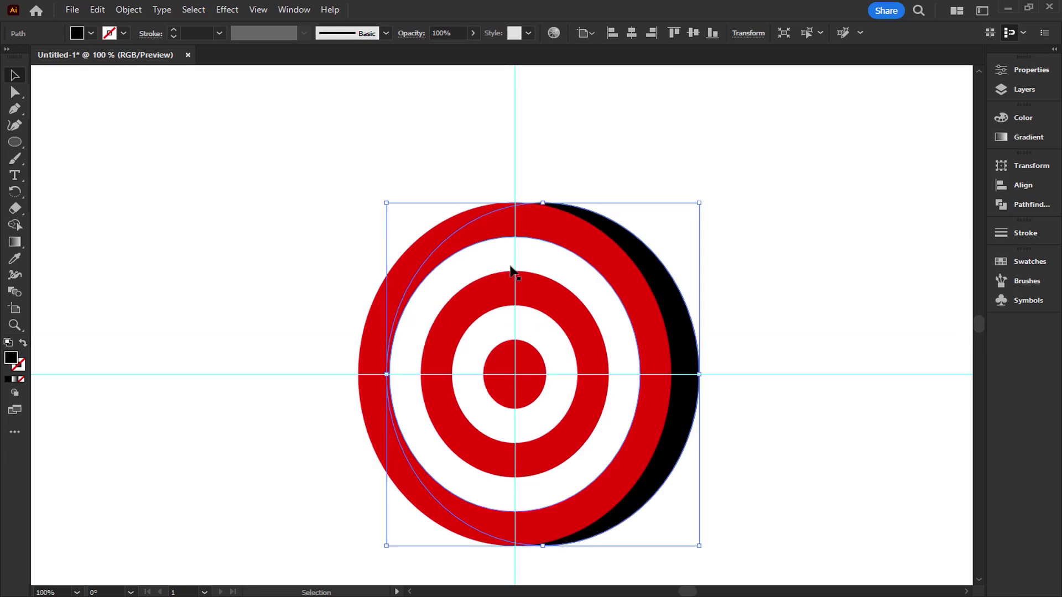
pyautogui.doubleClick(12, 360)
pyautogui.moveTo(835, 218)
pyautogui.mouseDown()
pyautogui.moveTo(842, 201)
pyautogui.moveTo(841, 235)
pyautogui.mouseUp()
pyautogui.click(1007, 175)
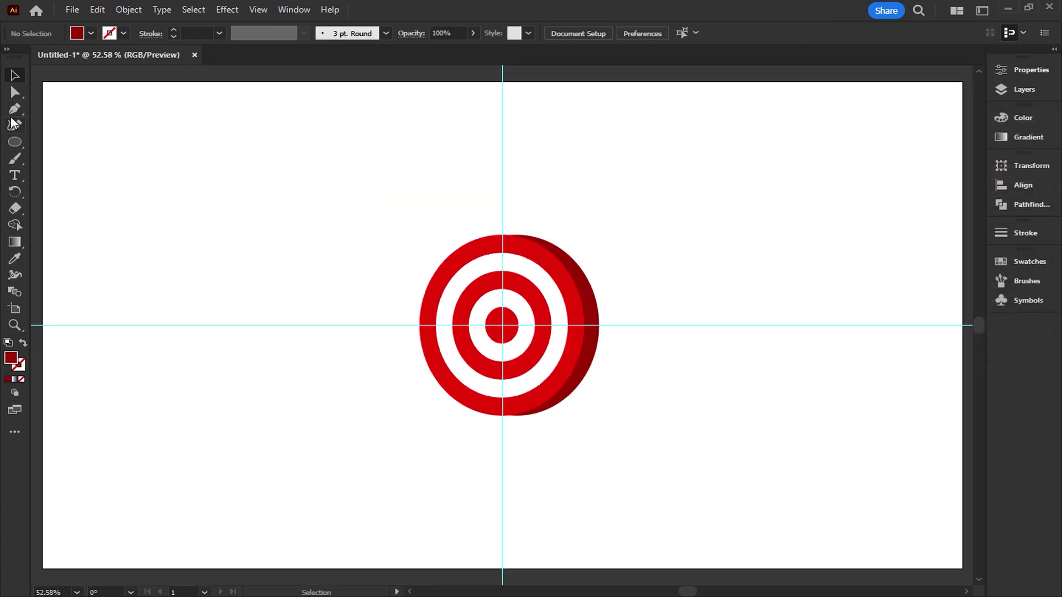
# Step: Draw a closed four-sided dark red patch, about 31 px wide, bridging the gap between the two ellipses' topmost anchors with the Pen tool
pyautogui.click(13, 112)
pyautogui.scroll(8, 498, 247)
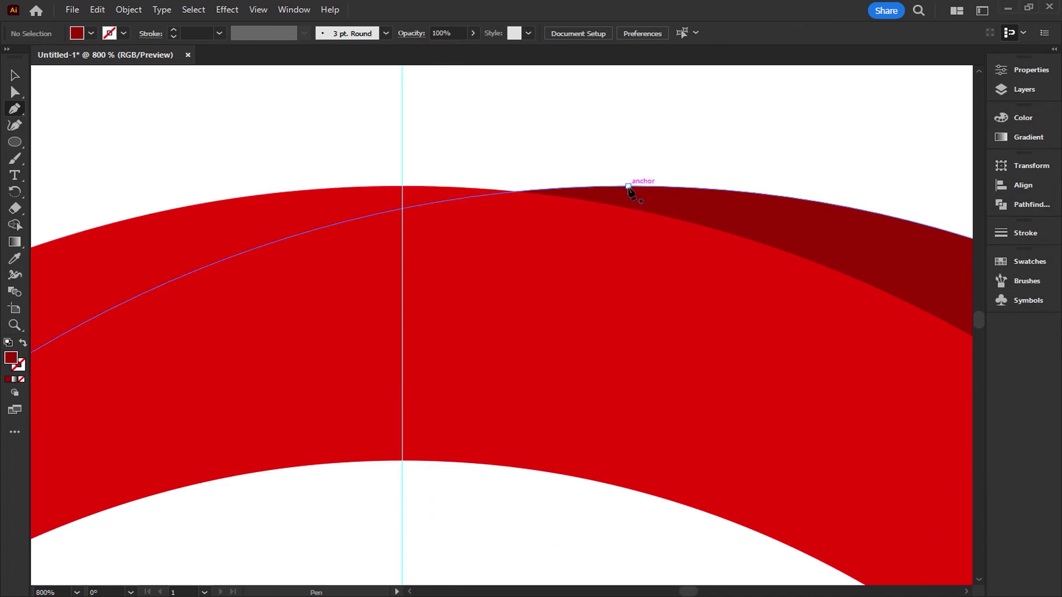
pyautogui.click(628, 186)
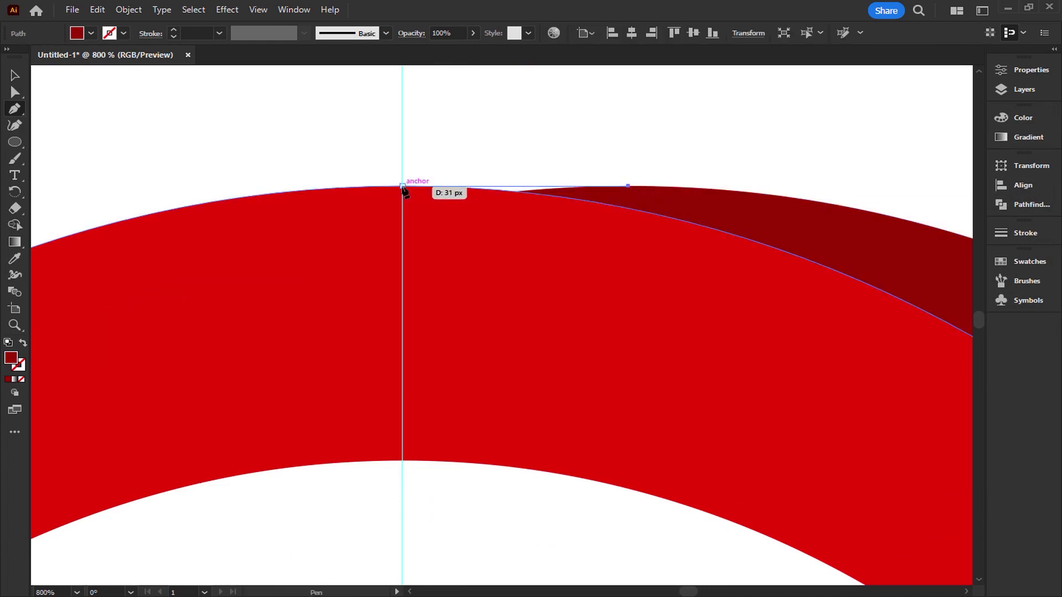
pyautogui.click(402, 186)
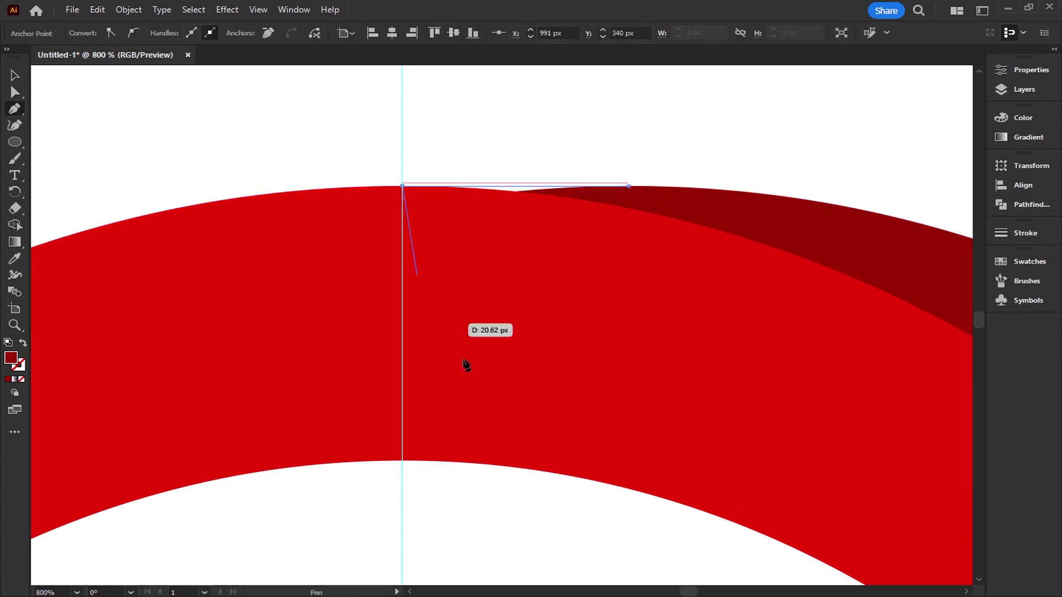
pyautogui.click(490, 385)
pyautogui.click(657, 336)
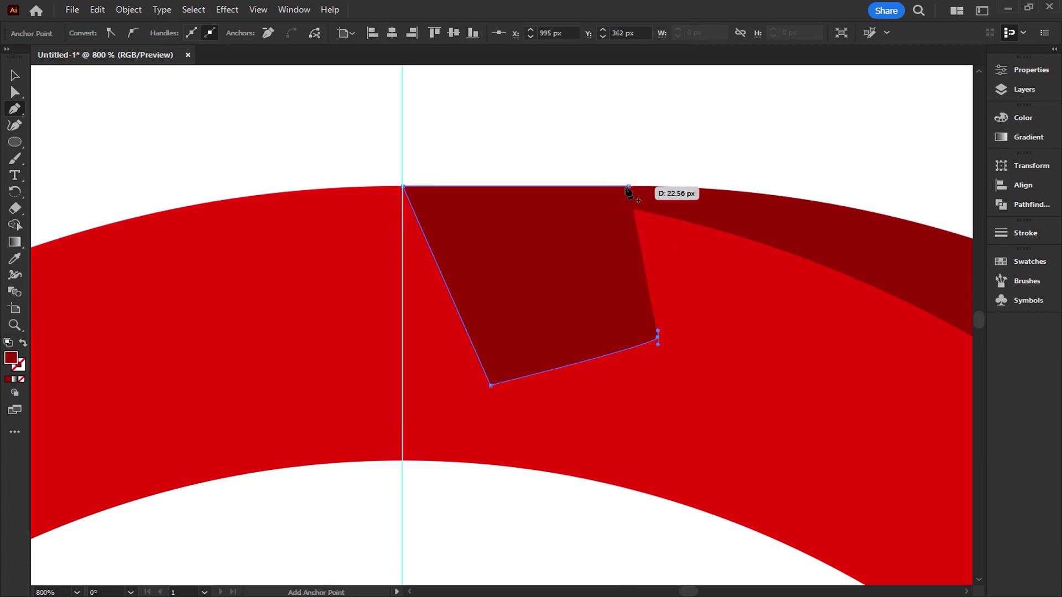
pyautogui.click(629, 187)
# Step: Draw a matching four-sided dark red patch, about 31 px wide, bridging the two ellipses' lowest anchors
pyautogui.moveTo(673, 471); pyautogui.dragTo(596, 76)
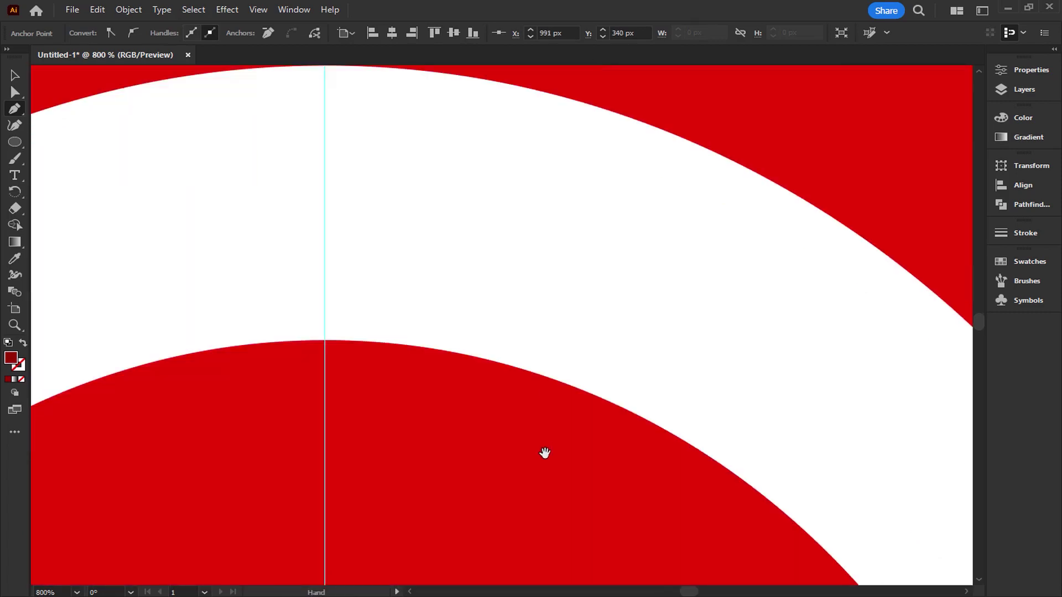
pyautogui.moveTo(543, 448); pyautogui.dragTo(470, 8)
pyautogui.moveTo(535, 430); pyautogui.dragTo(533, 8)
pyautogui.moveTo(513, 224); pyautogui.dragTo(554, 8)
pyautogui.moveTo(508, 564); pyautogui.dragTo(602, 8)
pyautogui.moveTo(526, 237); pyautogui.dragTo(497, 90)
pyautogui.moveTo(510, 439); pyautogui.dragTo(445, 84)
pyautogui.moveTo(501, 332); pyautogui.dragTo(496, 313)
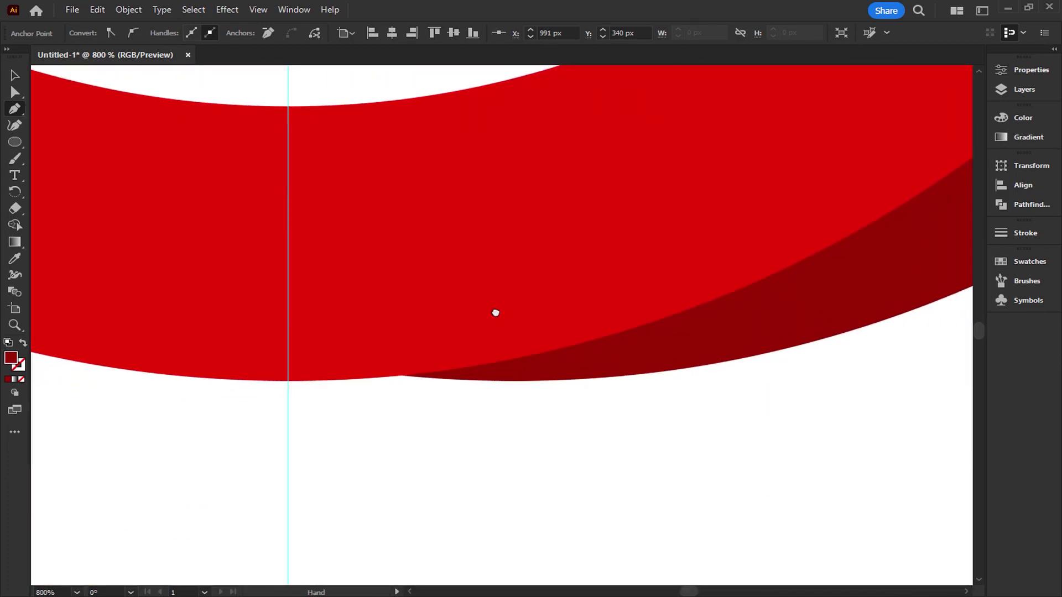
pyautogui.click(288, 381)
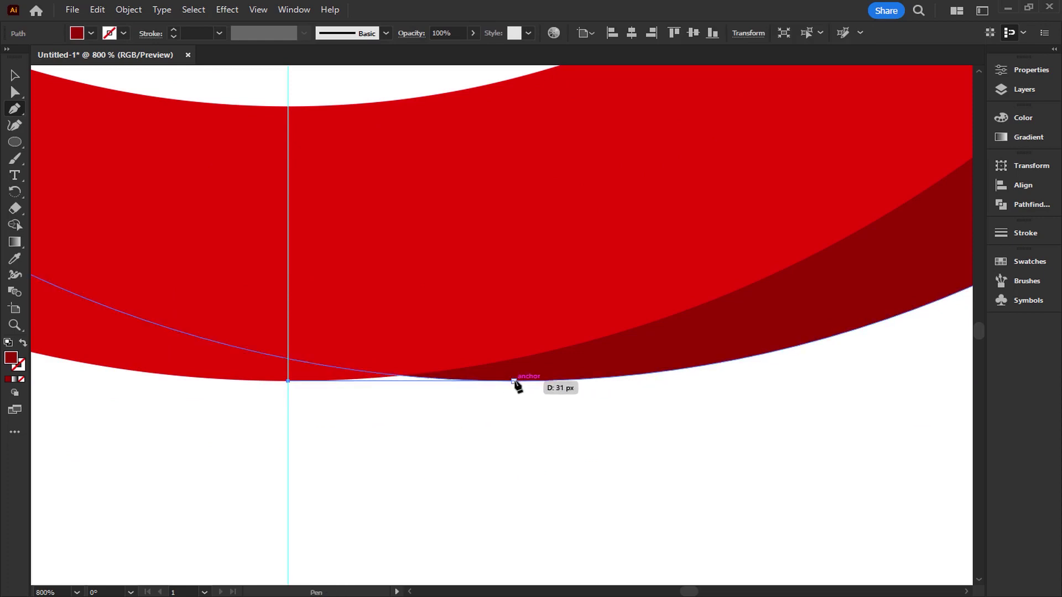
pyautogui.click(515, 381)
pyautogui.click(508, 238)
pyautogui.click(369, 243)
pyautogui.click(287, 381)
pyautogui.hotkey('ctrl', '0')
# Step: Unite the dark red side ellipse with both bridging patches into a single shape
pyautogui.click(15, 74)
pyautogui.click(206, 132)
pyautogui.click(506, 331)
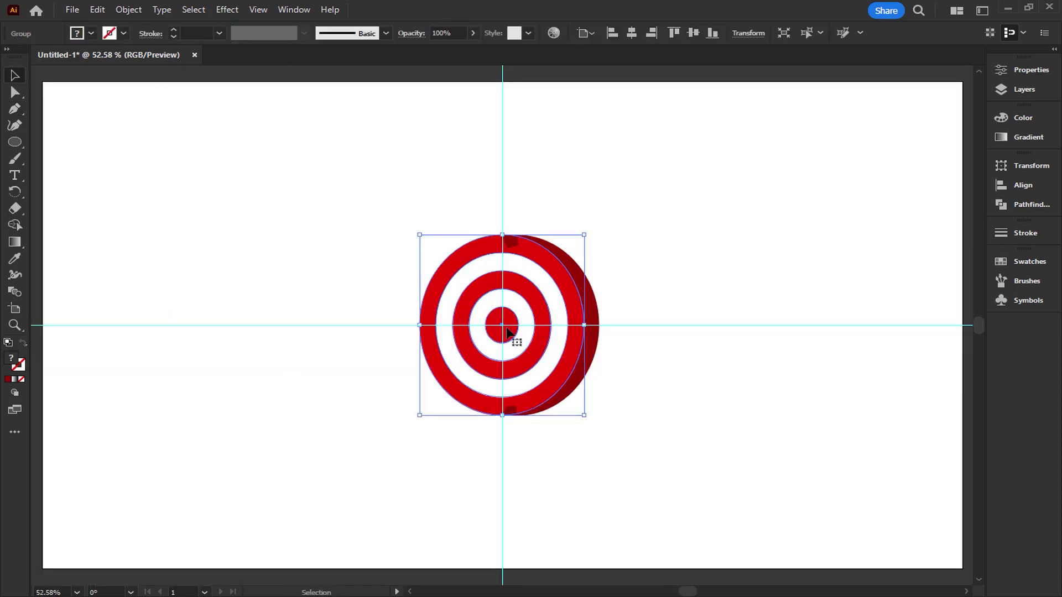
pyautogui.click(771, 223)
pyautogui.click(589, 310)
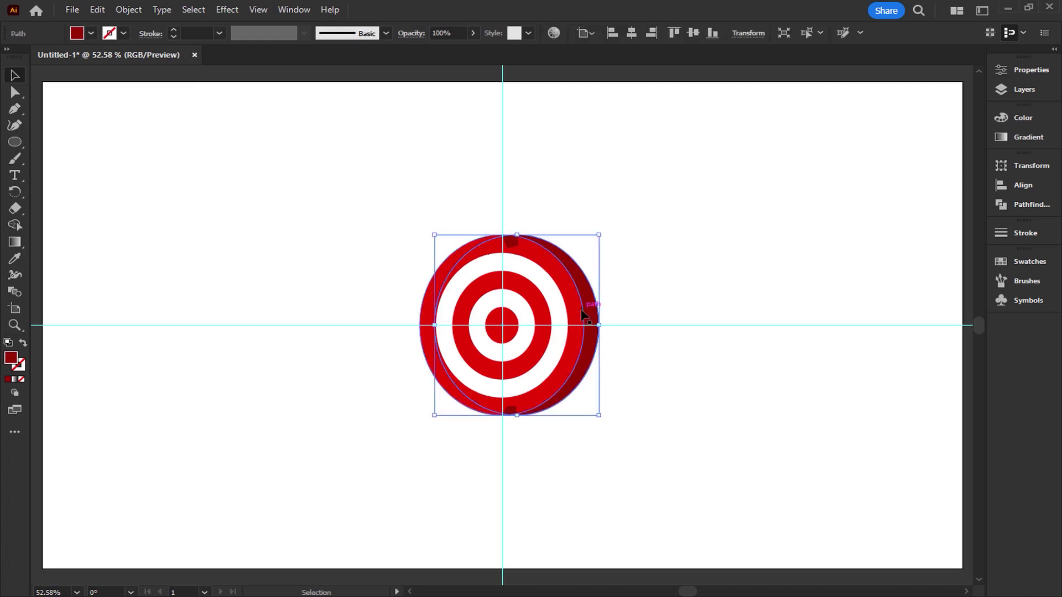
pyautogui.scroll(1, 588, 310)
pyautogui.keyDown('shift'); pyautogui.click(494, 221); pyautogui.keyUp('shift')
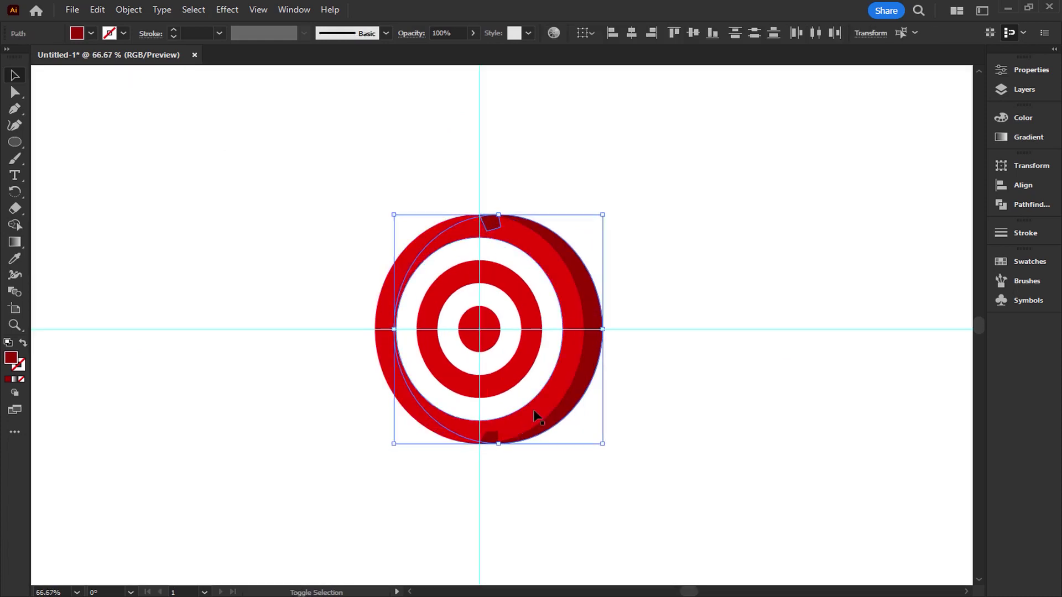
pyautogui.keyDown('shift'); pyautogui.click(492, 440); pyautogui.keyUp('shift')
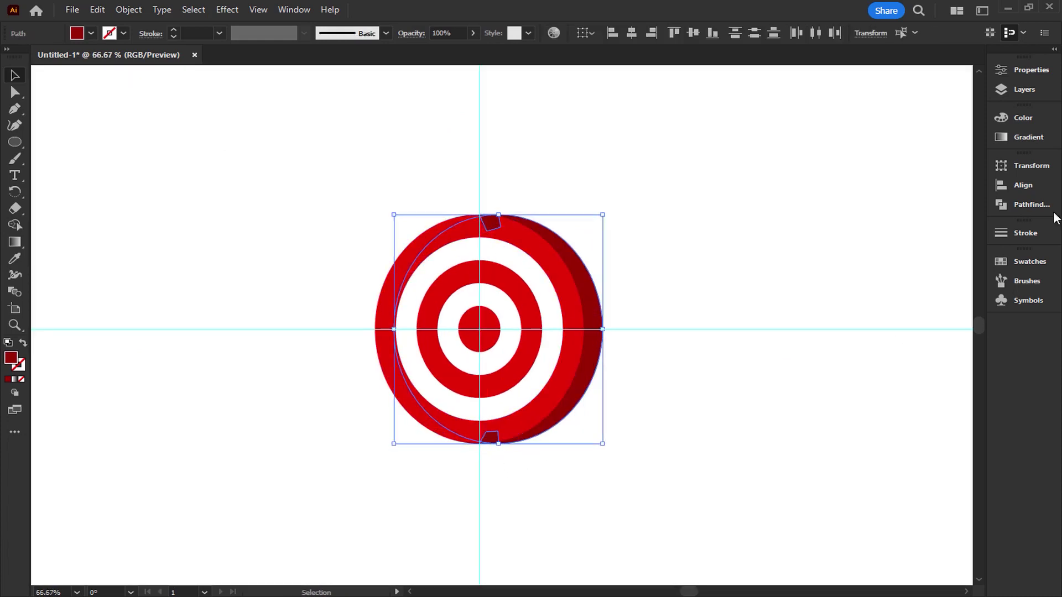
pyautogui.click(1014, 206)
pyautogui.click(829, 198)
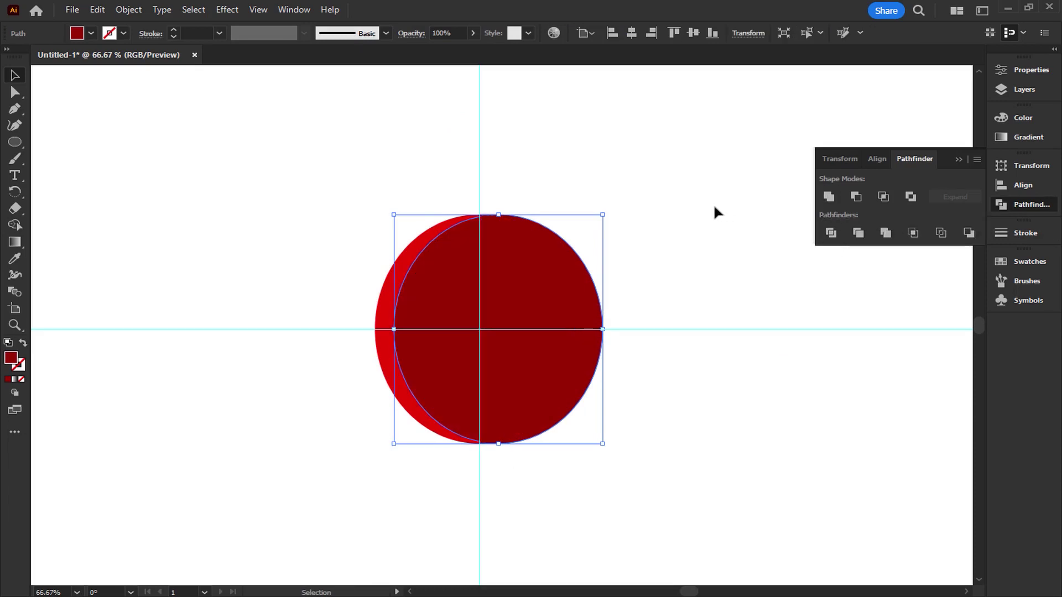
# Step: Send the united dark red side shape to the back, behind the red and white rings
pyautogui.rightClick(535, 326)
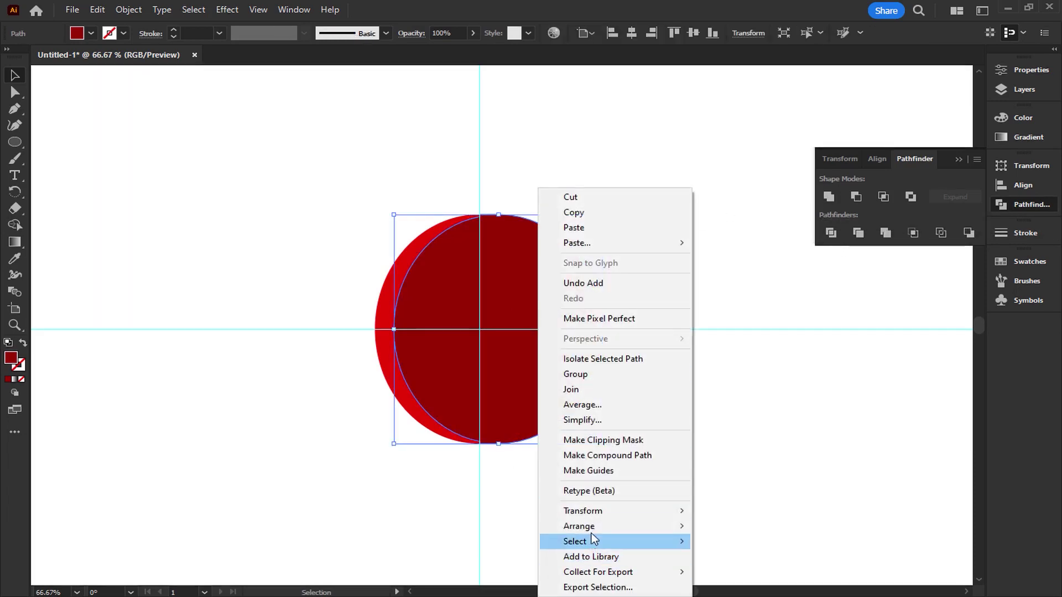
pyautogui.moveTo(579, 526)
pyautogui.click(744, 572)
pyautogui.click(745, 390)
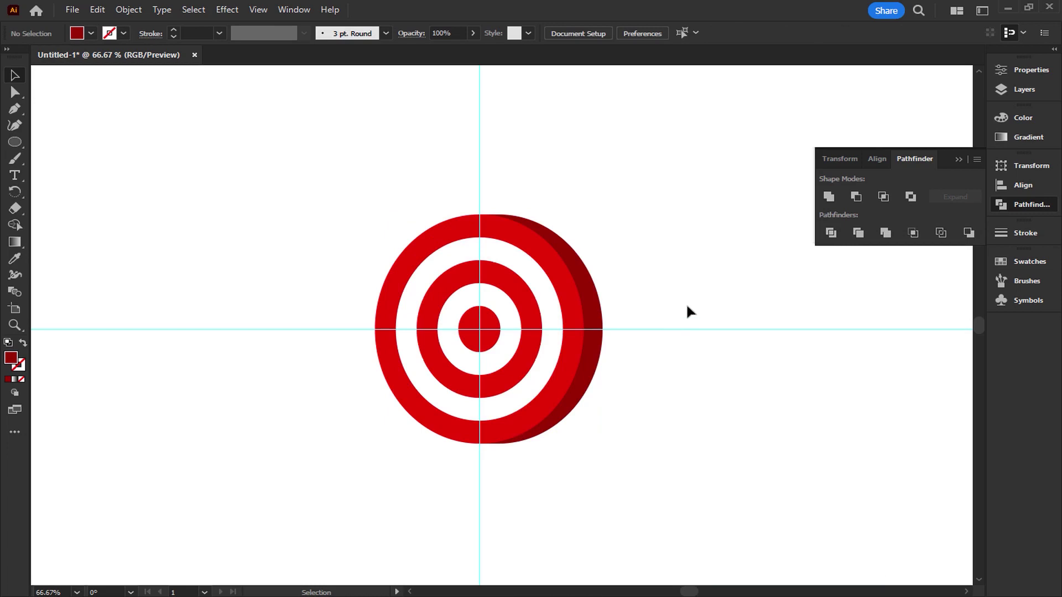
pyautogui.click(960, 159)
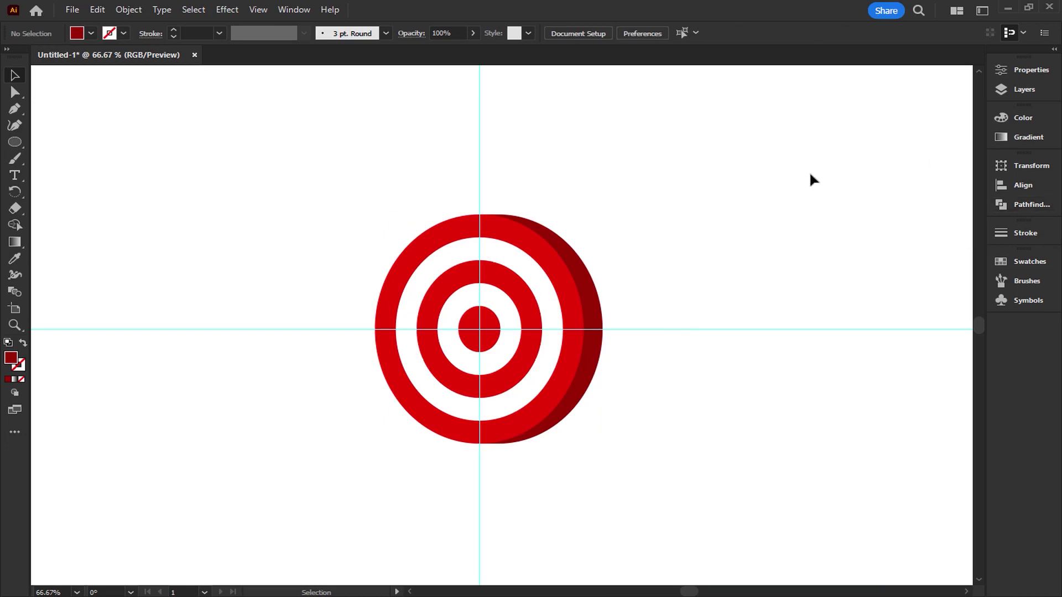
pyautogui.click(595, 357)
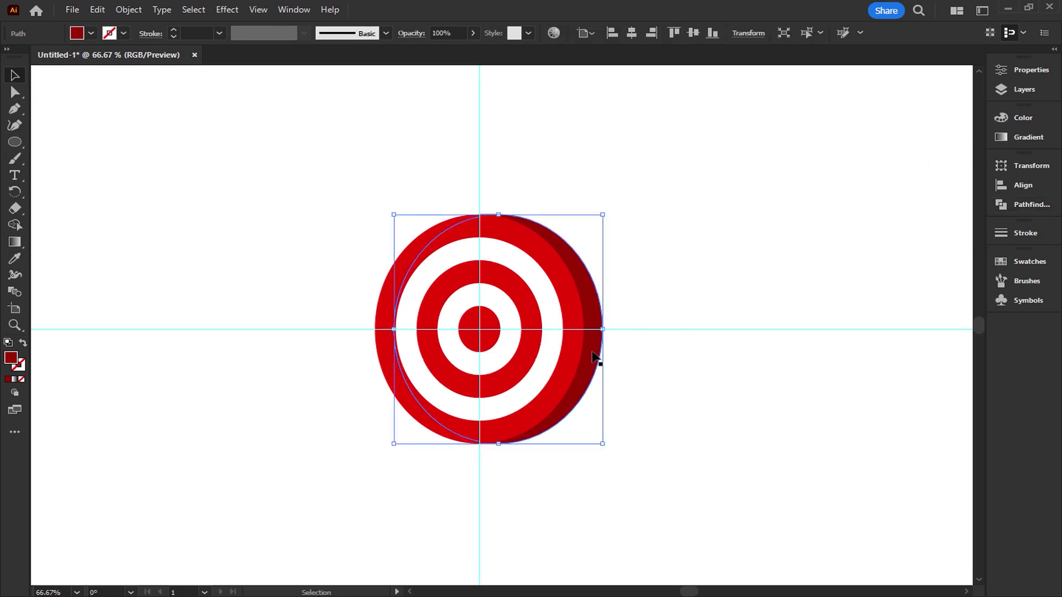
pyautogui.click(664, 380)
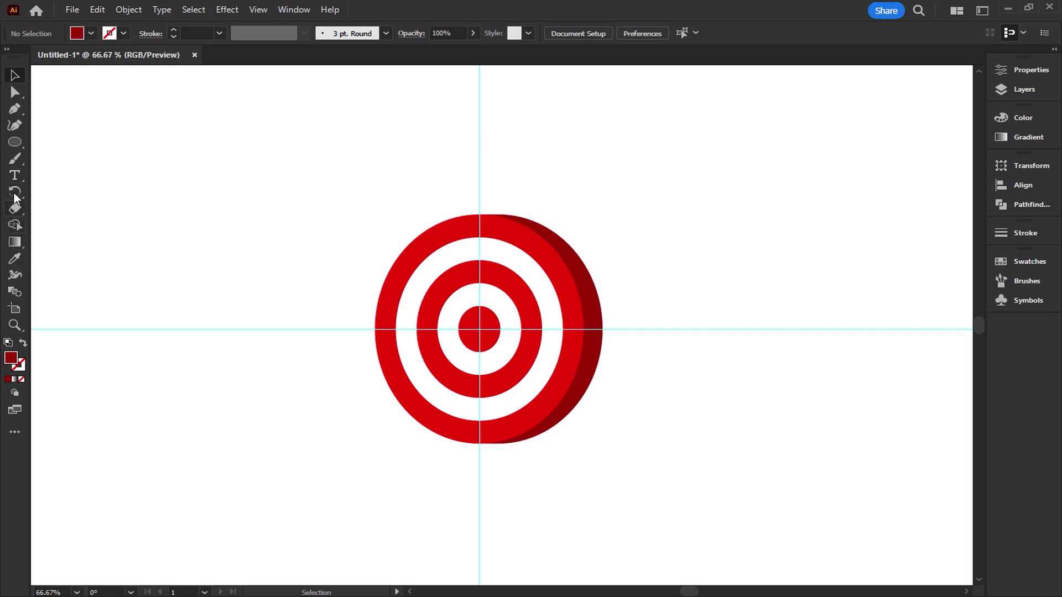
# Step: Draw a wide rectangle across the lower half of the target and fill it with the darker red 7f1616
pyautogui.moveTo(15, 145); pyautogui.dragTo(59, 143)
pyautogui.moveTo(664, 344); pyautogui.dragTo(302, 443)
pyautogui.doubleClick(12, 358)
pyautogui.moveTo(832, 239); pyautogui.dragTo(812, 255)
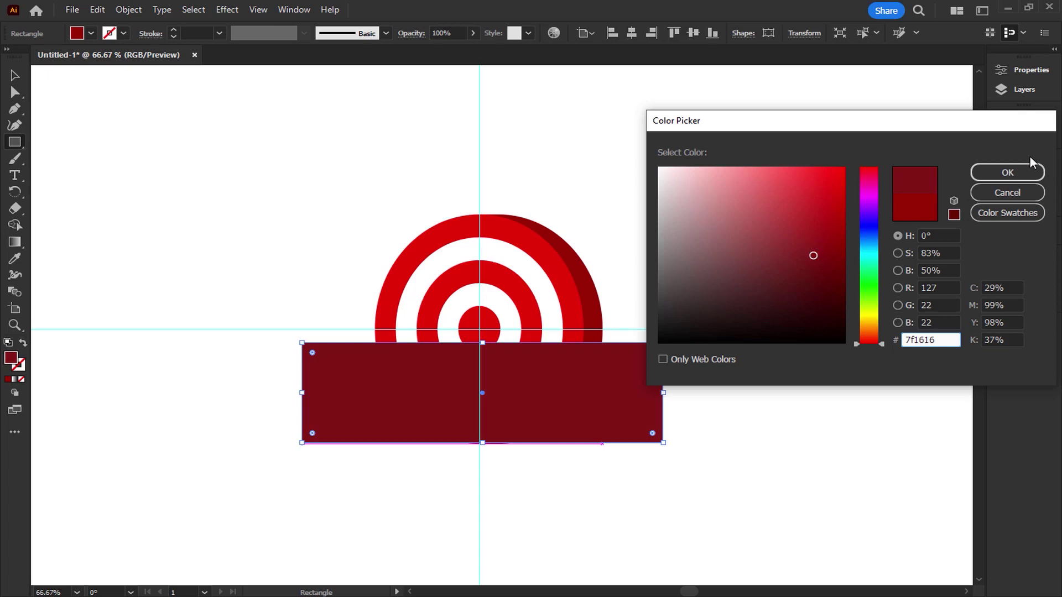
pyautogui.click(1012, 173)
pyautogui.press('v')
pyautogui.click(729, 185)
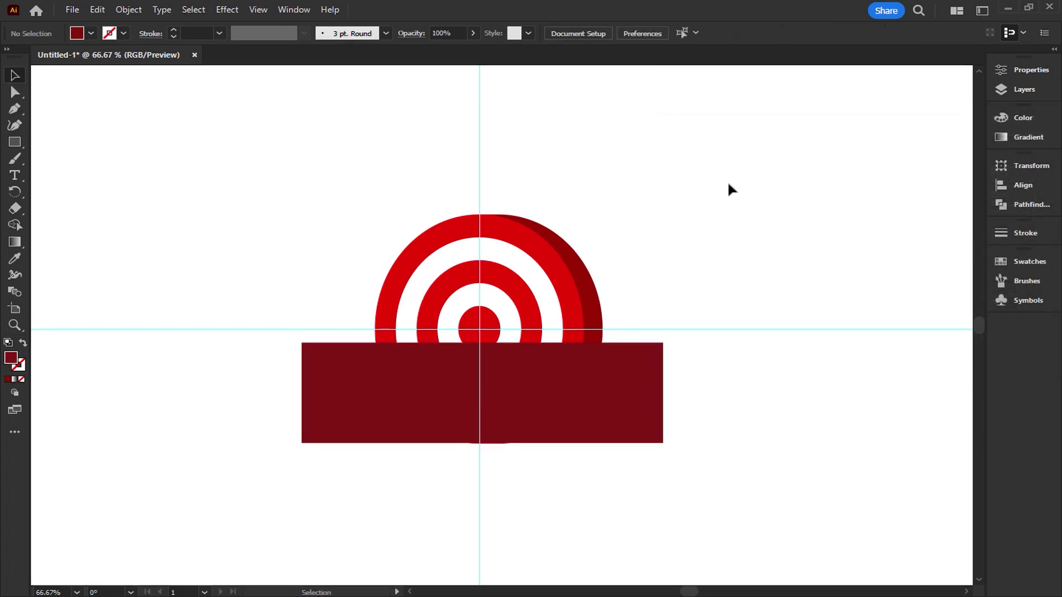
# Step: Remove the parts of the darker rectangle that extend outside the side shape with the Shape Builder tool
pyautogui.scroll(-1, 692, 215)
pyautogui.click(591, 260)
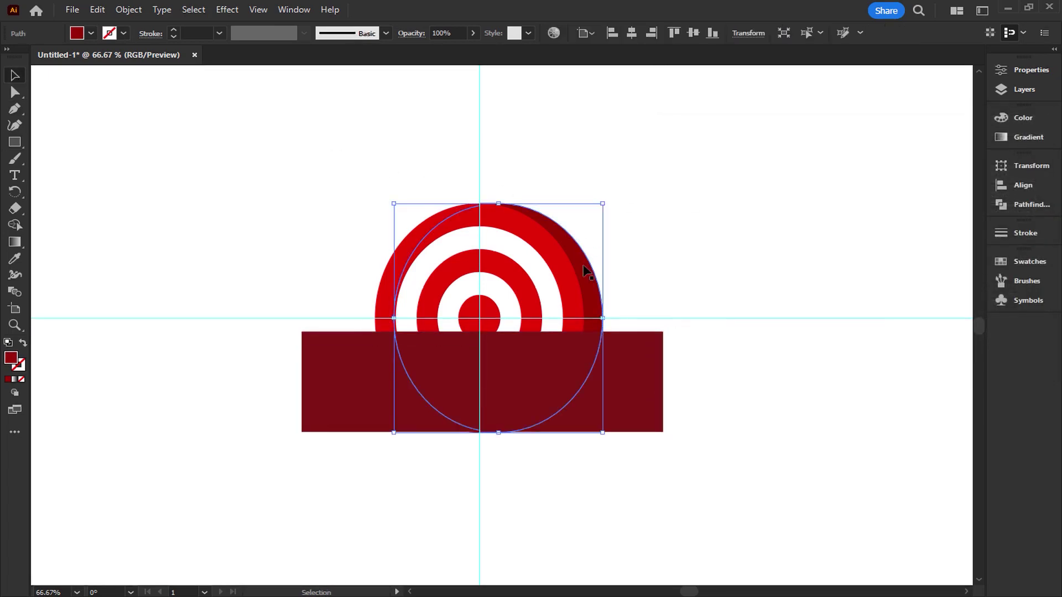
pyautogui.keyDown('shift'); pyautogui.click(645, 384); pyautogui.keyUp('shift')
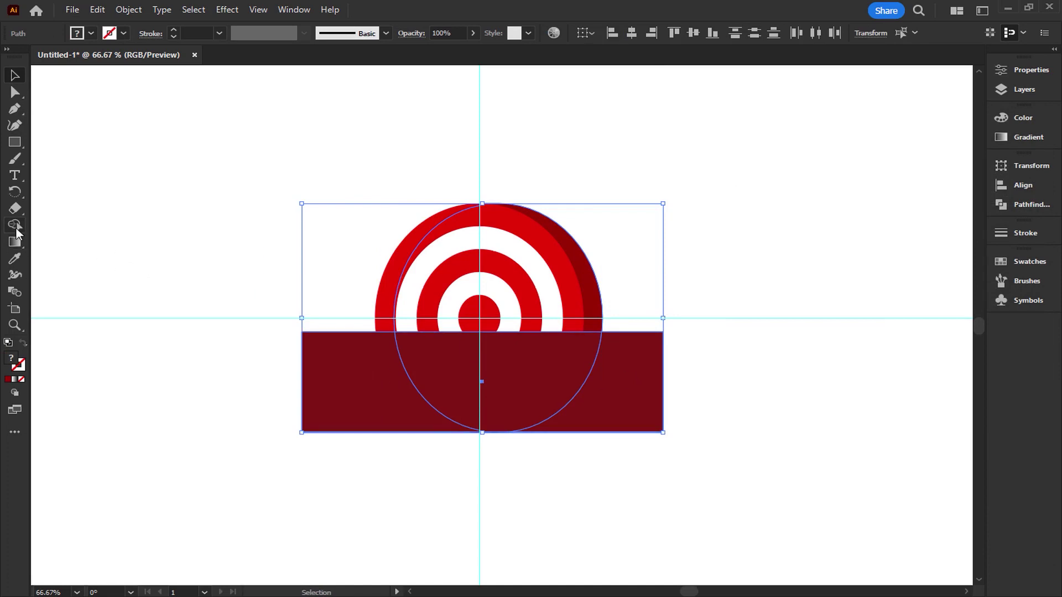
pyautogui.click(15, 227)
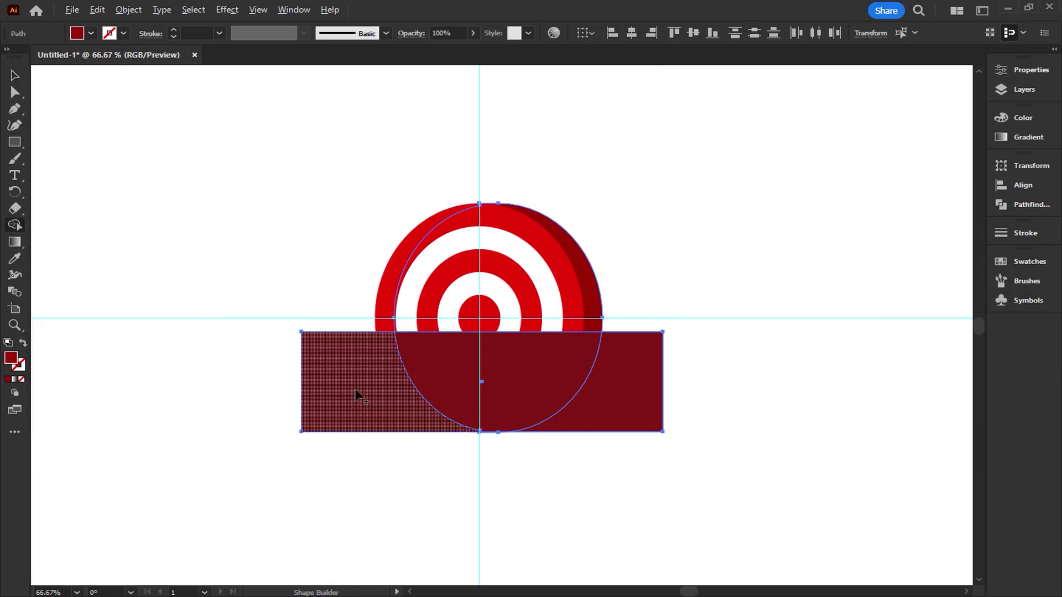
pyautogui.keyDown('alt'); pyautogui.click(355, 390); pyautogui.keyUp('alt')
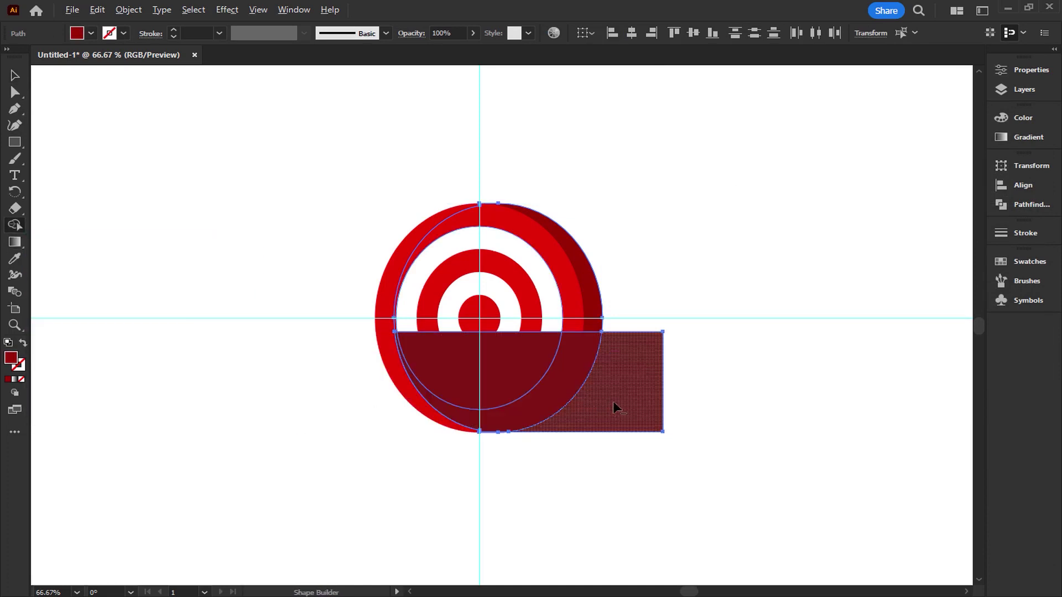
pyautogui.keyDown('alt'); pyautogui.click(616, 408); pyautogui.keyUp('alt')
pyautogui.click(14, 75)
pyautogui.click(472, 103)
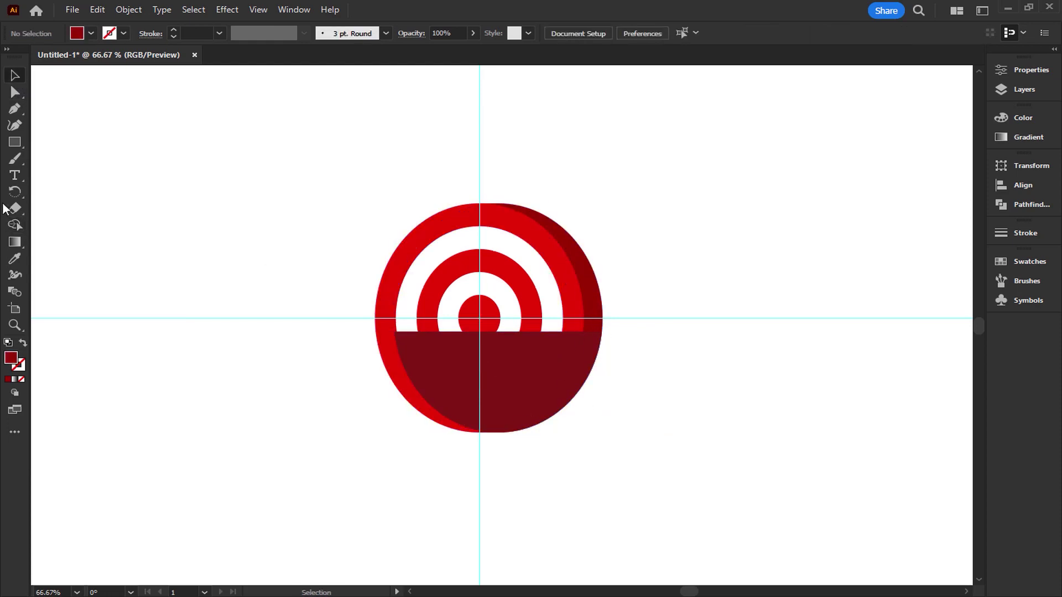
# Step: Draw a large rectangle across the target's right edge above centre and a thin horizontal bar across its upper-right edge
pyautogui.click(17, 143)
pyautogui.scroll(2, 598, 277)
pyautogui.moveTo(665, 252)
pyautogui.mouseDown()
pyautogui.moveTo(285, 260)
pyautogui.moveTo(142, 308)
pyautogui.moveTo(104, 306)
pyautogui.moveTo(260, 306)
pyautogui.mouseUp()
pyautogui.moveTo(386, 307)
pyautogui.mouseDown()
pyautogui.moveTo(448, 308)
pyautogui.moveTo(450, 318)
pyautogui.mouseUp()
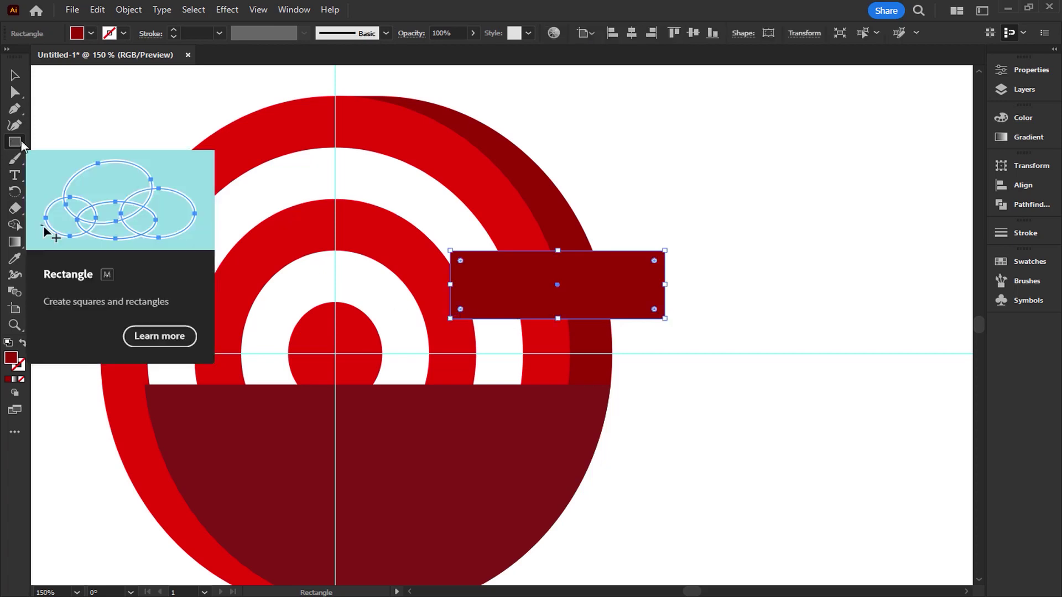
pyautogui.moveTo(516, 112); pyautogui.dragTo(397, 121)
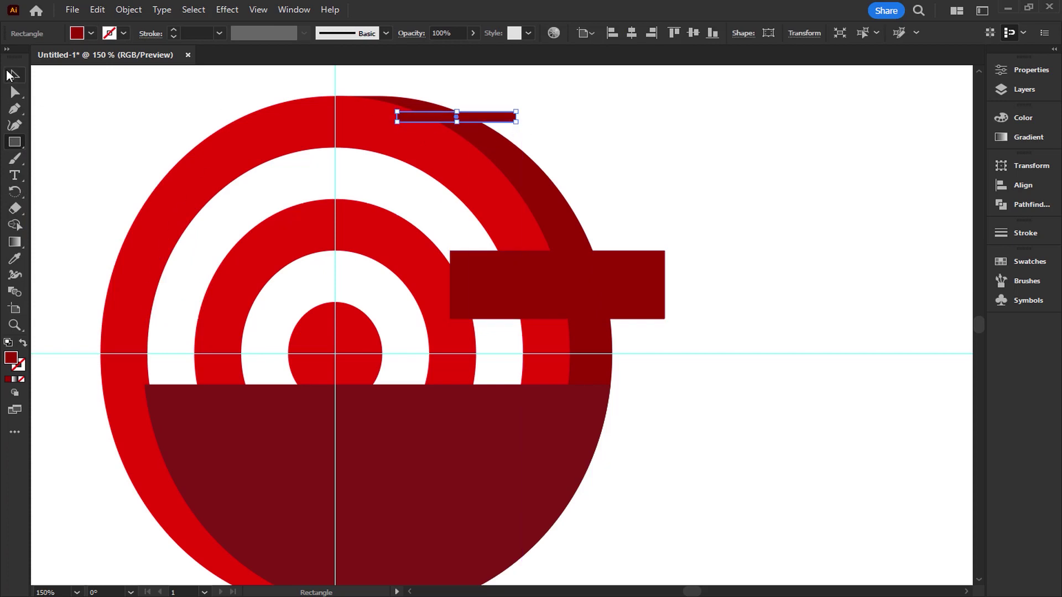
# Step: Duplicate the thin bar twice, stepping each copy down and to the right along the target's curved edge
pyautogui.click(10, 74)
pyautogui.scroll(4, 485, 119)
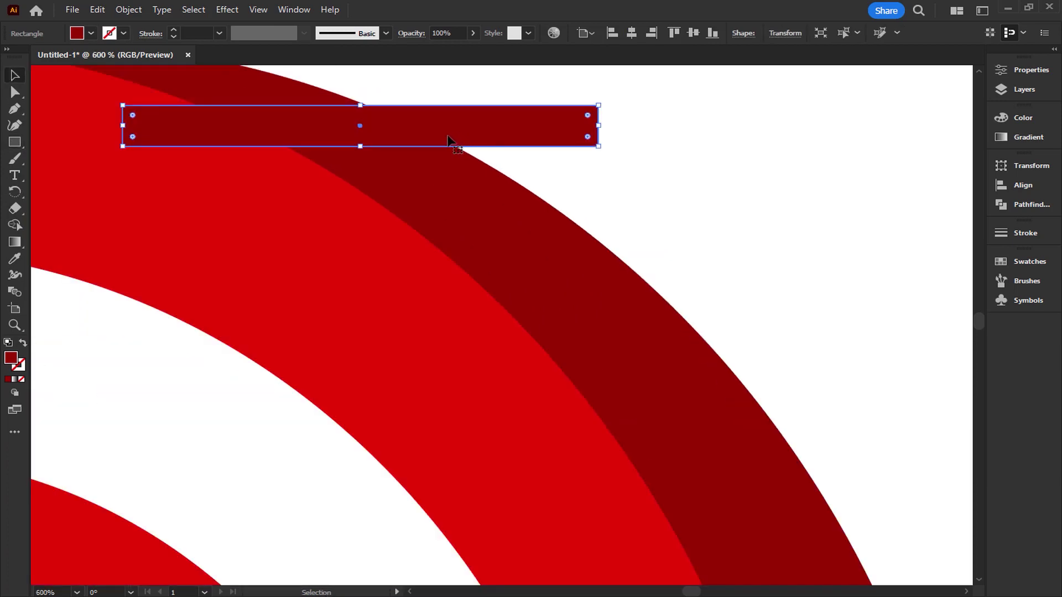
pyautogui.moveTo(431, 128); pyautogui.dragTo(470, 180)
pyautogui.moveTo(462, 180); pyautogui.dragTo(508, 229)
pyautogui.click(738, 282)
# Step: Recolor the large rectangle on the target's right edge with the red c11b1b
pyautogui.scroll(-2, 738, 283)
pyautogui.moveTo(772, 343); pyautogui.dragTo(632, 158)
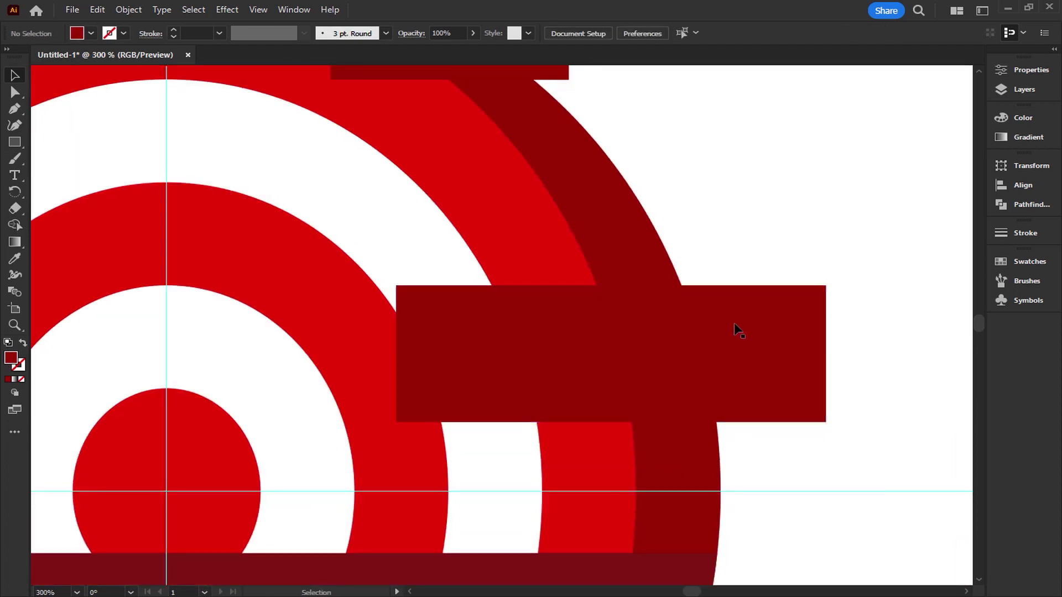
pyautogui.click(763, 384)
pyautogui.doubleClick(11, 358)
pyautogui.moveTo(802, 214); pyautogui.dragTo(823, 215)
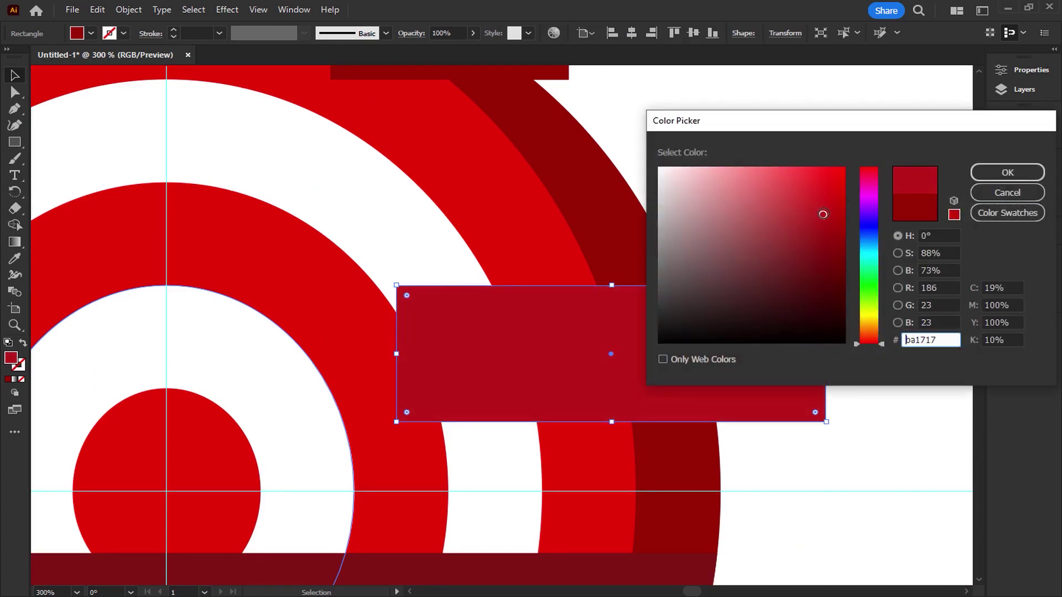
pyautogui.click(1007, 172)
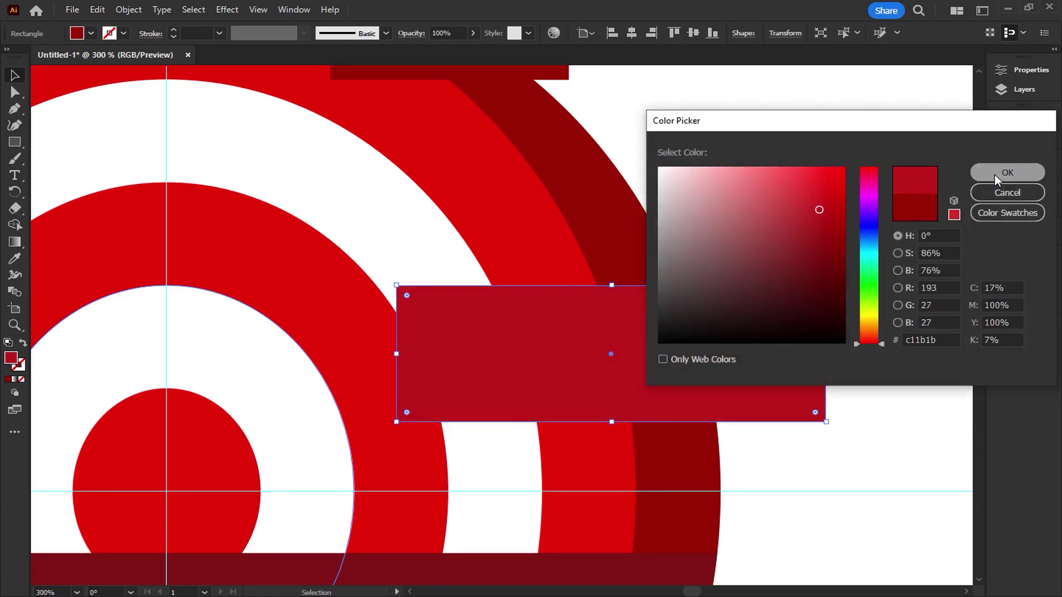
# Step: Select the three thin bars at the target's upper-right edge and recolor them with a lighter red
pyautogui.scroll(5, 533, 159)
pyautogui.moveTo(520, 139); pyautogui.dragTo(576, 252)
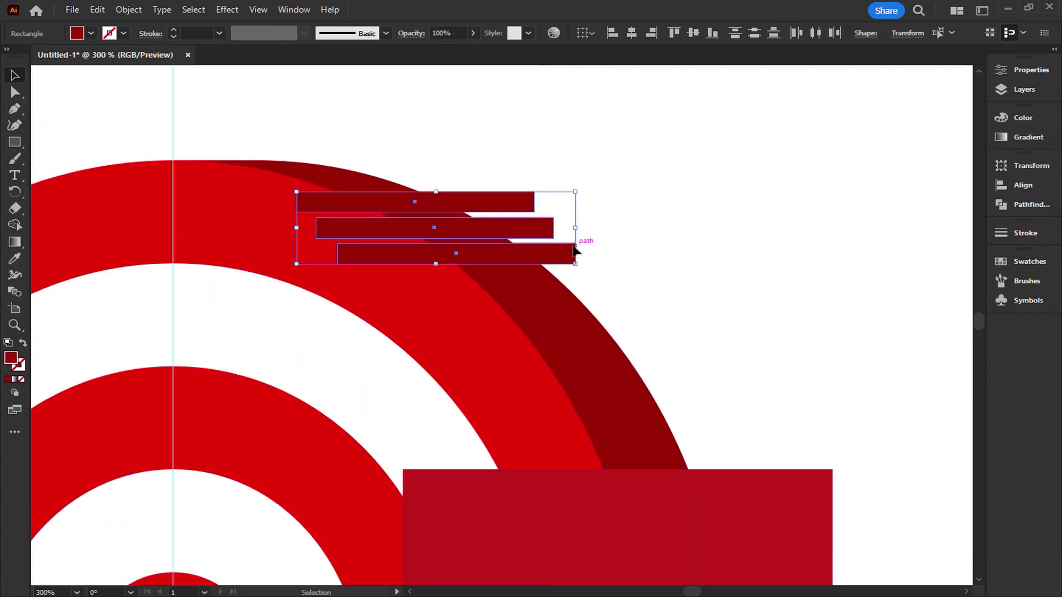
pyautogui.doubleClick(13, 360)
pyautogui.moveTo(805, 178); pyautogui.dragTo(806, 186)
pyautogui.click(980, 174)
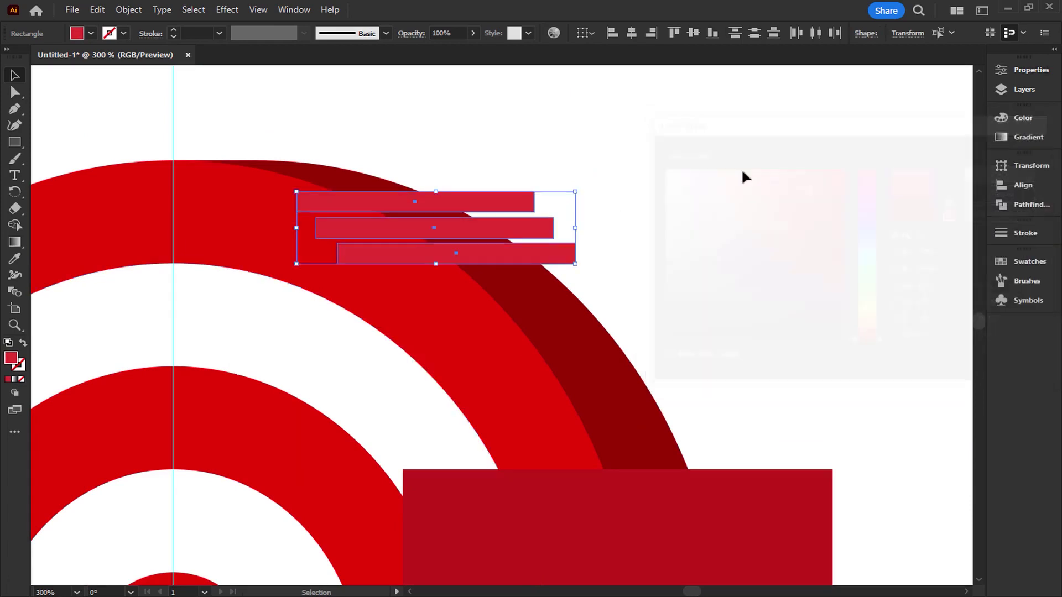
# Step: Trim the three thin bars and the large rectangle to the side shape's outer edge with the Shape Builder tool
pyautogui.scroll(-2, 705, 238)
pyautogui.click(703, 345)
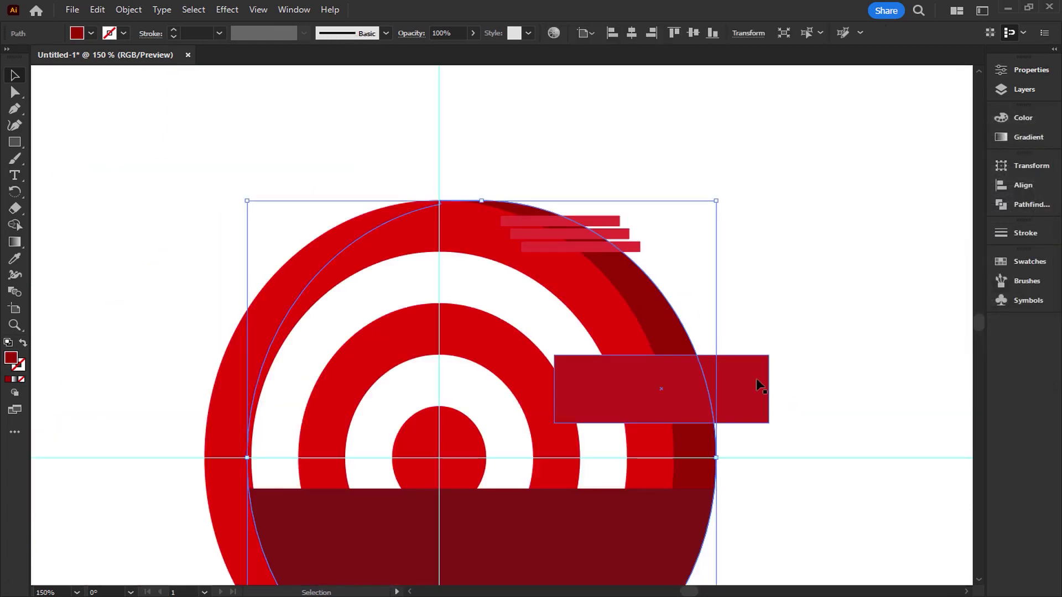
pyautogui.keyDown('shift'); pyautogui.click(749, 380); pyautogui.keyUp('shift')
pyautogui.keyDown('shift'); pyautogui.click(629, 245); pyautogui.keyUp('shift')
pyautogui.keyDown('shift'); pyautogui.click(624, 233); pyautogui.keyUp('shift')
pyautogui.keyDown('shift'); pyautogui.click(610, 222); pyautogui.keyUp('shift')
pyautogui.keyDown('shift'); pyautogui.click(623, 236); pyautogui.keyUp('shift')
pyautogui.click(14, 226)
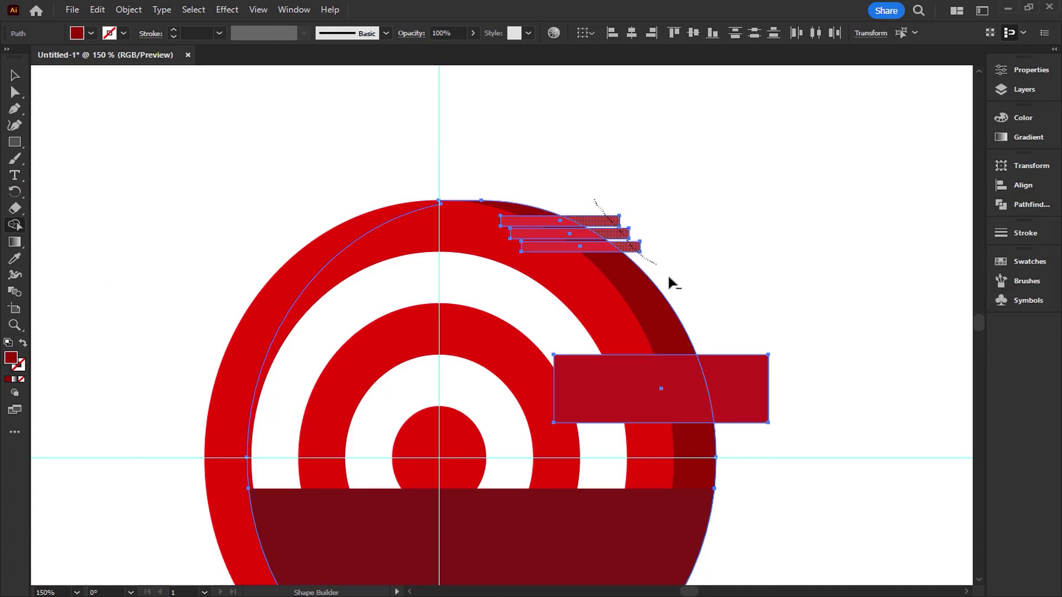
pyautogui.moveTo(745, 402); pyautogui.dragTo(745, 373)
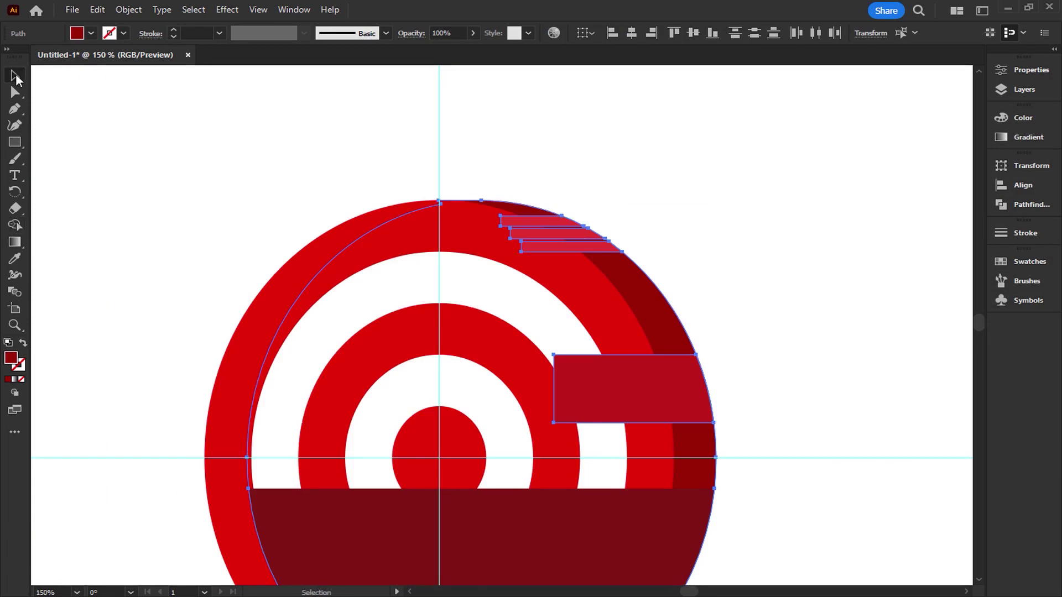
# Step: Lock the ring group and group the dark red side shape with its shading and all the trimmed bars
pyautogui.click(15, 75)
pyautogui.click(716, 218)
pyautogui.scroll(-2, 716, 217)
pyautogui.moveTo(805, 171); pyautogui.dragTo(726, 271)
pyautogui.scroll(2, 726, 271)
pyautogui.click(1024, 89)
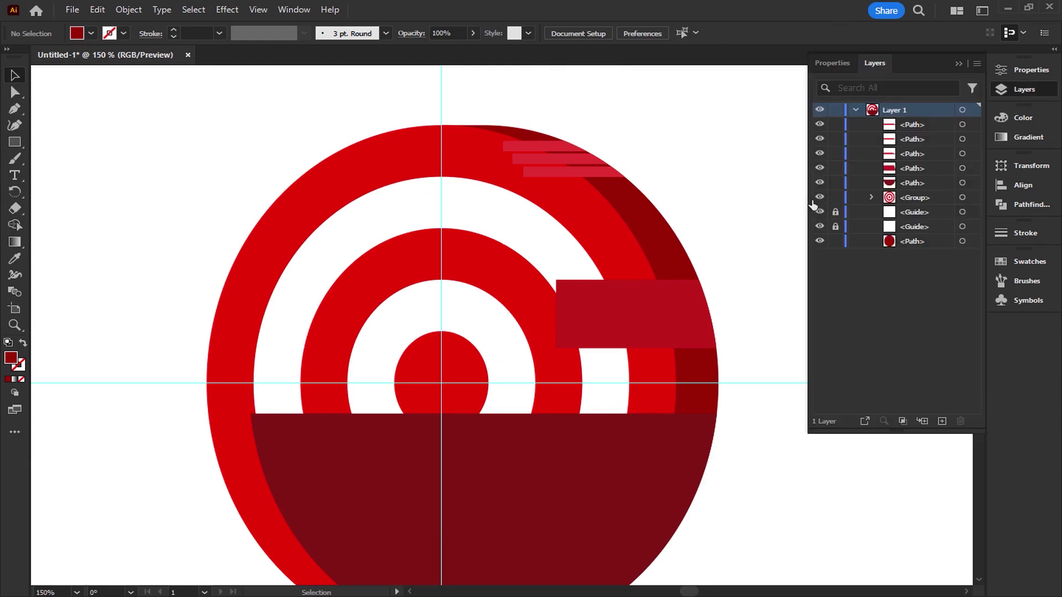
pyautogui.hotkey('ctrl', 'a')
pyautogui.scroll(-3, 277, 461)
pyautogui.rightClick(583, 362)
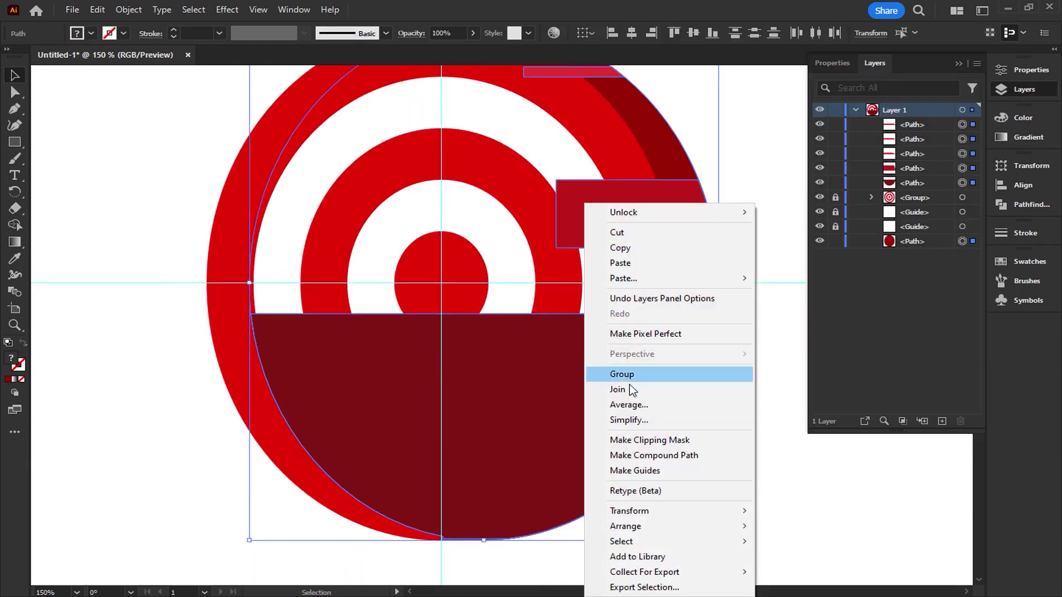
pyautogui.click(632, 378)
# Step: Send the side group behind the rings, then lock it and unlock the ring group
pyautogui.rightClick(619, 360)
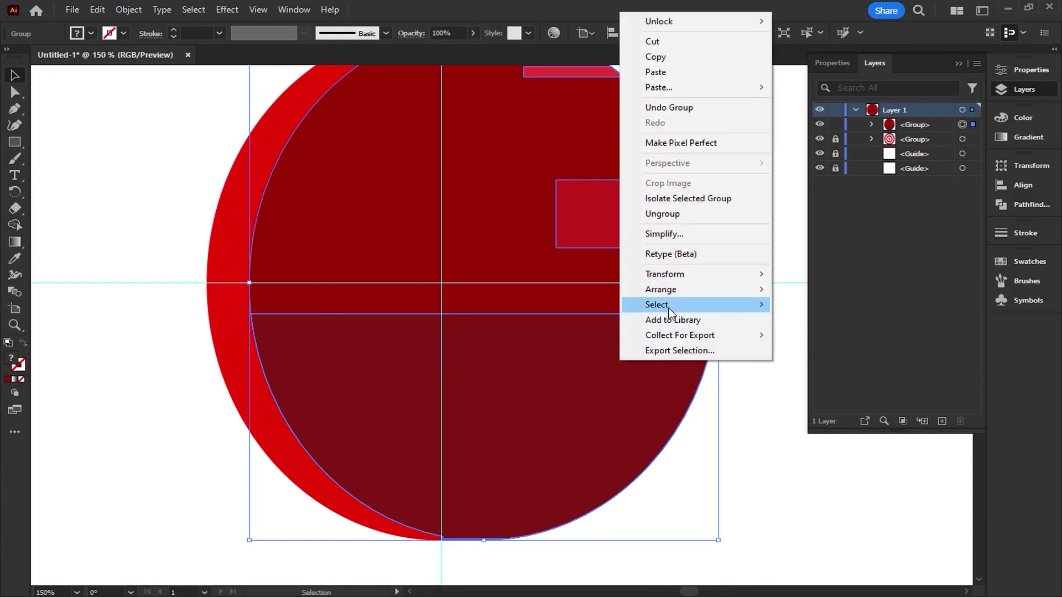
pyautogui.moveTo(676, 288)
pyautogui.click(811, 334)
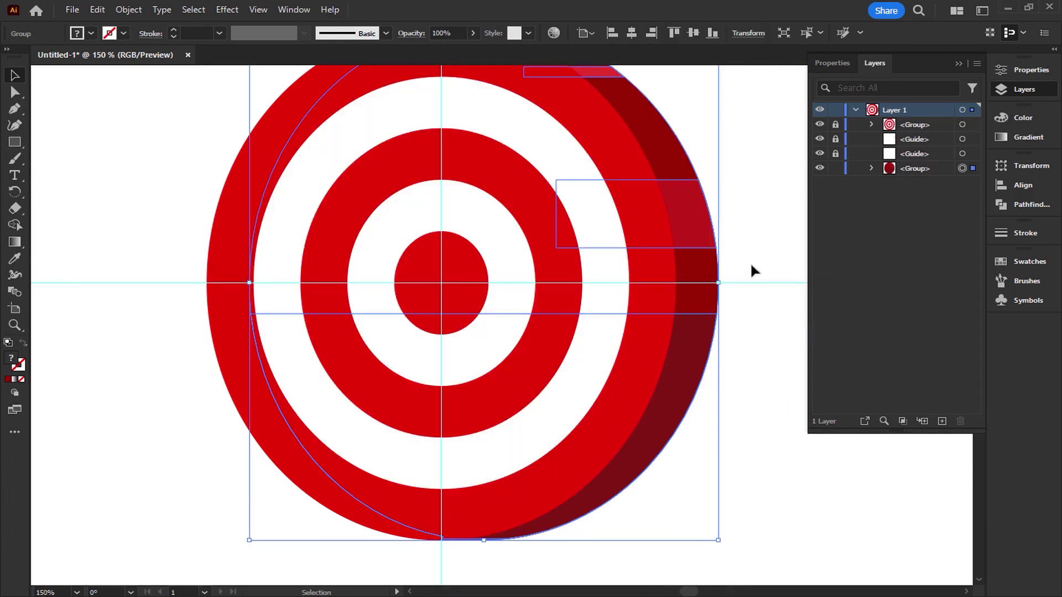
pyautogui.click(836, 169)
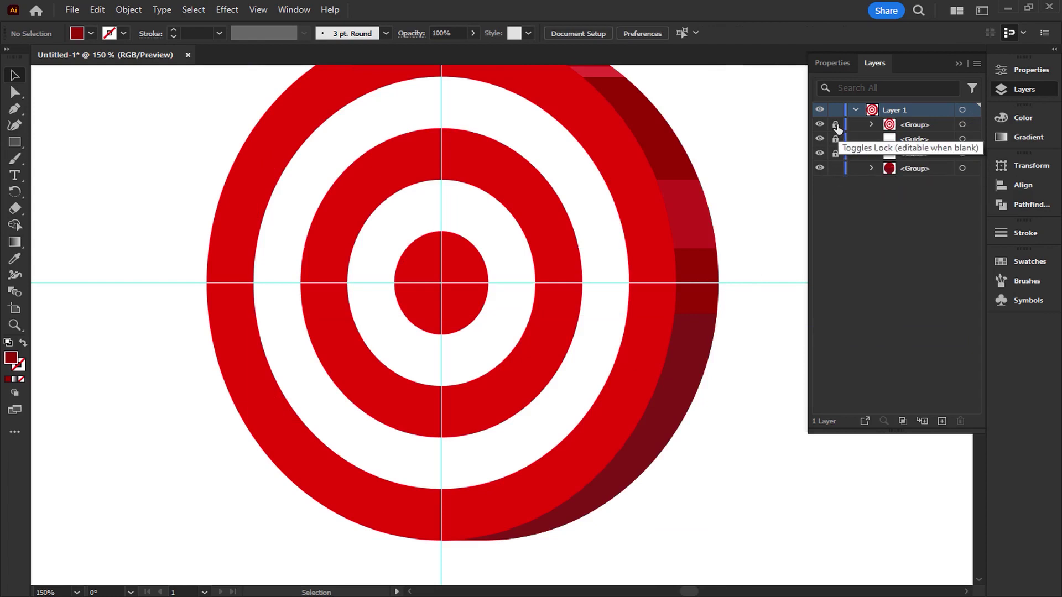
# Step: Draw a closed Pen shape from the face's lower-right edge to its bottom point and around outside the target
pyautogui.scroll(-1, 738, 225)
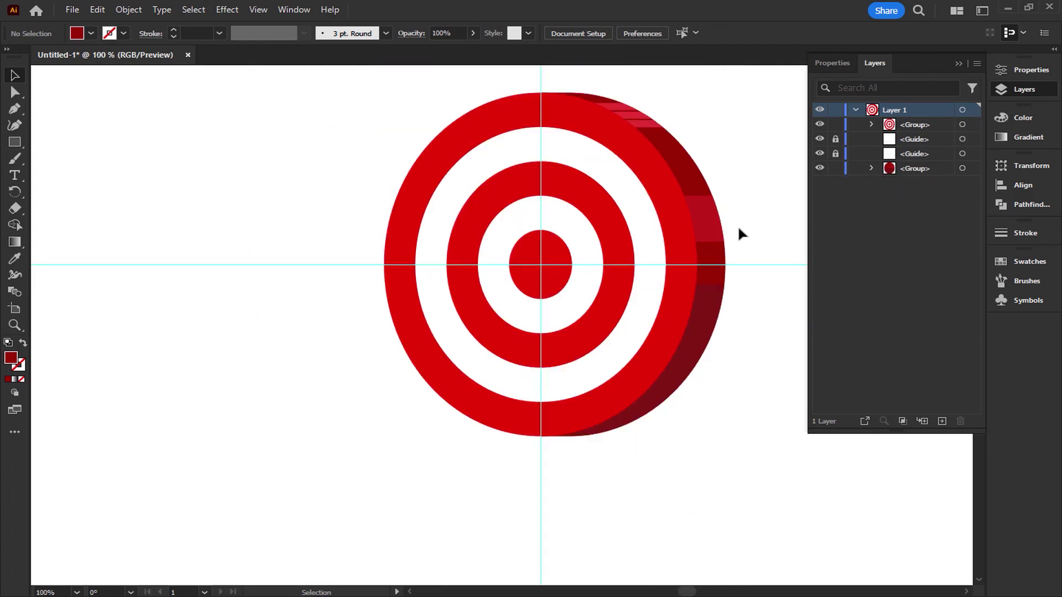
pyautogui.moveTo(738, 225); pyautogui.dragTo(635, 252)
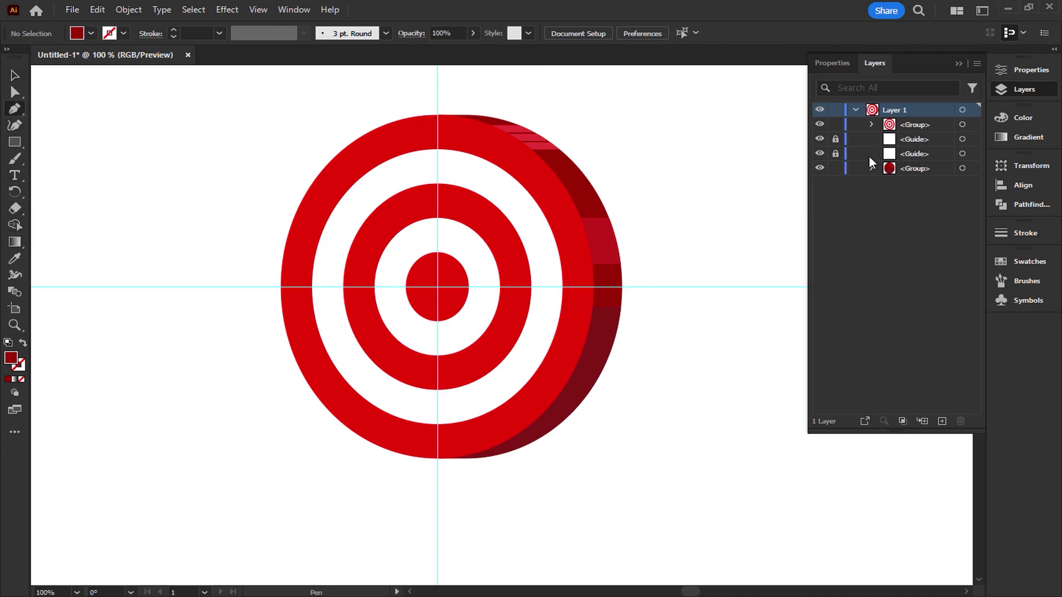
pyautogui.scroll(1, 487, 371)
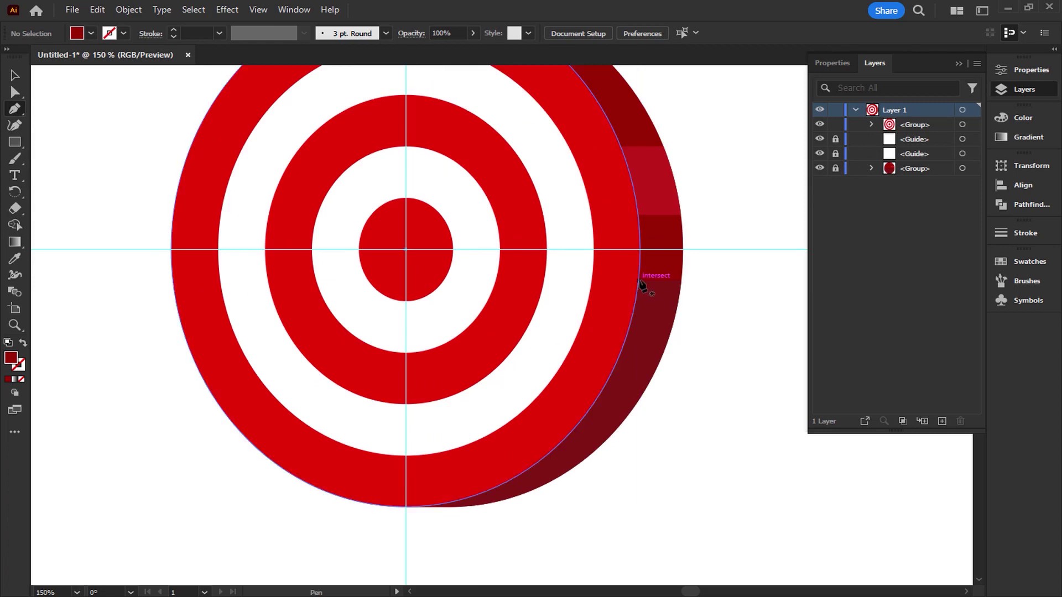
pyautogui.click(639, 281)
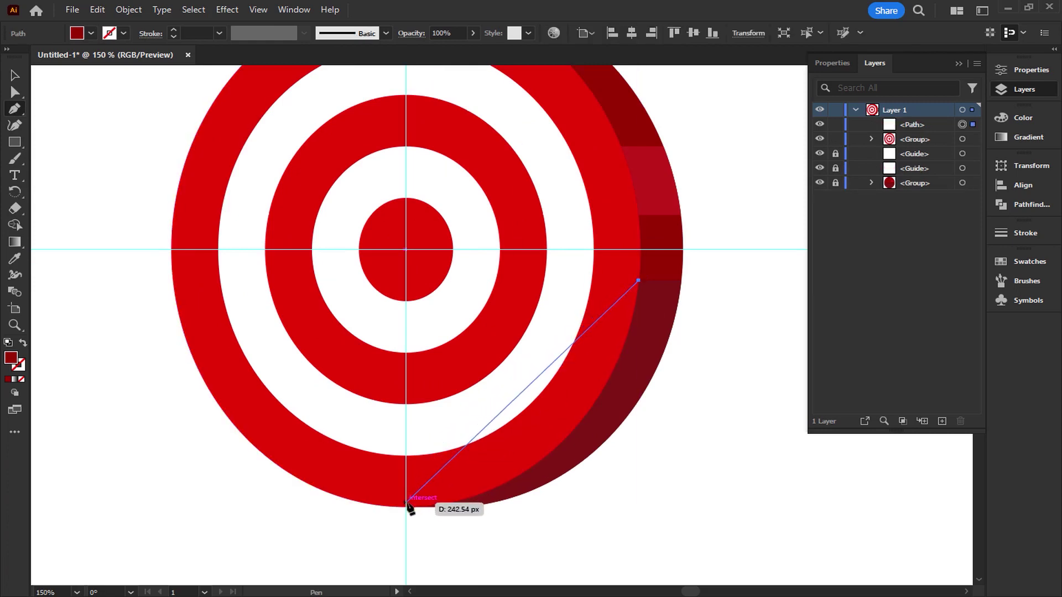
pyautogui.moveTo(407, 506); pyautogui.dragTo(372, 545)
pyautogui.click(464, 549)
pyautogui.click(635, 538)
pyautogui.click(703, 500)
pyautogui.click(739, 374)
pyautogui.click(639, 281)
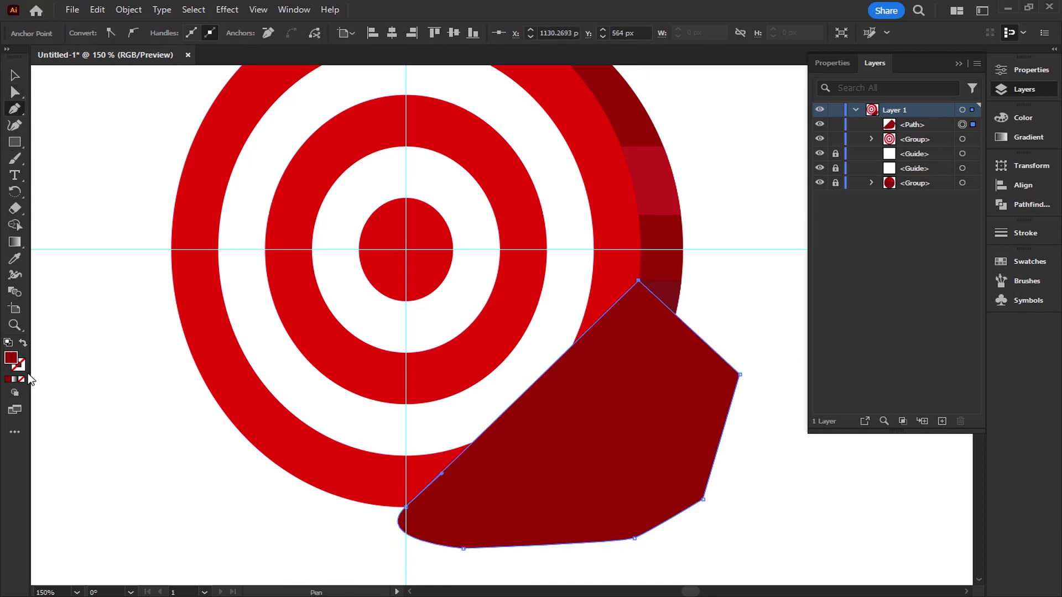
# Step: Fill the new lower-right shape with white ffffff and set its opacity to 25%
pyautogui.doubleClick(13, 361)
pyautogui.moveTo(662, 201); pyautogui.dragTo(659, 168)
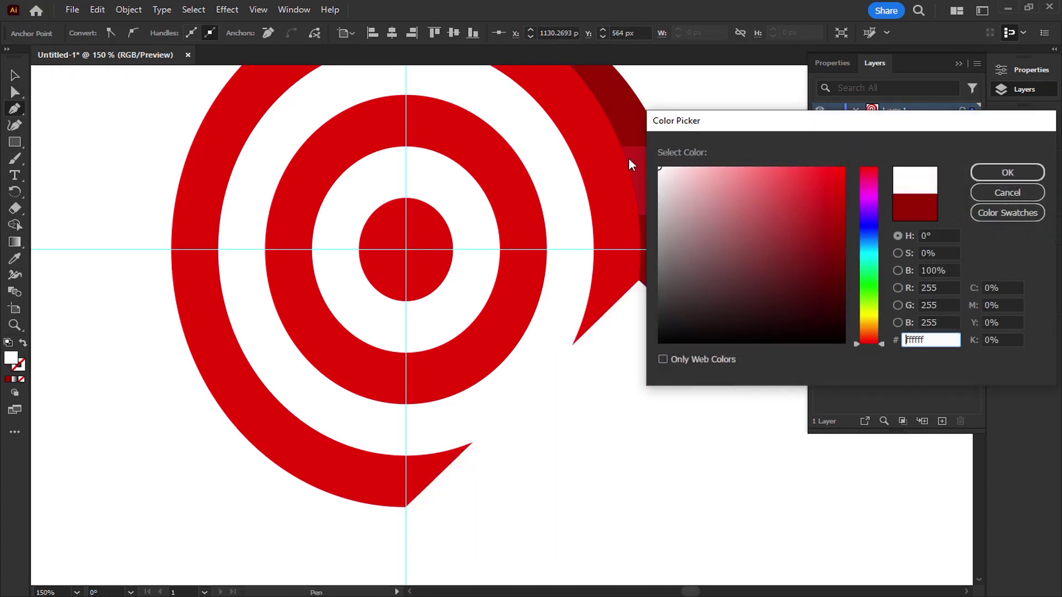
pyautogui.click(1021, 171)
pyautogui.press('v')
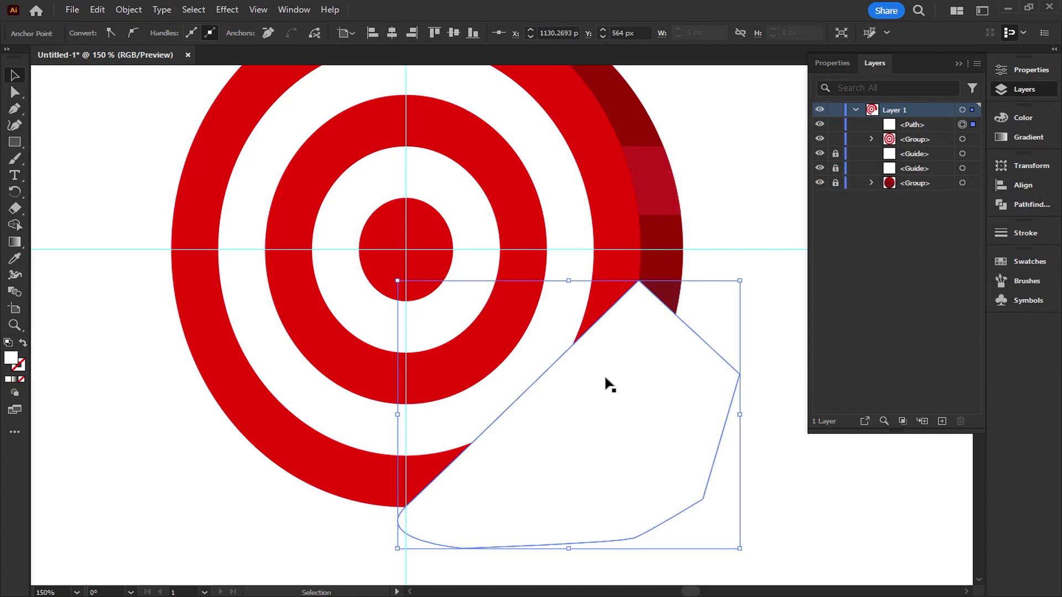
pyautogui.click(455, 33)
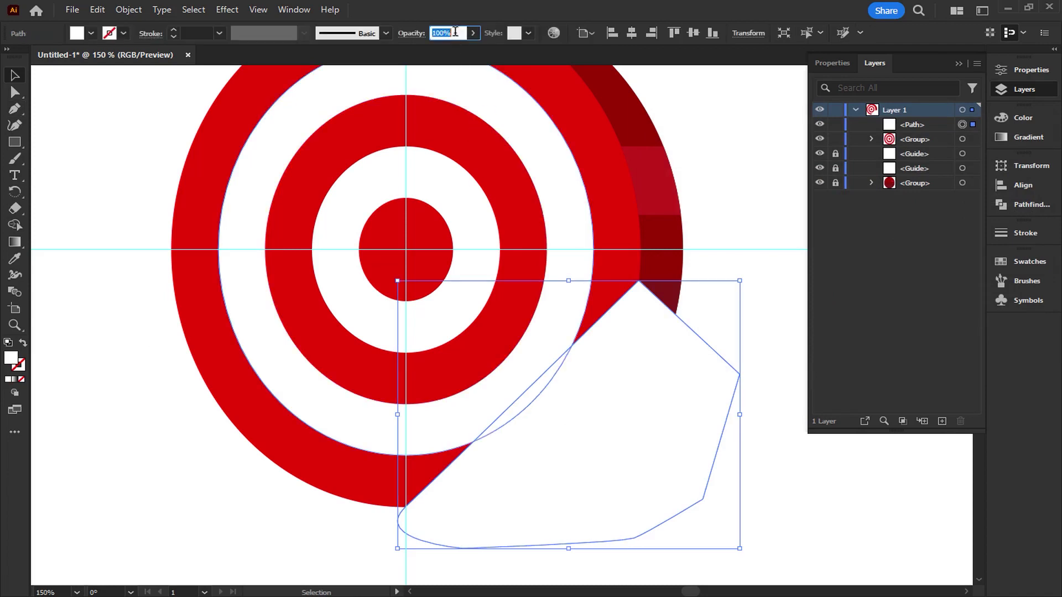
pyautogui.write('25')
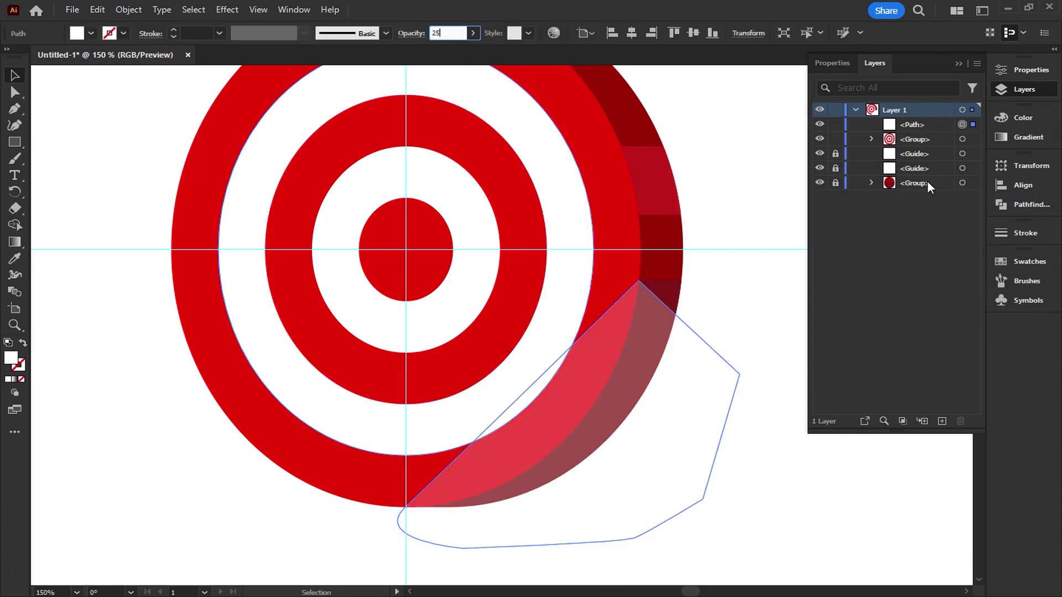
pyautogui.click(752, 238)
# Step: Trim the translucent white shape to the target face's outer edge with the Shape Builder tool
pyautogui.moveTo(759, 199); pyautogui.dragTo(348, 567)
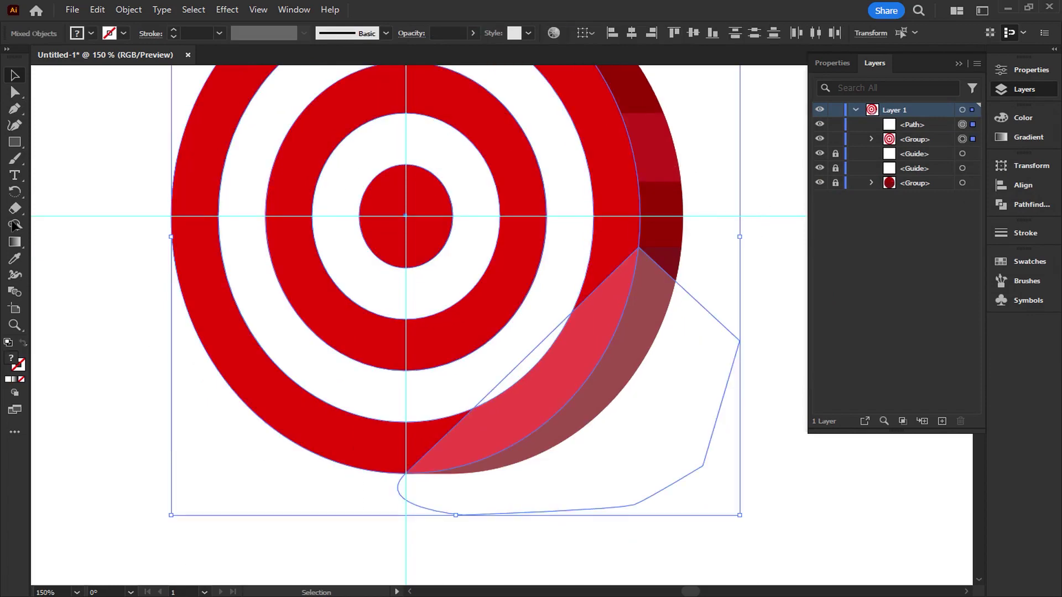
pyautogui.click(15, 226)
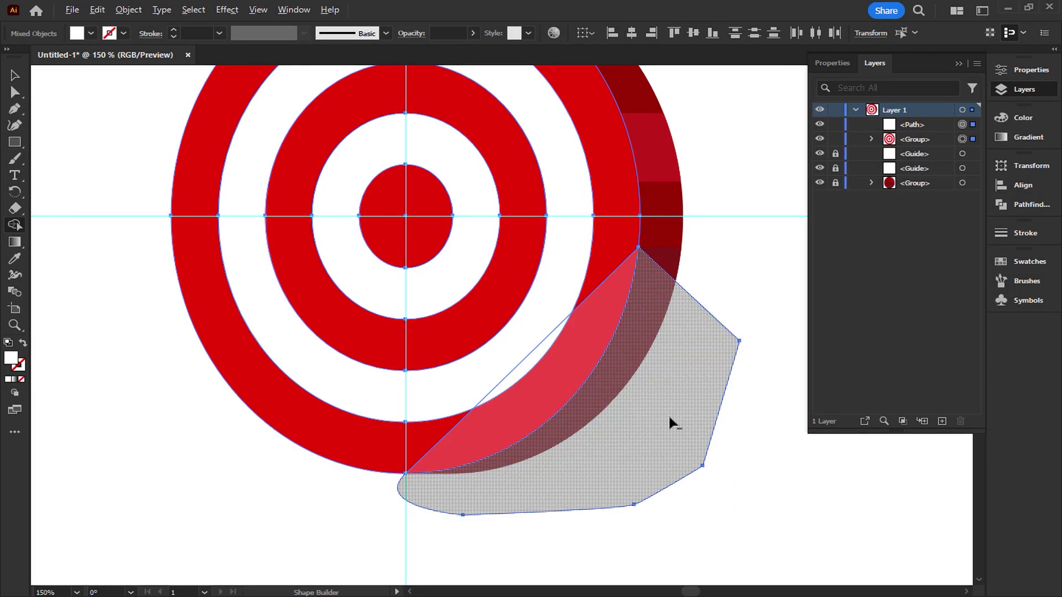
pyautogui.keyDown('alt'); pyautogui.click(670, 423); pyautogui.keyUp('alt')
pyautogui.click(15, 77)
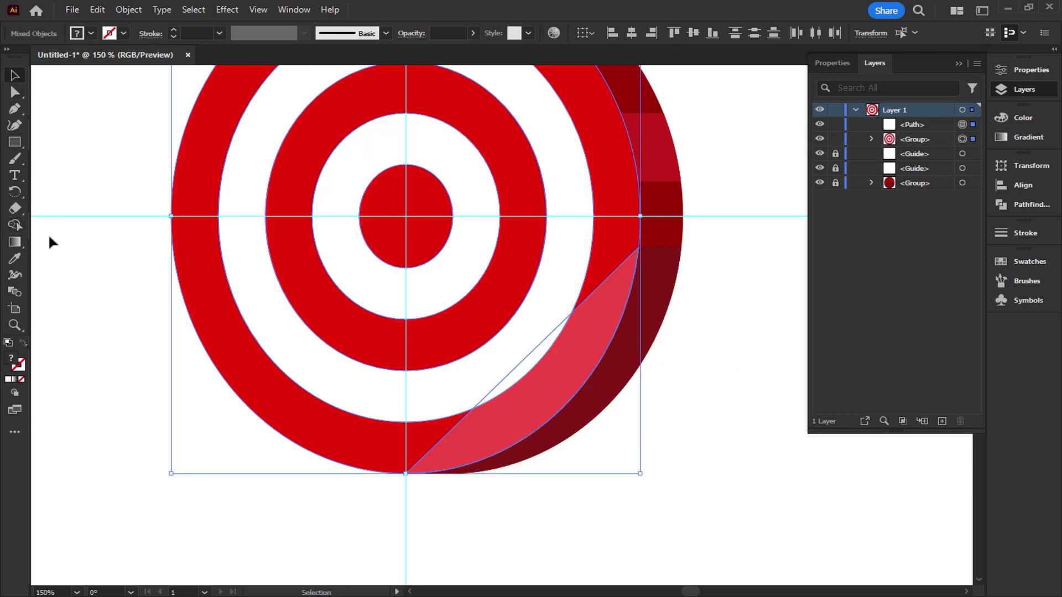
pyautogui.click(63, 285)
# Step: Draw a wide diagonal Pen band across the face, running from the large side bar's inner corners past the lower-left edge
pyautogui.moveTo(477, 276); pyautogui.dragTo(459, 347)
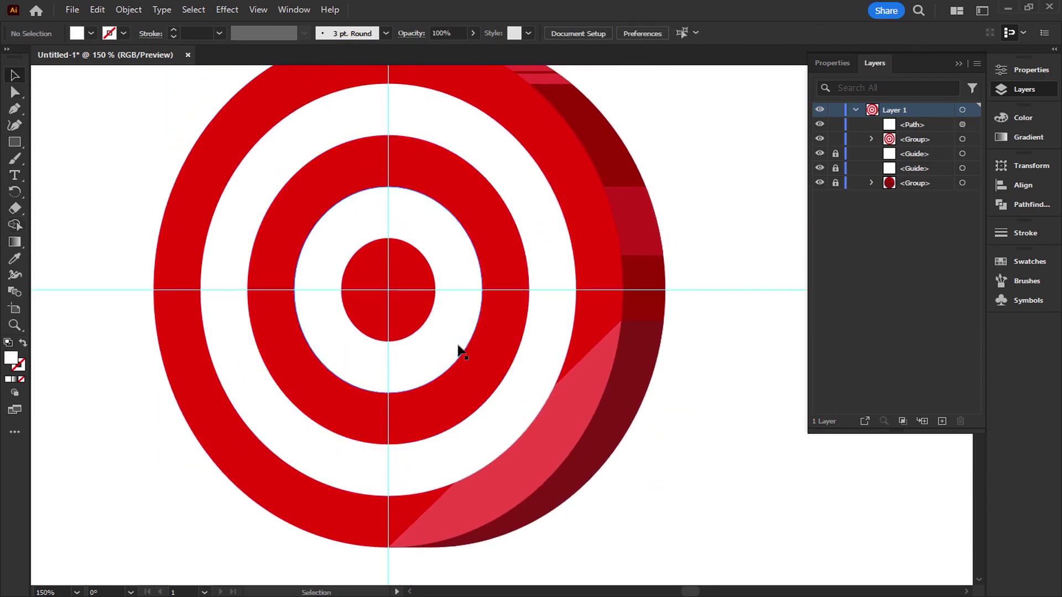
pyautogui.click(15, 110)
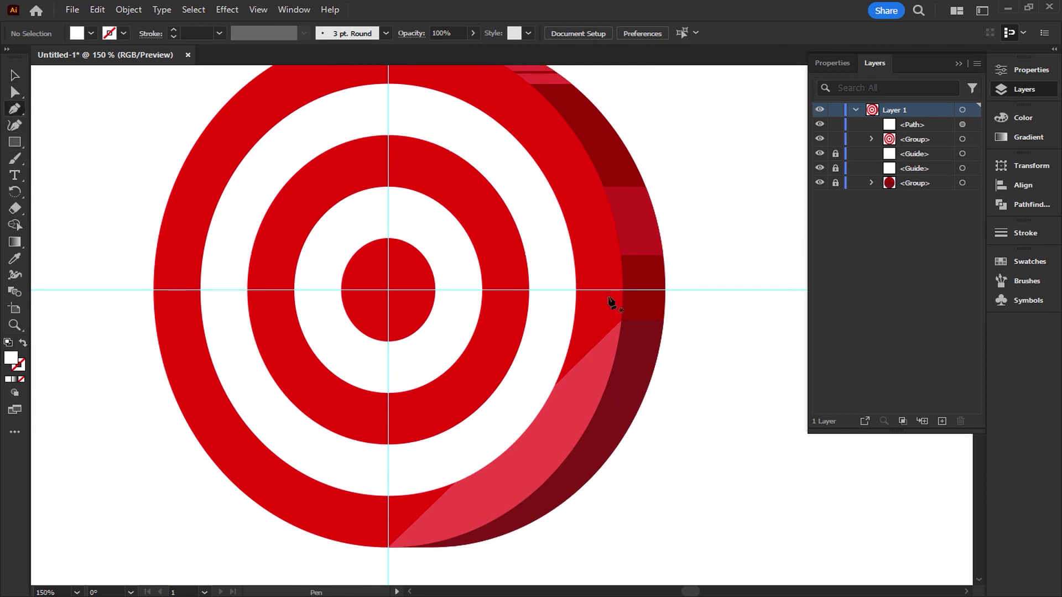
pyautogui.click(621, 255)
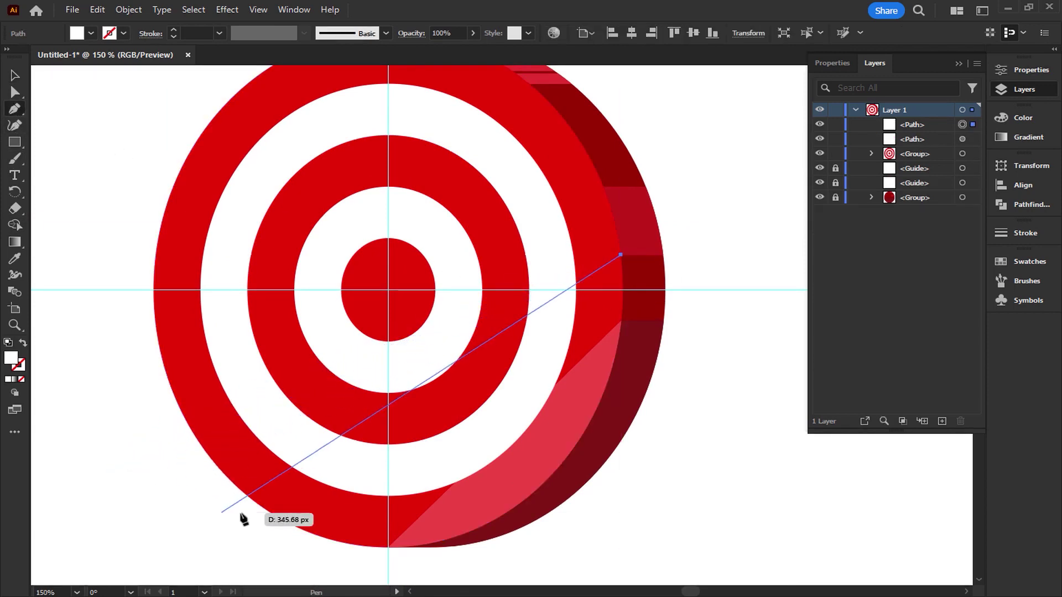
pyautogui.click(181, 501)
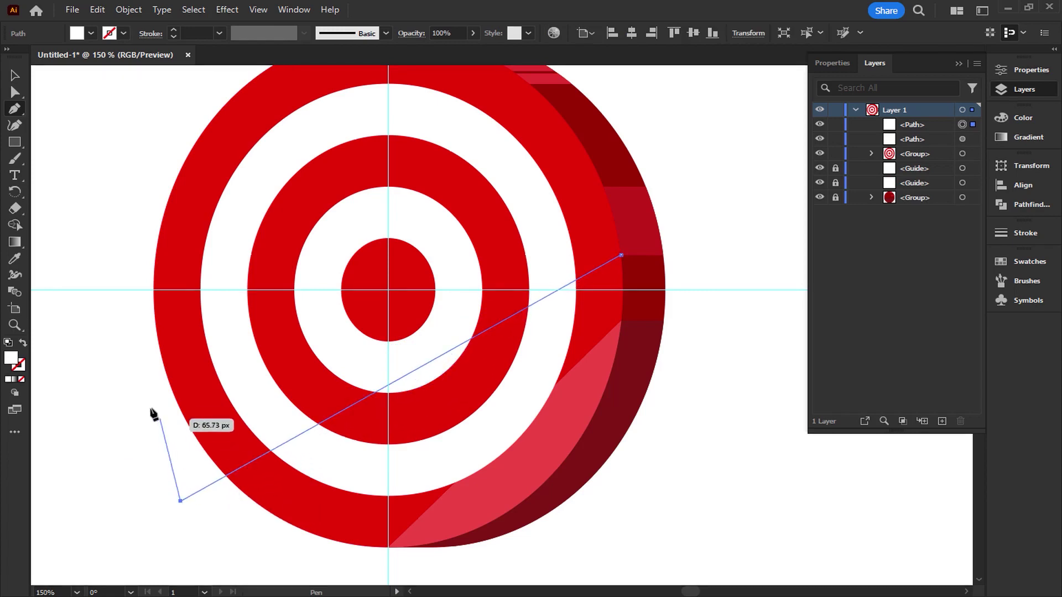
pyautogui.click(160, 452)
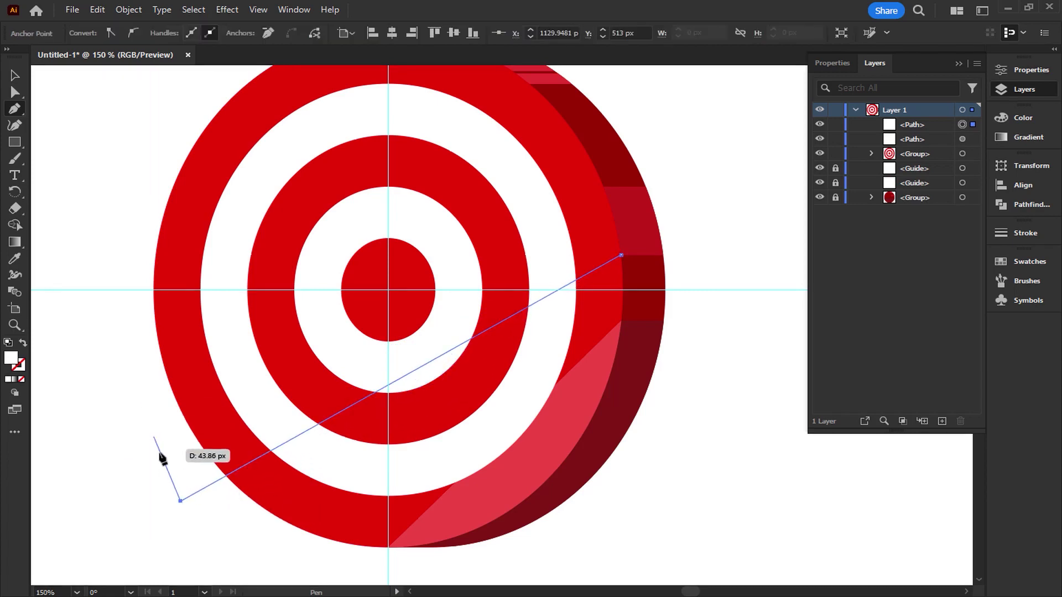
pyautogui.click(603, 187)
pyautogui.click(790, 149)
pyautogui.click(756, 227)
pyautogui.click(621, 255)
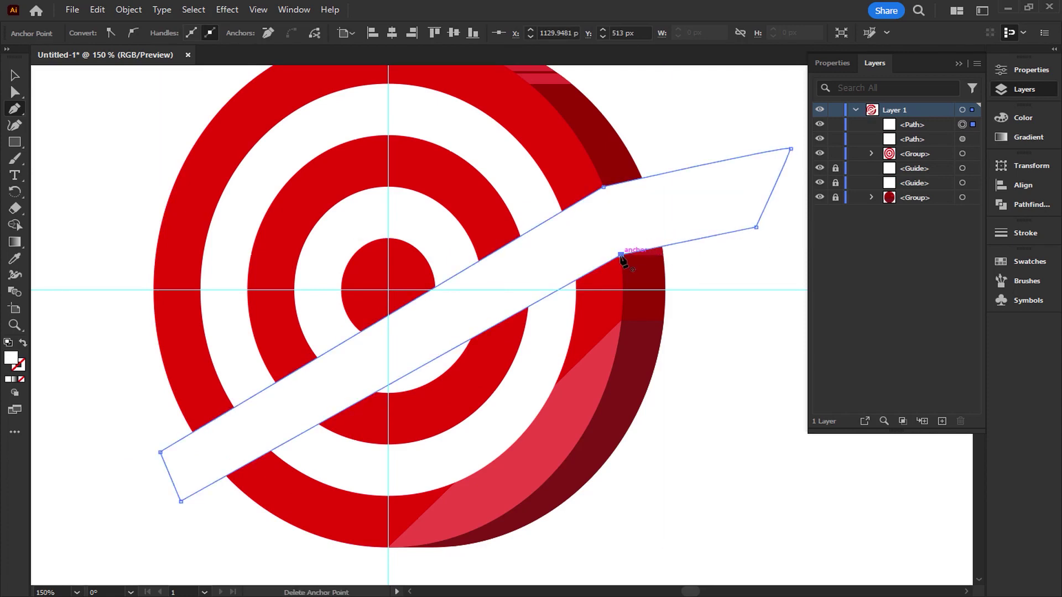
# Step: Remove both ends of the wide diagonal band outside the target face with the Shape Builder tool
pyautogui.press('v')
pyautogui.moveTo(688, 124); pyautogui.dragTo(133, 460)
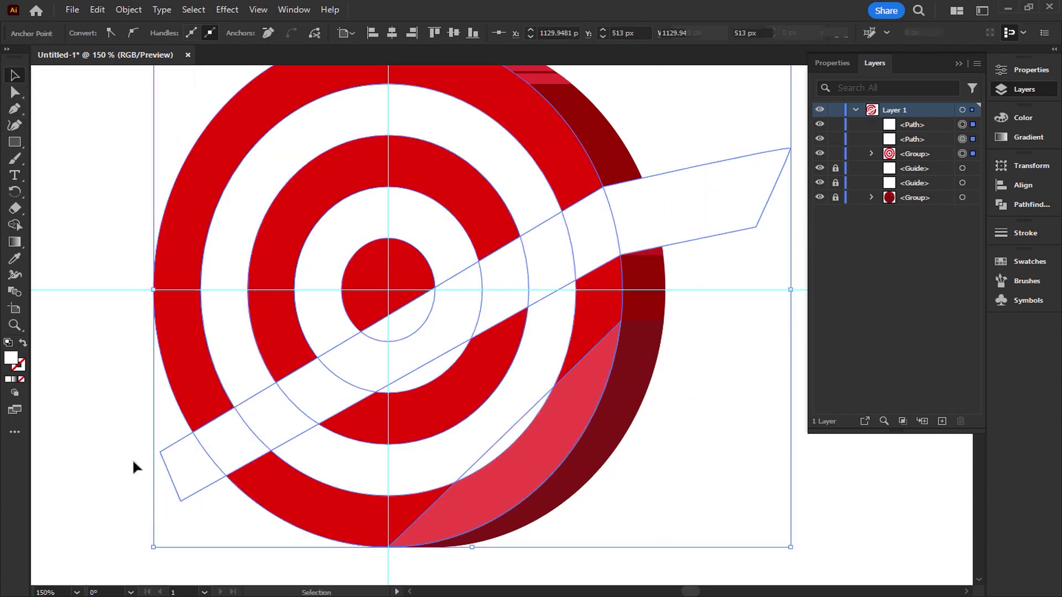
pyautogui.click(15, 225)
pyautogui.keyDown('alt'); pyautogui.click(174, 464); pyautogui.keyUp('alt')
pyautogui.keyDown('alt'); pyautogui.click(723, 208); pyautogui.keyUp('alt')
pyautogui.click(14, 75)
pyautogui.click(88, 133)
# Step: Set the wide diagonal band's opacity to 20%
pyautogui.click(374, 332)
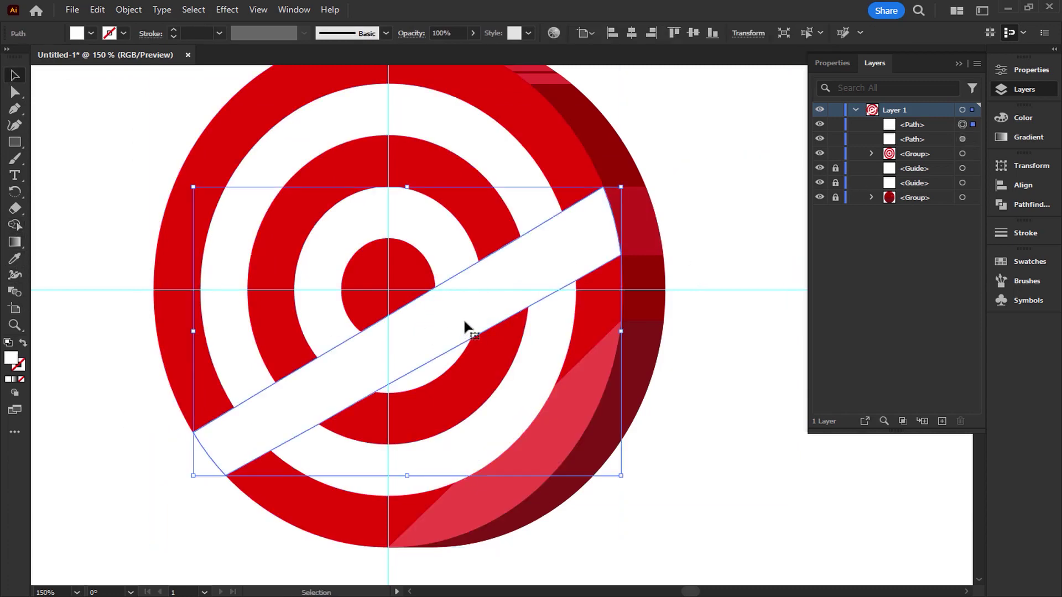
pyautogui.click(443, 33)
pyautogui.write('20')
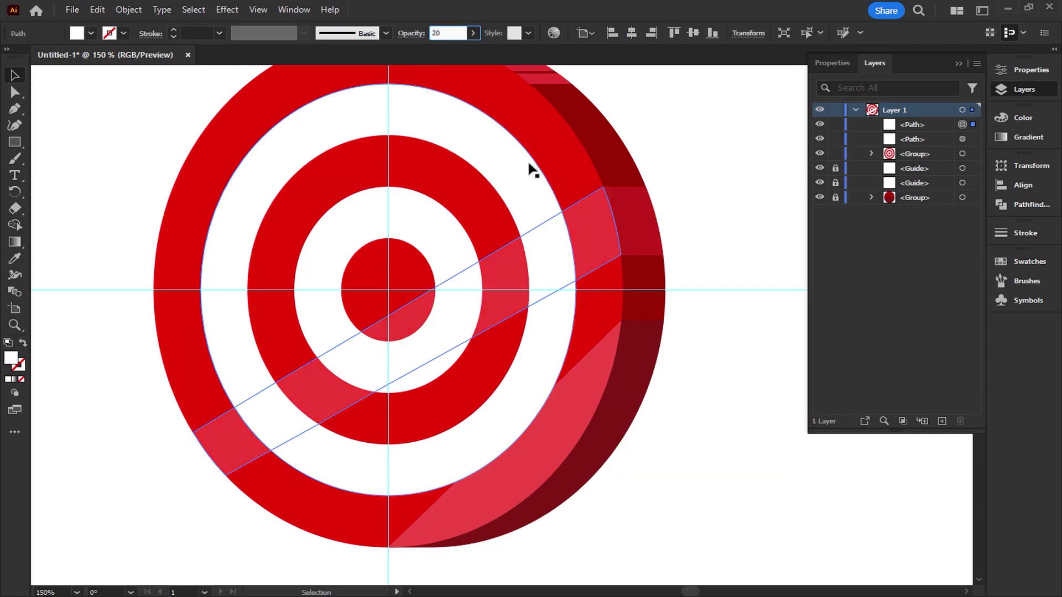
pyautogui.click(754, 157)
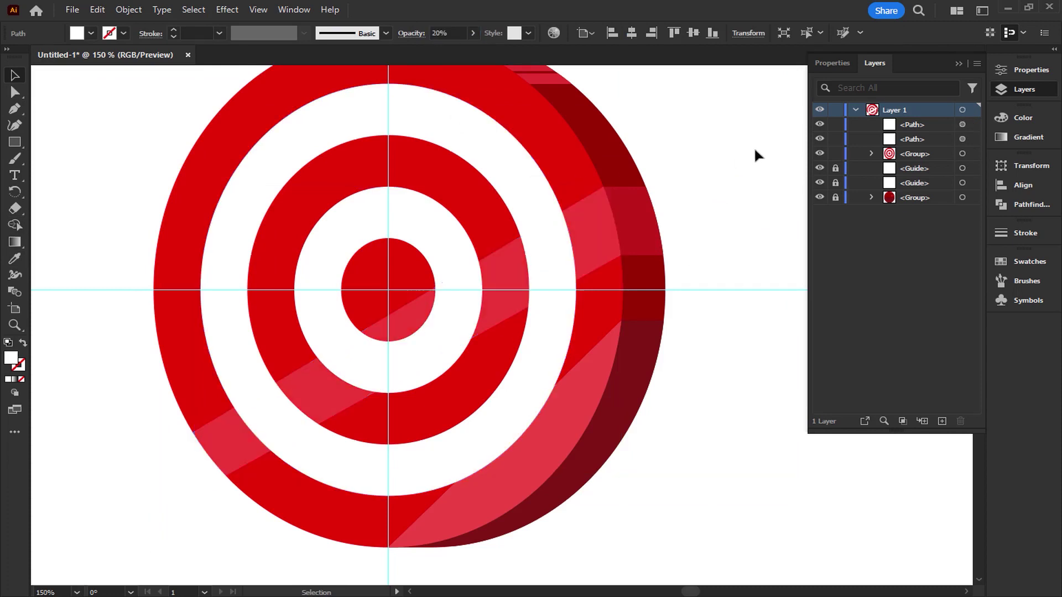
# Step: Draw a thin diagonal Pen band across the face from the lowest thin side bar past the target's left edge
pyautogui.click(15, 109)
pyautogui.moveTo(363, 221); pyautogui.dragTo(374, 291)
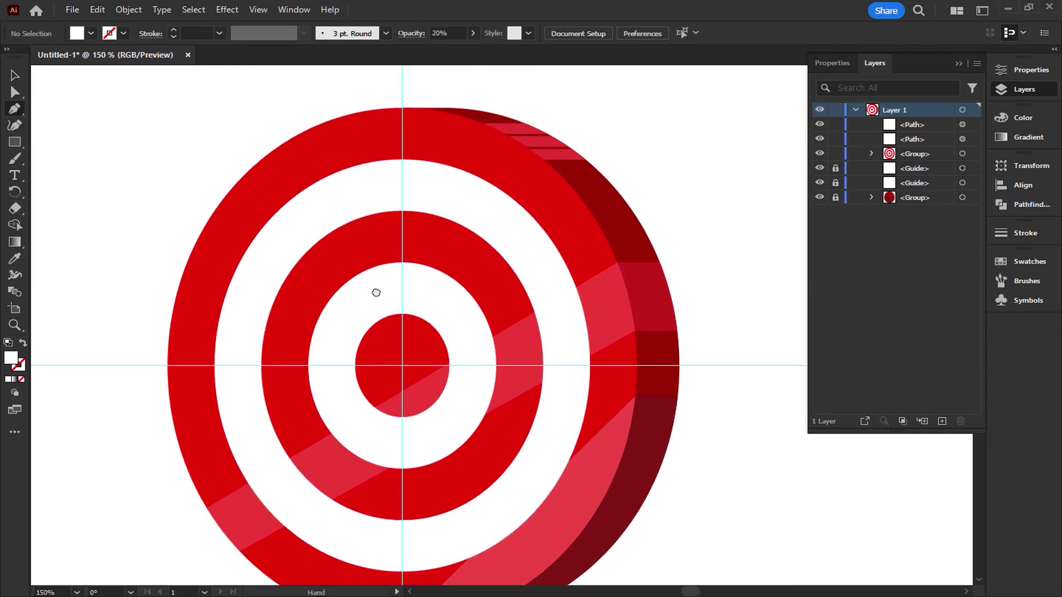
pyautogui.click(543, 161)
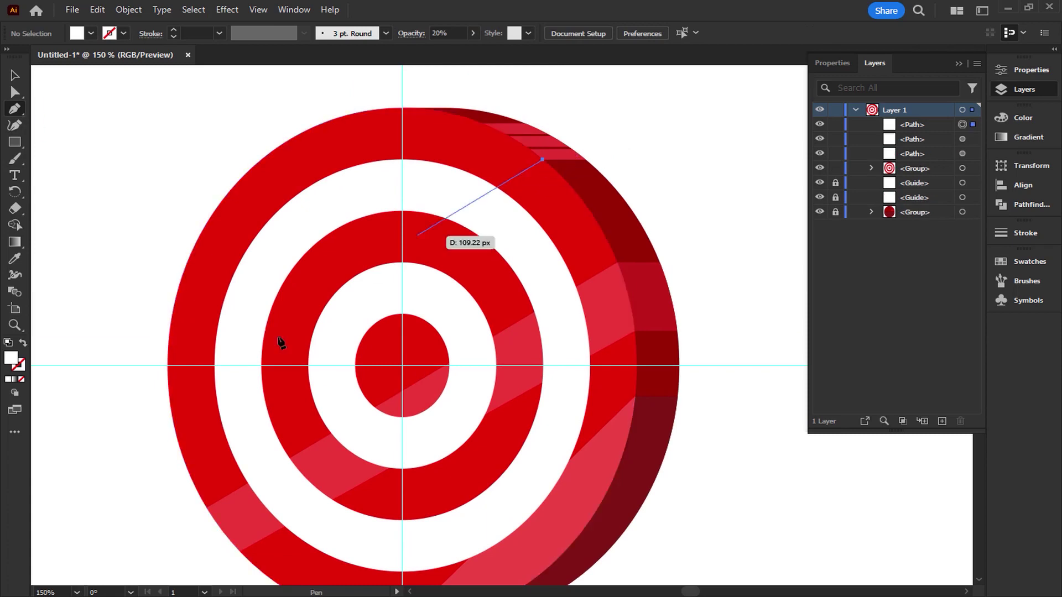
pyautogui.click(102, 455)
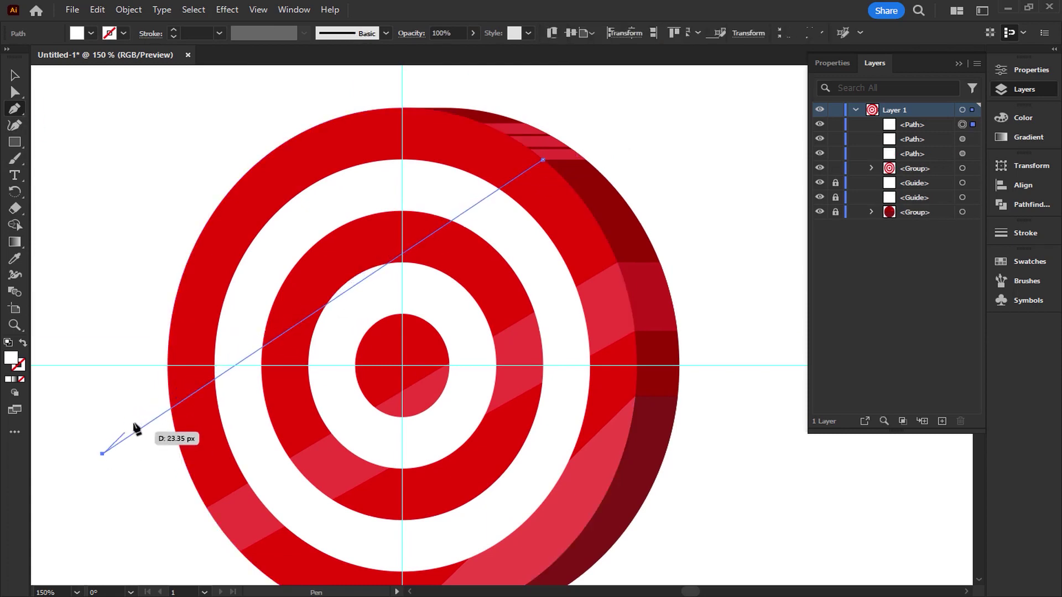
pyautogui.click(163, 404)
pyautogui.click(528, 149)
pyautogui.click(732, 108)
pyautogui.click(726, 134)
pyautogui.click(542, 160)
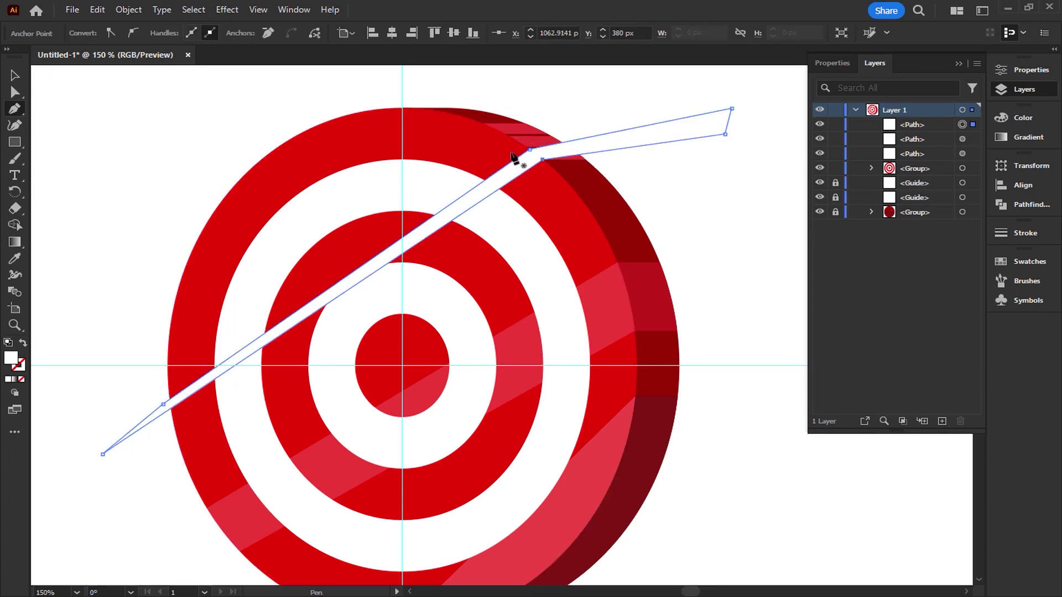
# Step: Draw a second diagonal Pen band above the first thin one, running from the middle thin side bar past the target's left edge
pyautogui.scroll(1, 517, 158)
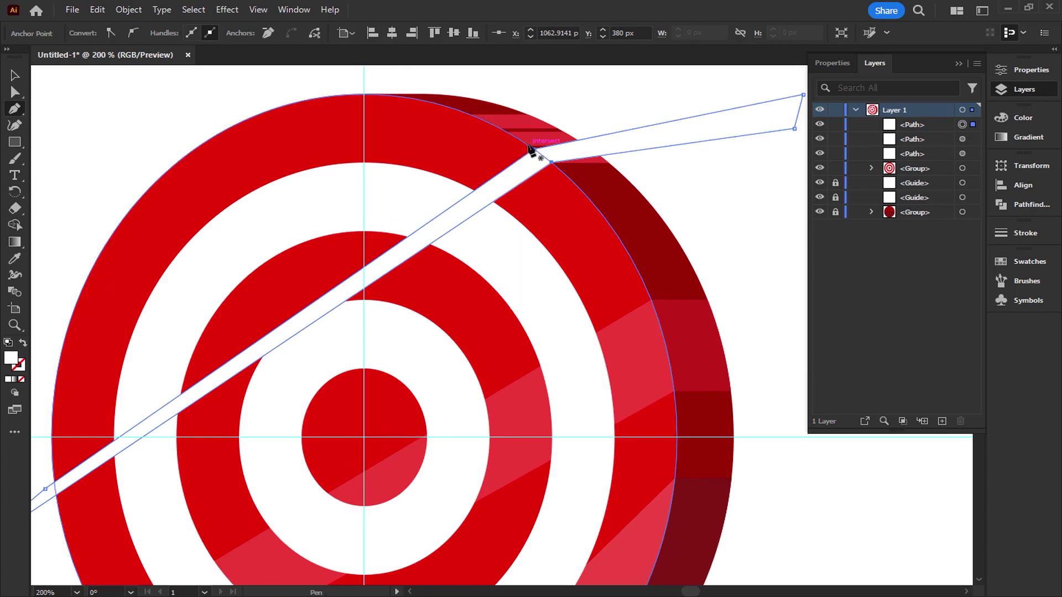
pyautogui.click(529, 146)
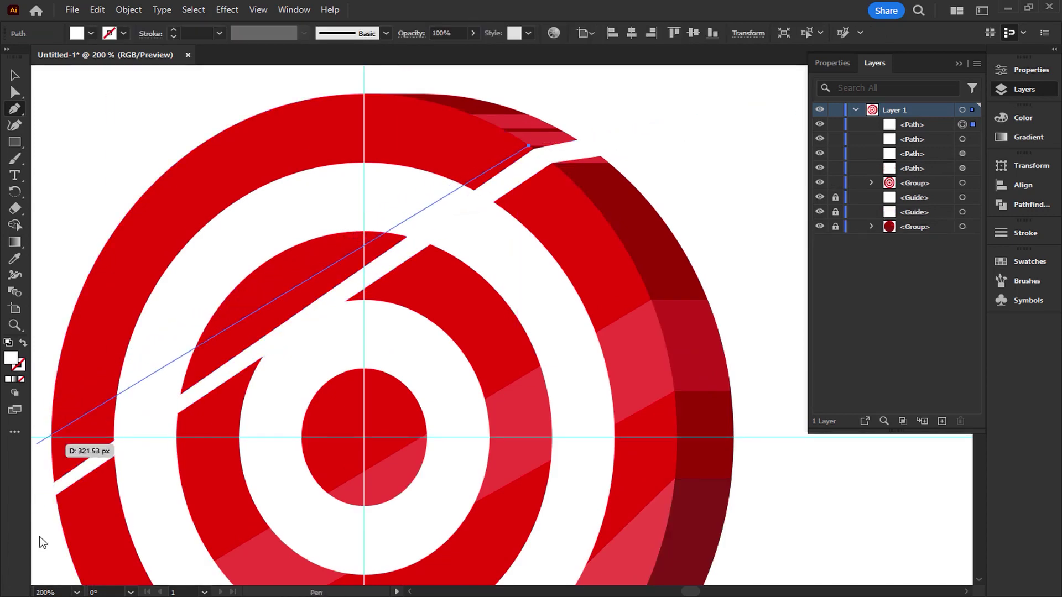
pyautogui.click(40, 481)
pyautogui.click(59, 467)
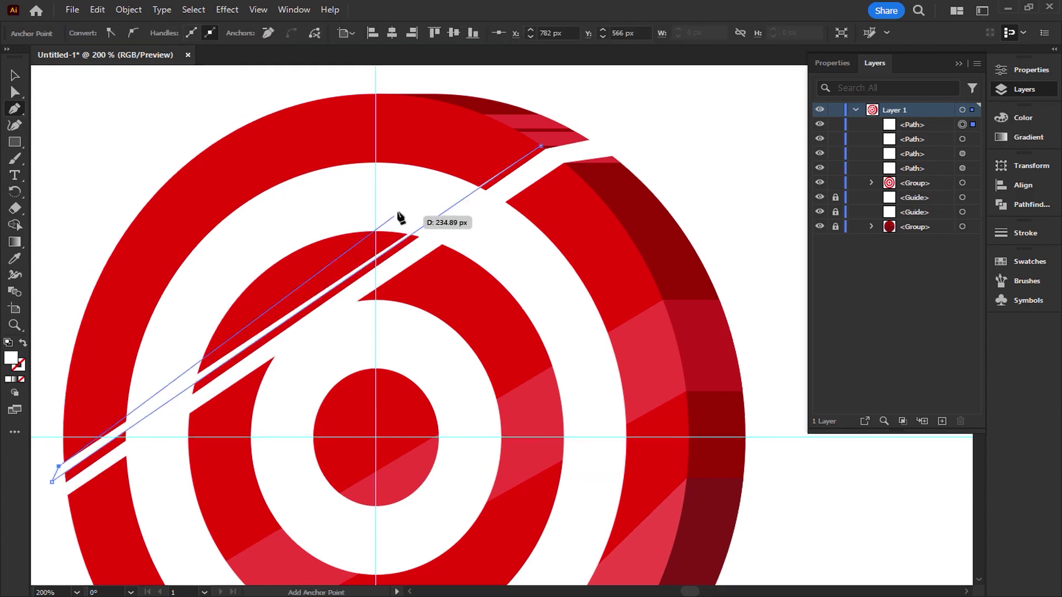
pyautogui.click(518, 132)
pyautogui.click(716, 107)
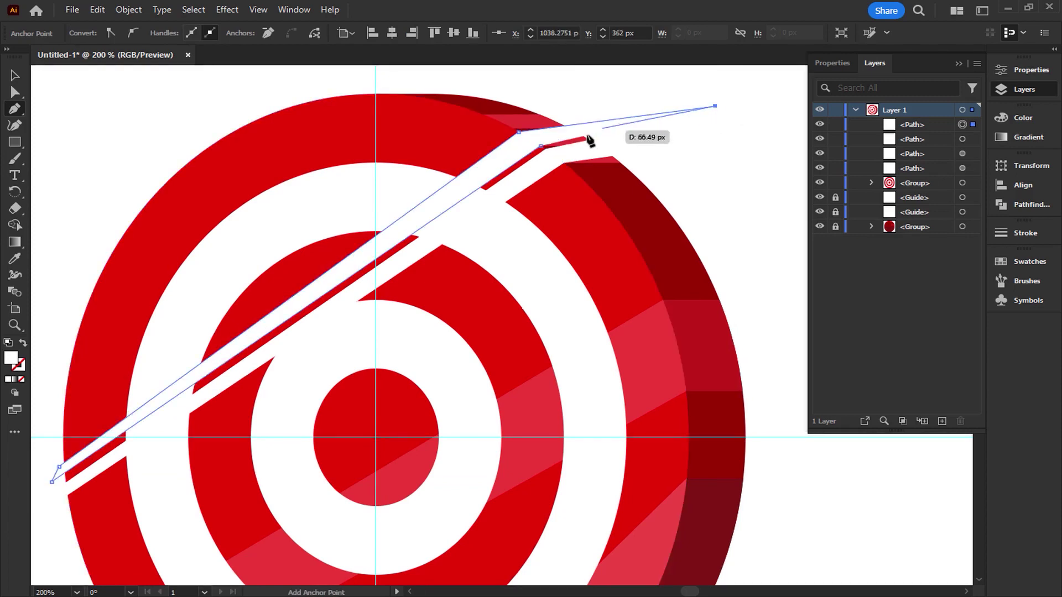
pyautogui.click(541, 147)
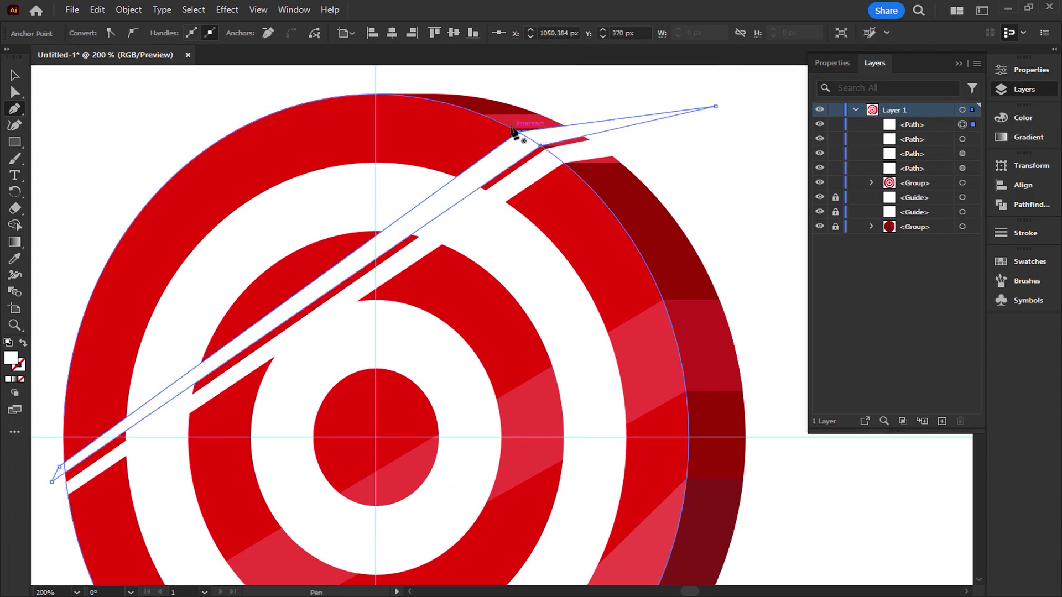
# Step: Draw a third diagonal Pen band above the second, running from the uppermost thin side bar past the target's left edge
pyautogui.click(515, 133)
pyautogui.click(513, 129)
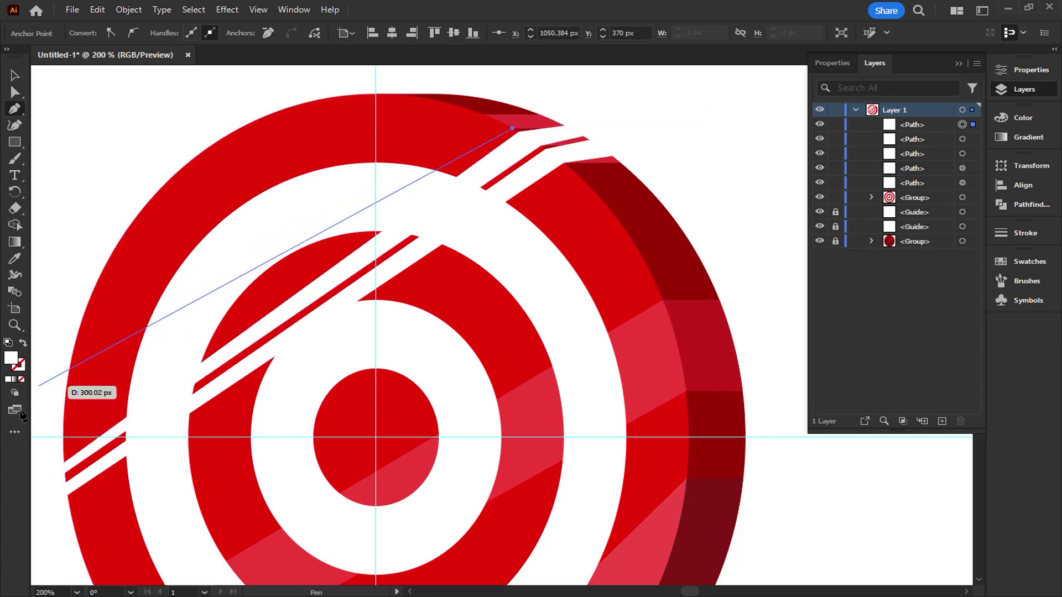
pyautogui.click(52, 464)
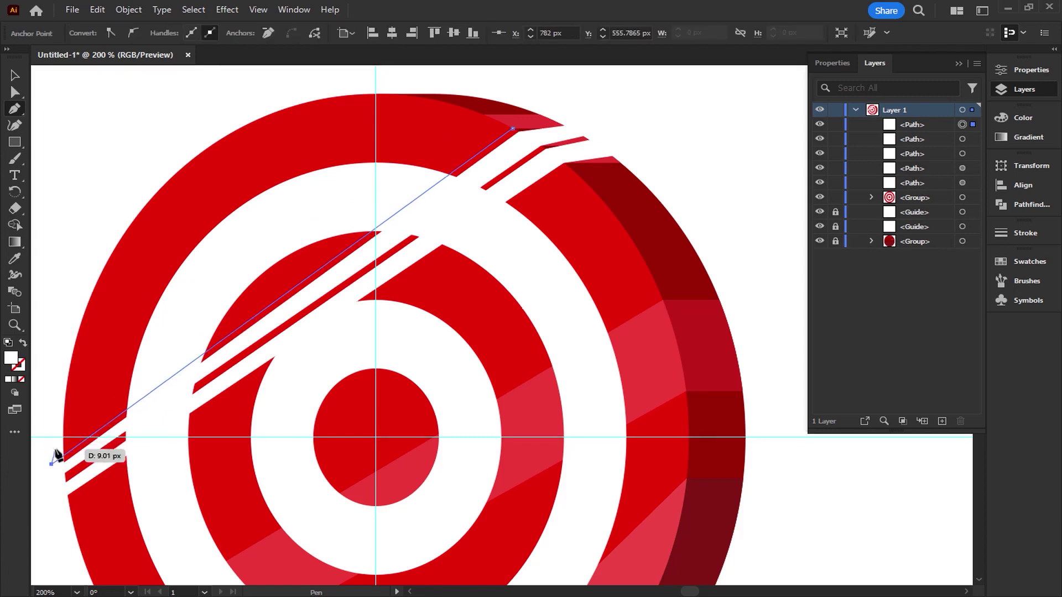
pyautogui.click(56, 451)
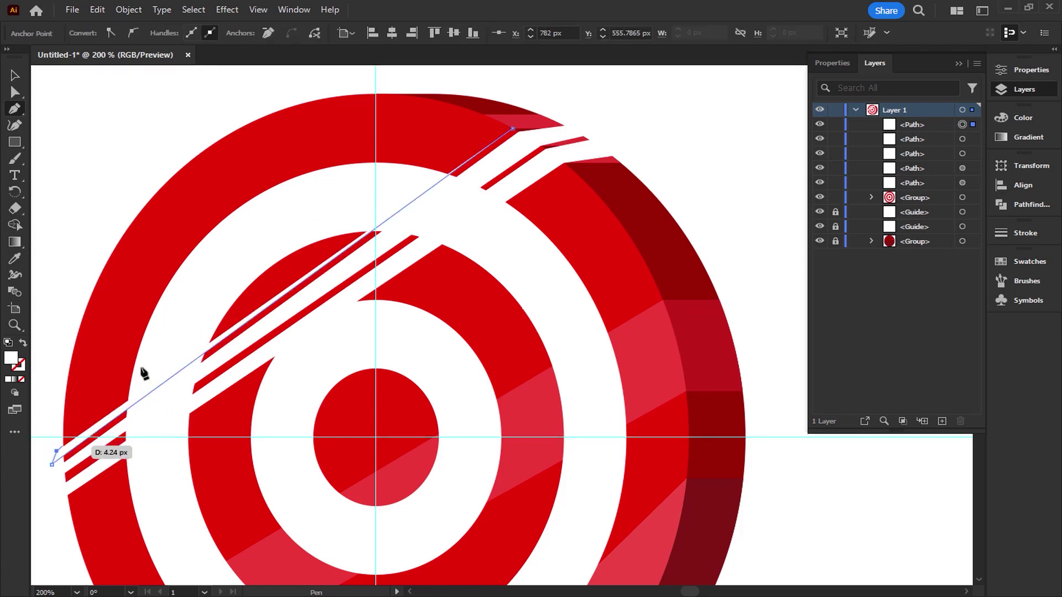
pyautogui.click(486, 115)
pyautogui.click(625, 94)
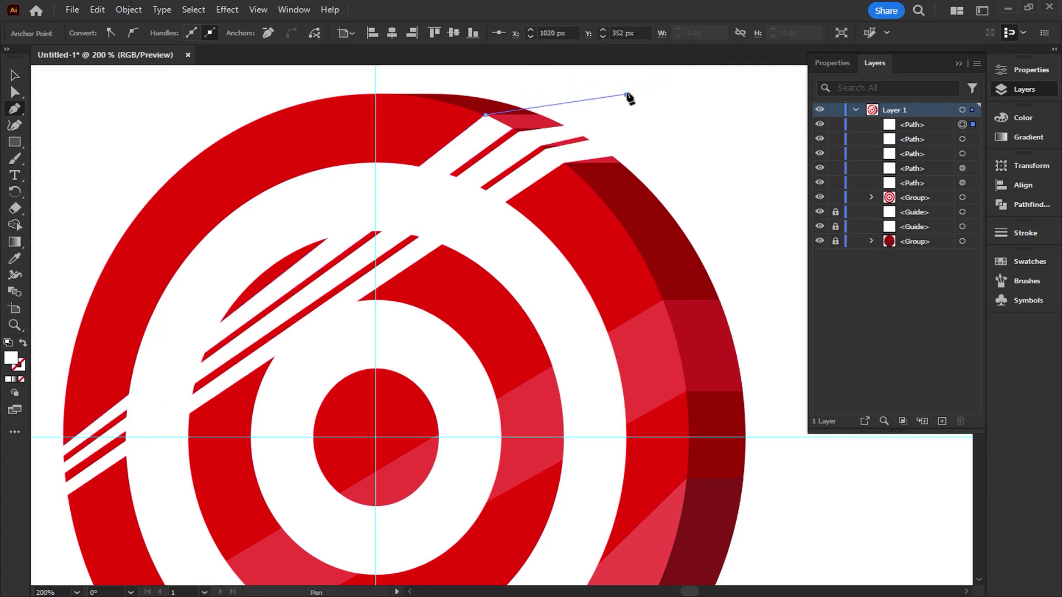
pyautogui.click(513, 128)
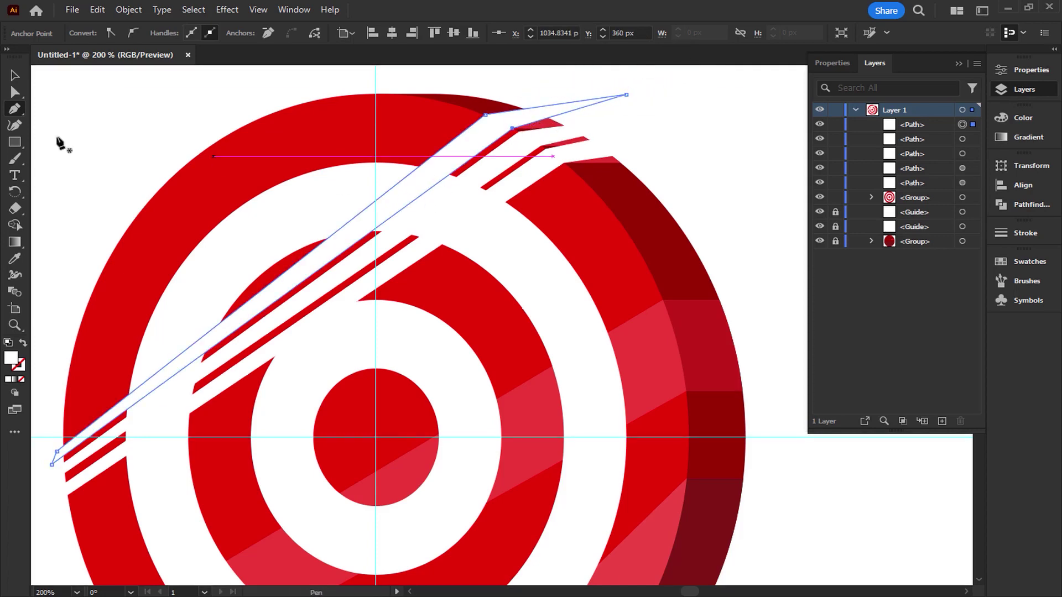
# Step: Remove both ends of the three new diagonal bands outside the target face with the Shape Builder tool
pyautogui.click(21, 81)
pyautogui.scroll(1, 522, 322)
pyautogui.scroll(-2, 489, 315)
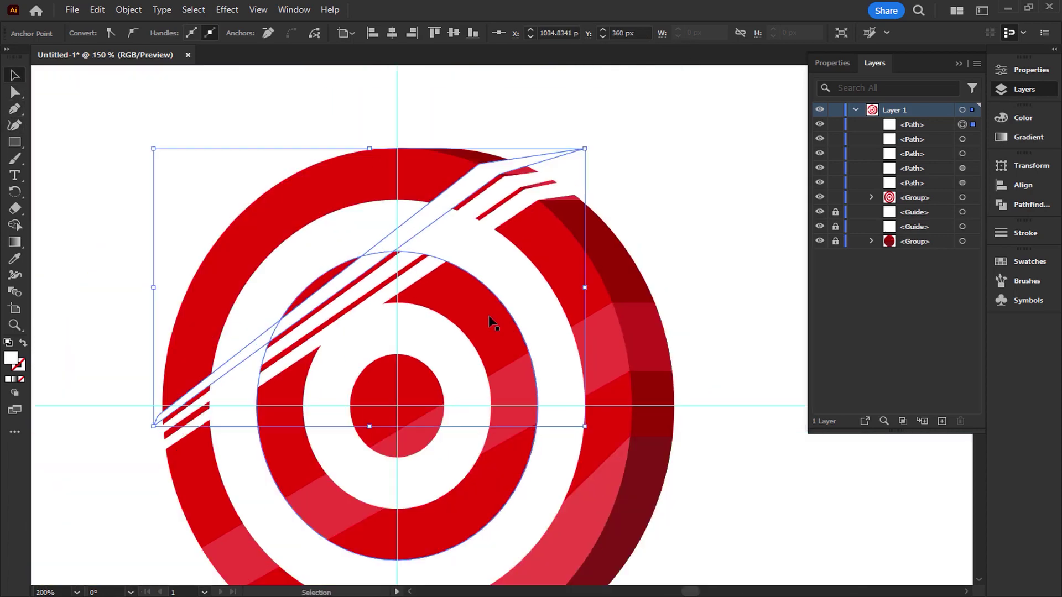
pyautogui.moveTo(488, 315); pyautogui.dragTo(564, 284)
pyautogui.moveTo(690, 85); pyautogui.dragTo(494, 192)
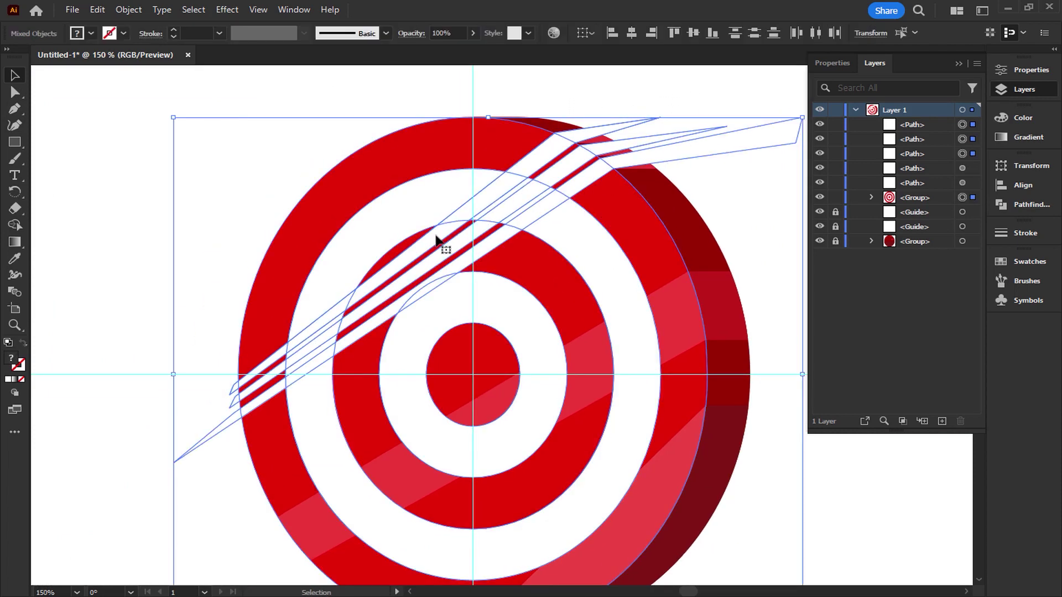
pyautogui.click(15, 226)
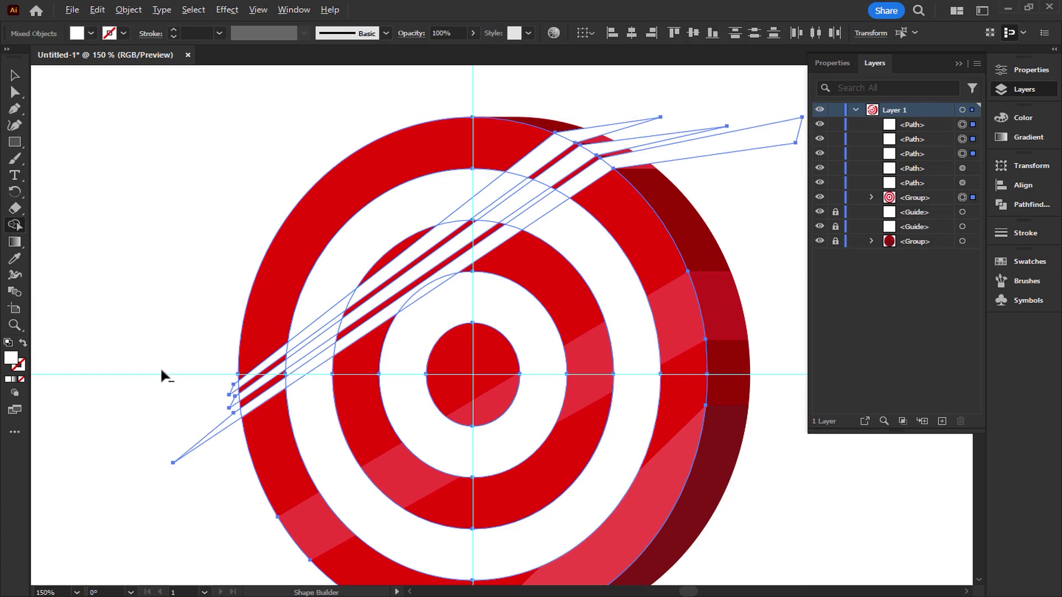
pyautogui.moveTo(234, 393); pyautogui.dragTo(232, 406)
pyautogui.keyDown('alt'); pyautogui.click(230, 426); pyautogui.keyUp('alt')
pyautogui.keyDown('alt'); pyautogui.click(637, 141); pyautogui.keyUp('alt')
pyautogui.click(12, 78)
pyautogui.click(143, 70)
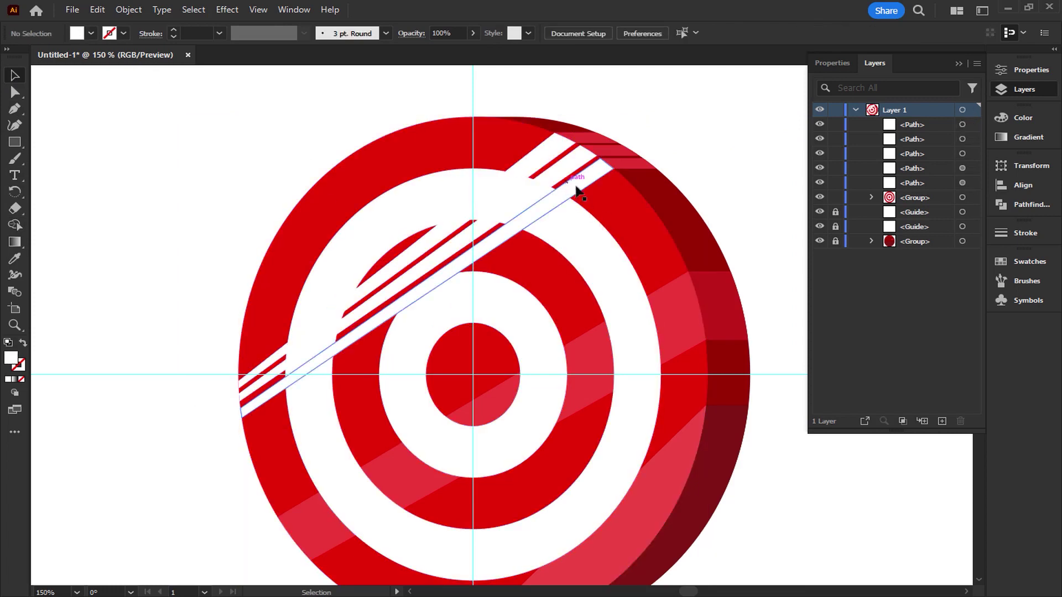
# Step: Set the opacity of the three upper diagonal bands to 15%
pyautogui.click(584, 184)
pyautogui.keyDown('shift'); pyautogui.click(570, 163); pyautogui.keyUp('shift')
pyautogui.keyDown('shift'); pyautogui.click(545, 158); pyautogui.keyUp('shift')
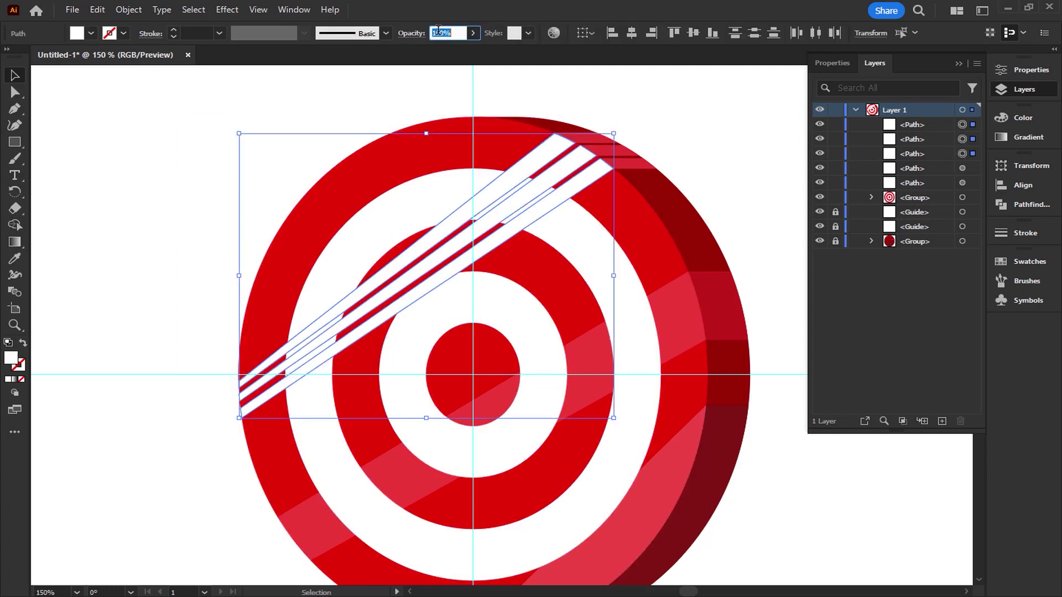
pyautogui.write('15')
pyautogui.press('Return')
pyautogui.click(318, 141)
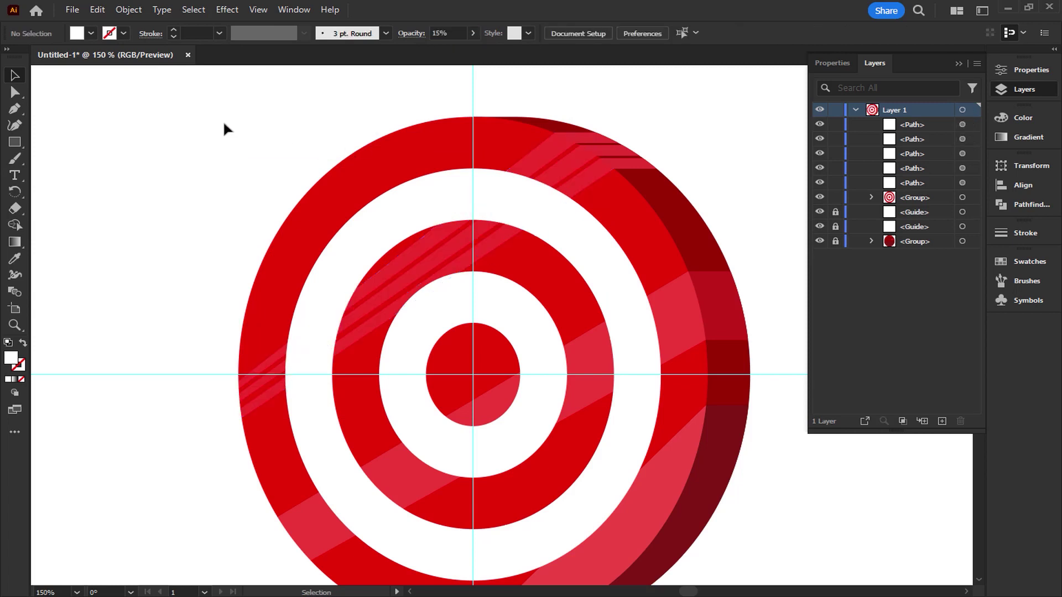
# Step: Set the opacity of the three upper diagonal bands to 20%
pyautogui.keyDown('shift'); pyautogui.click(581, 168); pyautogui.keyUp('shift')
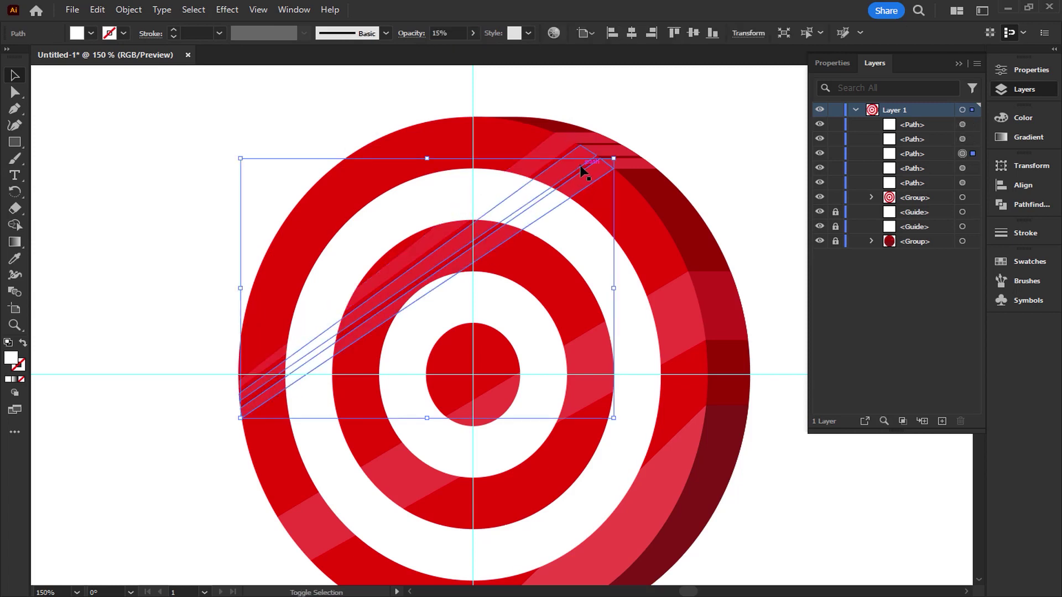
pyautogui.keyDown('shift'); pyautogui.click(581, 167); pyautogui.keyUp('shift')
pyautogui.keyDown('shift'); pyautogui.click(547, 154); pyautogui.keyUp('shift')
pyautogui.write('20')
pyautogui.press('Return')
pyautogui.click(189, 139)
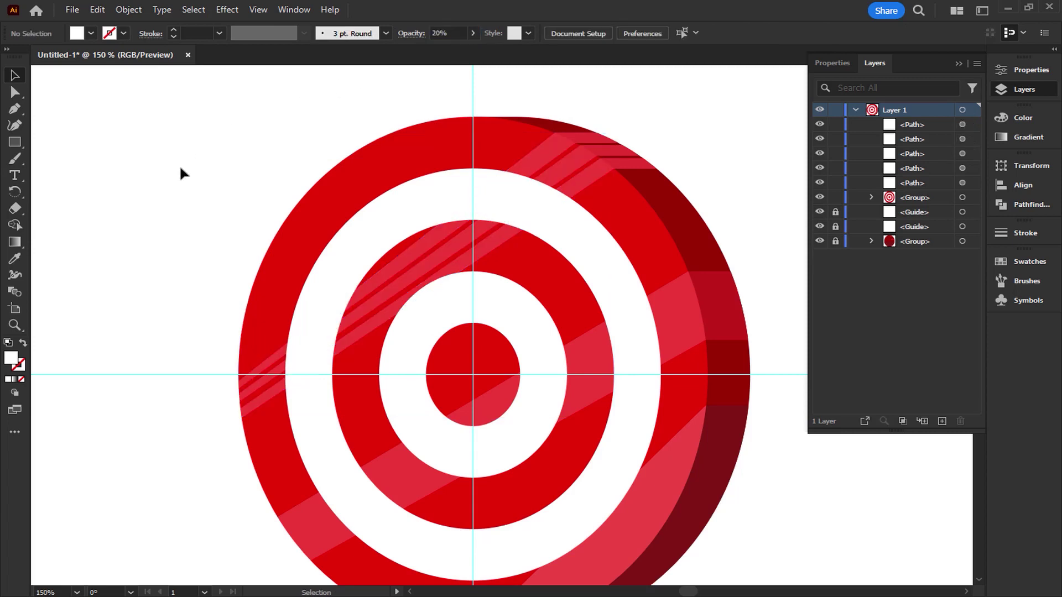
# Step: Group the target face with all its diagonal highlights and lock the group
pyautogui.hotkey('ctrl', '0')
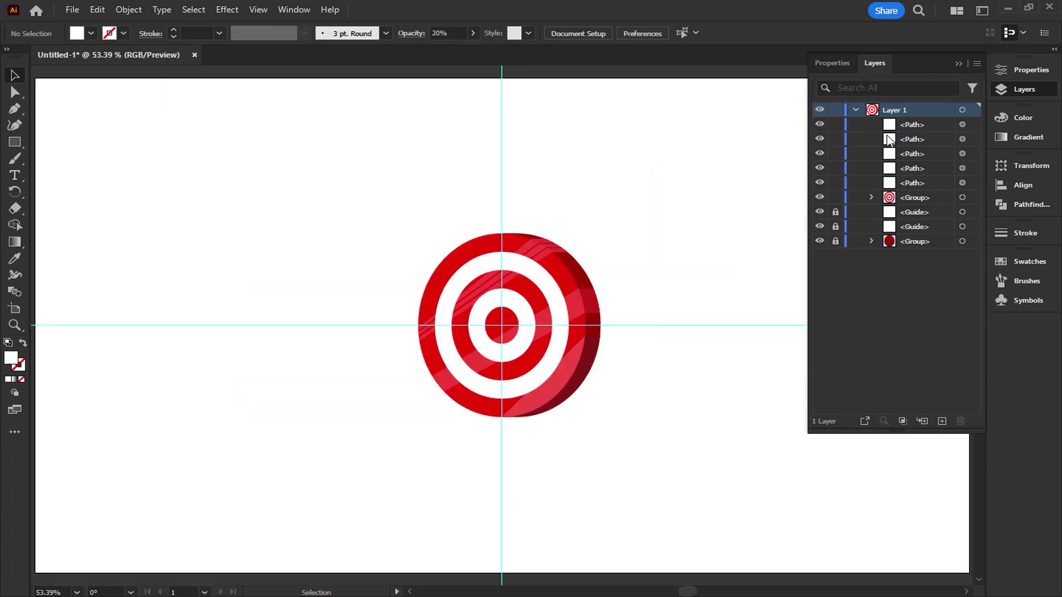
pyautogui.moveTo(713, 159); pyautogui.dragTo(467, 493)
pyautogui.rightClick(551, 400)
pyautogui.click(603, 273)
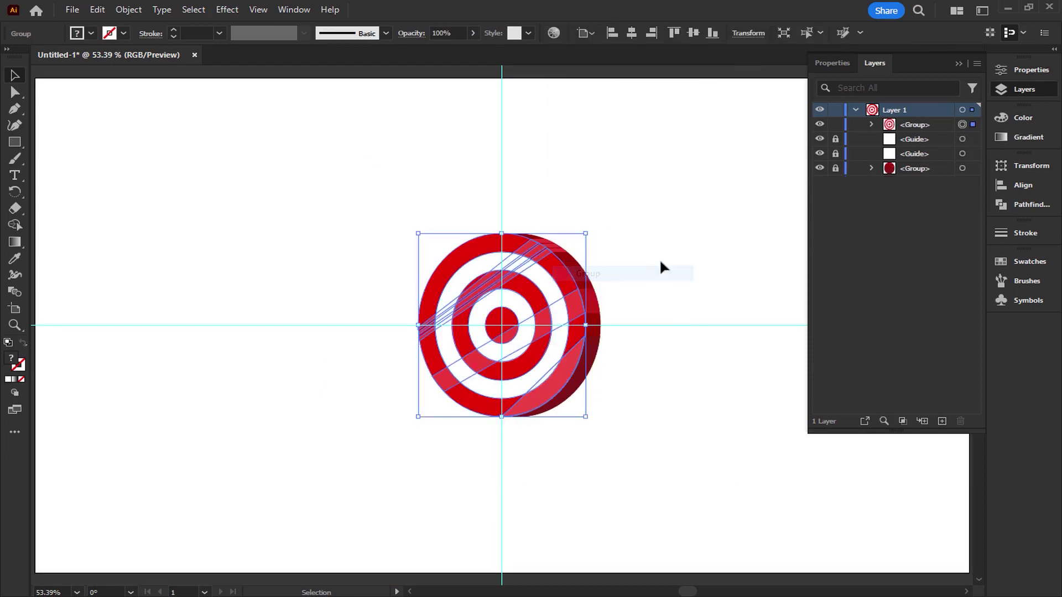
pyautogui.click(659, 257)
pyautogui.click(835, 124)
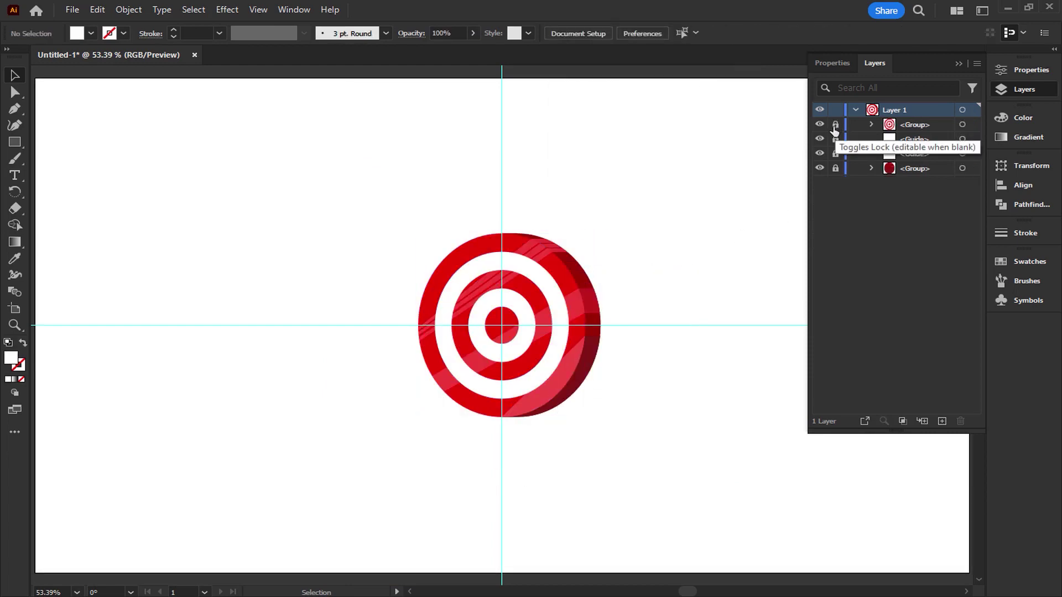
# Step: Hide the vertical guide and keep only the horizontal guide displayed through the target's centre
pyautogui.scroll(1, 492, 315)
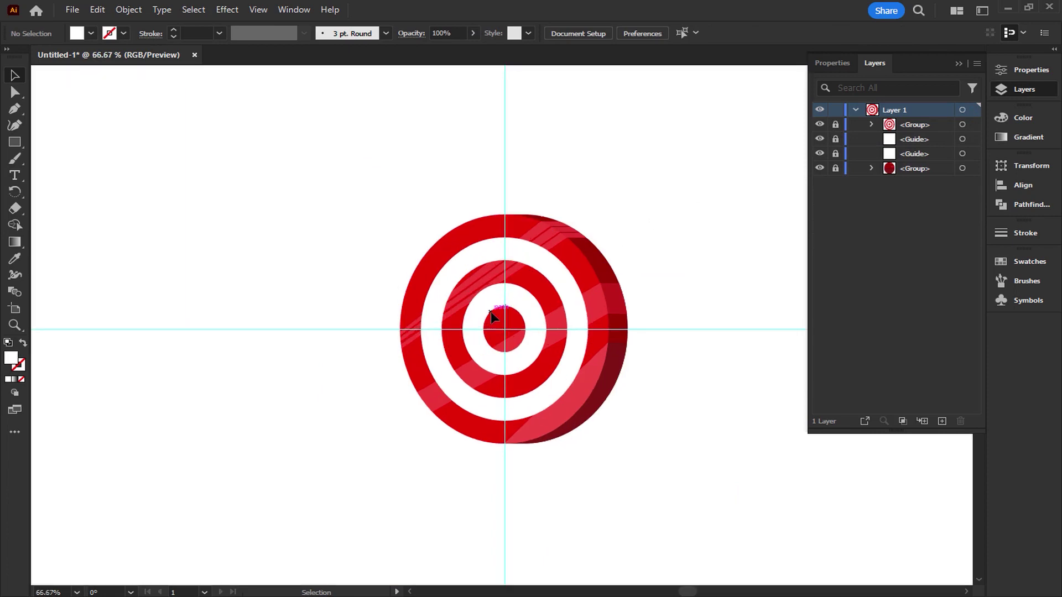
pyautogui.click(820, 154)
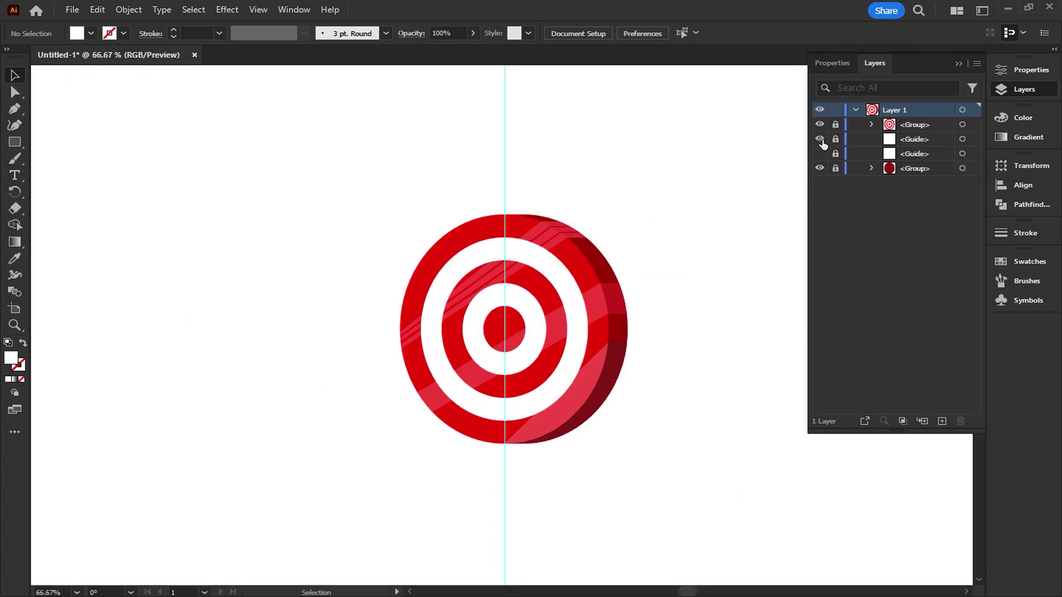
pyautogui.click(820, 139)
pyautogui.scroll(2, 540, 242)
pyautogui.scroll(-1, 540, 241)
pyautogui.moveTo(550, 365); pyautogui.dragTo(588, 315)
pyautogui.click(820, 154)
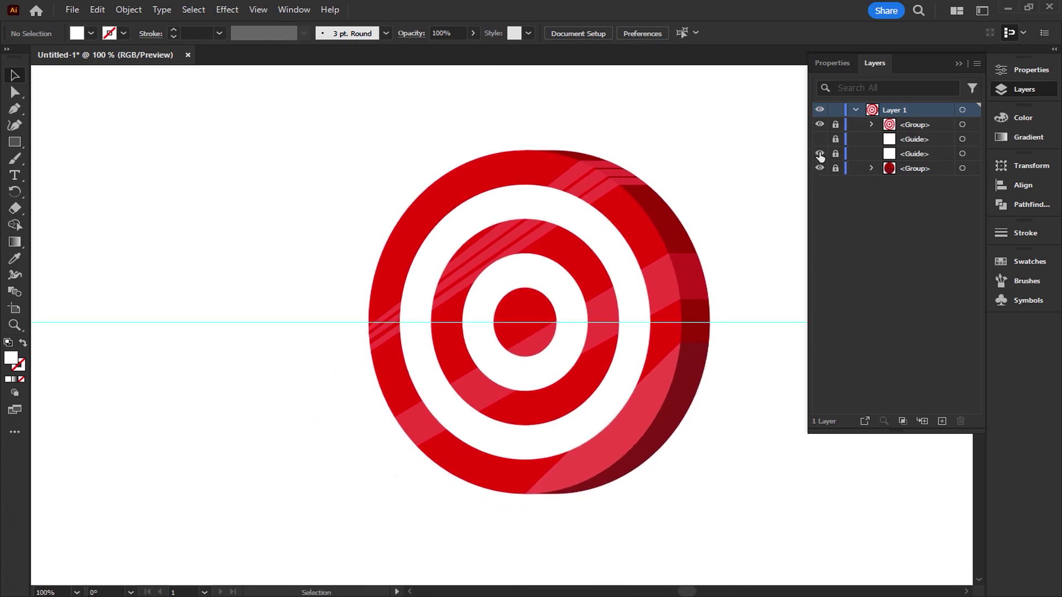
# Step: Draw a light brown rectangle about 251 by 10 px, from the bullseye centre past the target's left edge, resting on the horizontal guide
pyautogui.click(21, 145)
pyautogui.click(91, 34)
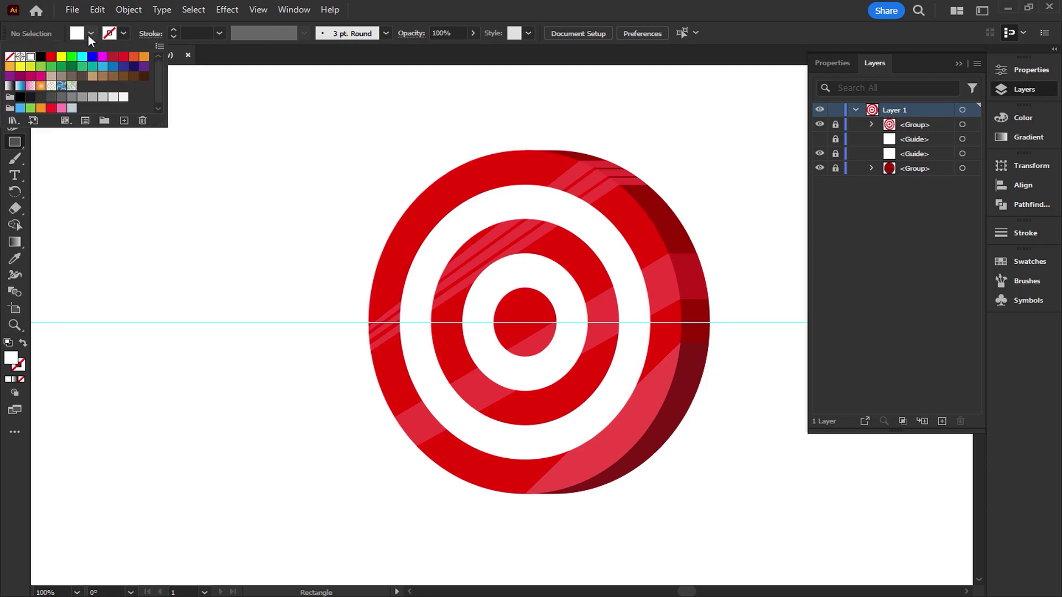
pyautogui.click(94, 79)
pyautogui.click(503, 5)
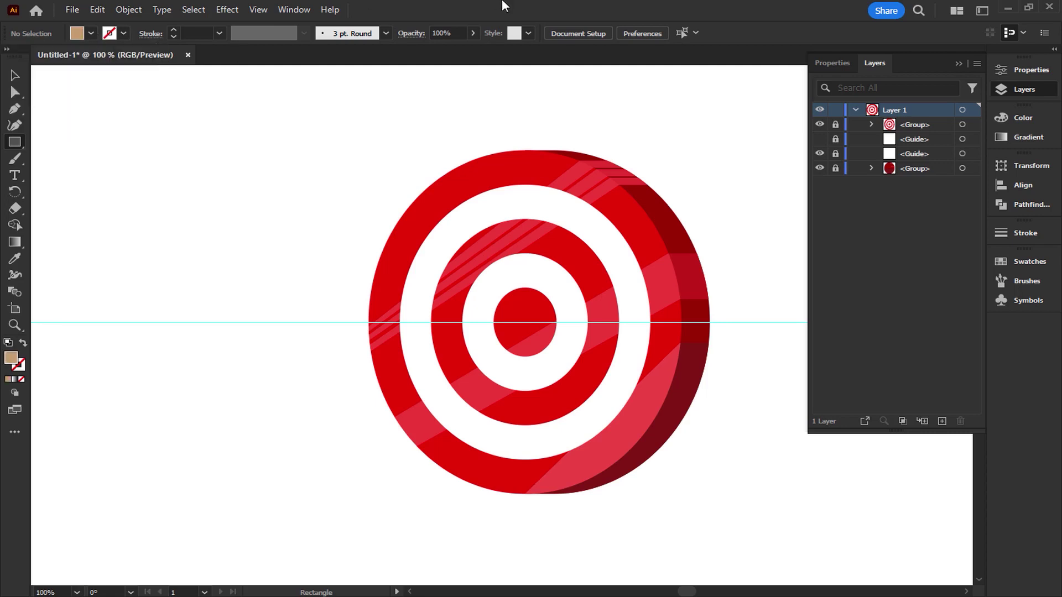
pyautogui.scroll(1, 370, 310)
pyautogui.moveTo(602, 328)
pyautogui.mouseDown()
pyautogui.moveTo(256, 307)
pyautogui.moveTo(259, 315)
pyautogui.mouseUp()
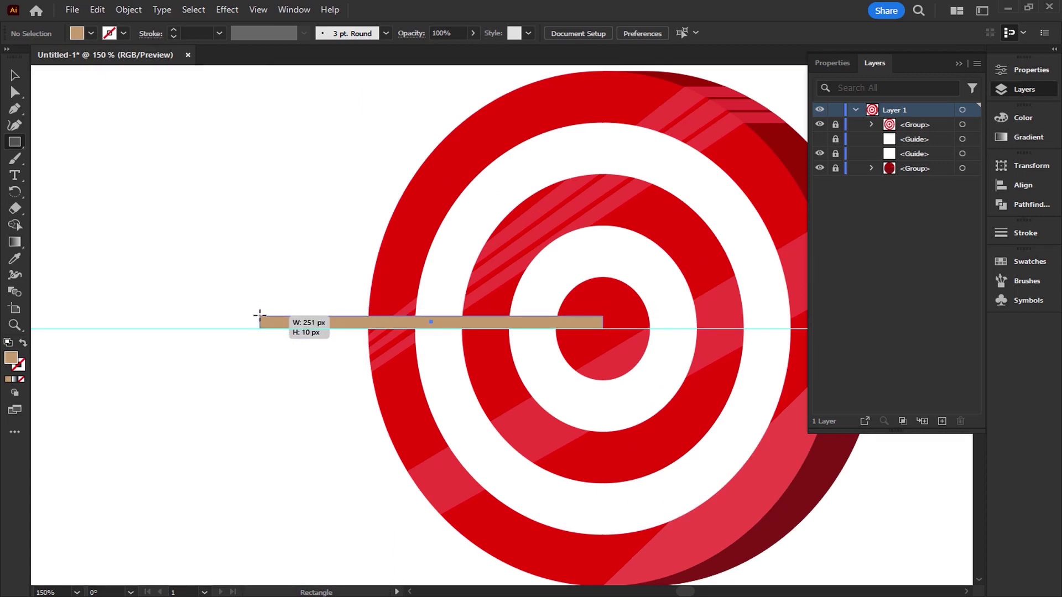
pyautogui.moveTo(259, 316); pyautogui.dragTo(259, 315)
# Step: Draw a narrow light brown ellipse as tall as the rectangle, just inside its end at the bullseye
pyautogui.moveTo(10, 144); pyautogui.dragTo(44, 158)
pyautogui.scroll(2, 602, 330)
pyautogui.scroll(3, 602, 329)
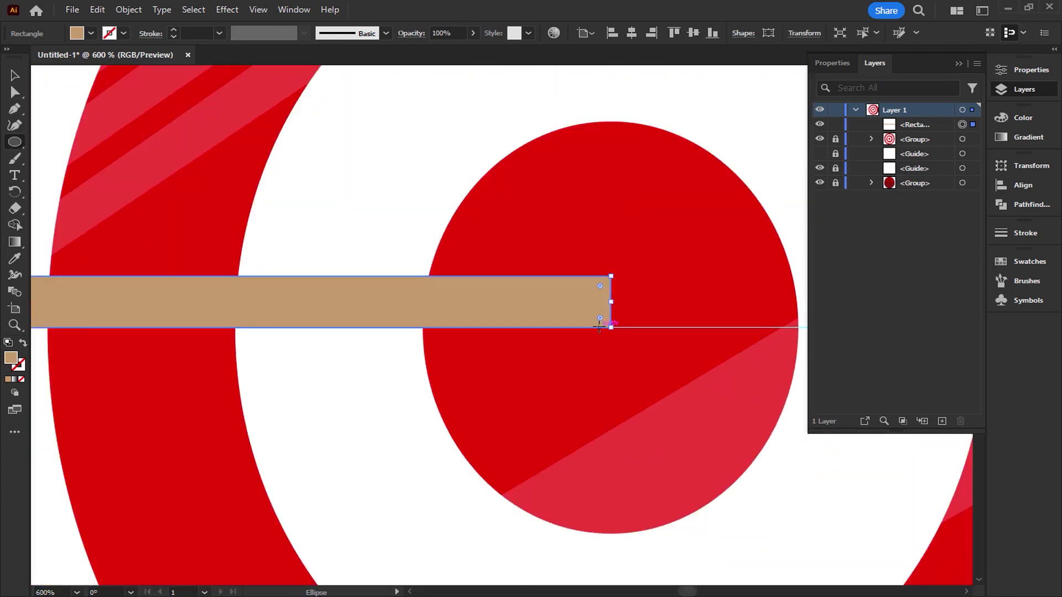
pyautogui.moveTo(569, 290); pyautogui.dragTo(592, 325)
# Step: Nudge the ellipse horizontally until it is centred on the rectangle's end edge at the bullseye
pyautogui.press('Right')
pyautogui.press('Right')
pyautogui.press('Right')
pyautogui.press('Right')
pyautogui.press('Right')
pyautogui.press('Right')
pyautogui.press('Right')
pyautogui.press('Right')
pyautogui.press('Right')
pyautogui.press('Right')
pyautogui.press('Right')
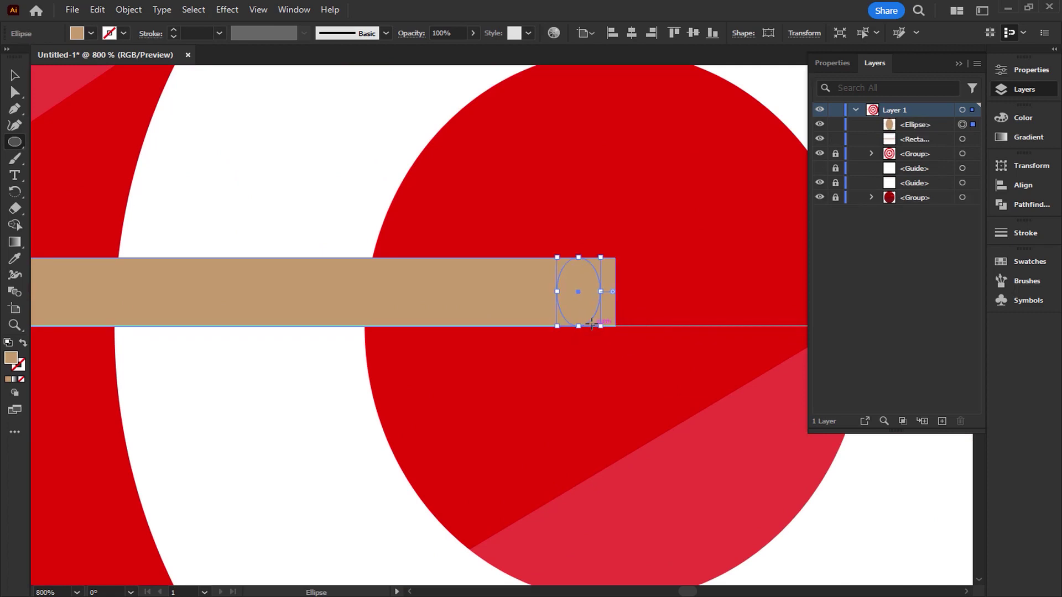
pyautogui.press('Left')
pyautogui.press('Left')
pyautogui.press('Left')
pyautogui.press('Left')
pyautogui.press('Left')
pyautogui.press('Left')
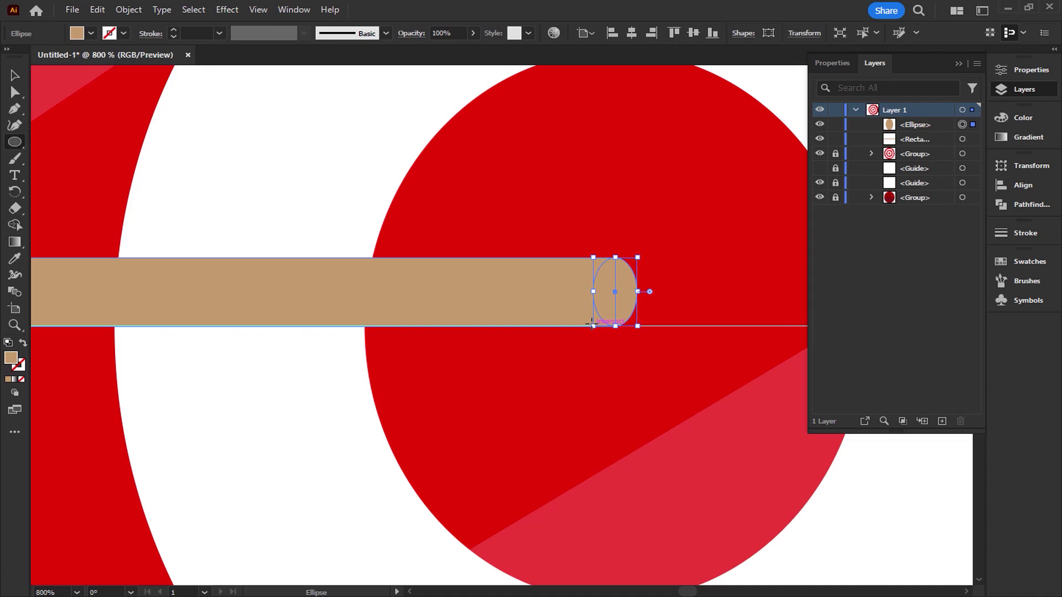
# Step: Unite the ellipse and the rectangle into a single round-ended shaft with Pathfinder
pyautogui.click(16, 76)
pyautogui.click(185, 158)
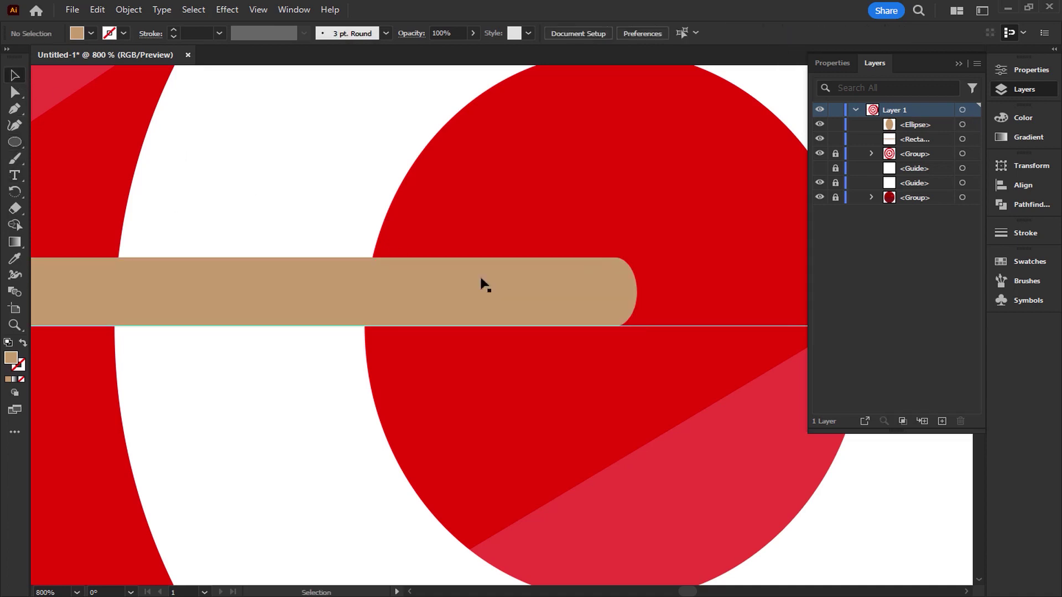
pyautogui.click(1037, 207)
pyautogui.click(837, 200)
pyautogui.moveTo(221, 382); pyautogui.dragTo(871, 385)
pyautogui.moveTo(255, 337); pyautogui.dragTo(863, 347)
pyautogui.moveTo(349, 347); pyautogui.dragTo(652, 348)
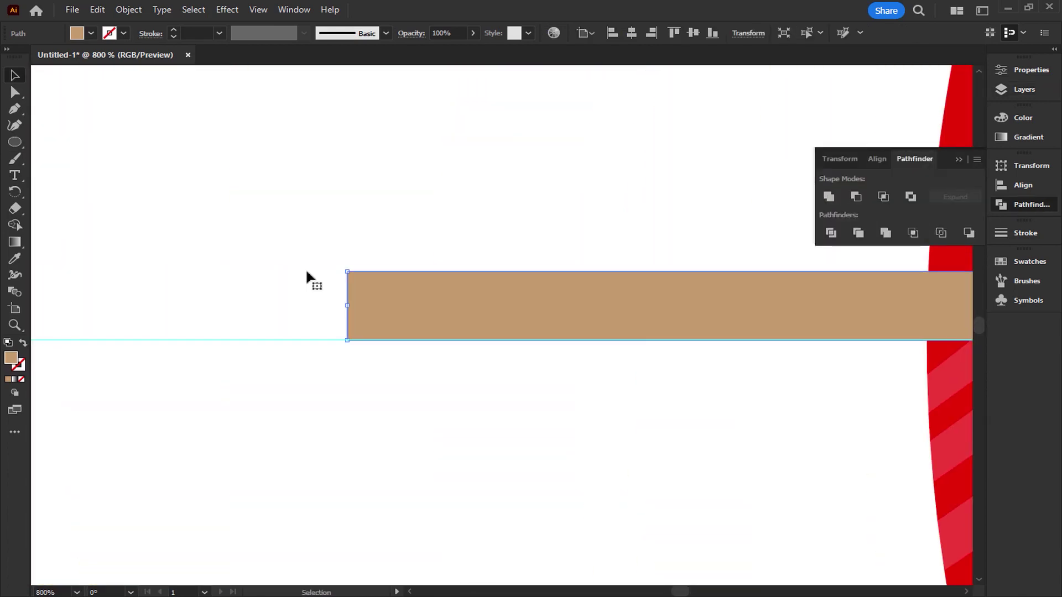
pyautogui.click(15, 113)
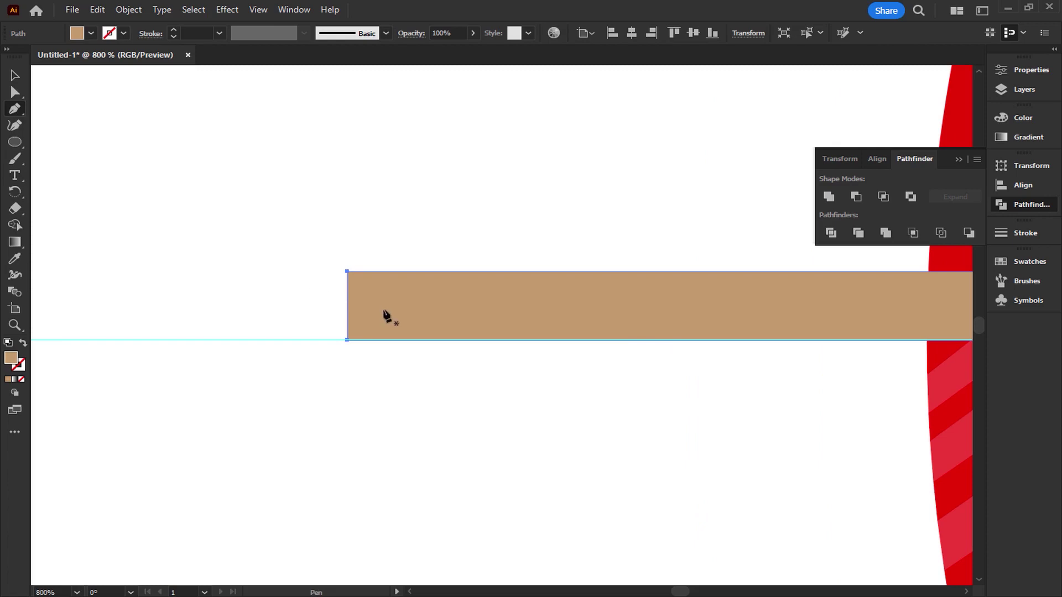
pyautogui.click(347, 272)
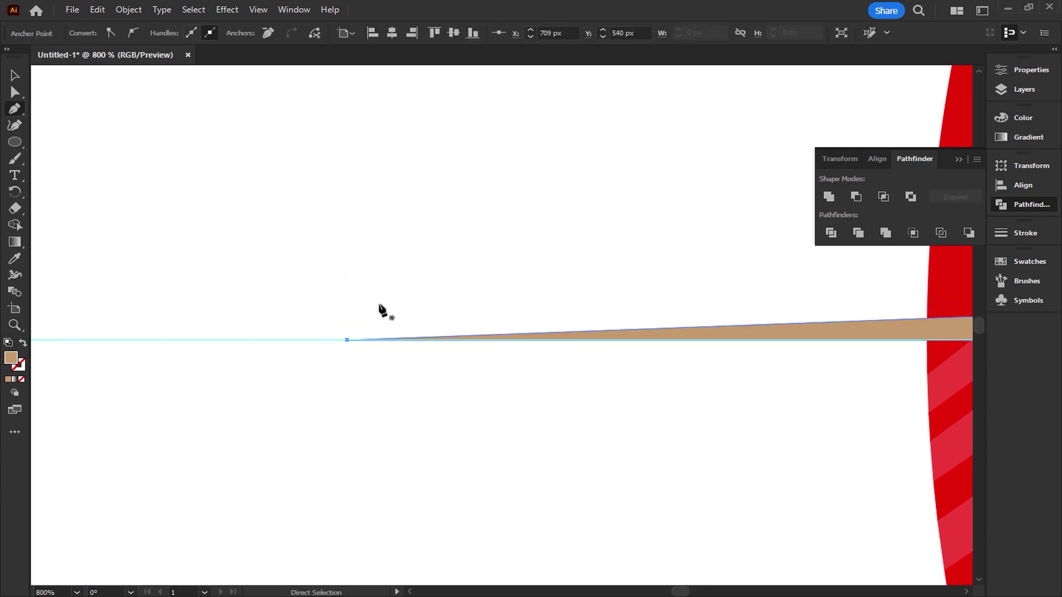
pyautogui.hotkey('ctrl', 'z')
# Step: Restore the missing corner of the light brown shaft's tail end and leave the shaft deselected
pyautogui.click(15, 77)
pyautogui.click(261, 171)
pyautogui.click(384, 325)
pyautogui.click(160, 149)
pyautogui.click(15, 110)
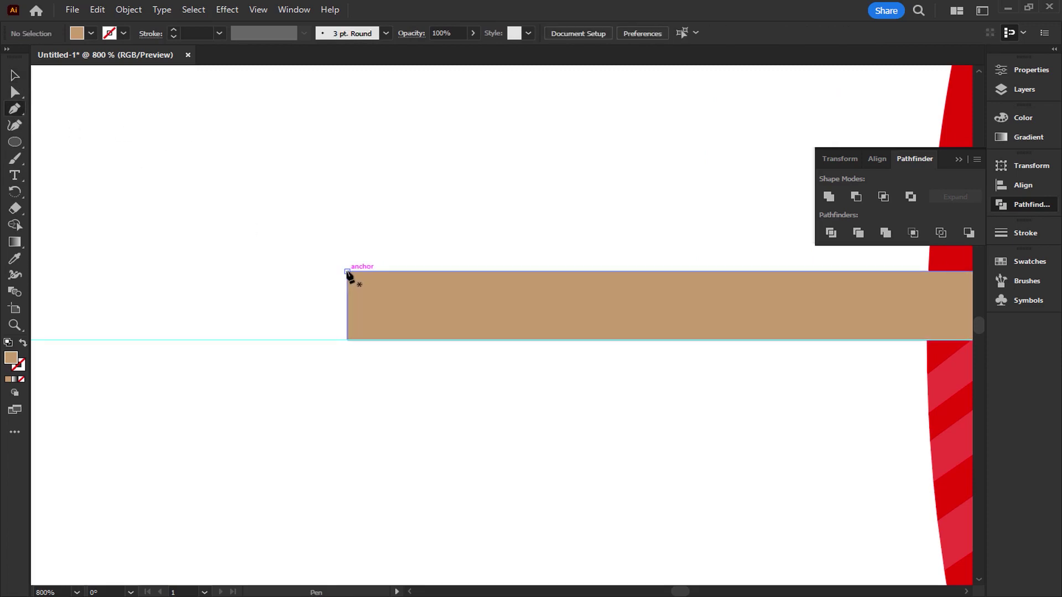
# Step: Draw a closed Pen path pointing into the shaft's tail between its two corners, with V sides about 7.8 px, and enclosing the area beyond the end
pyautogui.click(348, 272)
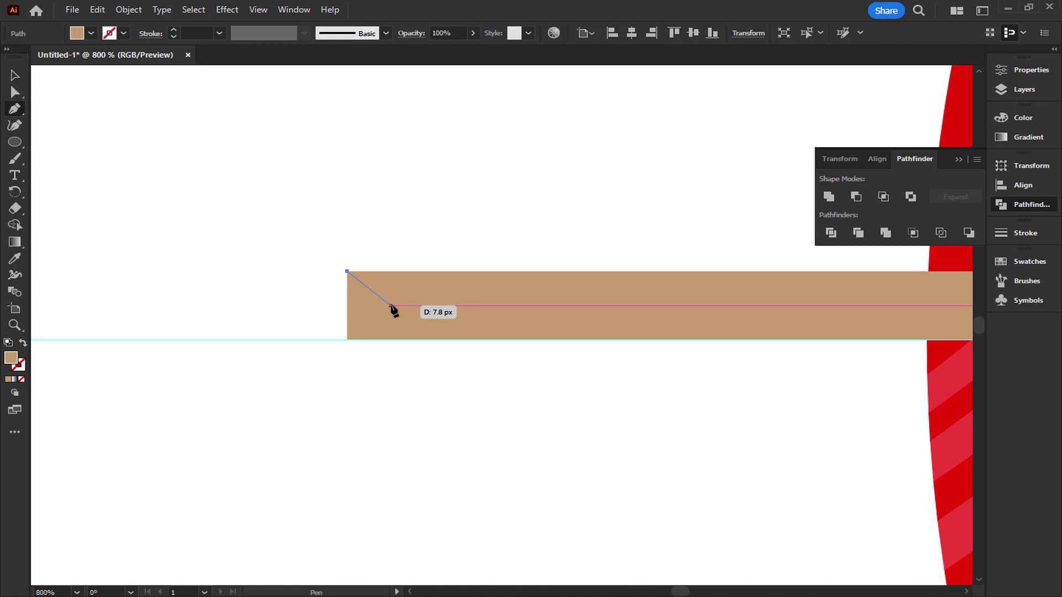
pyautogui.click(391, 305)
pyautogui.click(348, 340)
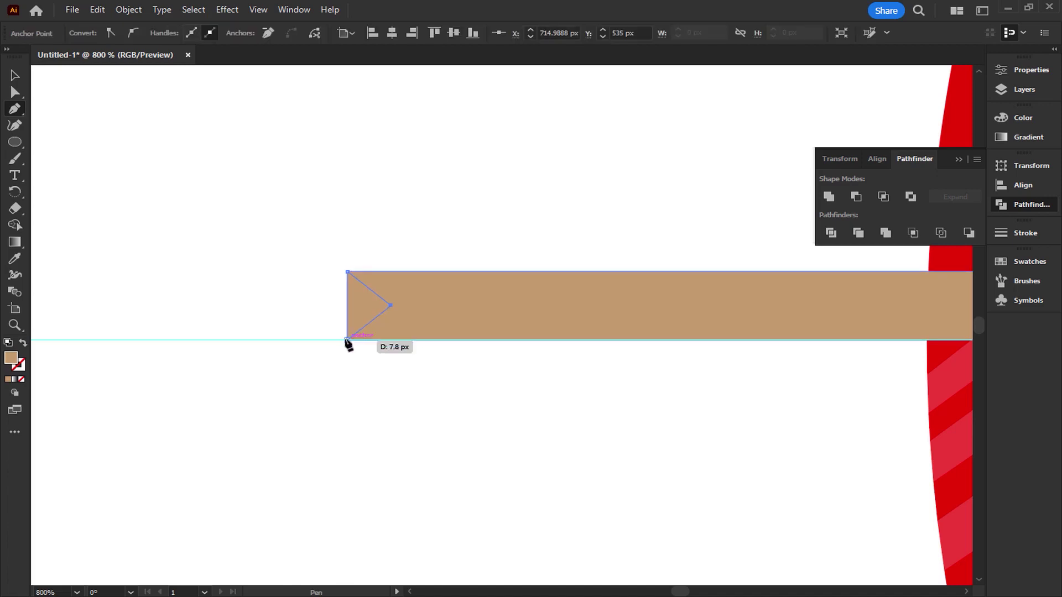
pyautogui.click(282, 374)
pyautogui.moveTo(253, 306); pyautogui.dragTo(252, 299)
pyautogui.moveTo(266, 257); pyautogui.dragTo(275, 258)
pyautogui.click(348, 272)
# Step: Cut the drawn shape out of the shaft with Shape Builder, giving the tail a V-shaped notch
pyautogui.press('v')
pyautogui.moveTo(387, 143); pyautogui.dragTo(180, 416)
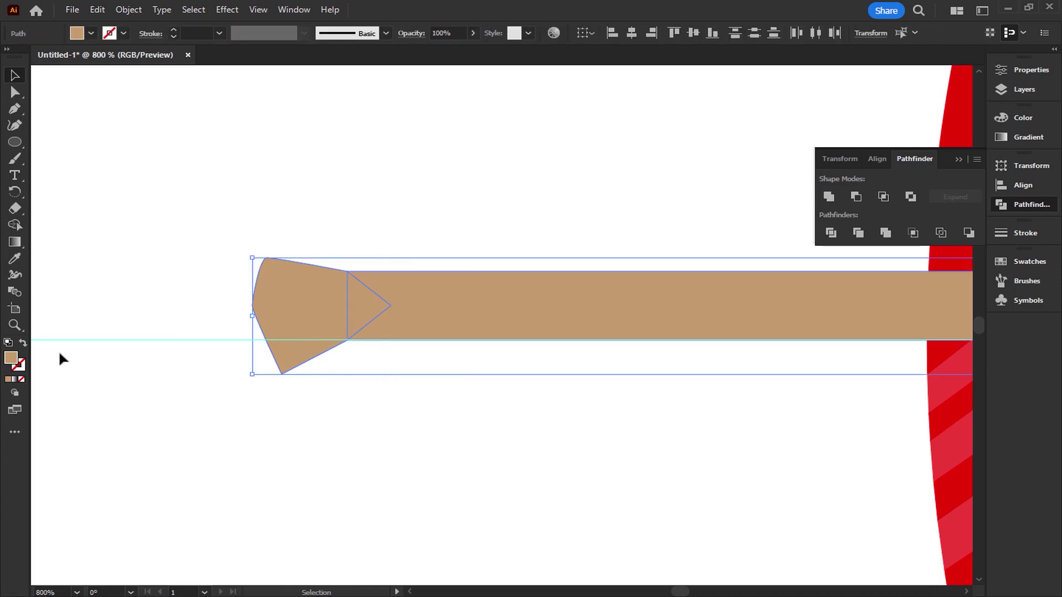
pyautogui.hotkey('shift', 'm')
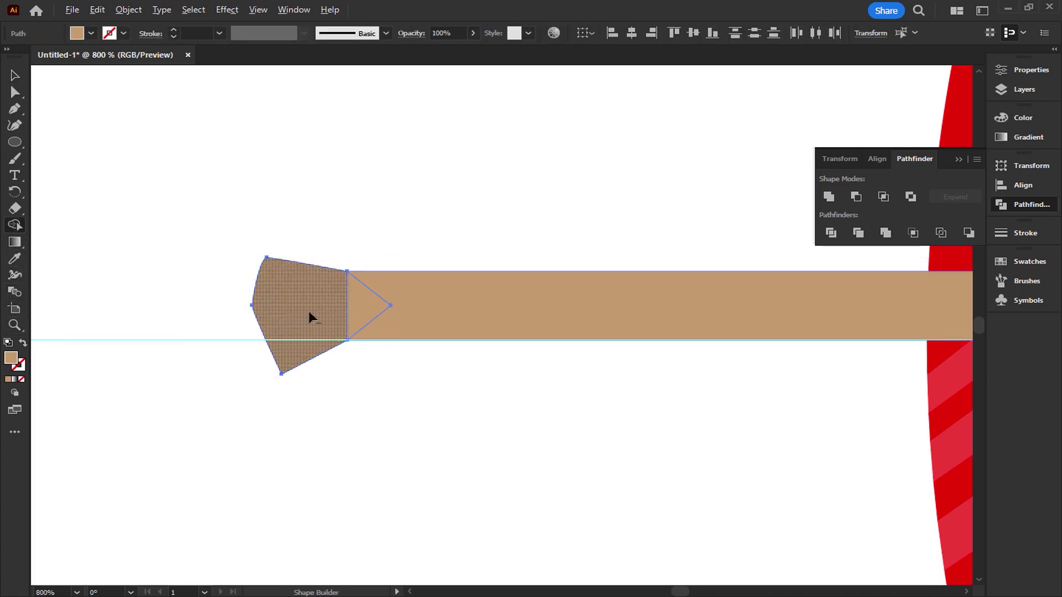
pyautogui.moveTo(360, 309); pyautogui.dragTo(287, 312)
pyautogui.click(15, 75)
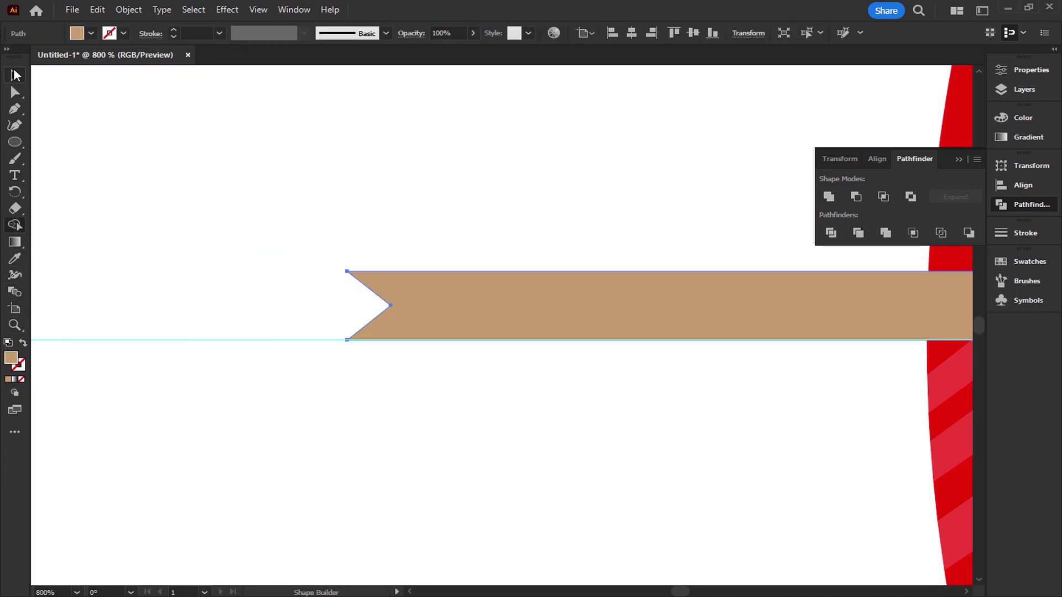
pyautogui.click(336, 148)
# Step: Draw a thin white rectangle along the shaft's upper half, from the notch past the rounded end, and nudge it upward
pyautogui.moveTo(675, 247)
pyautogui.mouseDown()
pyautogui.moveTo(508, 327)
pyautogui.moveTo(581, 363)
pyautogui.moveTo(491, 363)
pyautogui.moveTo(500, 358)
pyautogui.mouseUp()
pyautogui.hotkey('ctrl', '-')
pyautogui.hotkey('ctrl', '-')
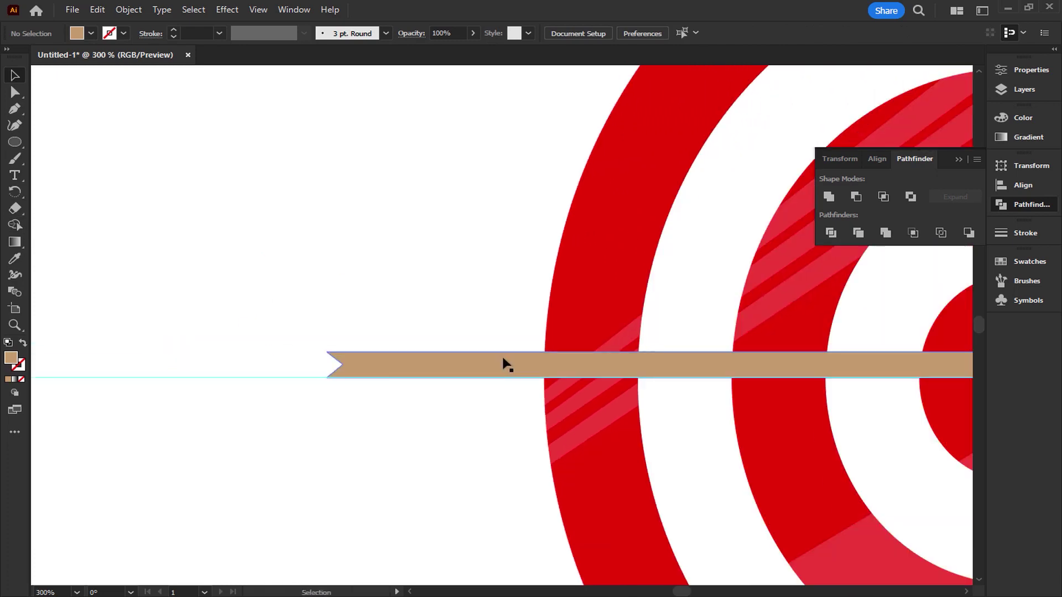
pyautogui.hotkey('ctrl', '-')
pyautogui.moveTo(599, 370); pyautogui.dragTo(436, 359)
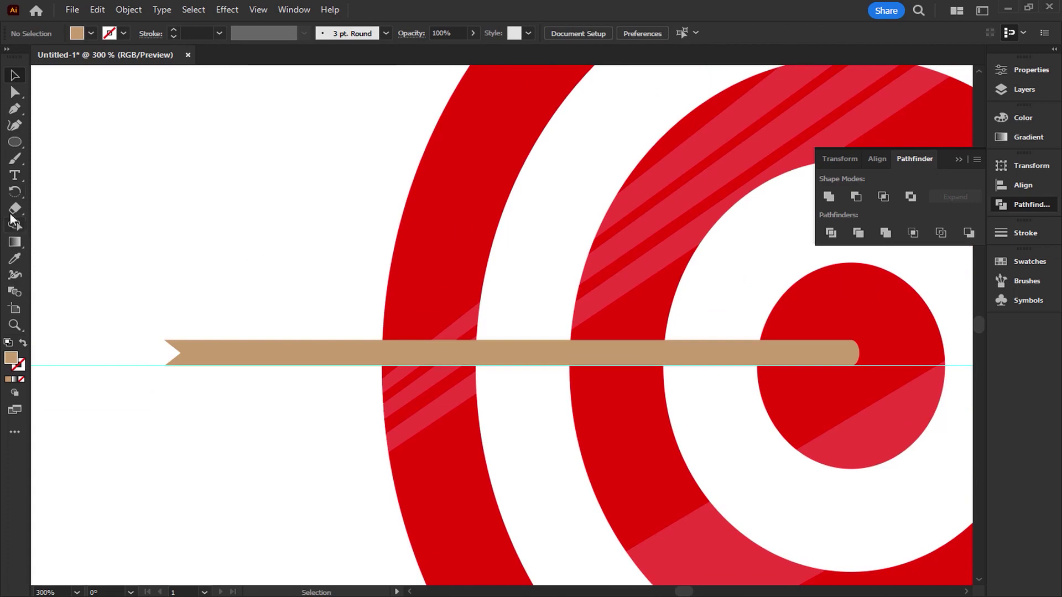
pyautogui.click(15, 142)
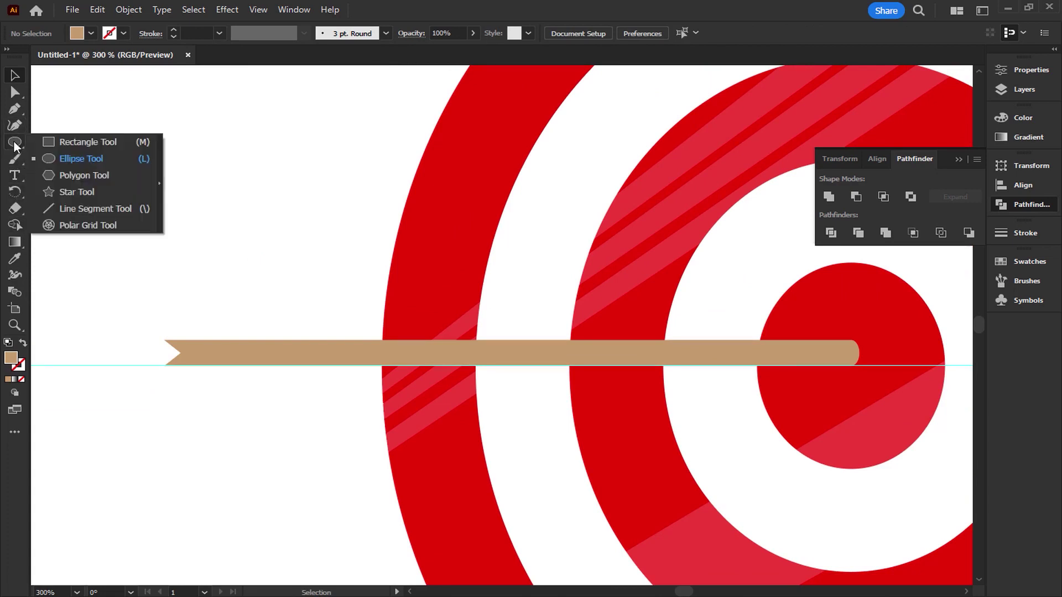
pyautogui.click(49, 142)
pyautogui.click(90, 33)
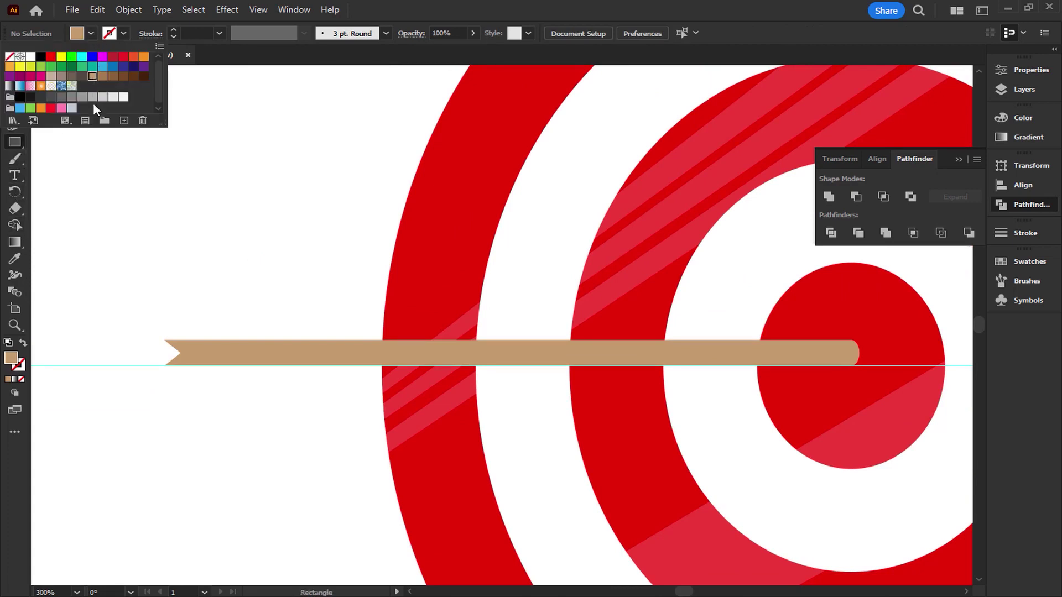
pyautogui.click(30, 57)
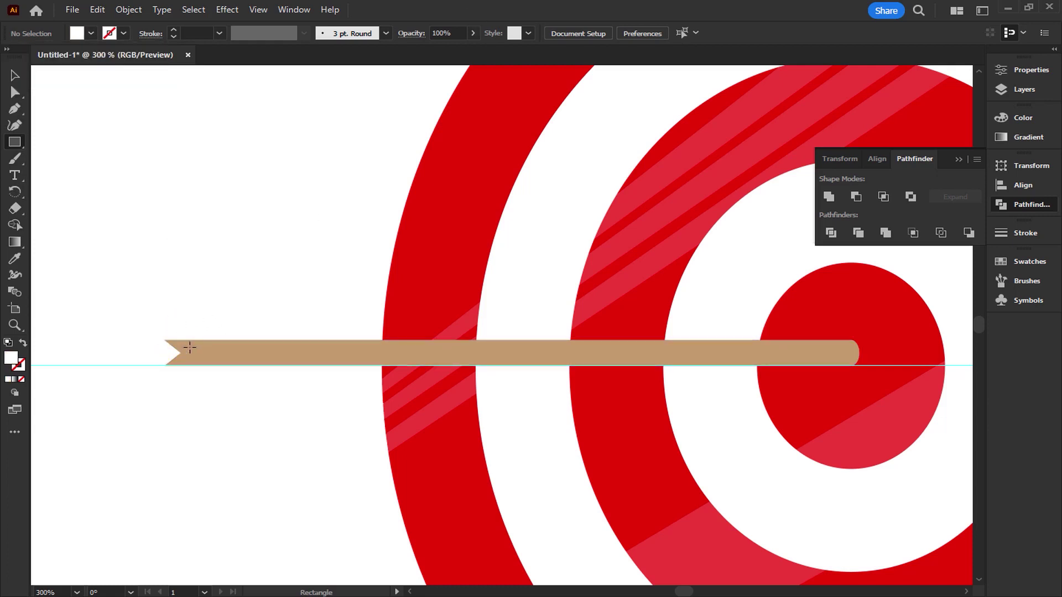
pyautogui.moveTo(184, 347); pyautogui.dragTo(878, 353)
pyautogui.press('Up')
pyautogui.press('Up')
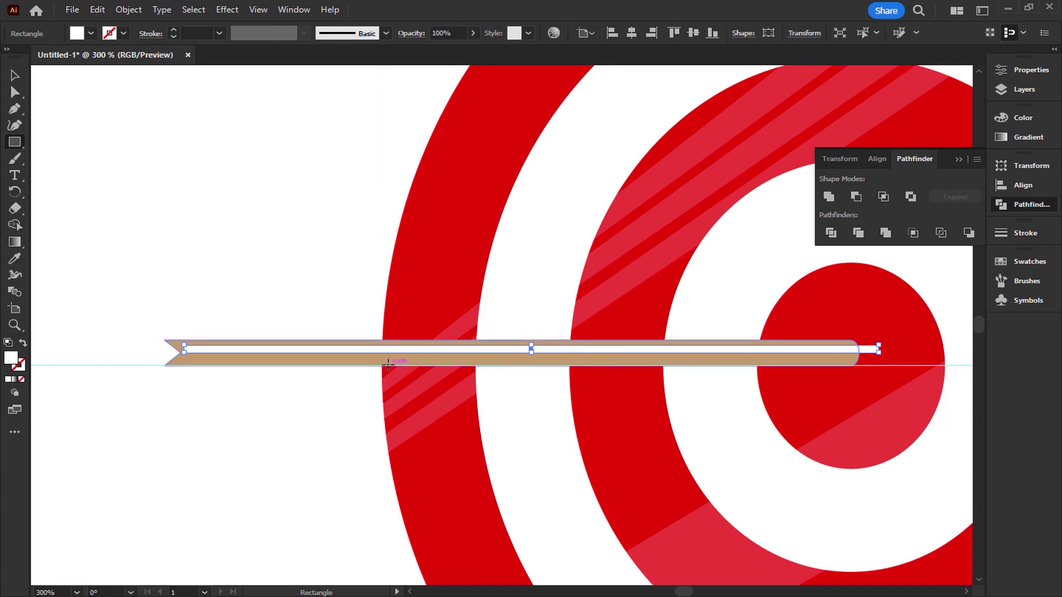
# Step: Extend the white strip's tail end across the notch, almost to the shaft's outer tail corners
pyautogui.scroll(4, 348, 361)
pyautogui.moveTo(196, 336); pyautogui.dragTo(759, 346)
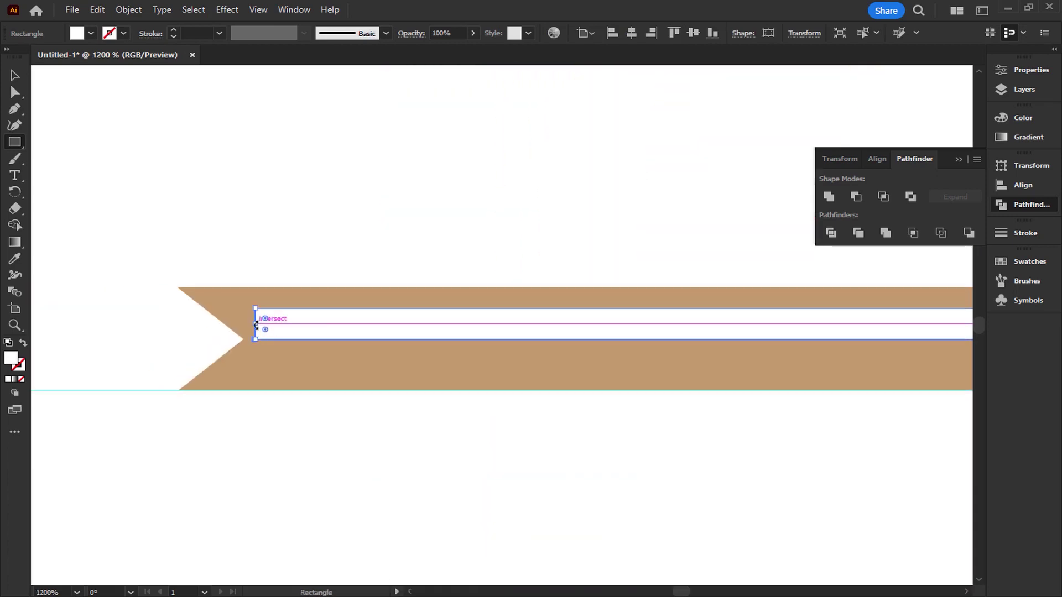
pyautogui.moveTo(244, 325); pyautogui.dragTo(185, 325)
pyautogui.moveTo(683, 349); pyautogui.dragTo(147, 394)
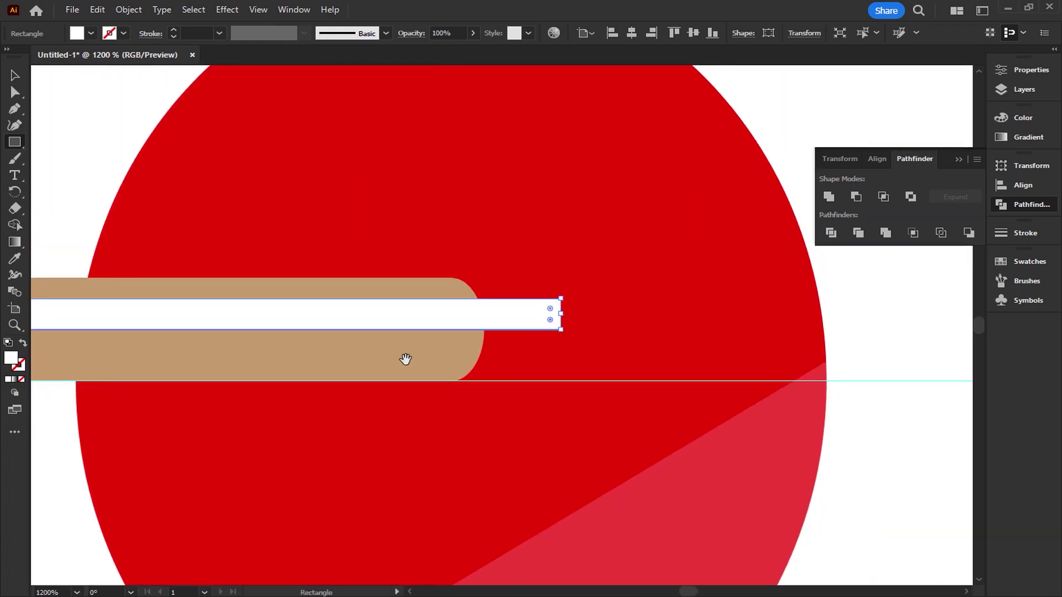
# Step: Set the white highlight strip's opacity to 25%
pyautogui.hotkey('ctrl', '0')
pyautogui.scroll(5, 437, 310)
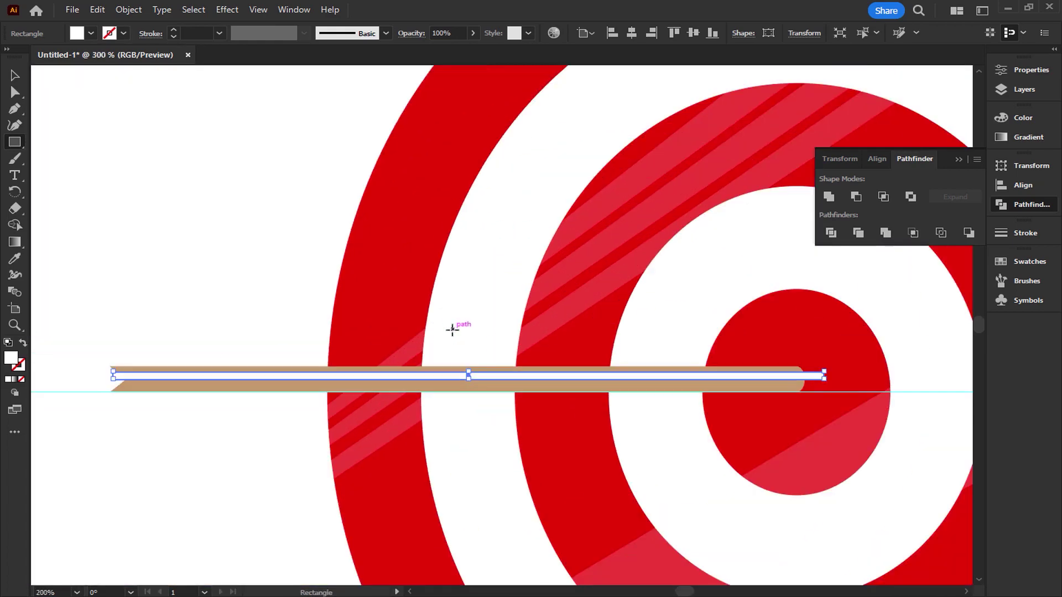
pyautogui.moveTo(453, 331); pyautogui.dragTo(464, 282)
pyautogui.click(449, 33)
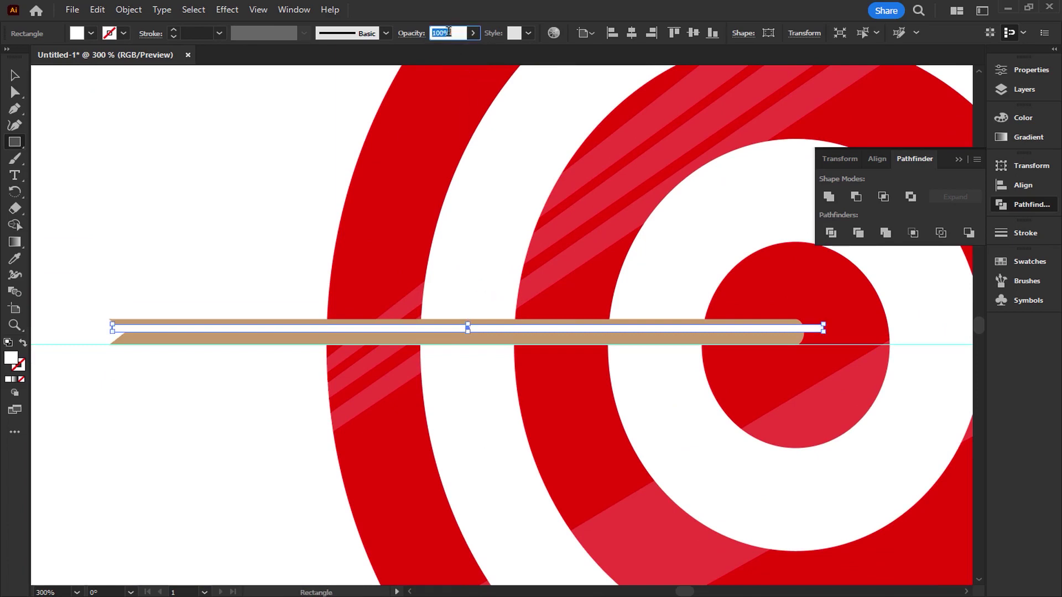
pyautogui.write('25')
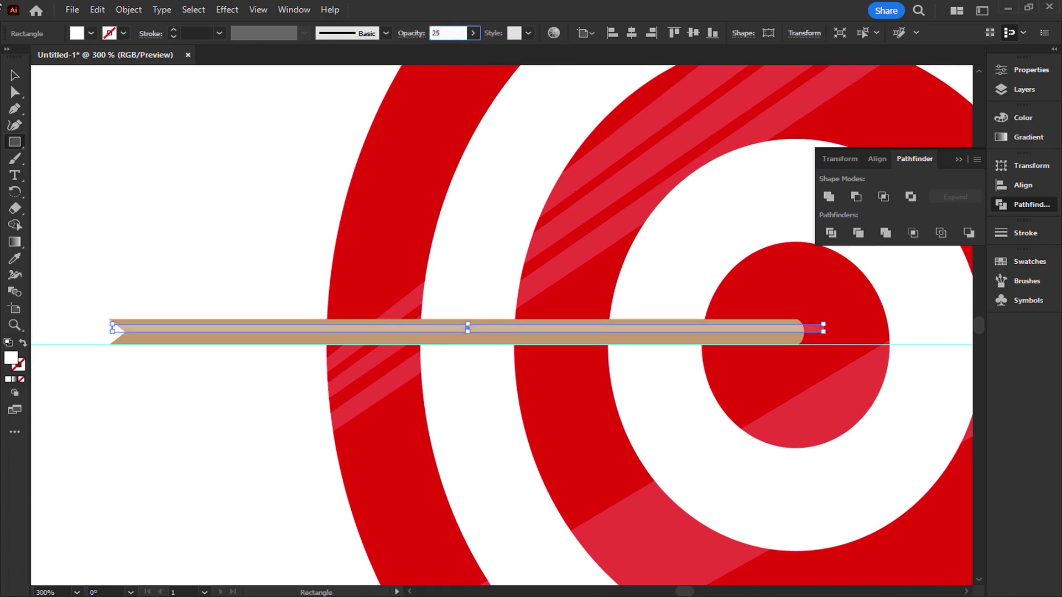
pyautogui.click(139, 112)
# Step: Trim the parts of the highlight strip that stick out of the shaft at both ends with Shape Builder
pyautogui.moveTo(247, 239); pyautogui.dragTo(94, 459)
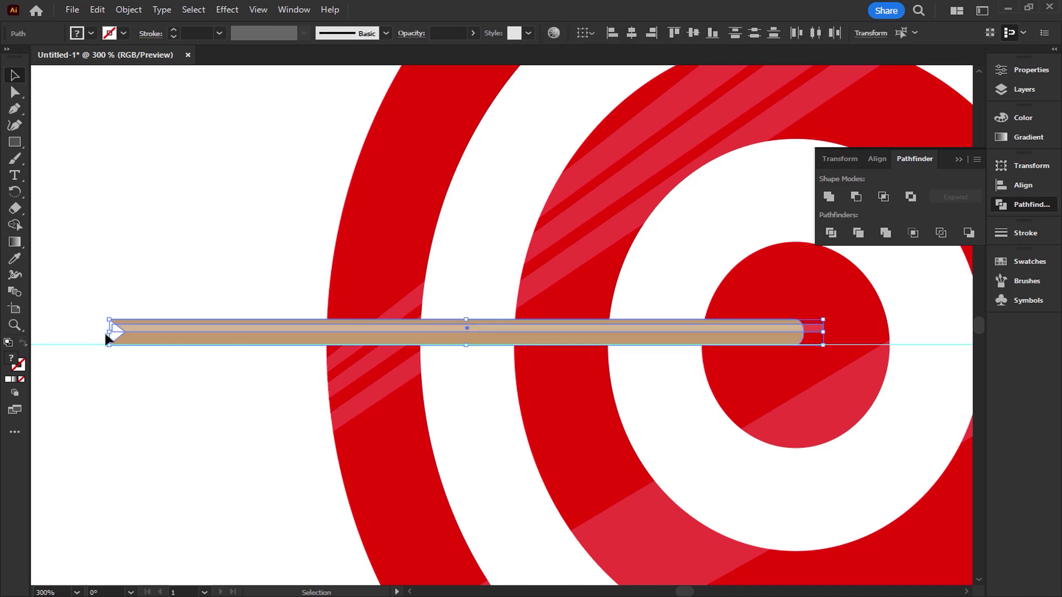
pyautogui.click(16, 227)
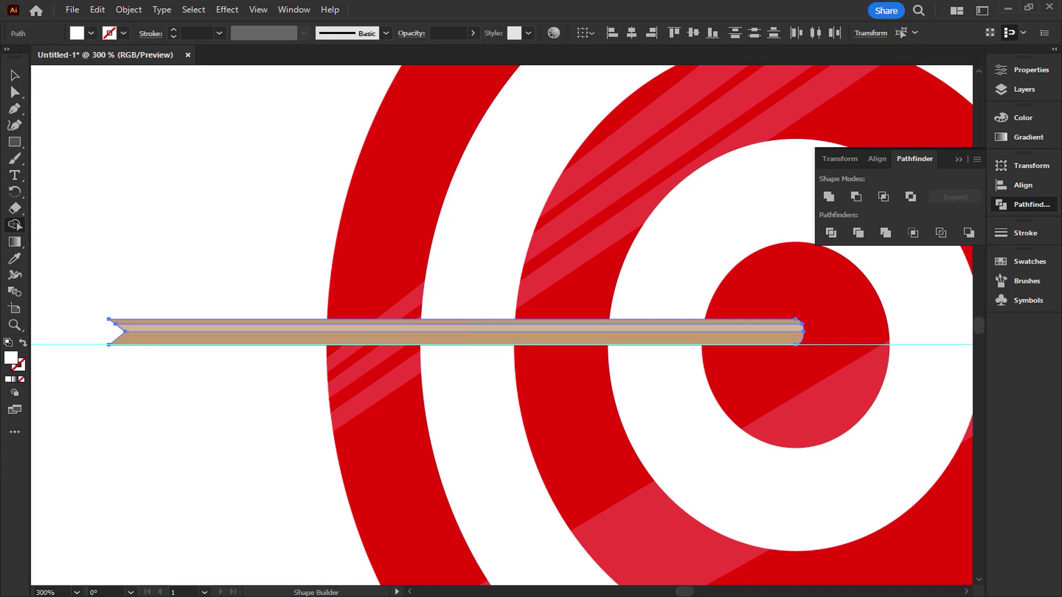
pyautogui.click(15, 75)
pyautogui.click(102, 107)
# Step: Draw a thin rectangle along the shaft's lower half, past both ends, and fill it with a darker brown swatch
pyautogui.click(17, 144)
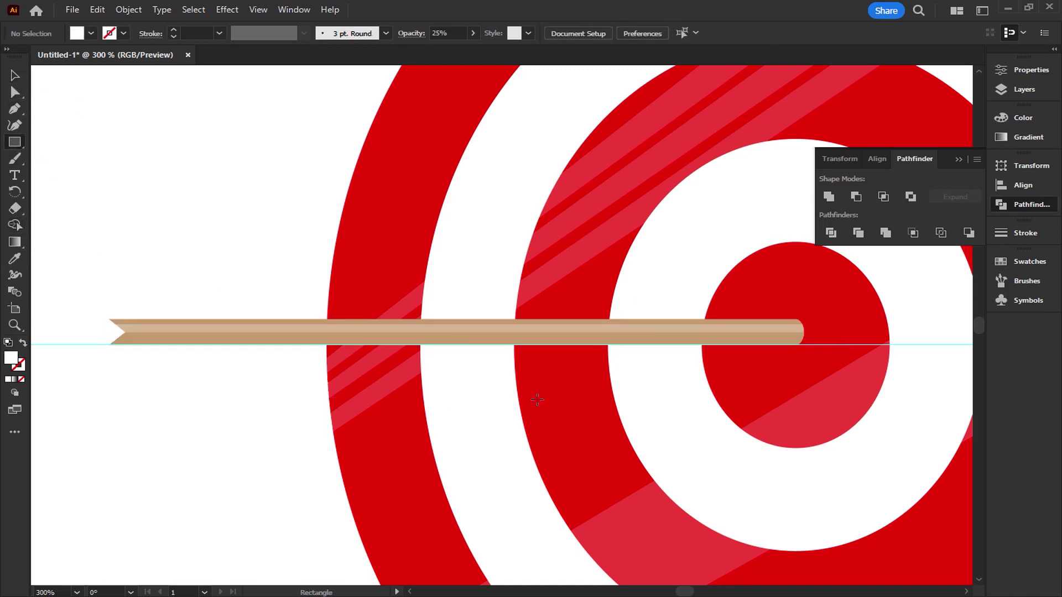
pyautogui.moveTo(810, 340); pyautogui.dragTo(60, 336)
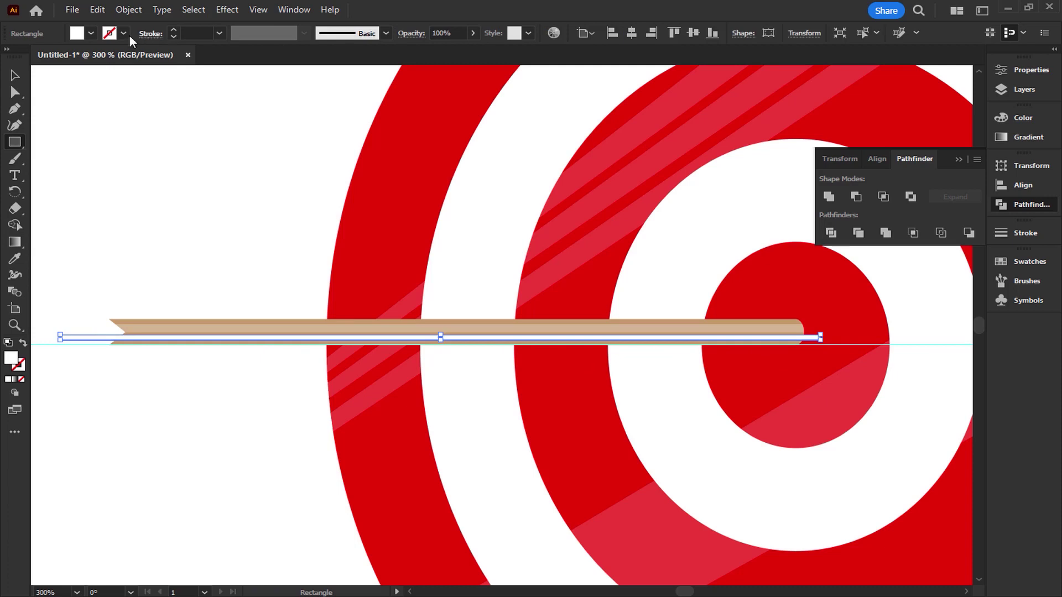
pyautogui.click(88, 33)
pyautogui.click(103, 76)
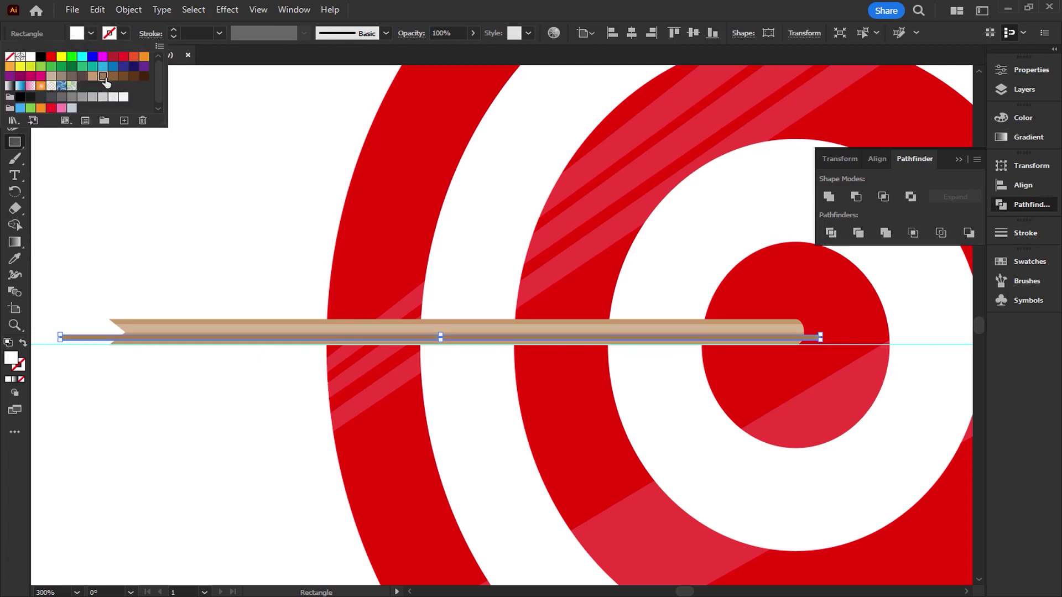
# Step: Set the darker brown strip's opacity to 25%
pyautogui.click(448, 34)
pyautogui.write('25')
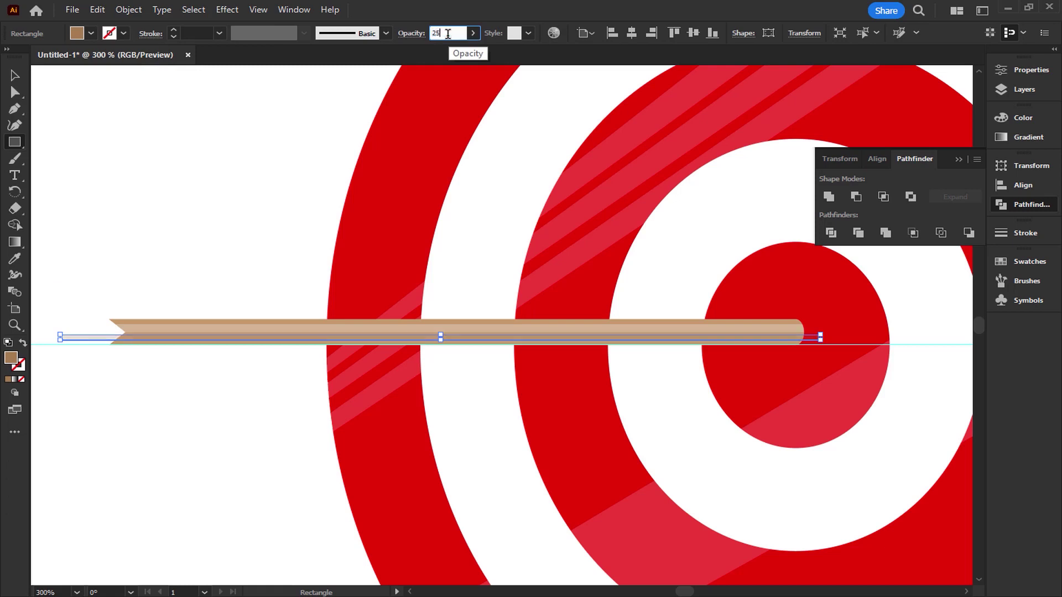
pyautogui.click(15, 71)
pyautogui.click(171, 168)
pyautogui.moveTo(230, 211); pyautogui.dragTo(65, 356)
# Step: Raise the darker brown strip's opacity to 75%
pyautogui.click(74, 332)
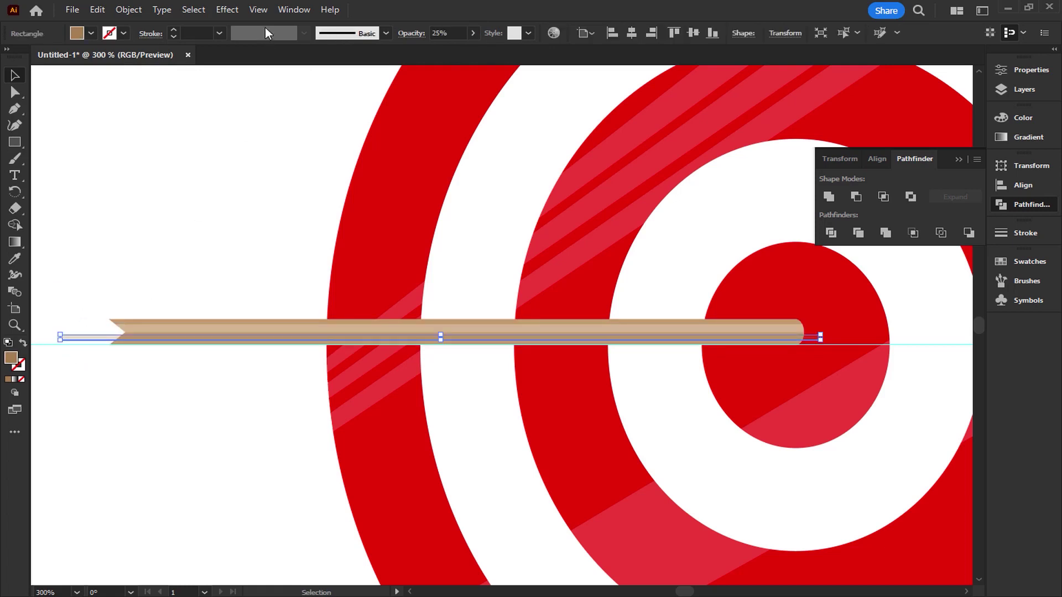
pyautogui.click(474, 33)
pyautogui.click(449, 49)
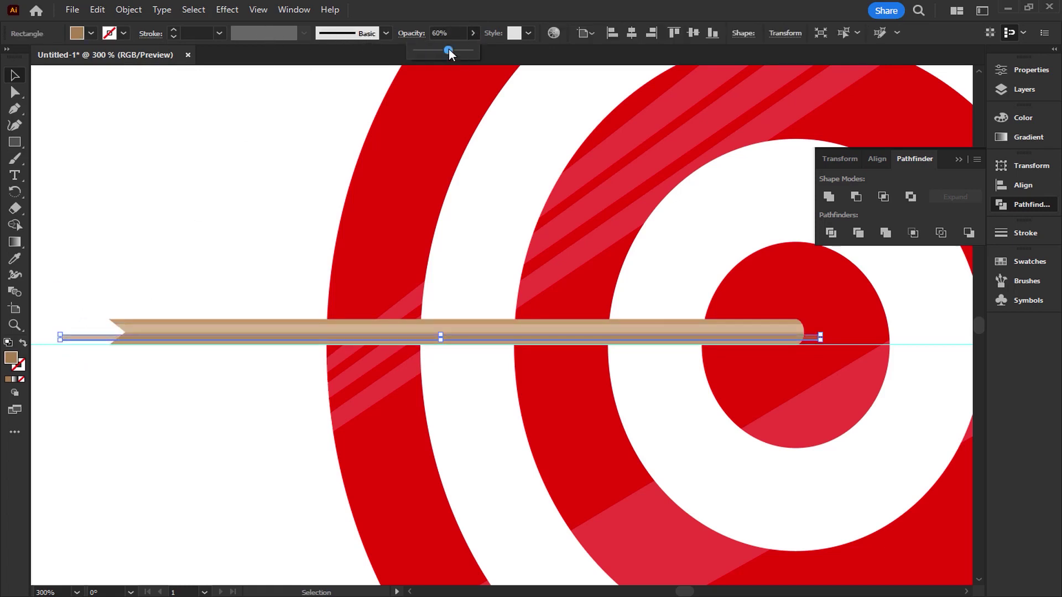
pyautogui.click(235, 199)
# Step: Trim the darker brown strip's overhanging ends to the shaft's outline with Shape Builder
pyautogui.moveTo(265, 199); pyautogui.dragTo(38, 486)
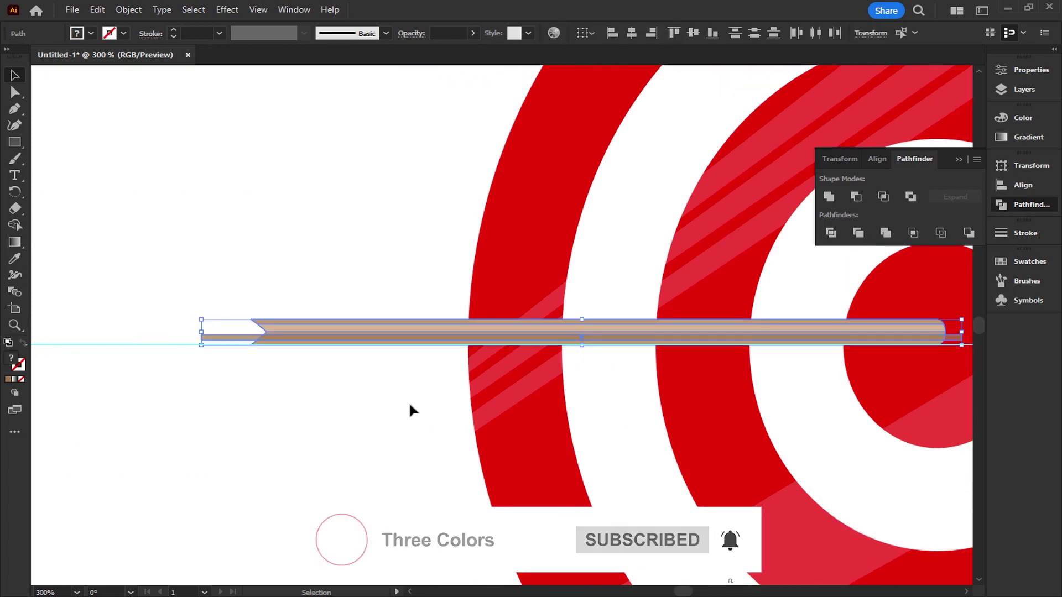
pyautogui.click(15, 225)
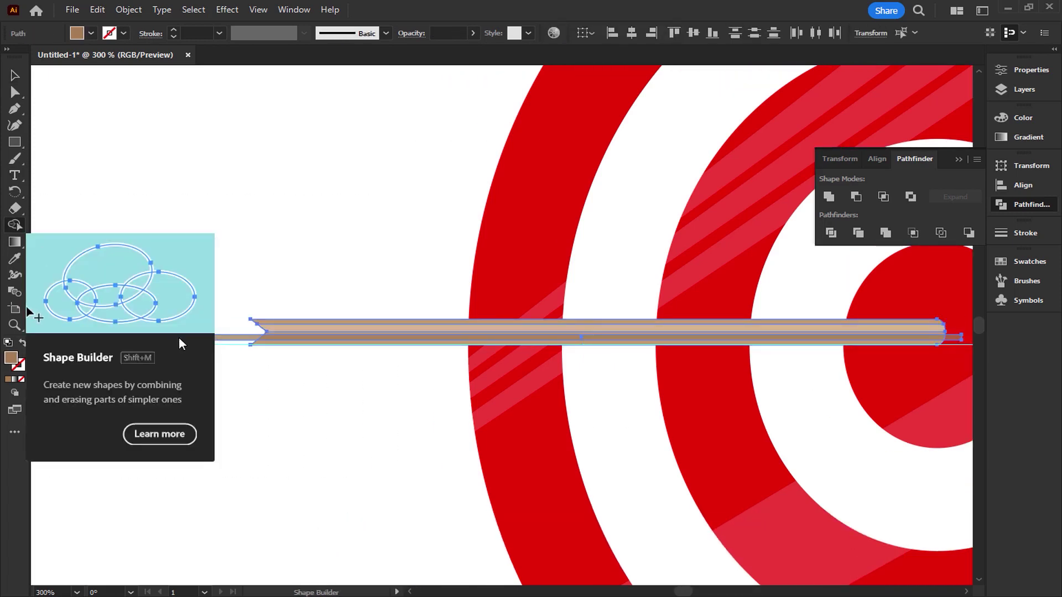
pyautogui.moveTo(690, 367); pyautogui.dragTo(436, 367)
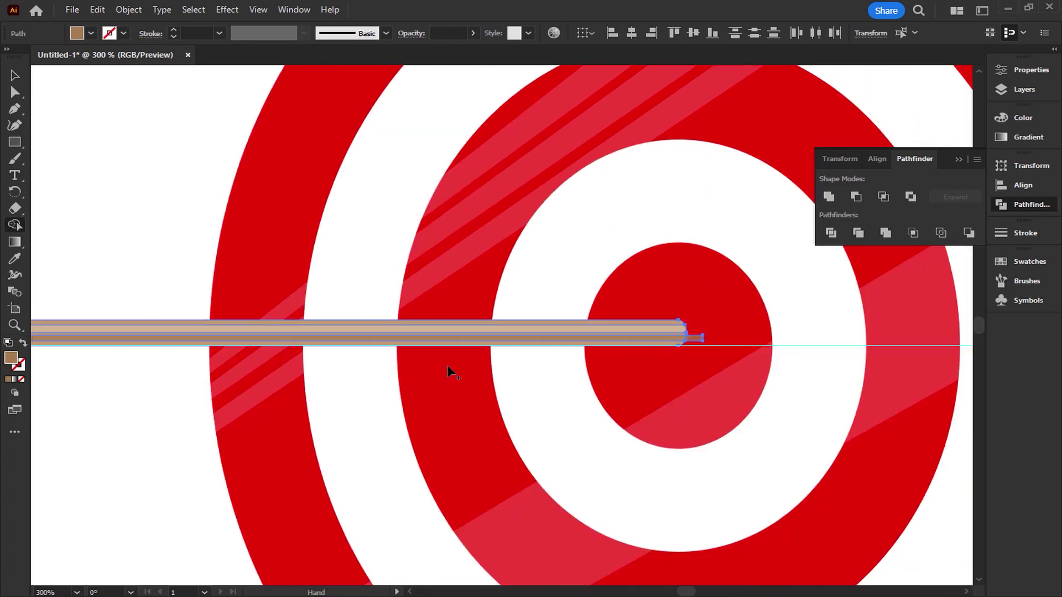
pyautogui.click(27, 82)
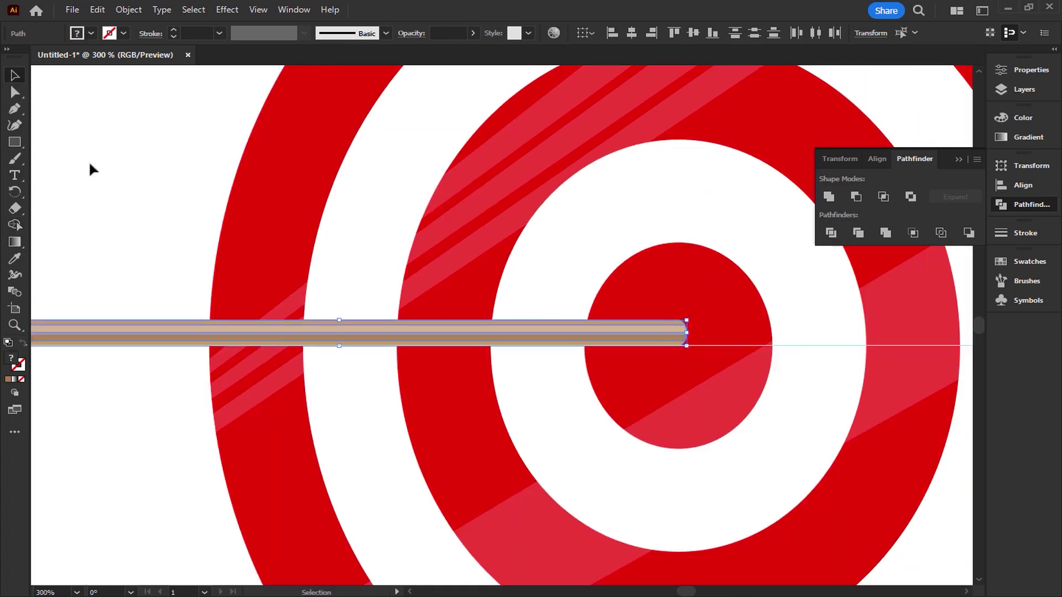
pyautogui.click(77, 150)
# Step: Change the shadow strip's fill to the lighter brown af8661
pyautogui.scroll(3, 562, 344)
pyautogui.moveTo(396, 439); pyautogui.dragTo(963, 422)
pyautogui.moveTo(317, 348); pyautogui.dragTo(694, 308)
pyautogui.moveTo(198, 304); pyautogui.dragTo(270, 330)
pyautogui.click(274, 320)
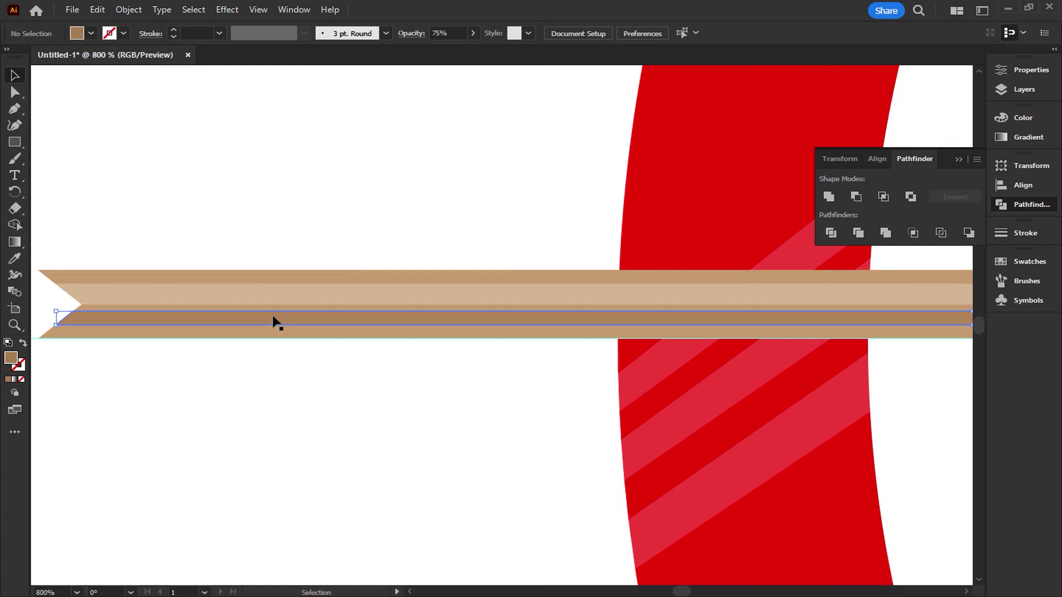
pyautogui.doubleClick(11, 359)
pyautogui.moveTo(751, 227)
pyautogui.mouseDown()
pyautogui.moveTo(741, 201)
pyautogui.moveTo(721, 254)
pyautogui.moveTo(744, 221)
pyautogui.mouseUp()
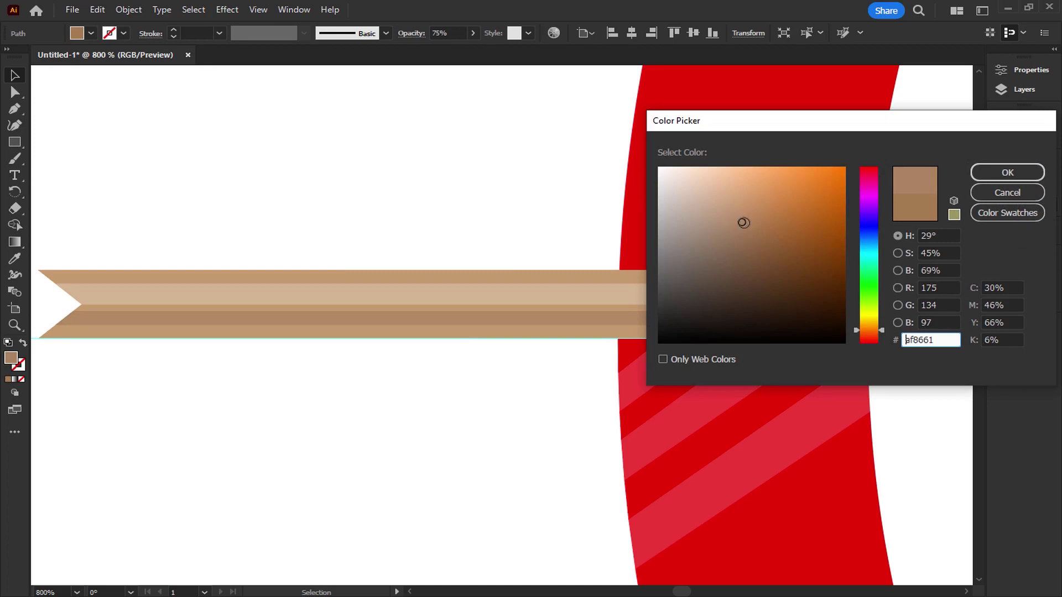
pyautogui.click(1023, 172)
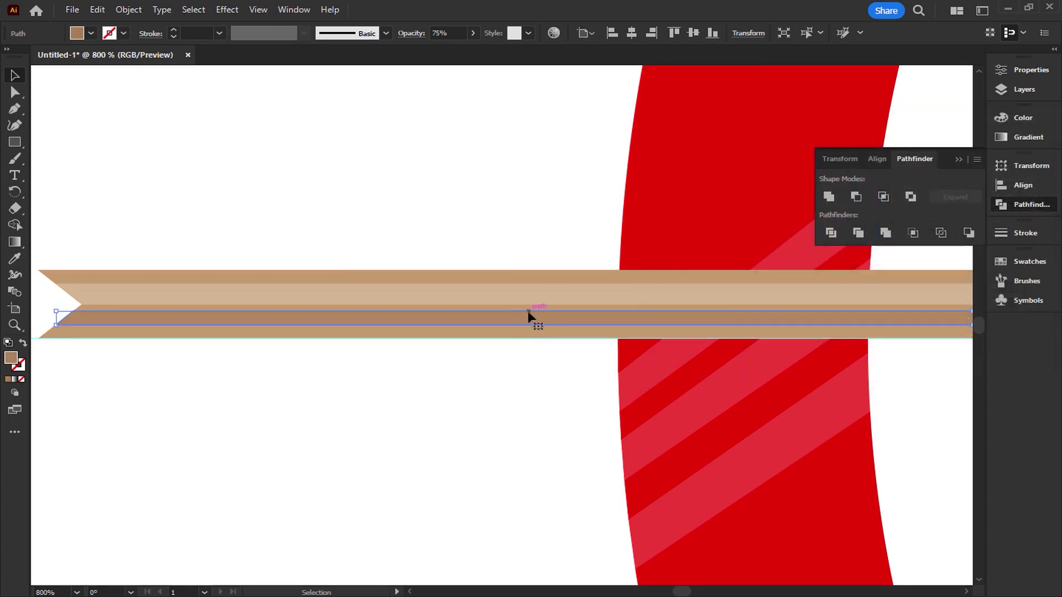
# Step: Widen the brown shadow strip by stretching its lower edge down, close to the shaft's bottom edge
pyautogui.moveTo(908, 318); pyautogui.dragTo(766, 315)
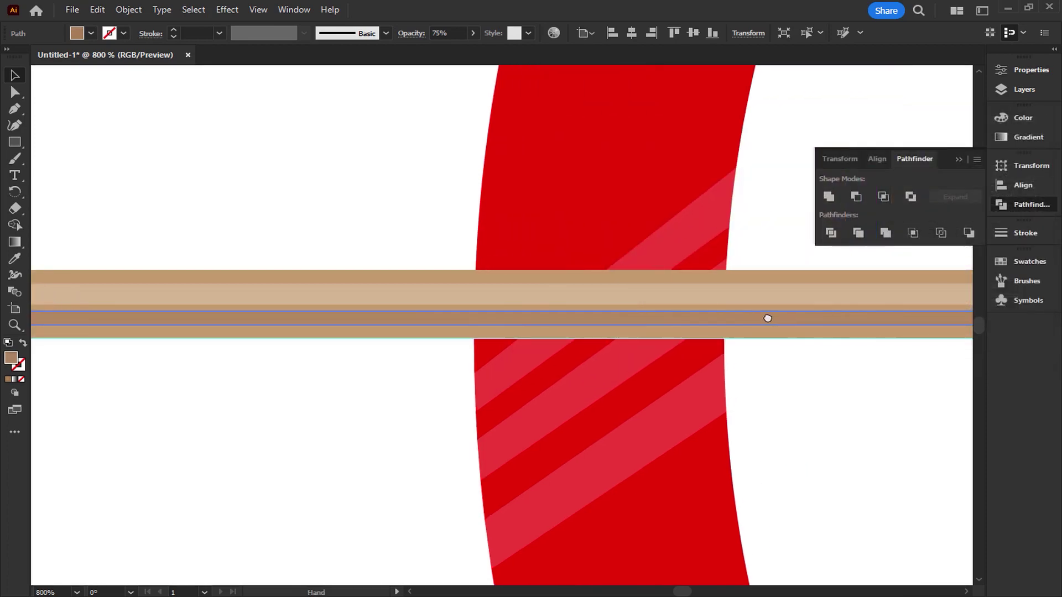
pyautogui.moveTo(829, 325); pyautogui.dragTo(829, 332)
pyautogui.click(292, 137)
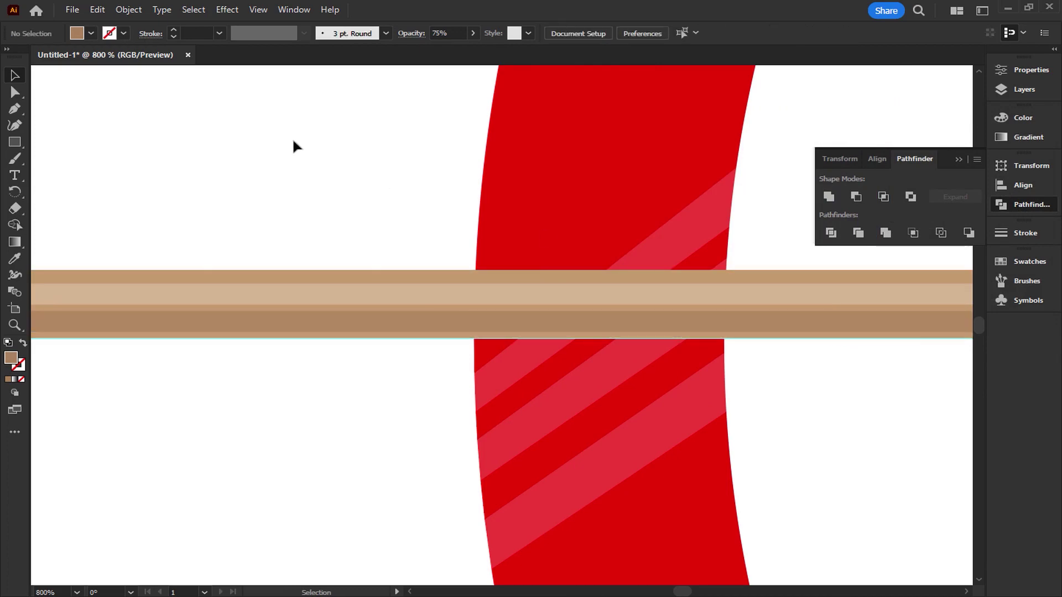
pyautogui.click(477, 296)
pyautogui.click(331, 197)
pyautogui.scroll(-1, 320, 258)
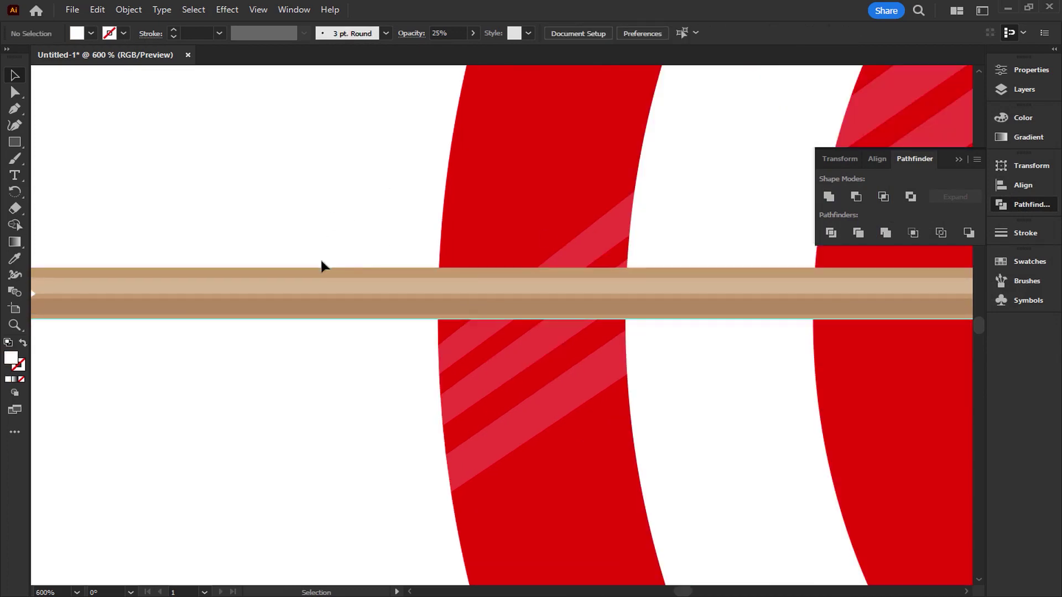
# Step: Draw a red rectangle resting on the shaft's top edge near its notched end
pyautogui.scroll(-5, 321, 258)
pyautogui.scroll(4, 415, 321)
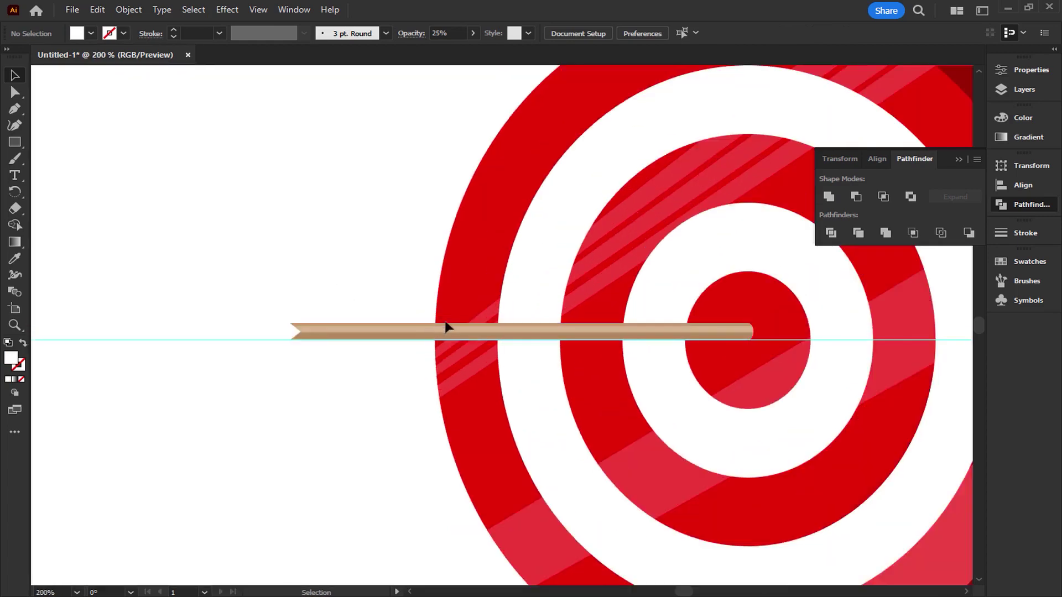
pyautogui.moveTo(343, 296); pyautogui.dragTo(383, 296)
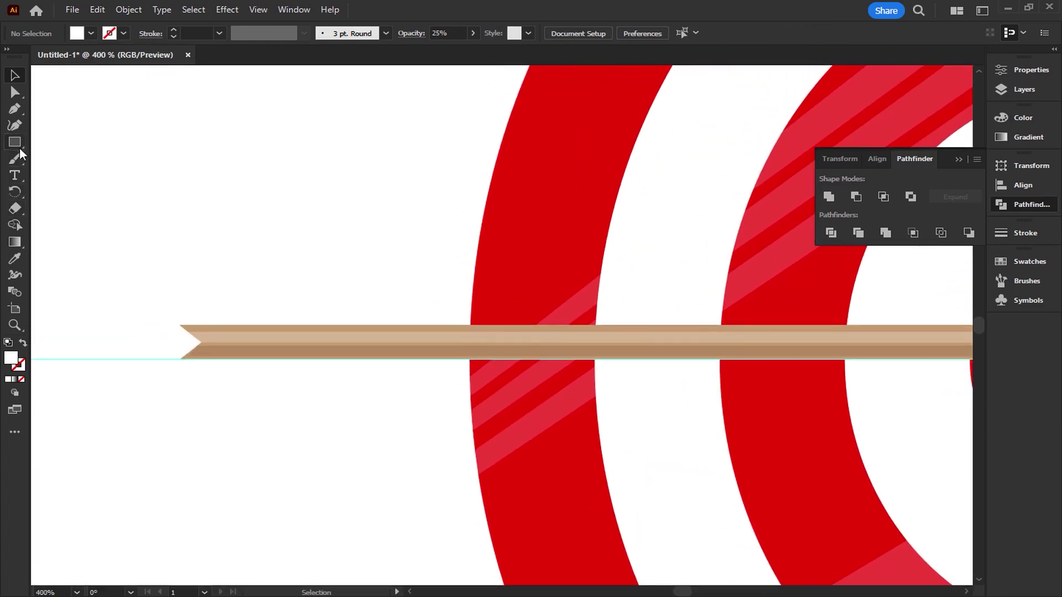
pyautogui.click(14, 143)
pyautogui.click(84, 35)
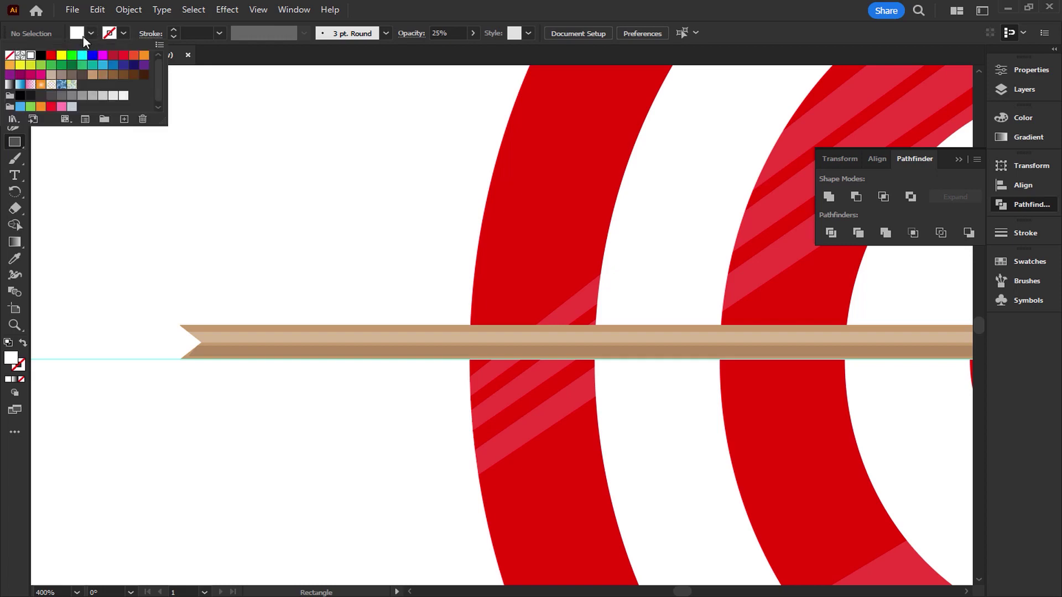
pyautogui.click(51, 58)
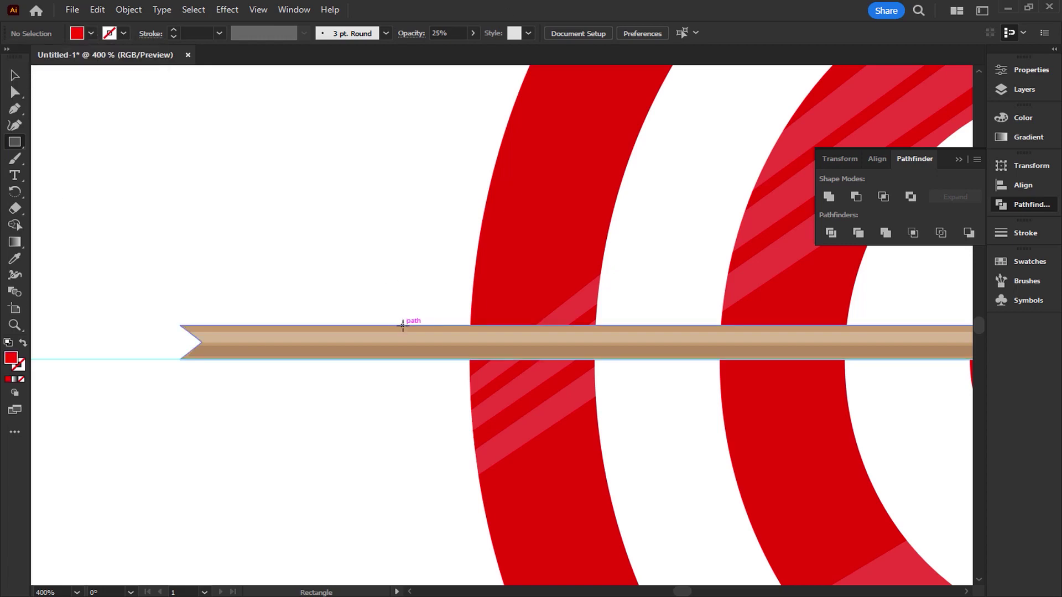
pyautogui.moveTo(400, 326); pyautogui.dragTo(210, 239)
# Step: Nudge the red rectangle rightward along the shaft, away from the notched end
pyautogui.press('Right')
pyautogui.press('Right')
pyautogui.press('Right')
pyautogui.press('Right')
pyautogui.press('Right')
pyautogui.press('Right')
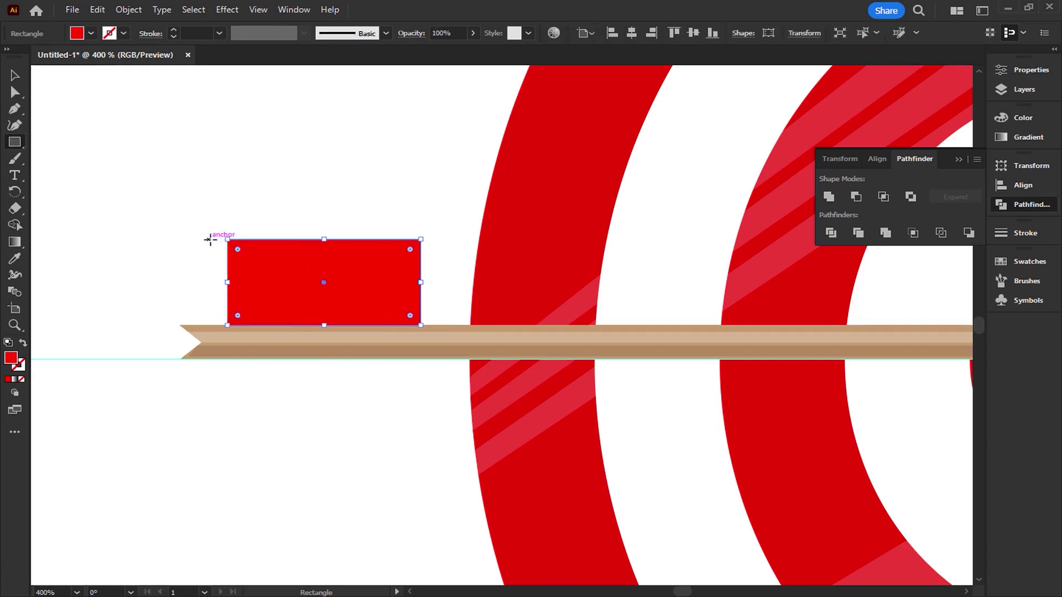
pyautogui.press('Right')
pyautogui.press('Right')
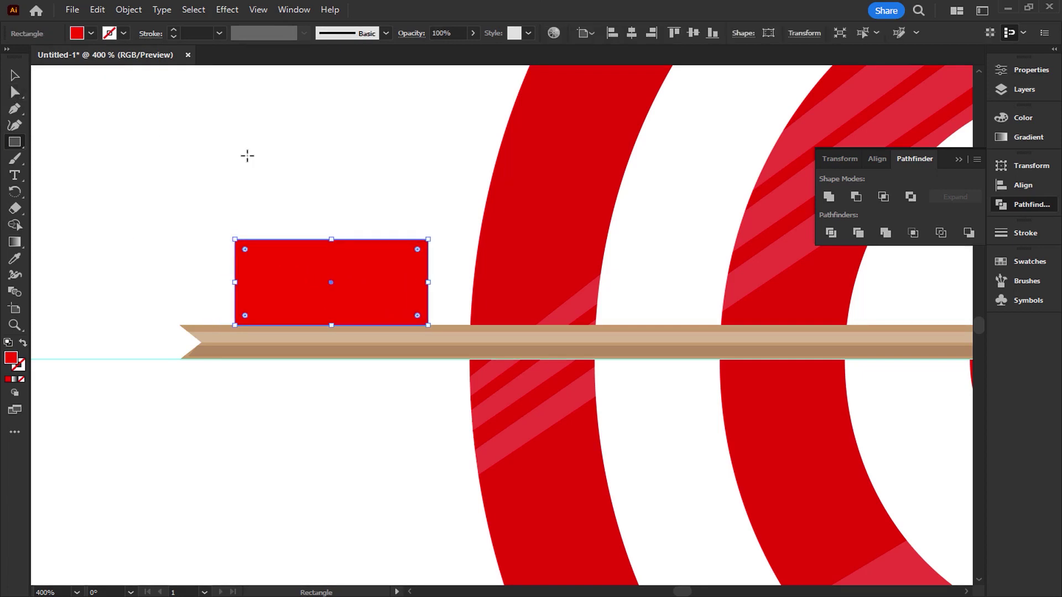
# Step: Slant the red rectangle into a parallelogram by shifting its two upper corners back toward the notched end
pyautogui.click(19, 79)
pyautogui.click(34, 109)
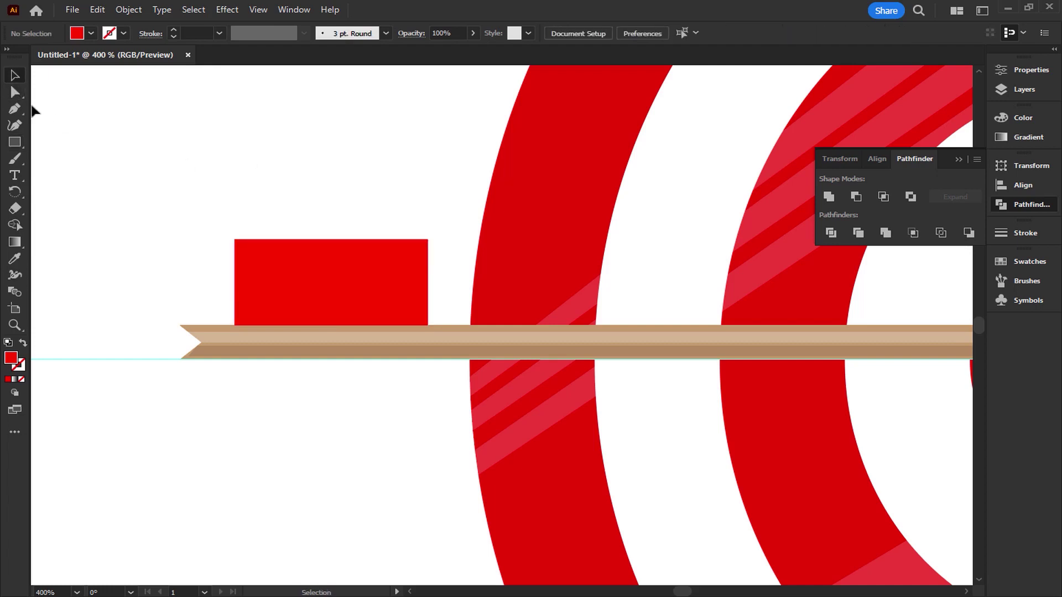
pyautogui.click(234, 240)
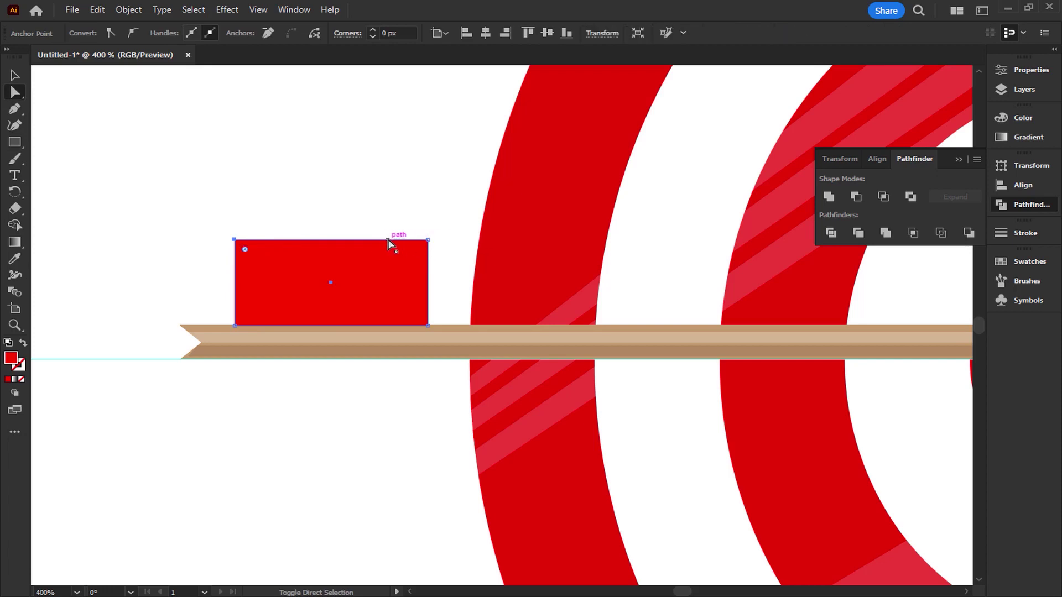
pyautogui.keyDown('shift'); pyautogui.click(427, 239); pyautogui.keyUp('shift')
pyautogui.moveTo(427, 241); pyautogui.dragTo(381, 244)
pyautogui.press('v')
pyautogui.click(230, 133)
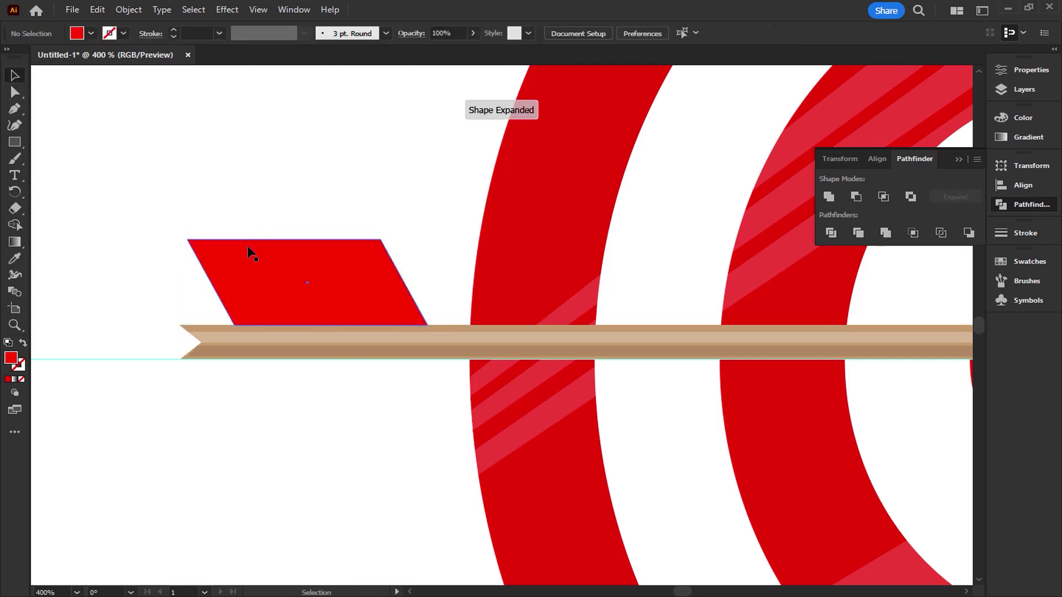
# Step: Copy the red parallelogram, paste it in front, and shift the copy slightly to the right
pyautogui.scroll(1, 248, 249)
pyautogui.click(249, 255)
pyautogui.click(98, 9)
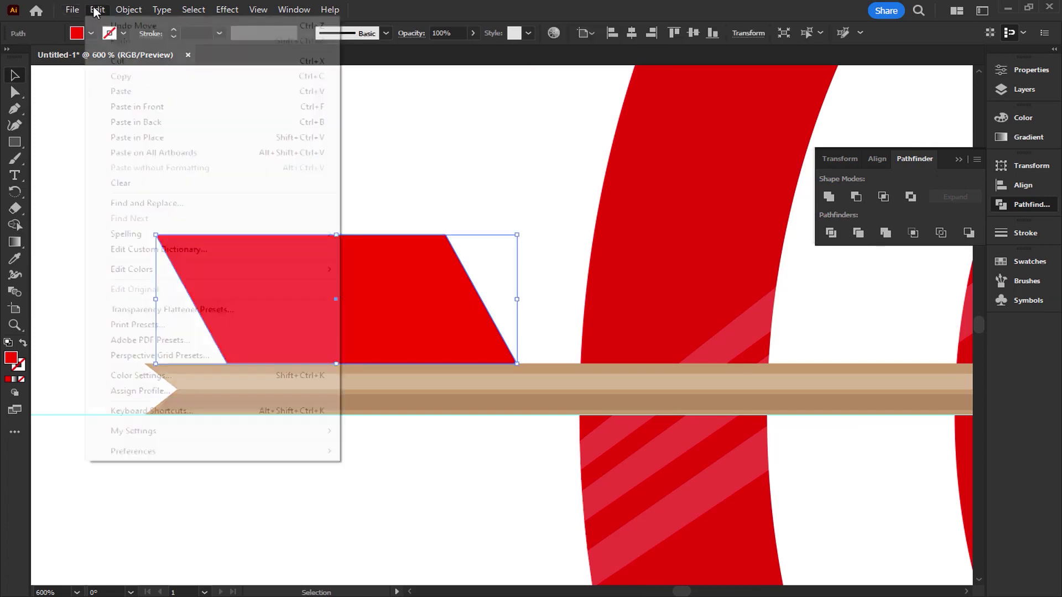
pyautogui.click(121, 76)
pyautogui.click(103, 11)
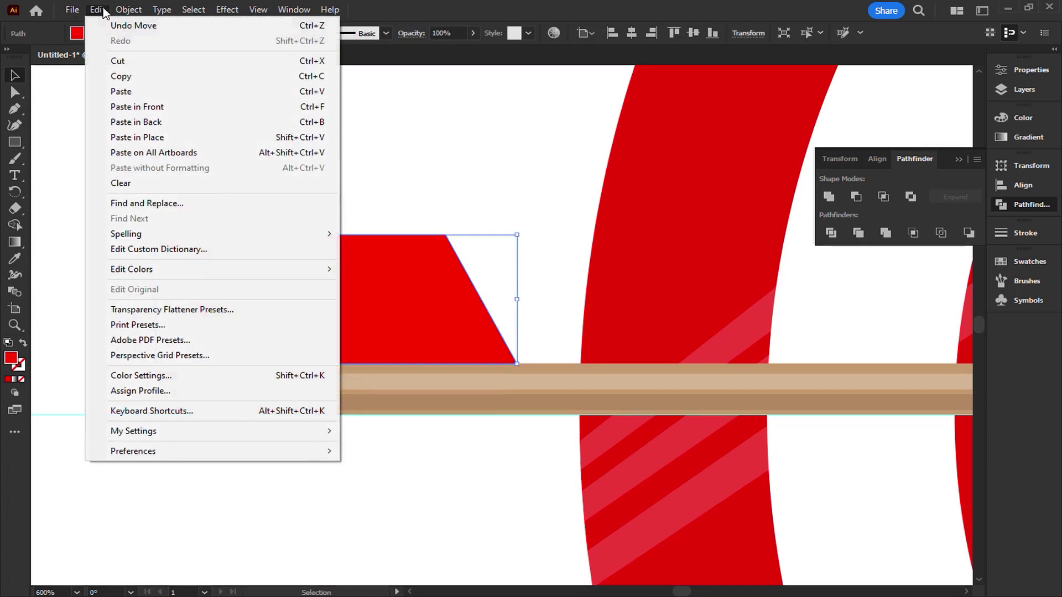
pyautogui.click(169, 106)
pyautogui.moveTo(376, 319); pyautogui.dragTo(405, 318)
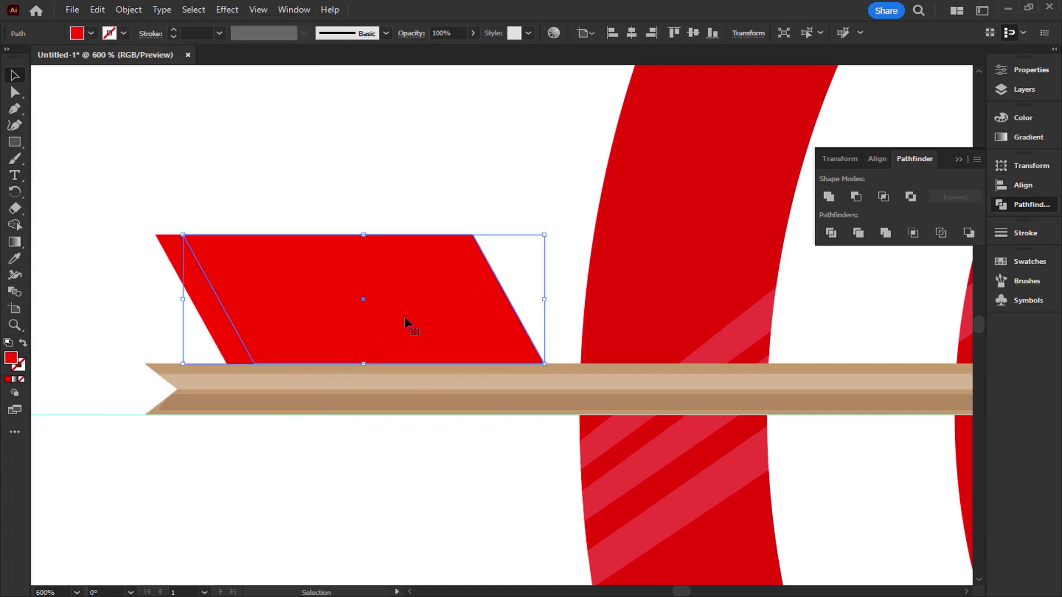
# Step: Change the front parallelogram's fill to the darker red e20505
pyautogui.click(91, 34)
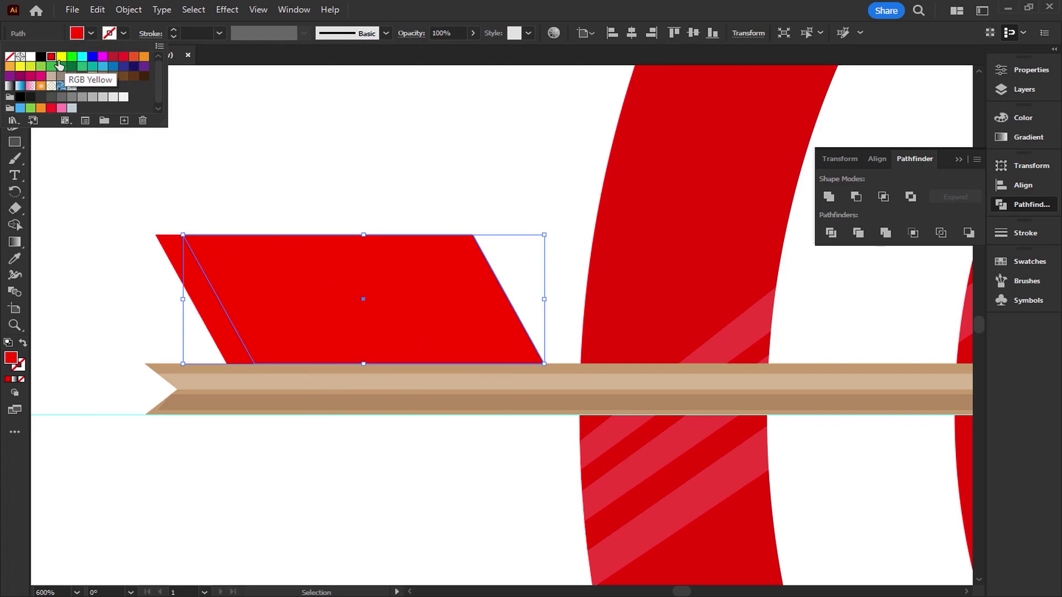
pyautogui.doubleClick(17, 360)
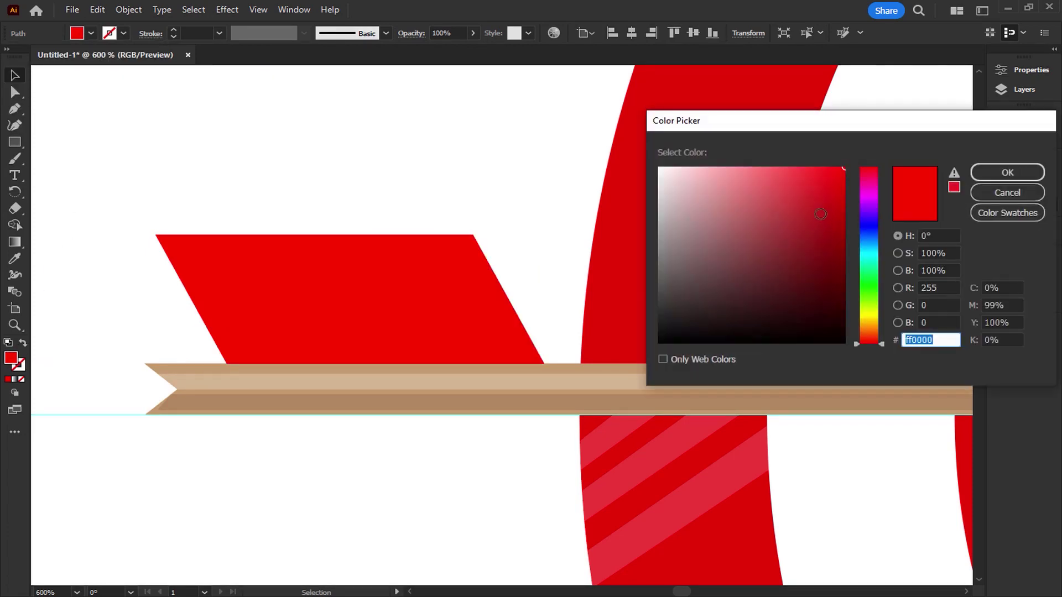
pyautogui.click(841, 187)
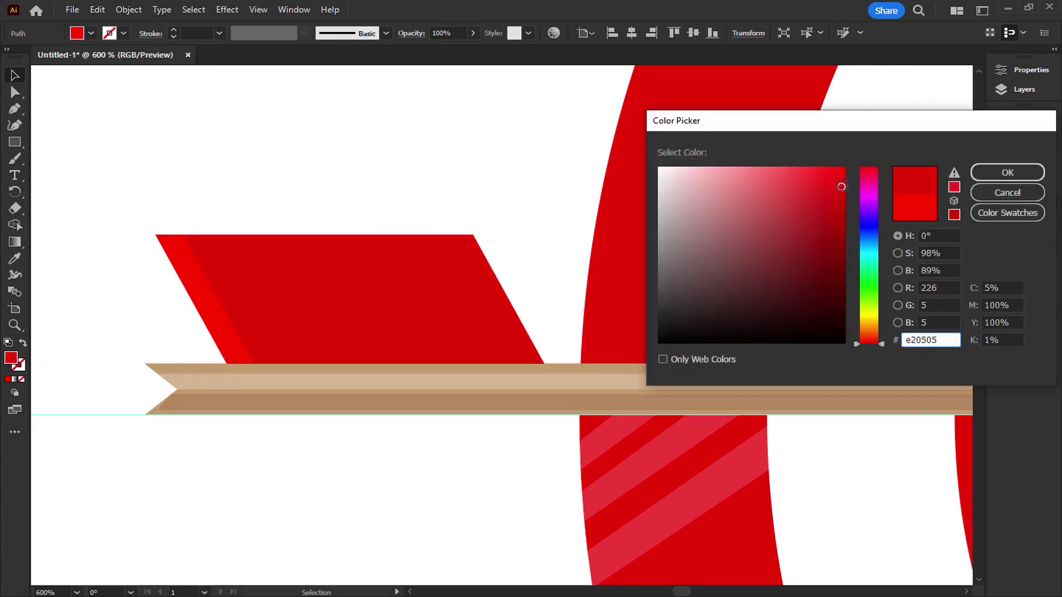
pyautogui.click(1014, 177)
# Step: Trim the darker parallelogram's overhanging right sliver to the original fletching outline with Shape Builder
pyautogui.click(349, 175)
pyautogui.moveTo(477, 169); pyautogui.dragTo(106, 274)
pyautogui.click(15, 224)
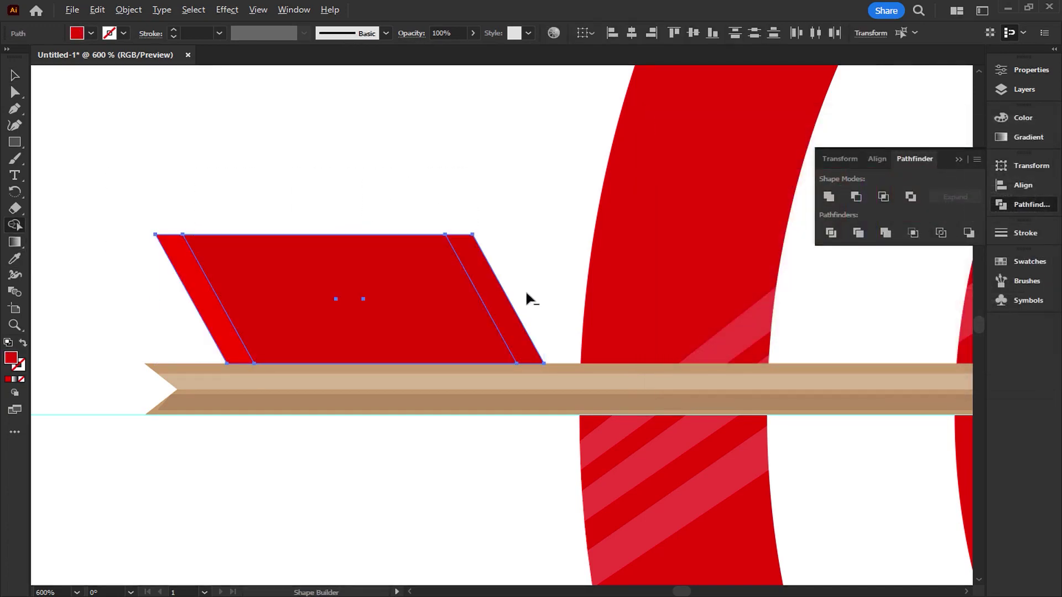
pyautogui.keyDown('alt'); pyautogui.click(499, 306); pyautogui.keyUp('alt')
pyautogui.press('v')
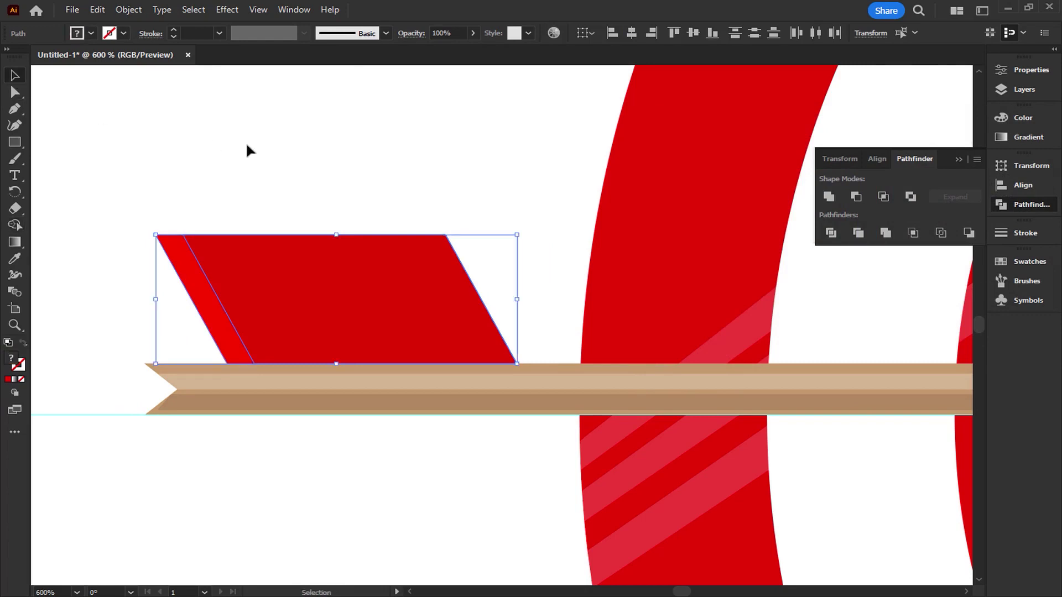
pyautogui.click(211, 147)
# Step: Stretch the shaft's brown shadow strip outward until it overhangs the notch and the rounded tip
pyautogui.scroll(1, 244, 246)
pyautogui.moveTo(153, 376); pyautogui.dragTo(177, 469)
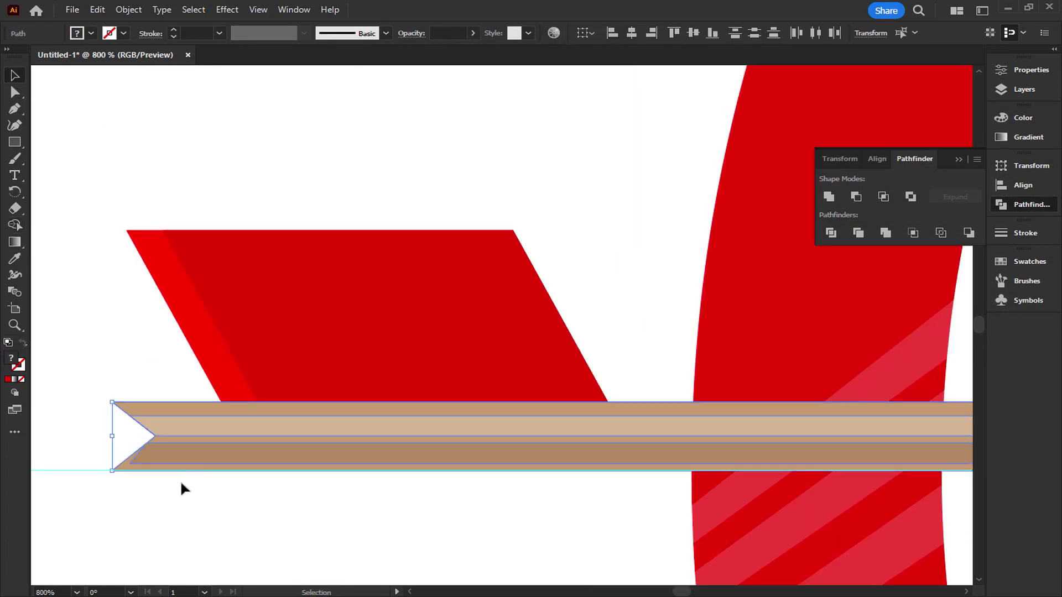
pyautogui.click(185, 488)
pyautogui.click(197, 462)
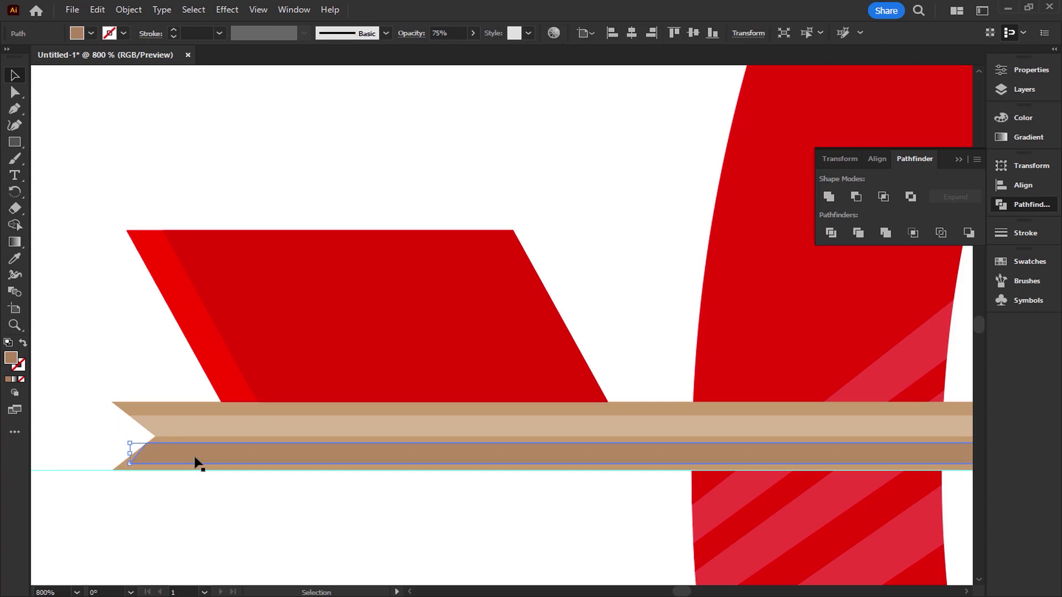
pyautogui.moveTo(130, 454); pyautogui.dragTo(113, 455)
pyautogui.scroll(-1, 288, 492)
pyautogui.moveTo(680, 493); pyautogui.dragTo(3, 440)
pyautogui.moveTo(699, 438); pyautogui.dragTo(454, 438)
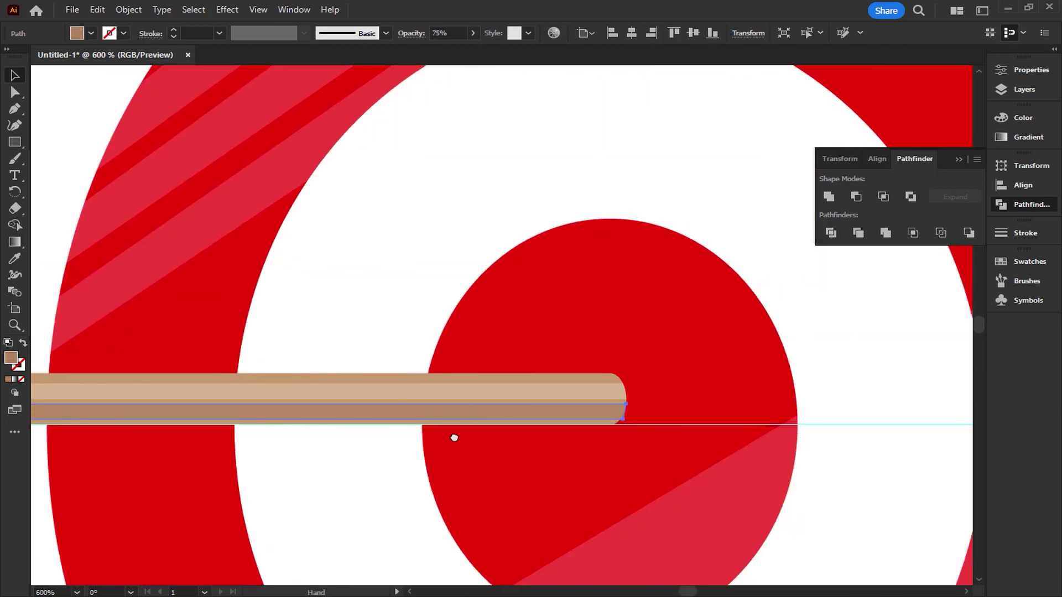
pyautogui.scroll(3, 639, 424)
pyautogui.moveTo(605, 422); pyautogui.dragTo(666, 425)
# Step: Trim the shadow strip's overhang at both ends to the shaft's outline with Shape Builder
pyautogui.scroll(-4, 508, 455)
pyautogui.moveTo(410, 471); pyautogui.dragTo(825, 338)
pyautogui.moveTo(769, 252); pyautogui.dragTo(677, 392)
pyautogui.moveTo(263, 393); pyautogui.dragTo(663, 379)
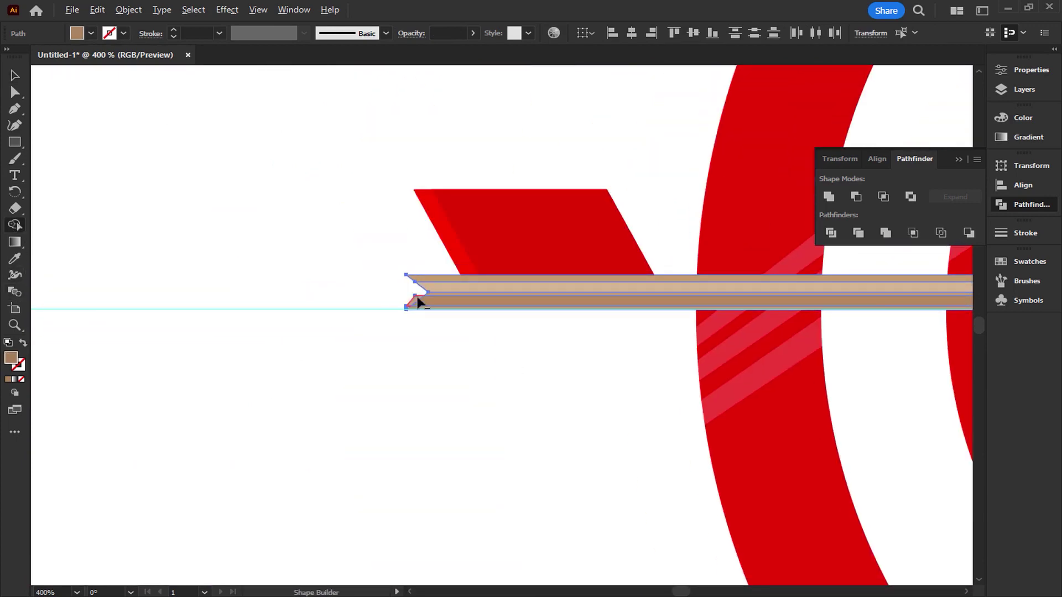
pyautogui.moveTo(851, 308); pyautogui.dragTo(67, 327)
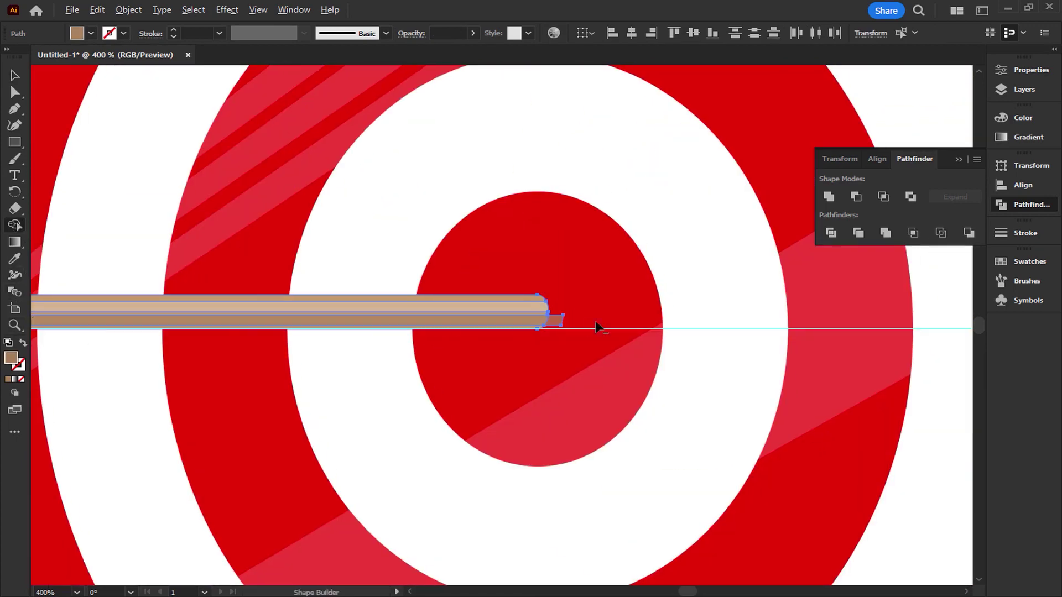
# Step: Group the shaft with its highlight and shadow strips
pyautogui.click(13, 75)
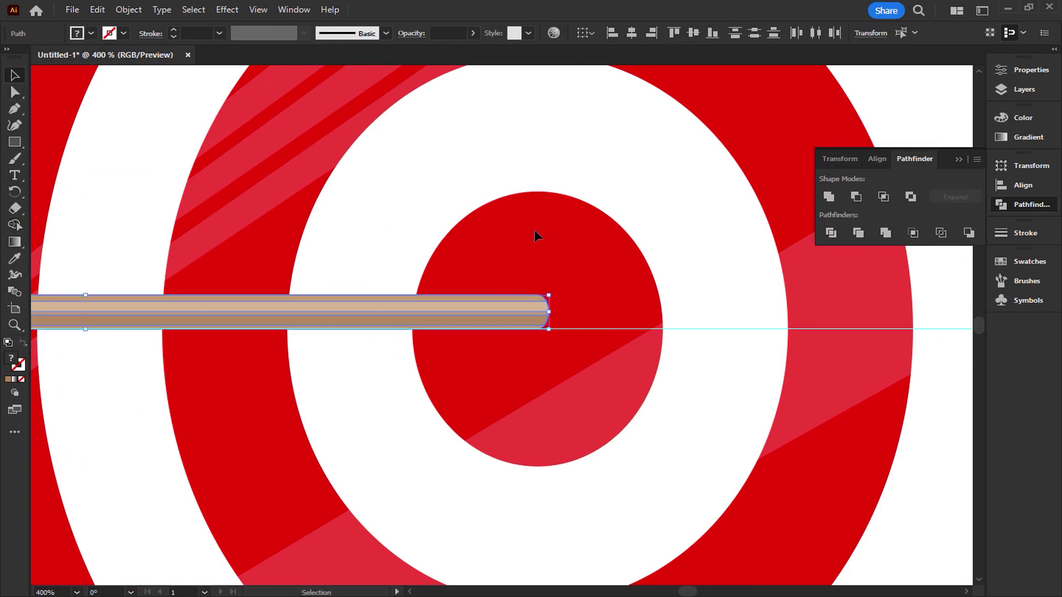
pyautogui.rightClick(440, 326)
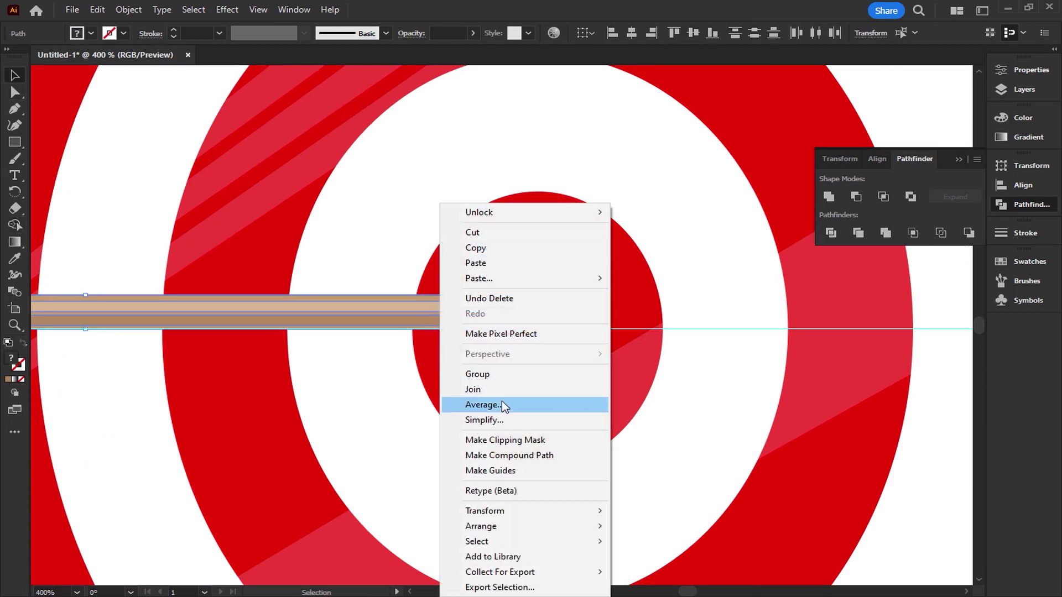
pyautogui.click(491, 374)
pyautogui.click(185, 403)
# Step: Draw a wide rectangle across the fletching's lower third, resting on the shaft and overhanging both sides
pyautogui.moveTo(184, 403); pyautogui.dragTo(754, 422)
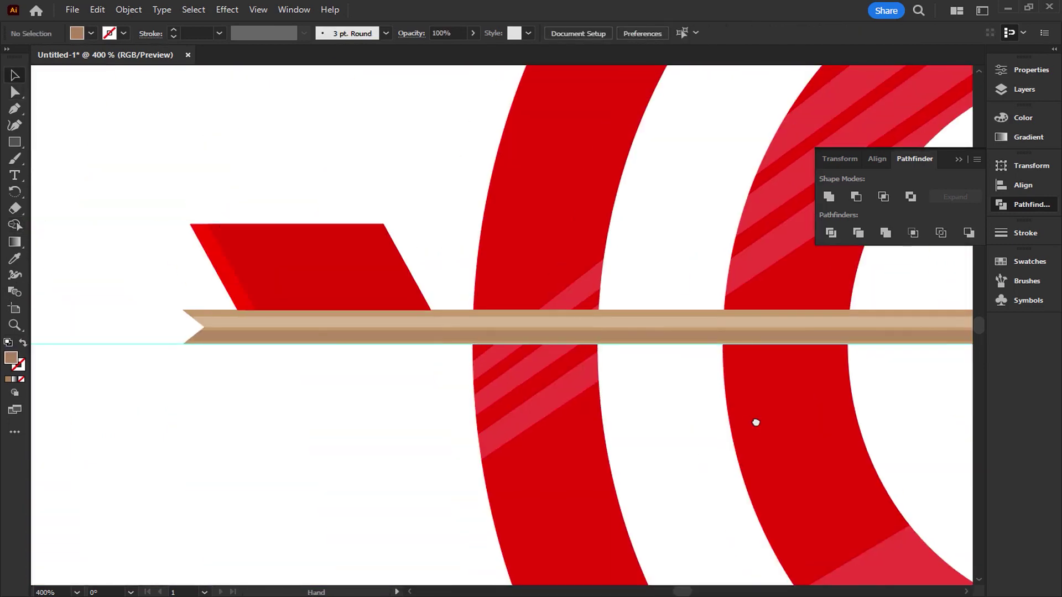
pyautogui.moveTo(195, 308); pyautogui.dragTo(227, 327)
pyautogui.scroll(4, 303, 312)
pyautogui.moveTo(360, 242); pyautogui.dragTo(445, 309)
pyautogui.scroll(-1, 467, 391)
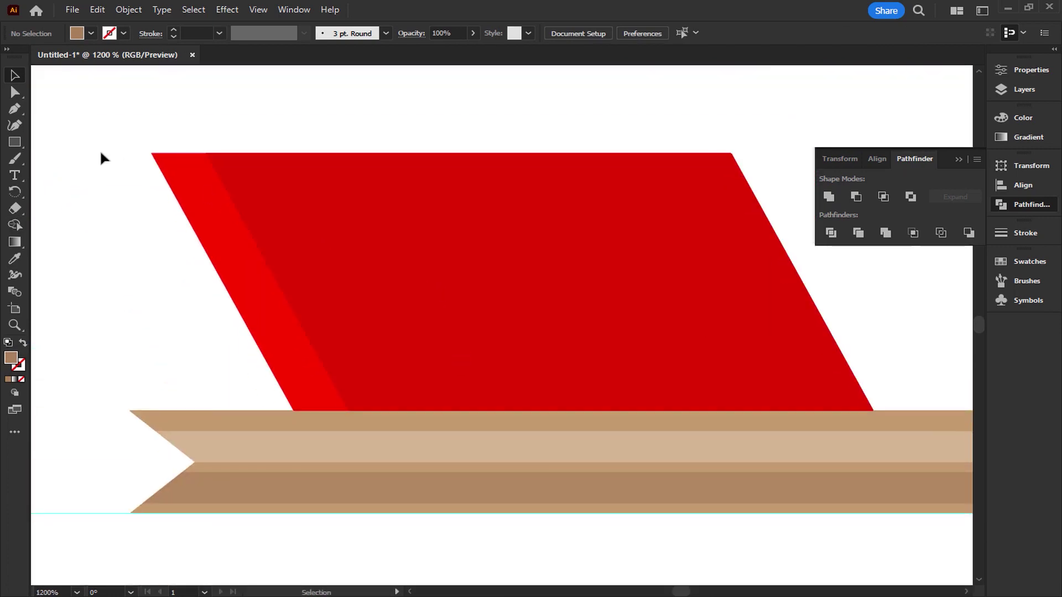
pyautogui.moveTo(130, 318); pyautogui.dragTo(938, 411)
# Step: Sample the fletching's darker red for the rectangle's fill, and darken it to bf0404
pyautogui.click(15, 258)
pyautogui.click(261, 248)
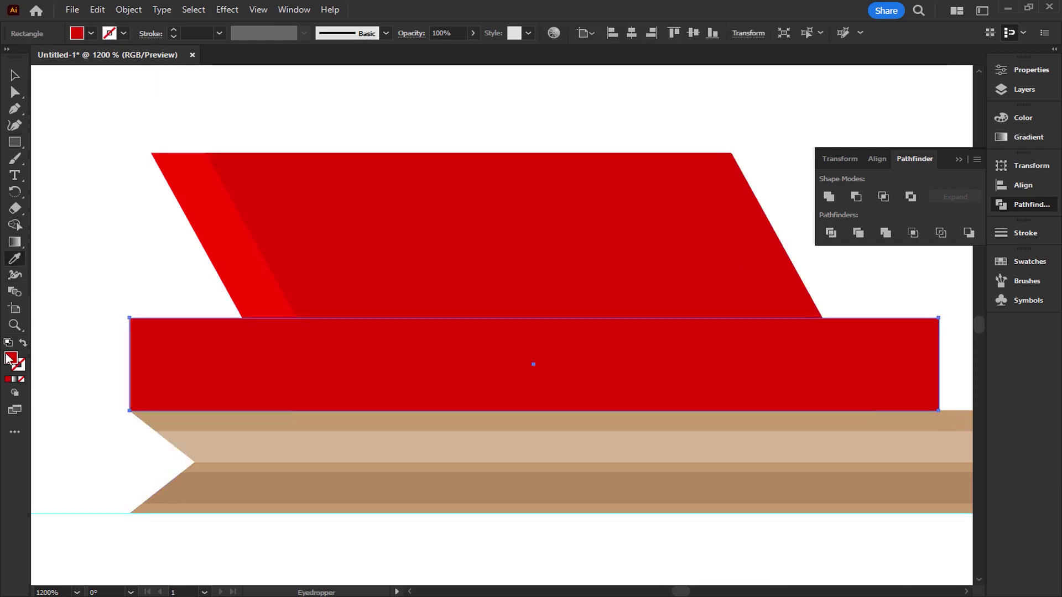
pyautogui.doubleClick(10, 358)
pyautogui.moveTo(832, 230)
pyautogui.mouseDown()
pyautogui.moveTo(828, 209)
pyautogui.moveTo(828, 228)
pyautogui.moveTo(840, 216)
pyautogui.mouseUp()
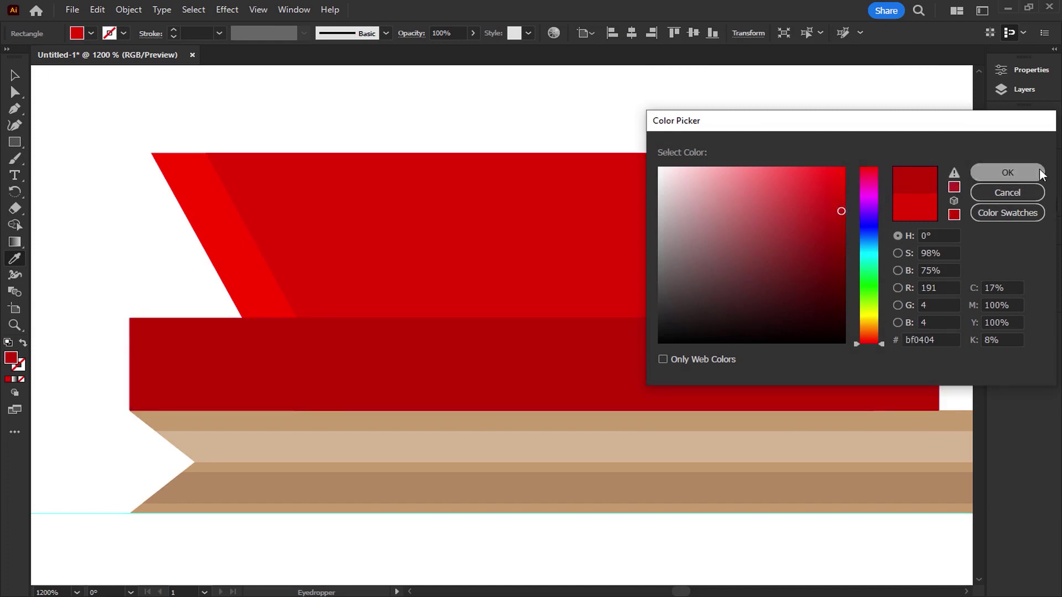
pyautogui.click(1007, 172)
pyautogui.click(14, 78)
pyautogui.click(324, 108)
# Step: Trim the dark red rectangle's two side overhangs to the front parallelogram's outline with Shape Builder
pyautogui.click(404, 222)
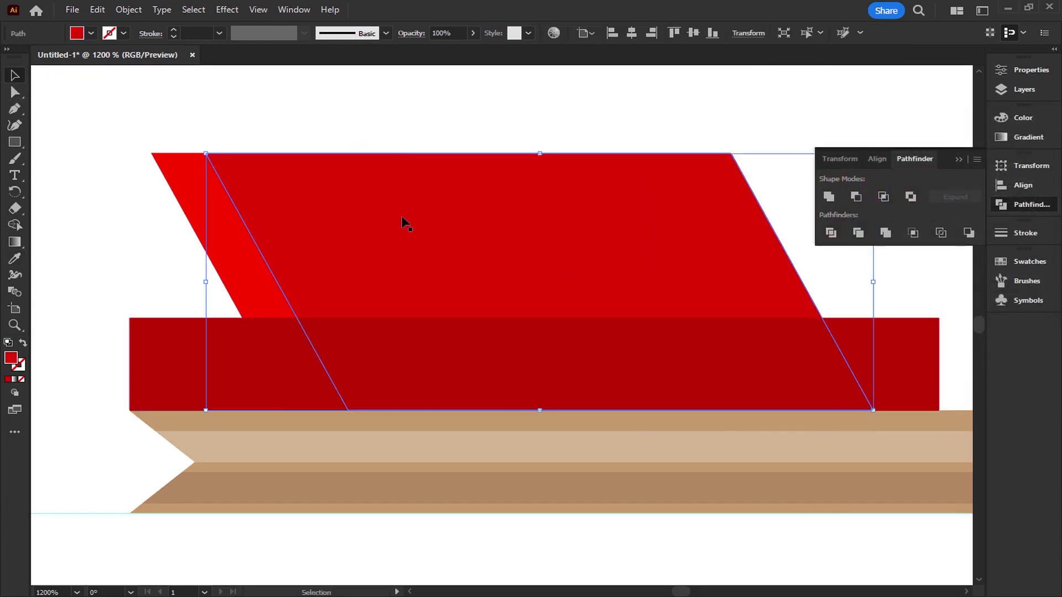
pyautogui.keyDown('shift'); pyautogui.click(408, 348); pyautogui.keyUp('shift')
pyautogui.click(15, 225)
pyautogui.keyDown('alt'); pyautogui.click(230, 351); pyautogui.keyUp('alt')
pyautogui.keyDown('alt'); pyautogui.click(915, 351); pyautogui.keyUp('alt')
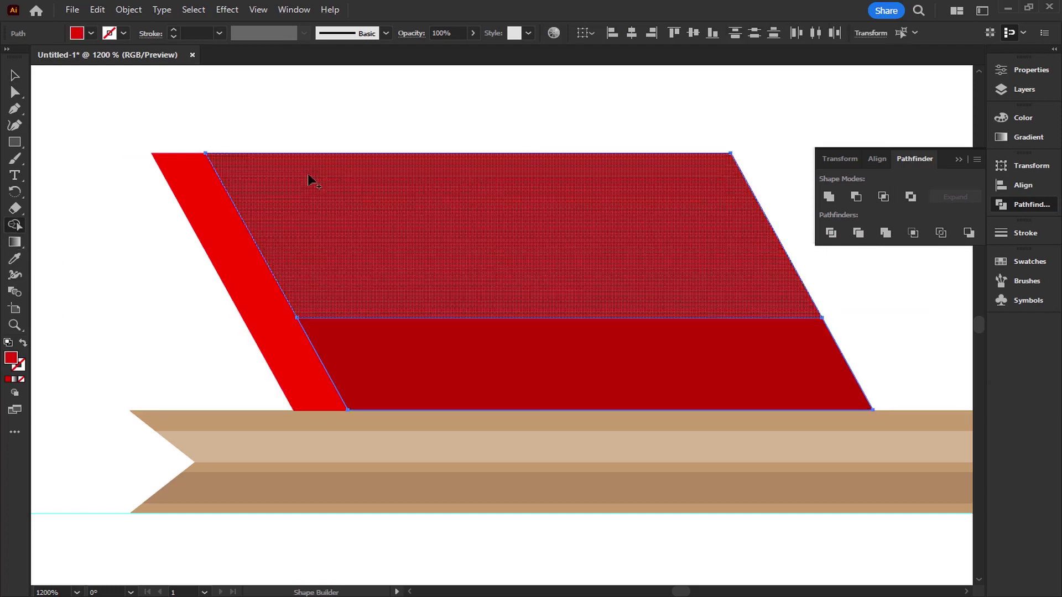
pyautogui.click(15, 78)
pyautogui.click(354, 92)
# Step: Draw a closed four-sided dark red shape with the Pen tool, rising from the shadow band near the fletching's right side
pyautogui.click(635, 378)
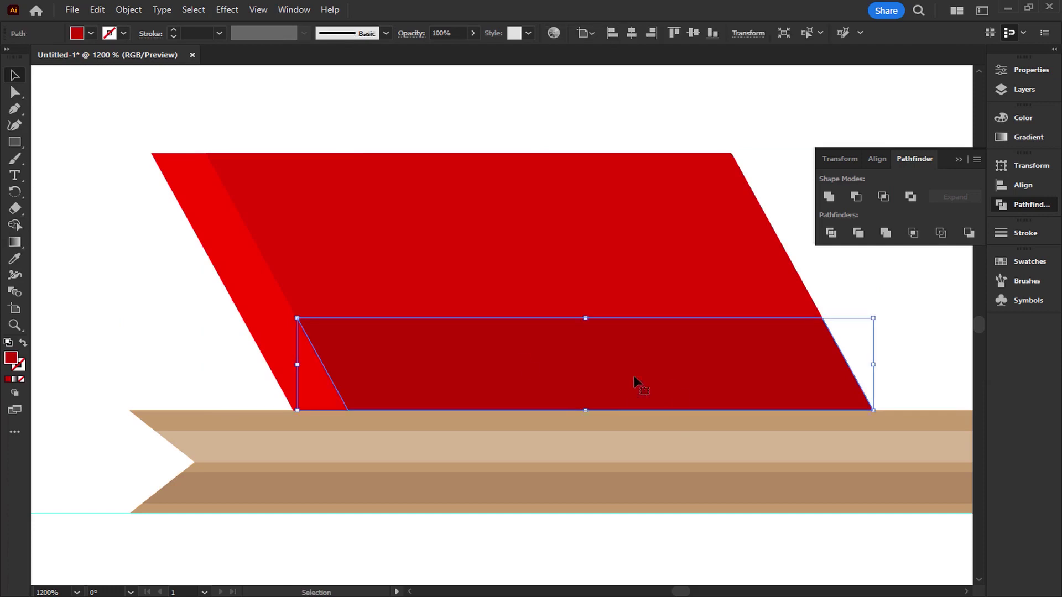
pyautogui.click(14, 109)
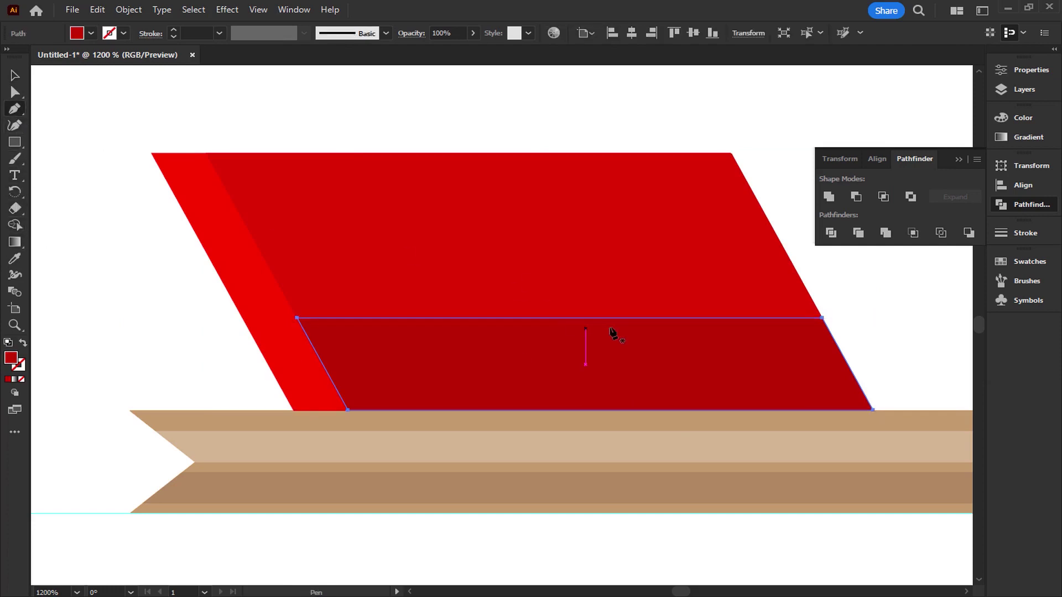
pyautogui.click(643, 267)
pyautogui.click(688, 256)
pyautogui.click(732, 349)
pyautogui.click(644, 359)
pyautogui.click(644, 267)
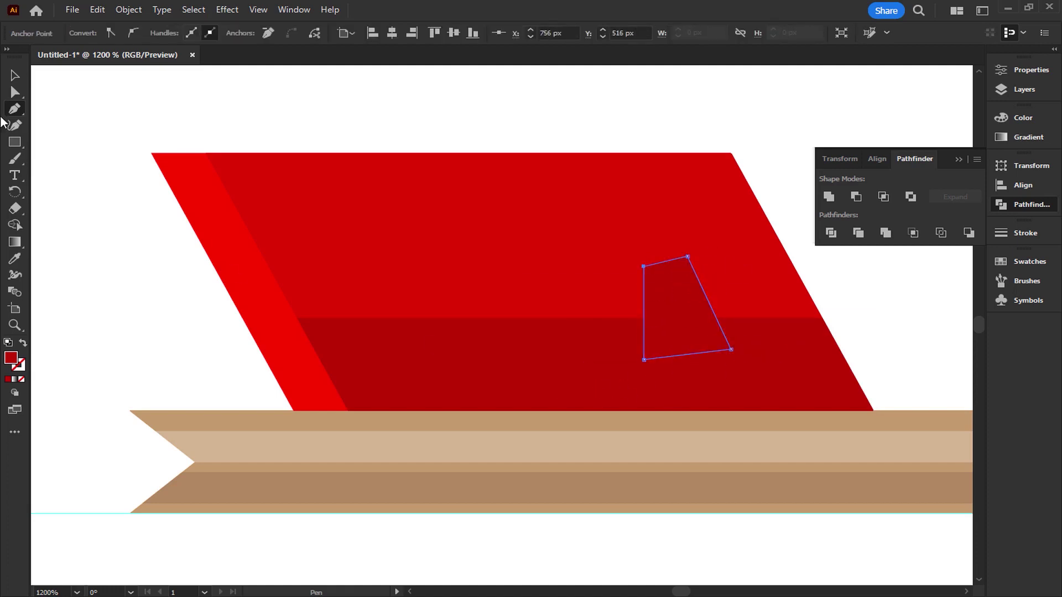
# Step: Round the two upper corners of the four-sided dark red shape to about 1.67 px
pyautogui.click(15, 92)
pyautogui.moveTo(658, 274)
pyautogui.mouseDown()
pyautogui.moveTo(678, 292)
pyautogui.moveTo(669, 282)
pyautogui.mouseUp()
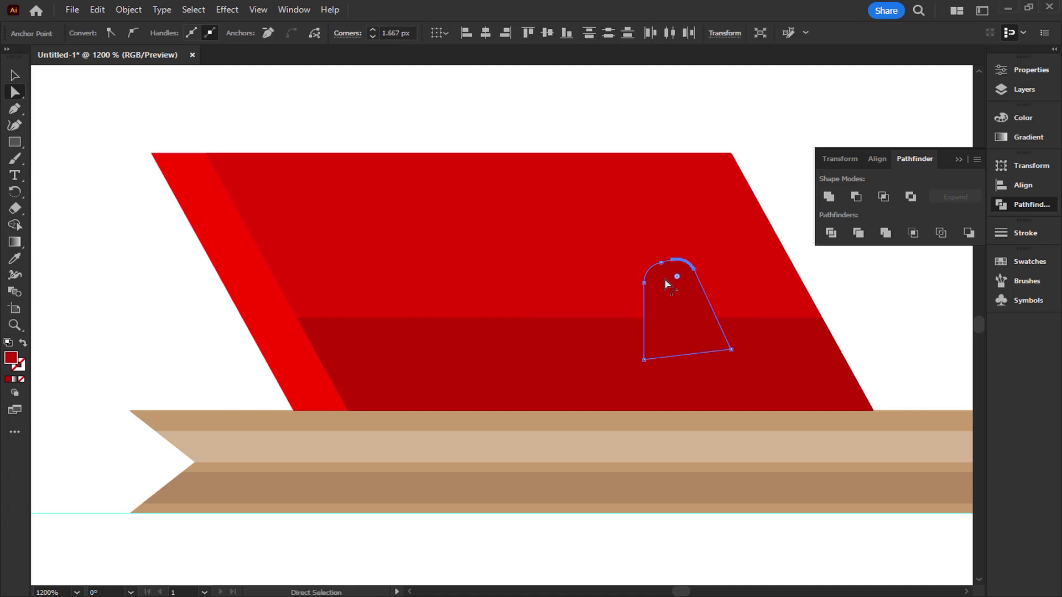
pyautogui.click(15, 76)
pyautogui.click(492, 105)
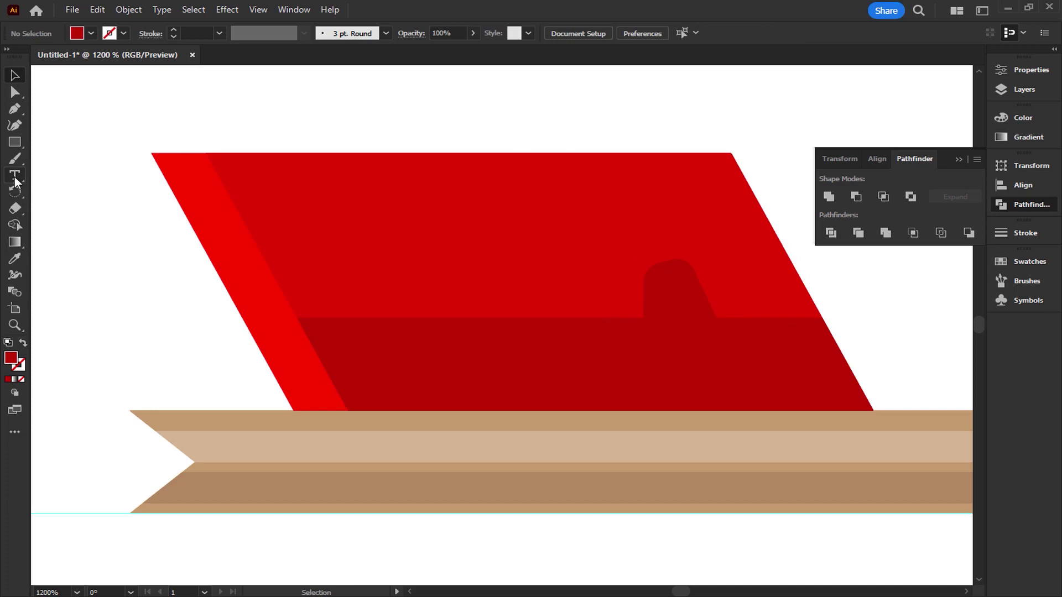
# Step: Draw a small closed five-sided dark red shape with the Pen tool, about 6 px wide, on the shadow band's upper edge near the fletching's left side
pyautogui.click(414, 329)
pyautogui.moveTo(436, 307); pyautogui.dragTo(465, 301)
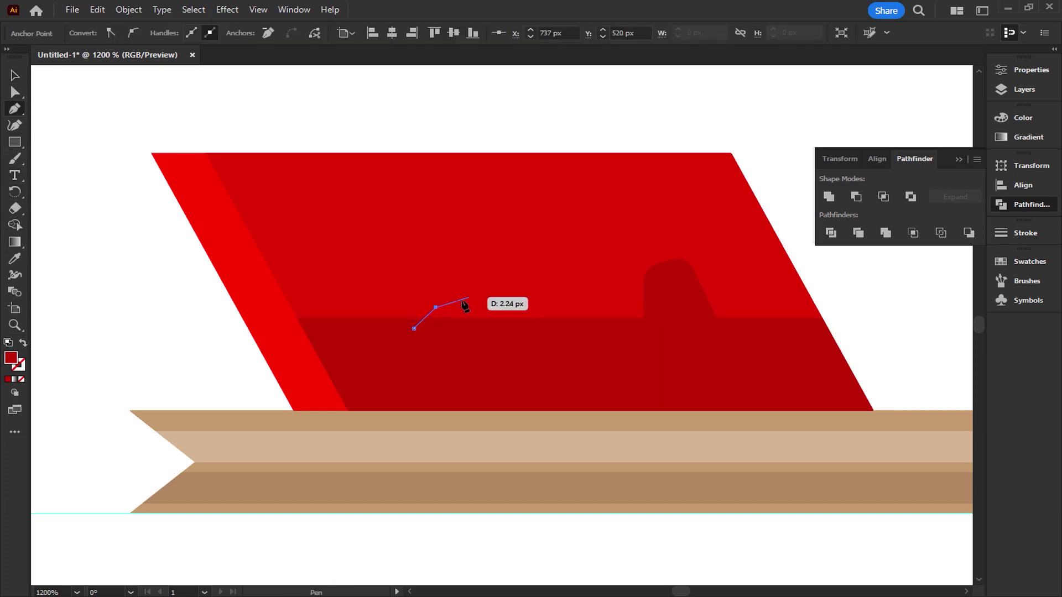
pyautogui.click(470, 314)
pyautogui.click(479, 328)
pyautogui.click(415, 329)
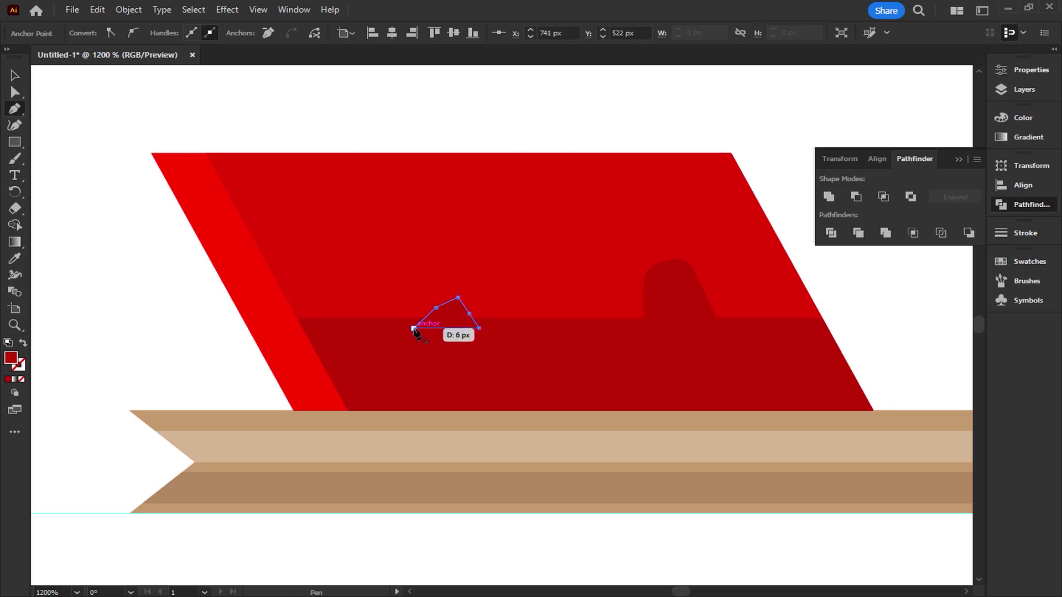
# Step: Round the upper corners of the small five-sided dark red shape into a smooth bump, and deselect it
pyautogui.click(17, 94)
pyautogui.click(436, 307)
pyautogui.moveTo(447, 319); pyautogui.dragTo(467, 325)
pyautogui.click(458, 298)
pyautogui.click(15, 76)
pyautogui.click(458, 99)
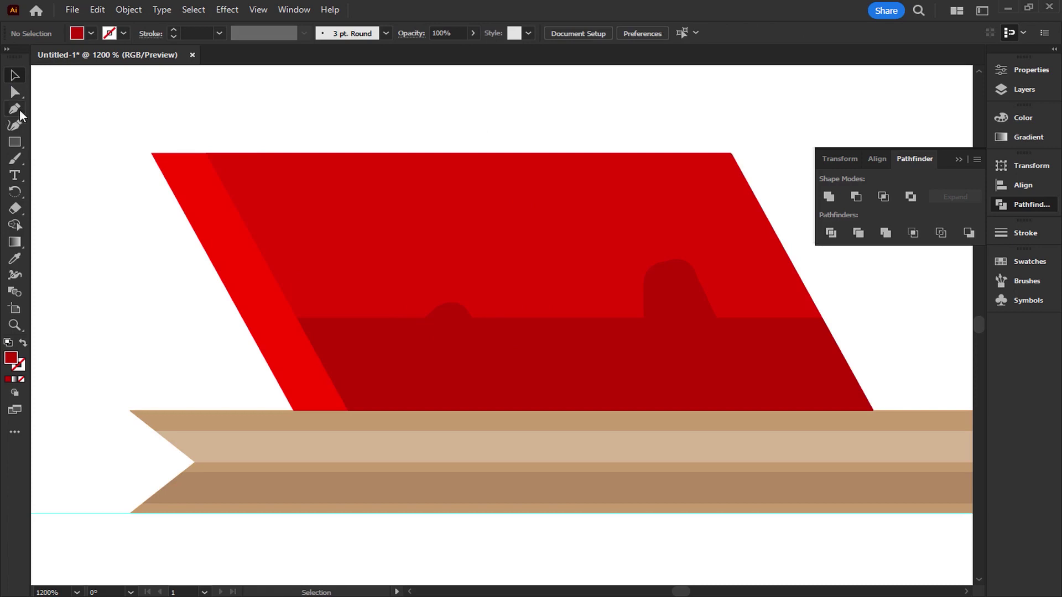
# Step: Set the fill to pink f98585 and draw a narrow downward-pointing triangle with the Pen tool across the fletching's upper edge near its left side
pyautogui.doubleClick(11, 359)
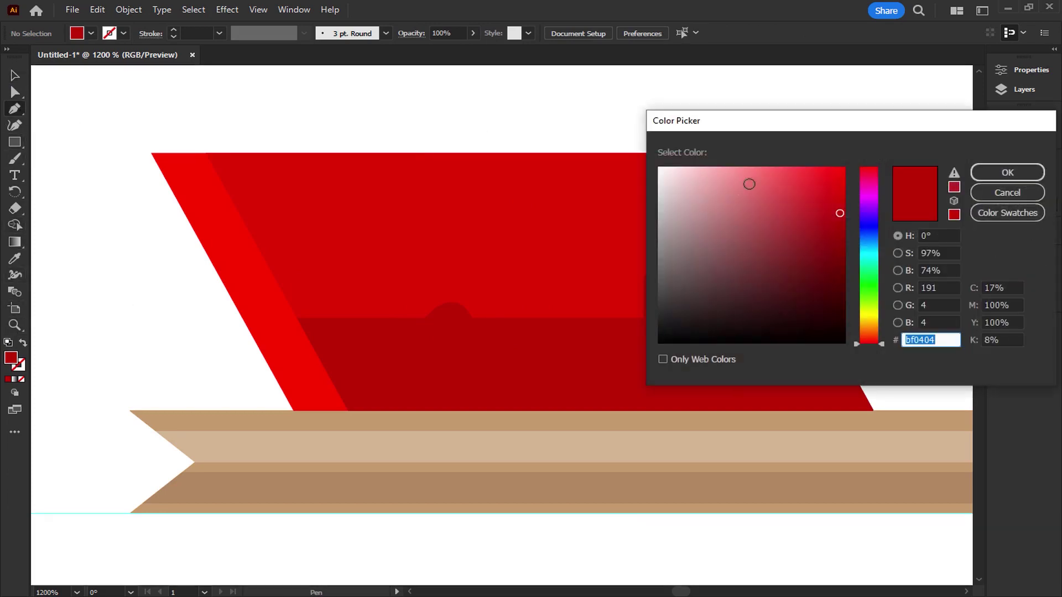
pyautogui.moveTo(797, 178)
pyautogui.mouseDown()
pyautogui.moveTo(782, 166)
pyautogui.moveTo(747, 174)
pyautogui.mouseUp()
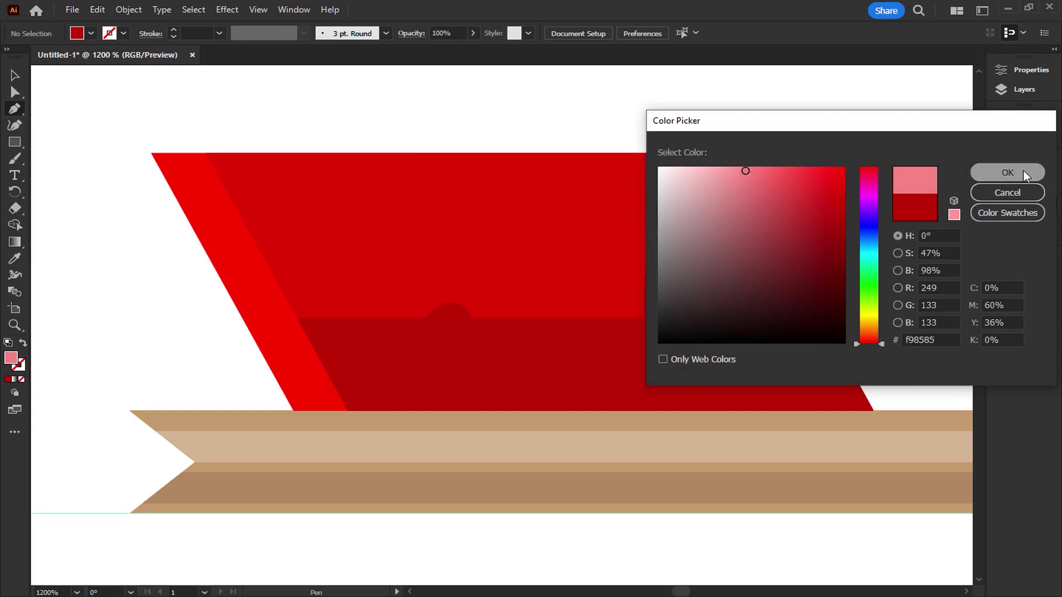
pyautogui.click(1022, 171)
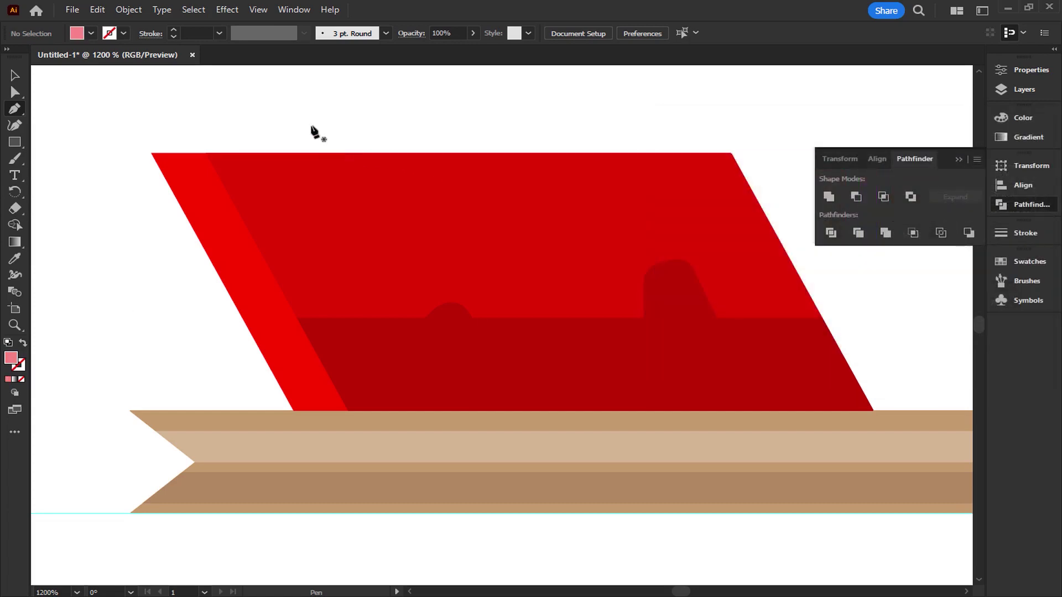
pyautogui.click(217, 91)
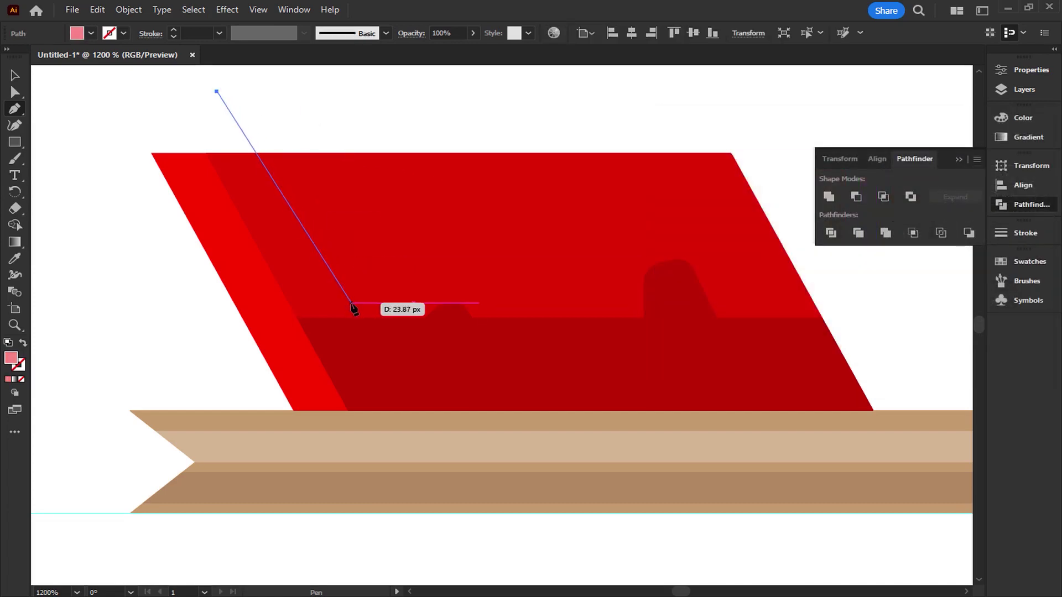
pyautogui.moveTo(352, 302); pyautogui.dragTo(285, 75)
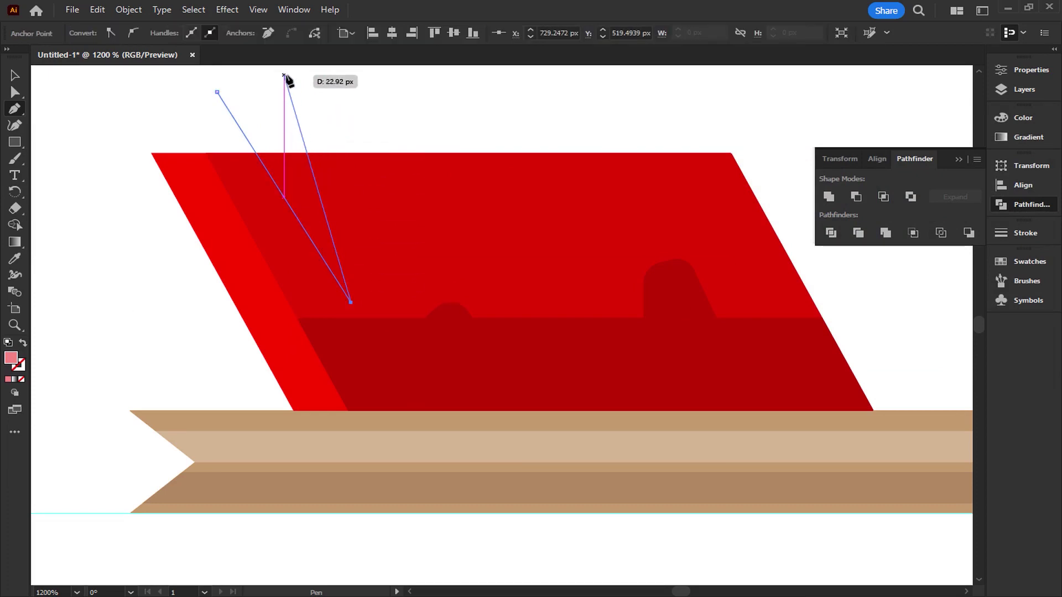
pyautogui.click(284, 75)
pyautogui.scroll(1, 285, 74)
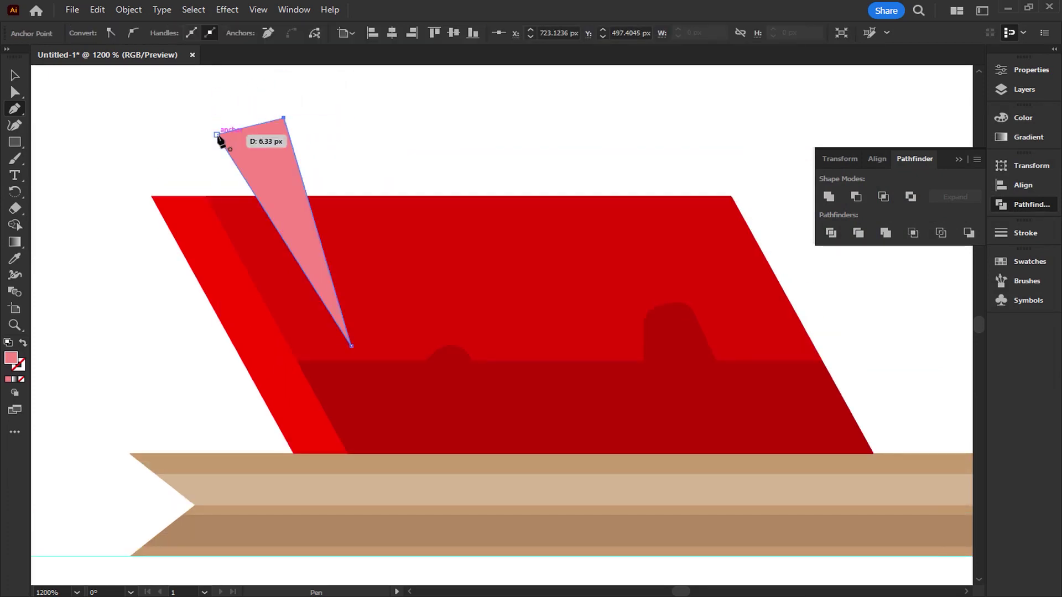
pyautogui.click(217, 135)
# Step: Draw two more downward-pointing pink triangles across the fletching's upper edge, a long one near the middle and a shorter one to its right
pyautogui.click(369, 145)
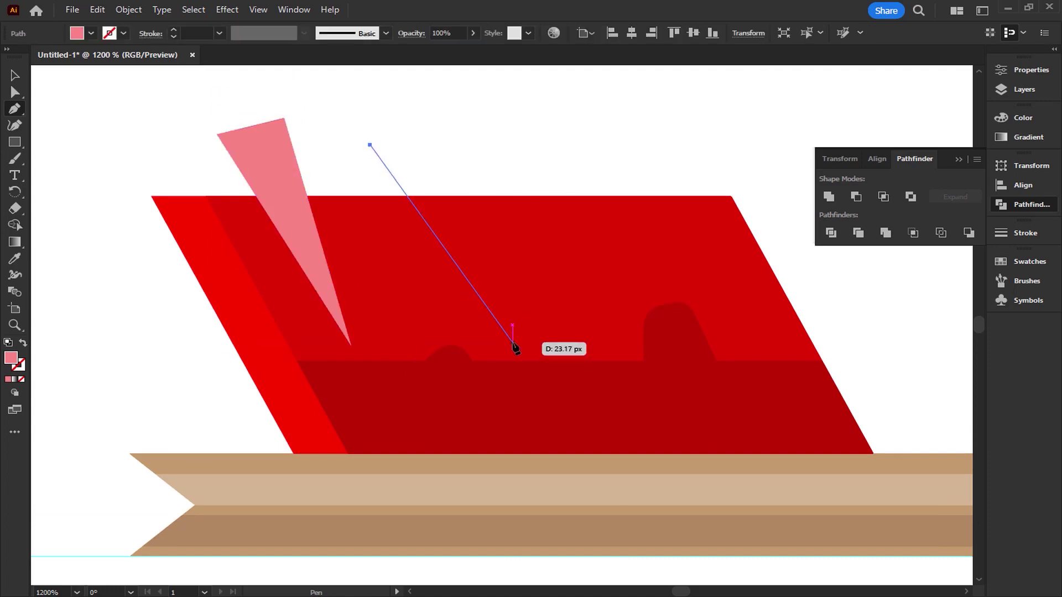
pyautogui.click(513, 342)
pyautogui.click(436, 93)
pyautogui.click(371, 146)
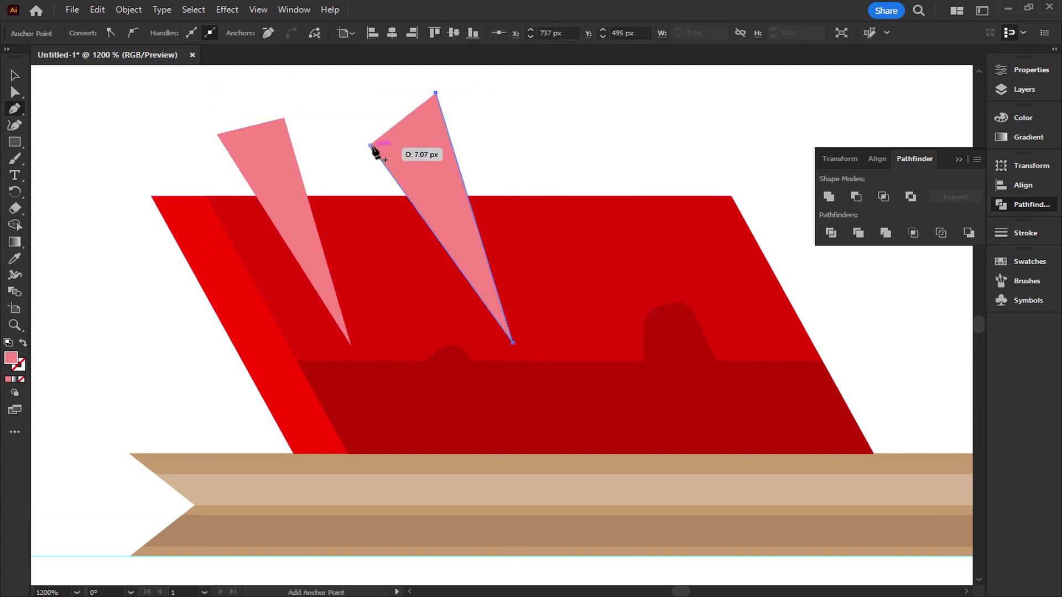
pyautogui.click(513, 153)
pyautogui.click(600, 278)
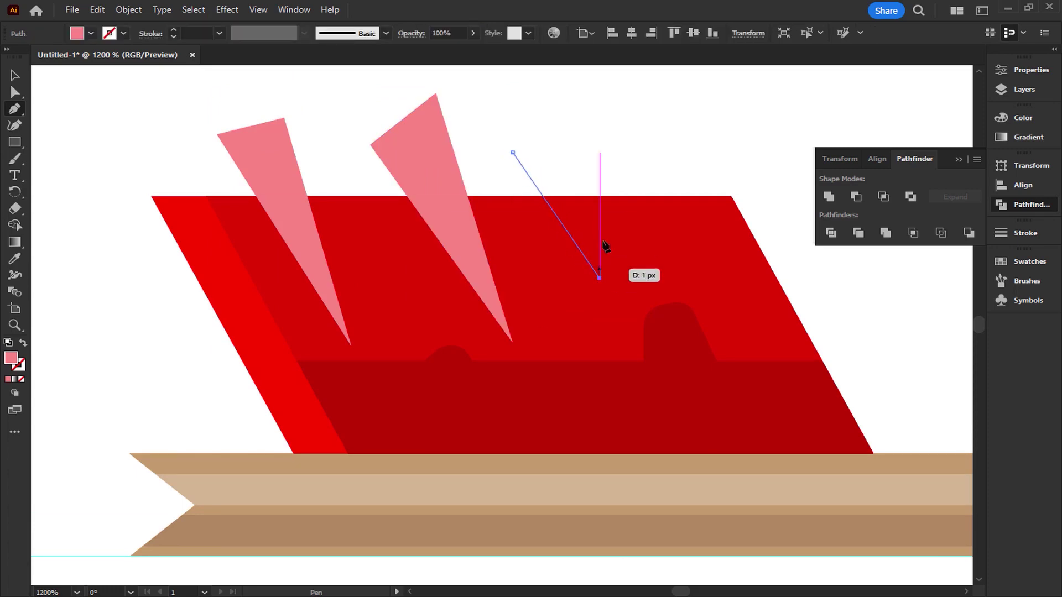
pyautogui.click(610, 114)
pyautogui.click(513, 152)
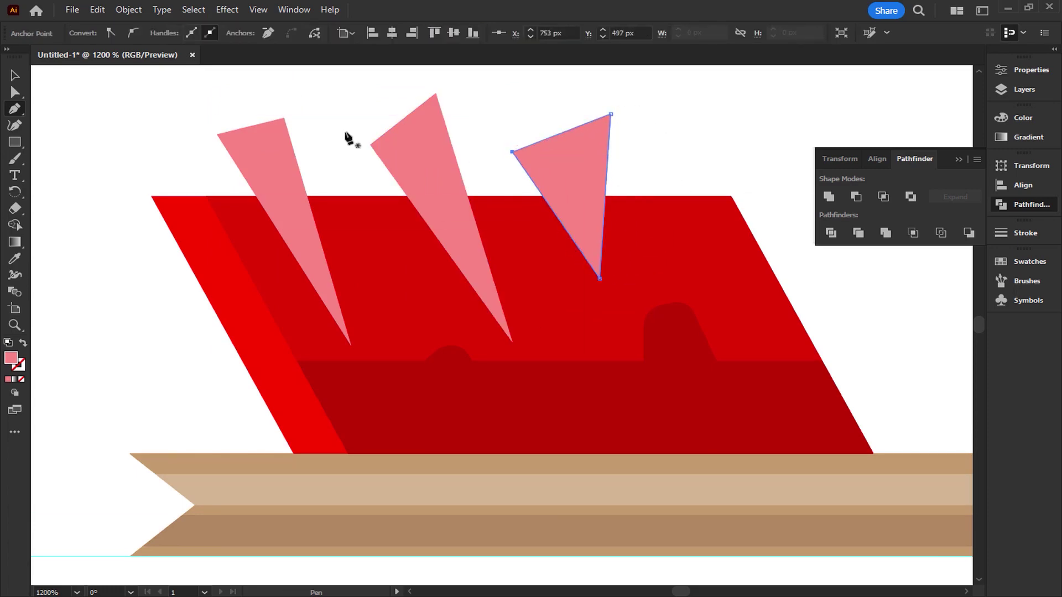
# Step: Cut three V-shaped notches into the fletching's front shape by removing the pink triangles with Shape Builder
pyautogui.click(14, 76)
pyautogui.moveTo(108, 140); pyautogui.dragTo(728, 219)
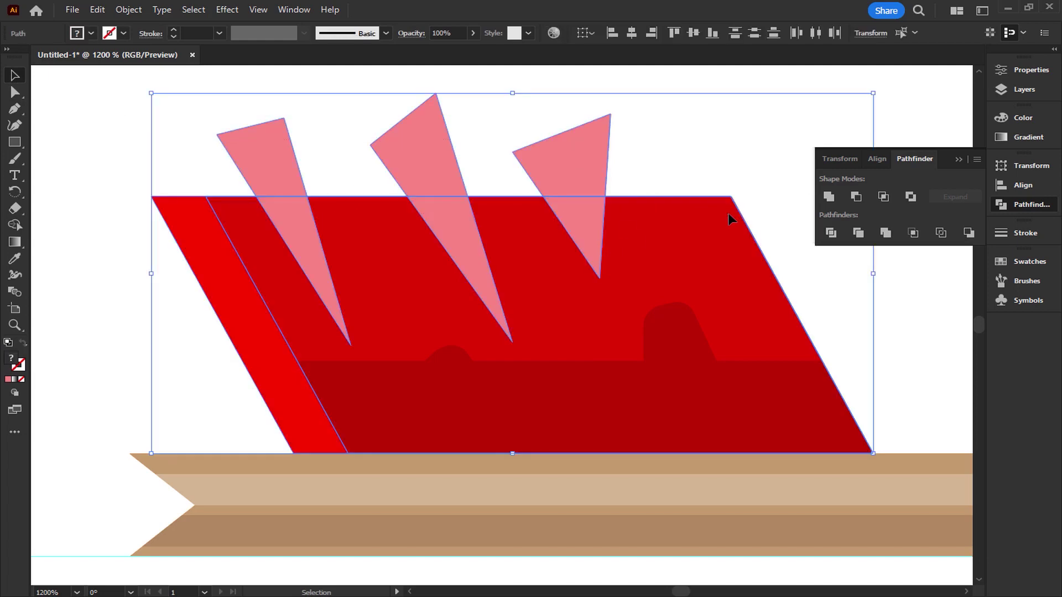
pyautogui.click(15, 225)
pyautogui.keyDown('alt'); pyautogui.click(291, 226); pyautogui.keyUp('alt')
pyautogui.keyDown('alt'); pyautogui.click(277, 171); pyautogui.keyUp('alt')
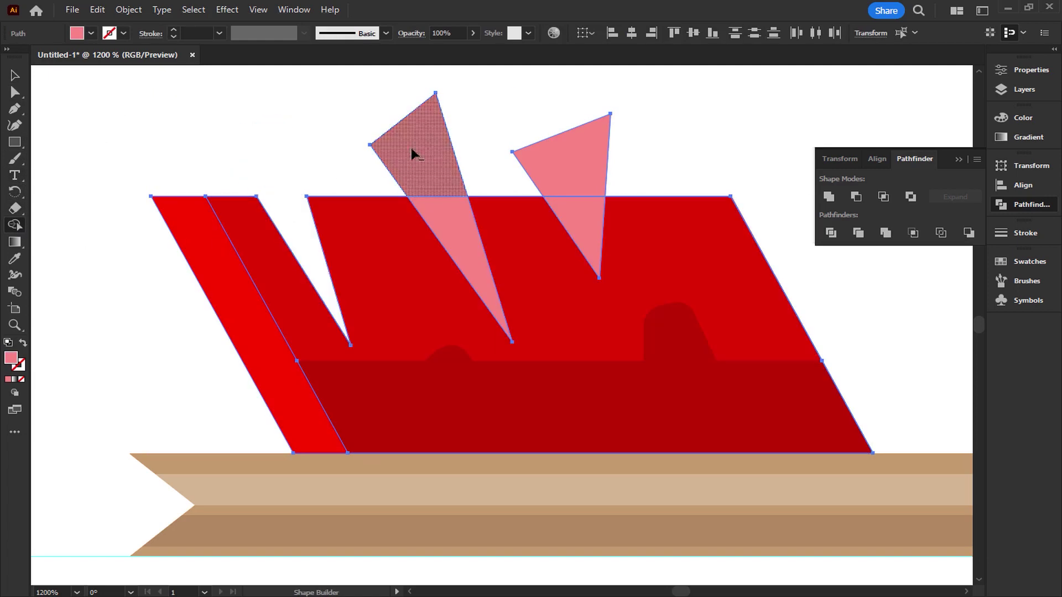
pyautogui.keyDown('alt'); pyautogui.click(412, 154); pyautogui.keyUp('alt')
pyautogui.keyDown('alt'); pyautogui.click(465, 243); pyautogui.keyUp('alt')
pyautogui.keyDown('alt'); pyautogui.click(586, 221); pyautogui.keyUp('alt')
pyautogui.keyDown('alt'); pyautogui.click(570, 160); pyautogui.keyUp('alt')
pyautogui.click(15, 76)
pyautogui.click(288, 92)
# Step: Draw a closed pink shape with the Pen tool whose slanted side fills a sliver of the left notch and whose body overlaps the red
pyautogui.moveTo(402, 311); pyautogui.dragTo(408, 282)
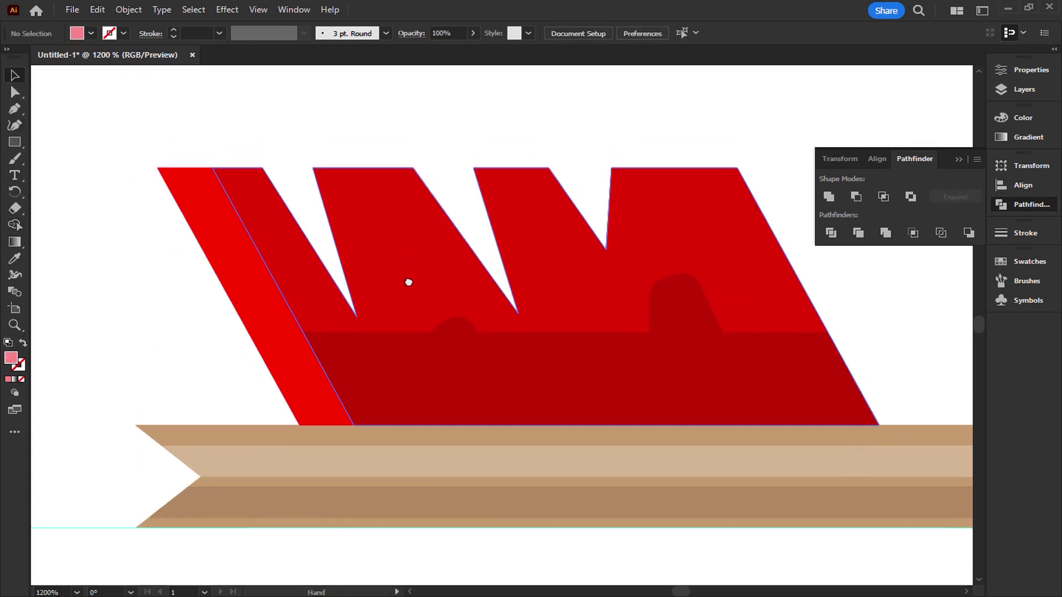
pyautogui.click(15, 109)
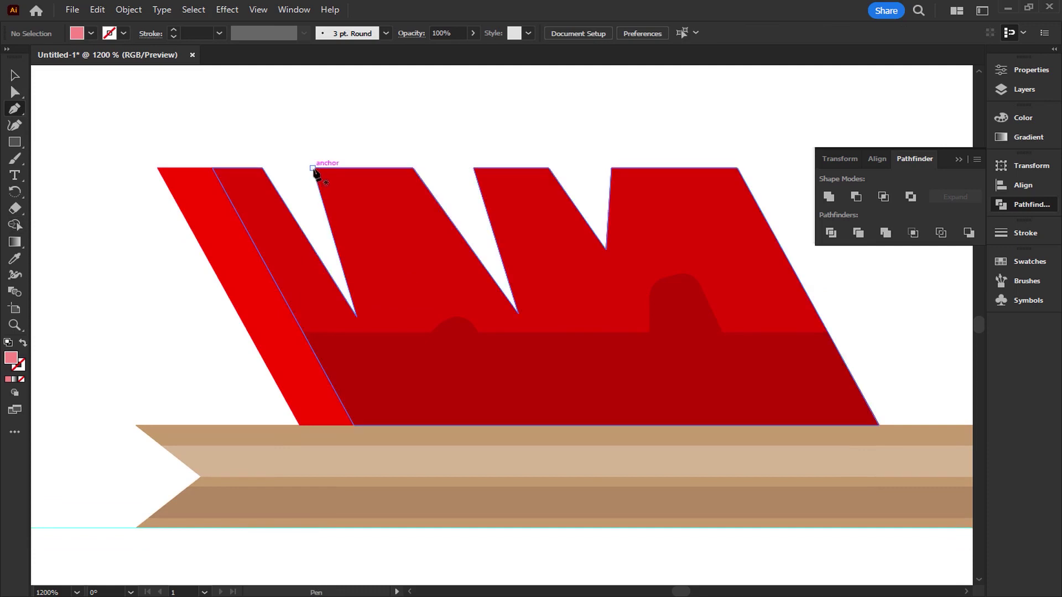
pyautogui.click(358, 169)
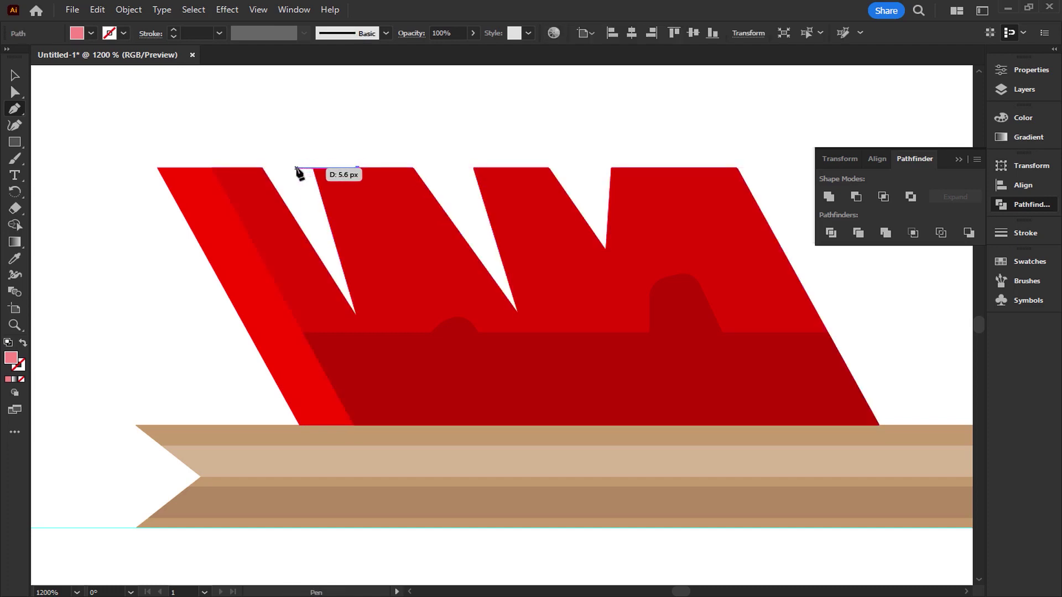
pyautogui.click(296, 168)
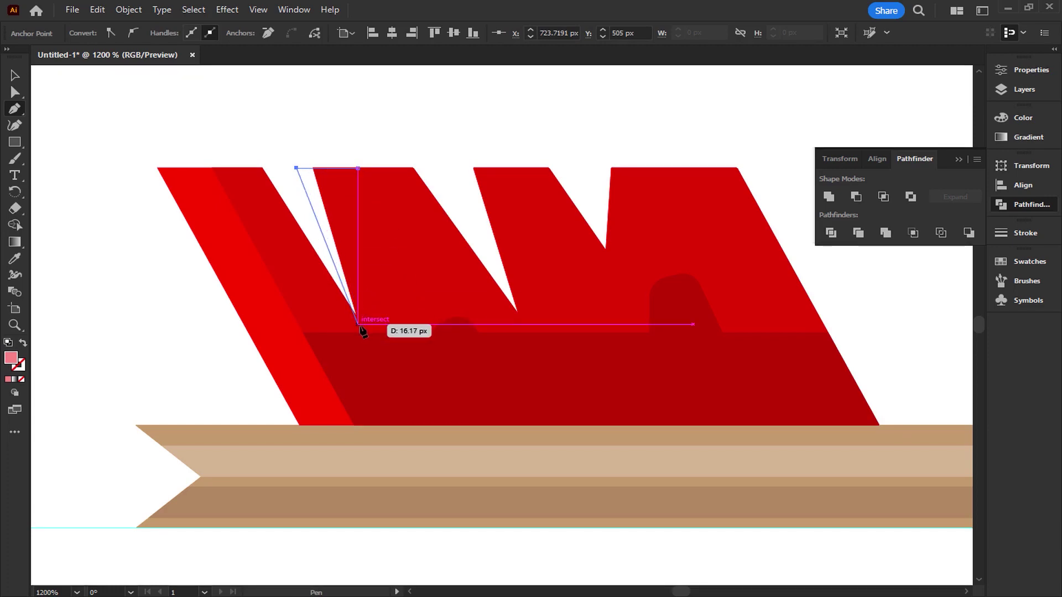
pyautogui.click(359, 323)
pyautogui.moveTo(399, 292); pyautogui.dragTo(409, 292)
pyautogui.click(419, 231)
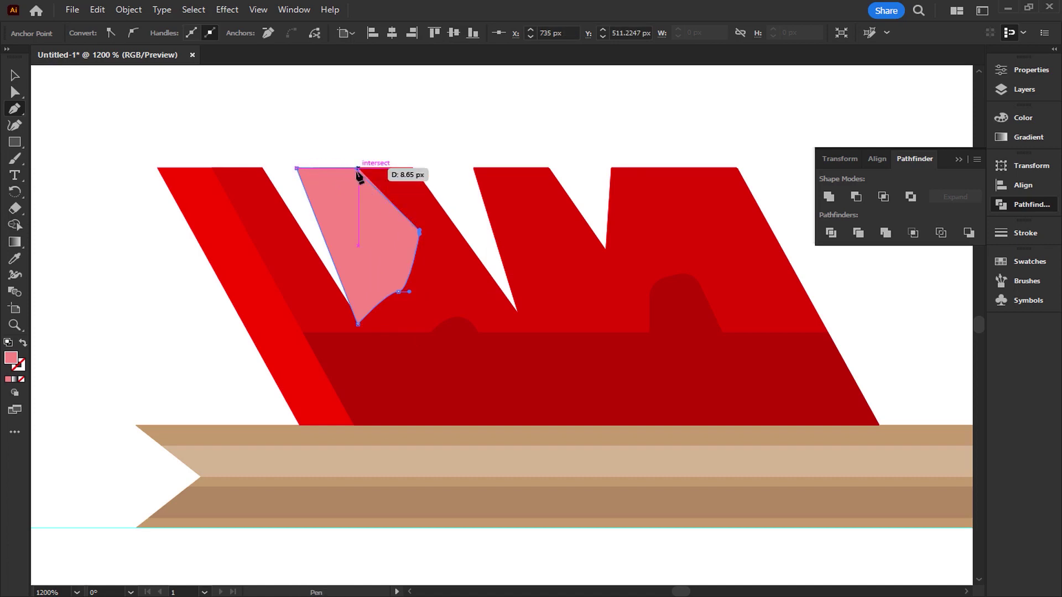
pyautogui.click(357, 168)
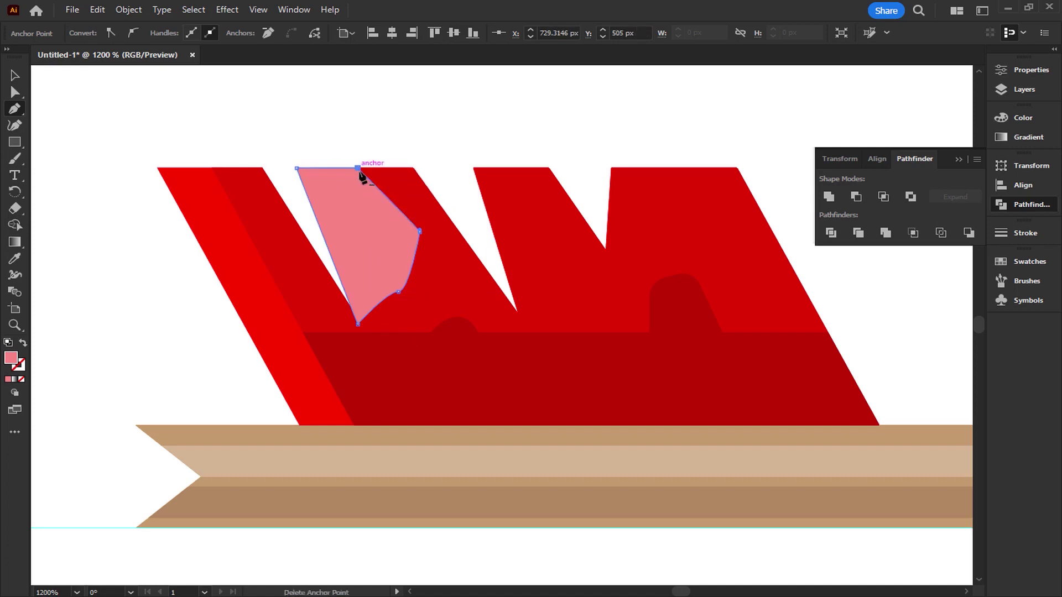
# Step: Draw a second closed pink shape with the Pen tool, its slanted side forming a sliver inside the middle notch
pyautogui.click(523, 169)
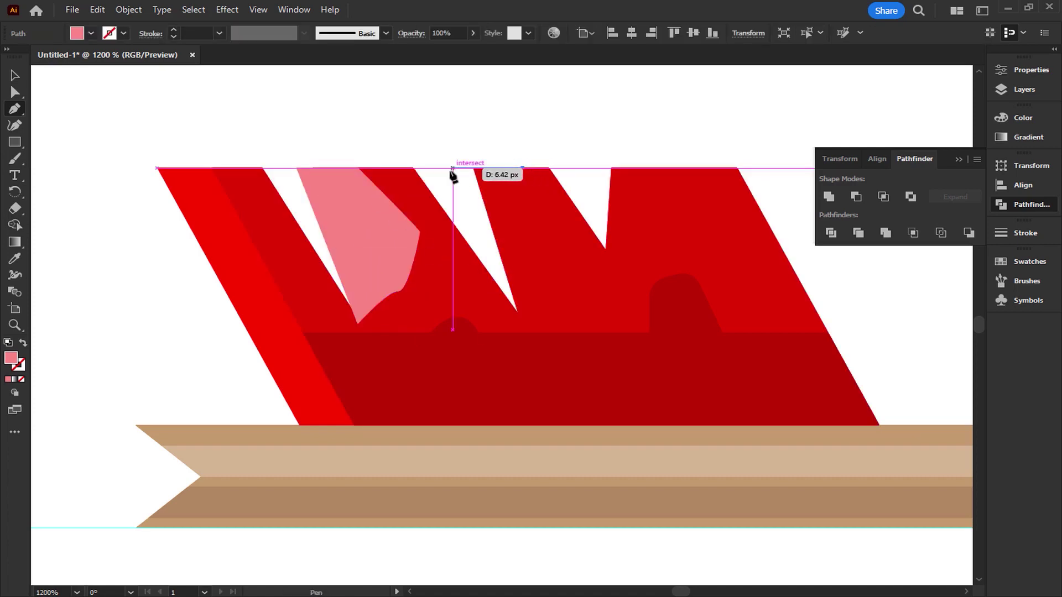
pyautogui.click(455, 168)
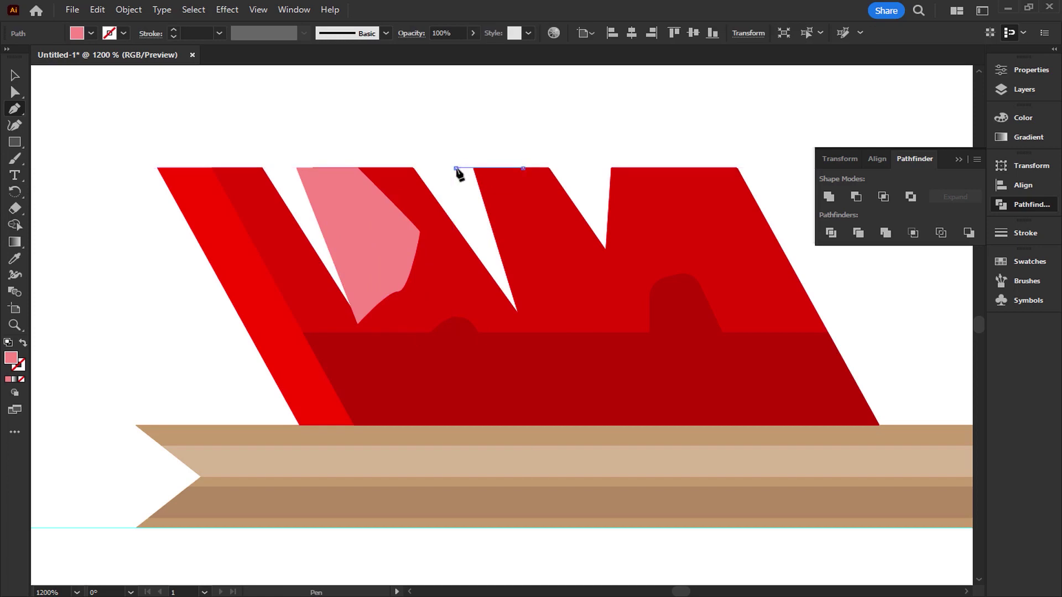
pyautogui.click(519, 320)
pyautogui.click(573, 302)
pyautogui.moveTo(574, 260); pyautogui.dragTo(562, 240)
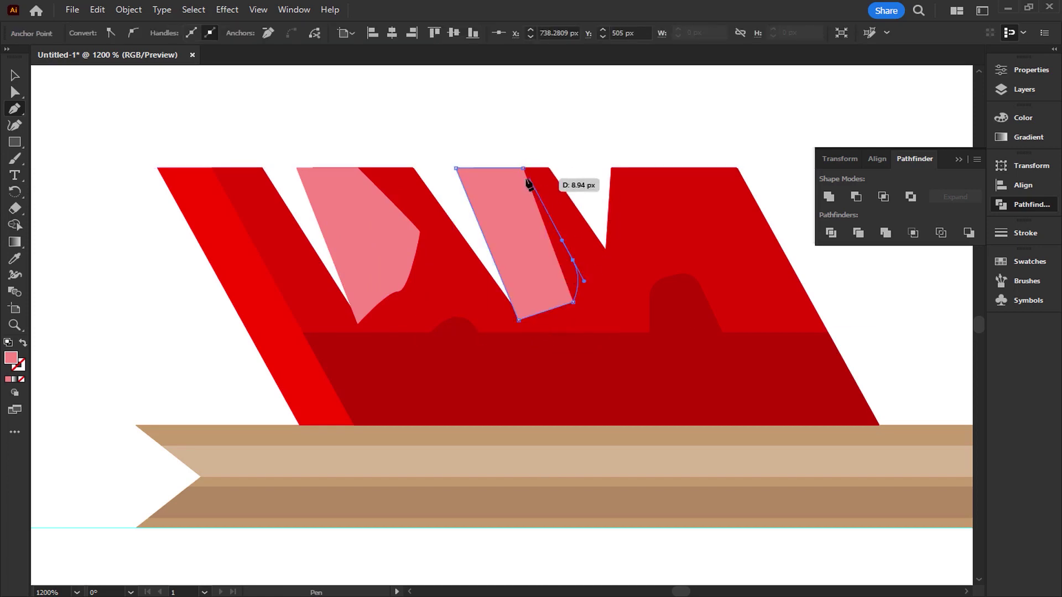
pyautogui.click(523, 168)
# Step: Draw a third closed pink shape with the Pen tool, its steep side forming a sliver inside the right notch, and deselect it
pyautogui.click(651, 168)
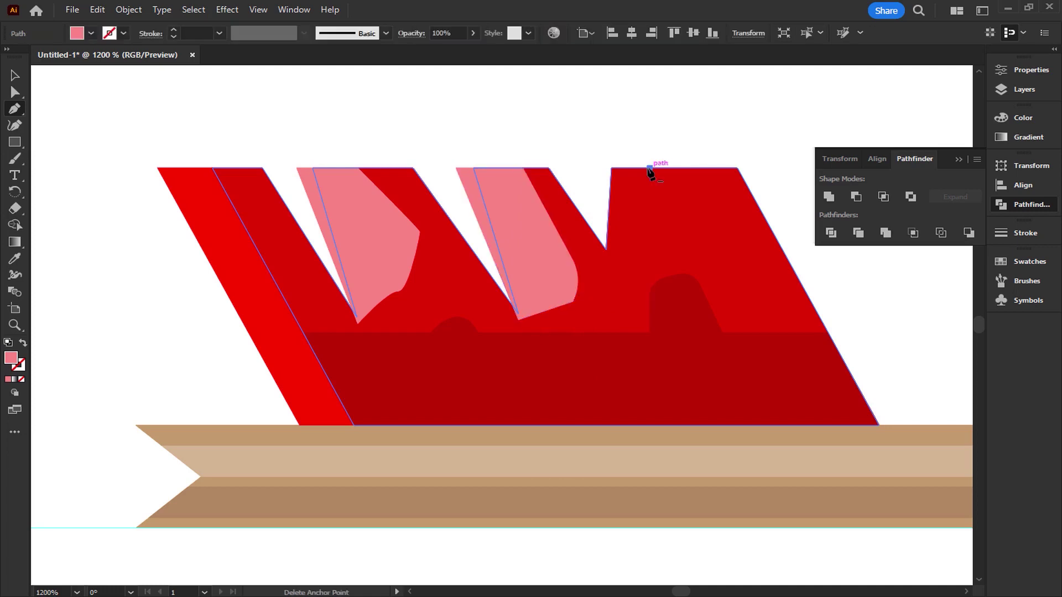
pyautogui.click(595, 168)
pyautogui.click(606, 297)
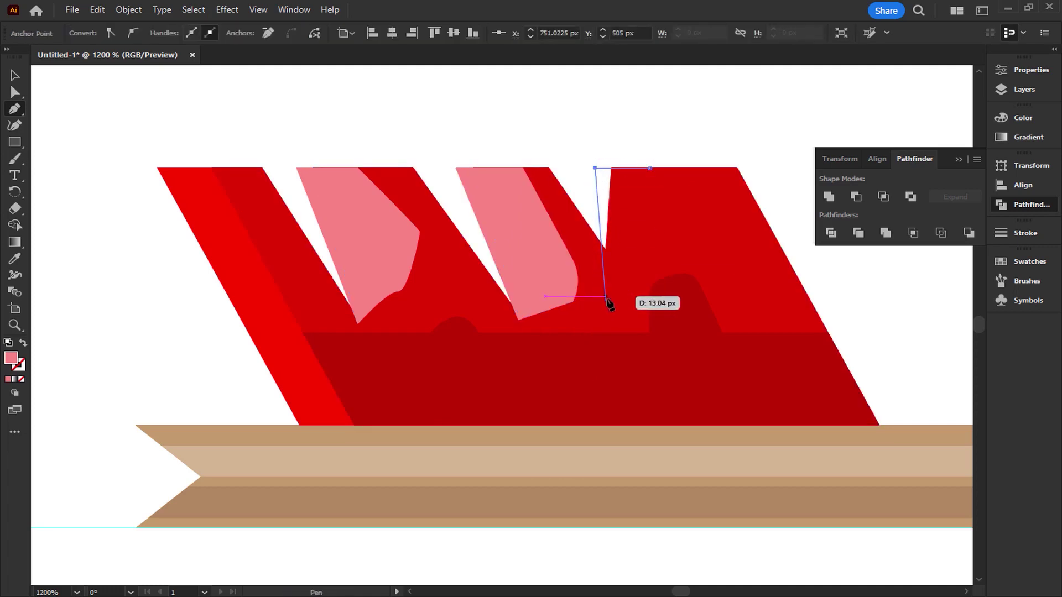
pyautogui.click(666, 274)
pyautogui.click(682, 209)
pyautogui.click(650, 169)
pyautogui.press('v')
pyautogui.click(284, 71)
# Step: Group the three pink shapes with the bright red back parallelogram, and send the group to the back
pyautogui.click(358, 218)
pyautogui.keyDown('shift'); pyautogui.click(507, 228); pyautogui.keyUp('shift')
pyautogui.keyDown('shift'); pyautogui.click(621, 220); pyautogui.keyUp('shift')
pyautogui.keyDown('shift'); pyautogui.click(225, 254); pyautogui.keyUp('shift')
pyautogui.rightClick(225, 253)
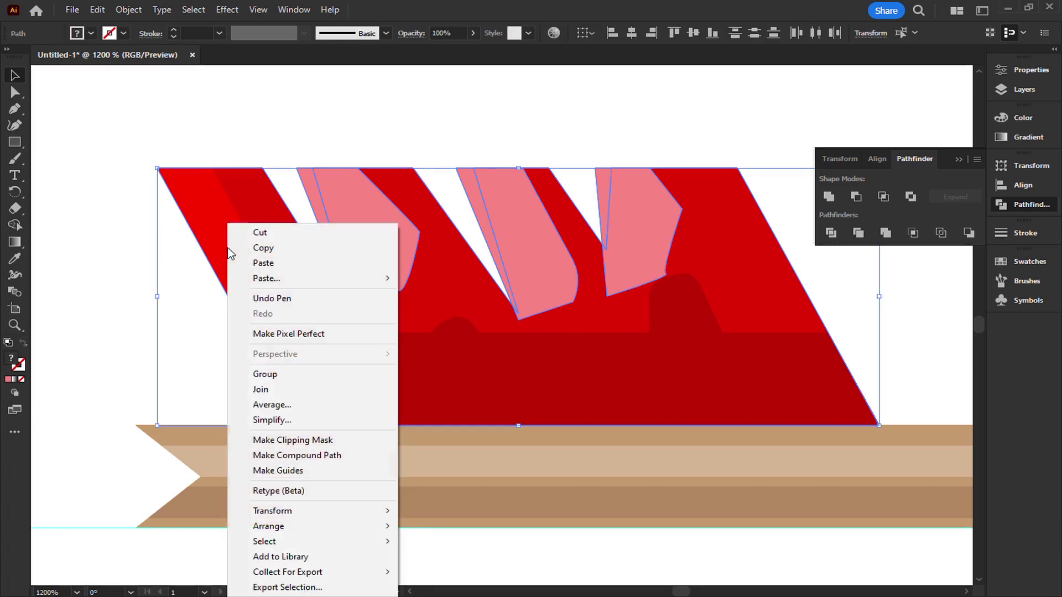
pyautogui.click(243, 372)
pyautogui.rightClick(240, 210)
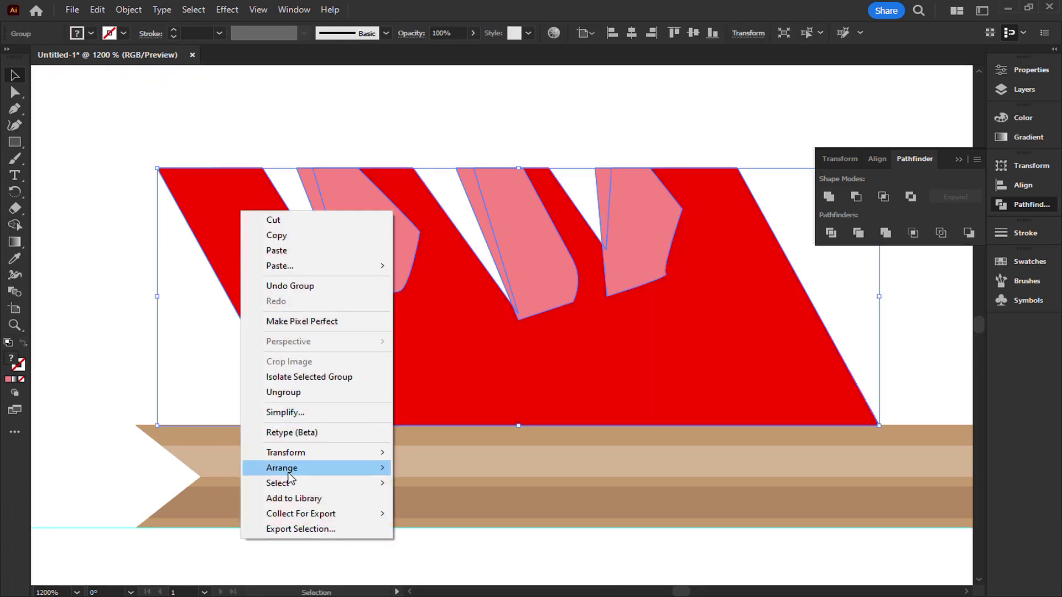
pyautogui.moveTo(289, 482)
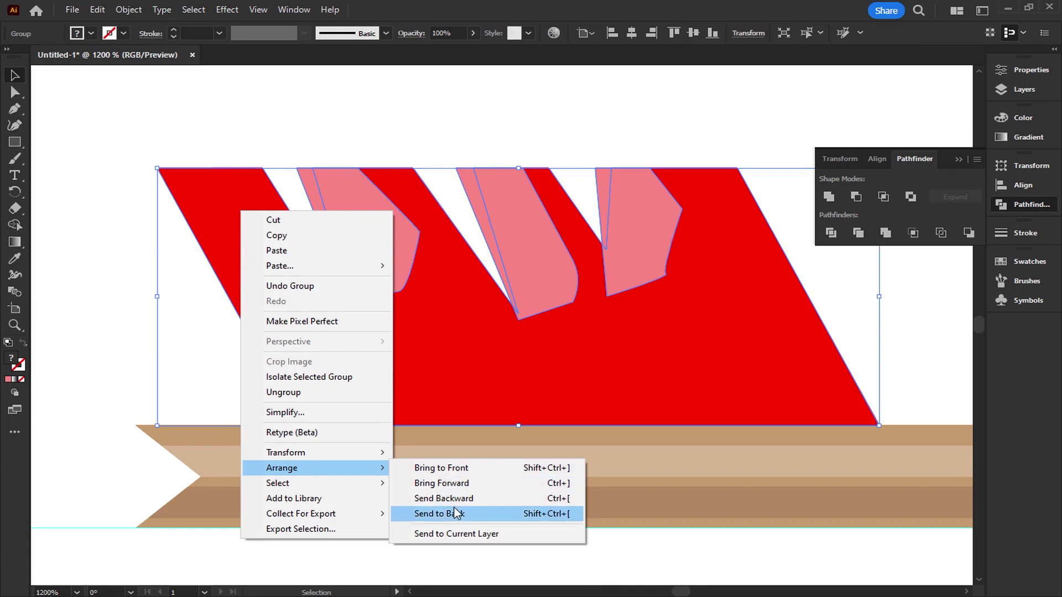
pyautogui.click(455, 514)
pyautogui.click(385, 77)
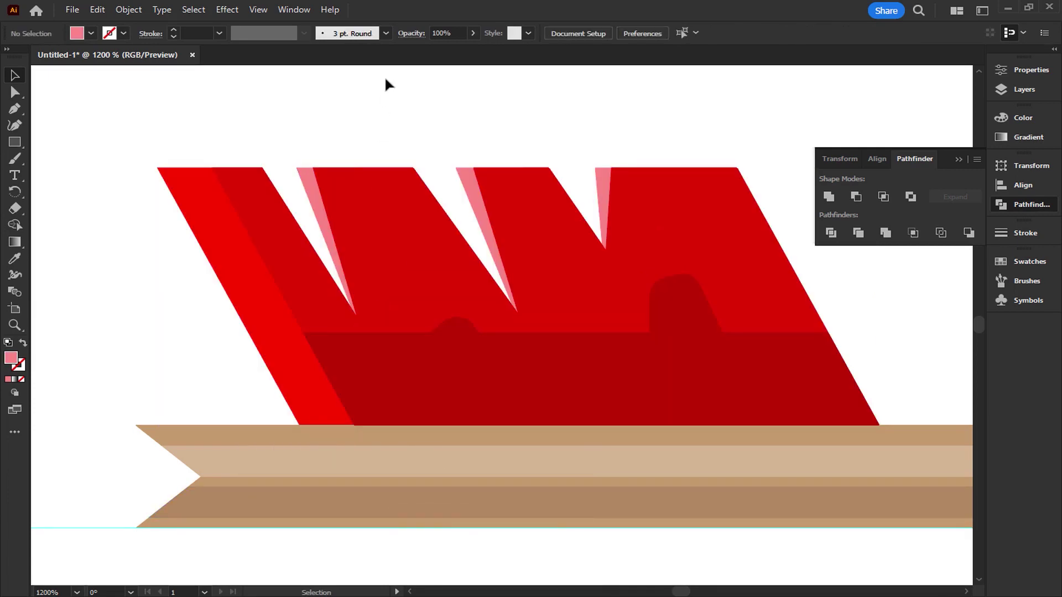
# Step: Sample the back parallelogram's bright red as the fill for the whole back group
pyautogui.click(311, 184)
pyautogui.click(15, 259)
pyautogui.click(216, 226)
pyautogui.click(13, 78)
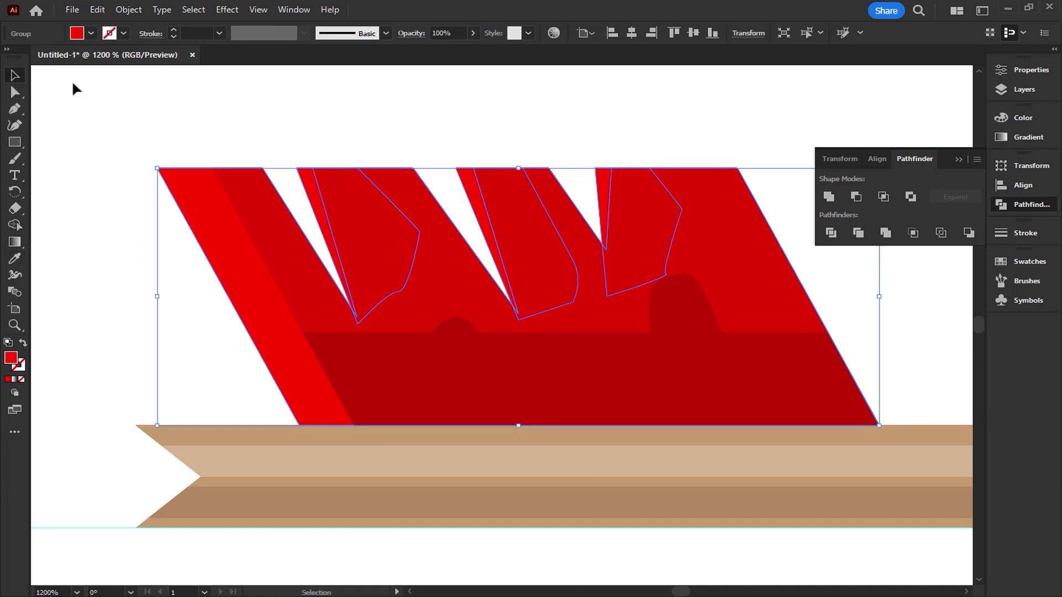
pyautogui.click(188, 81)
# Step: Set the back group's fill to the lighter red f74646
pyautogui.click(242, 267)
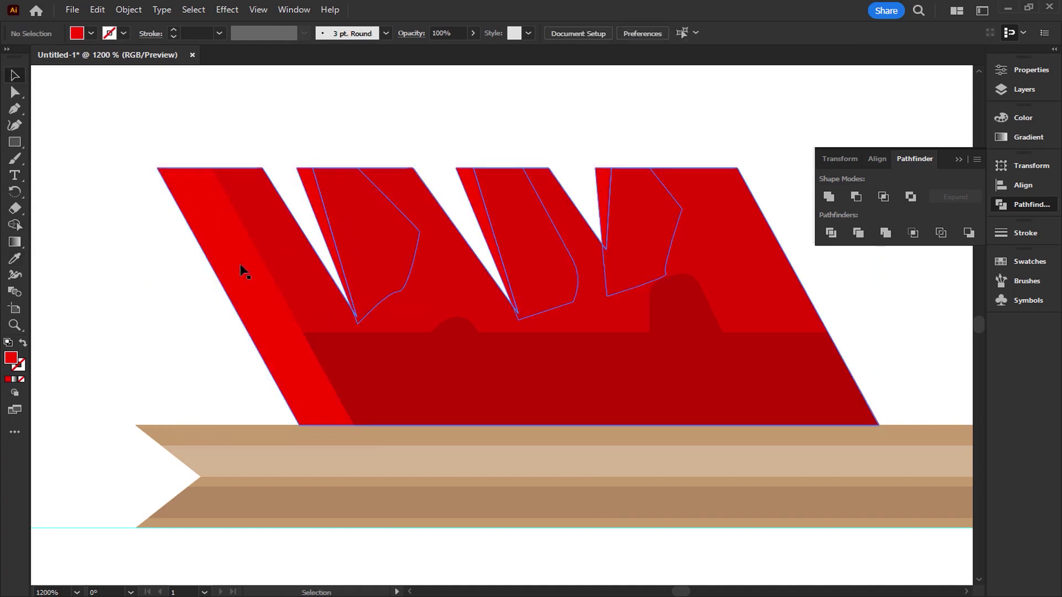
pyautogui.doubleClick(12, 359)
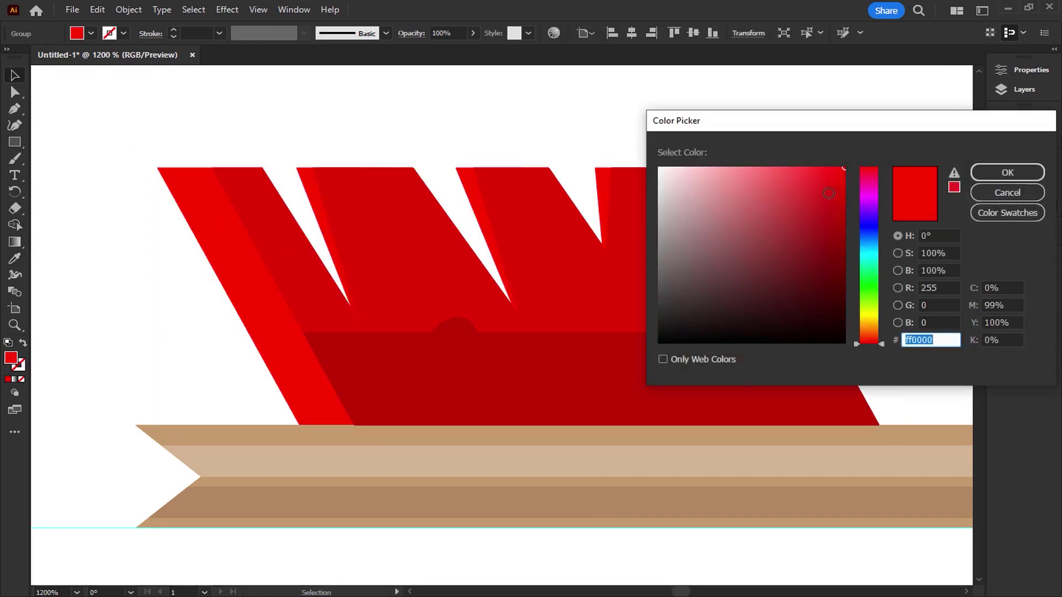
pyautogui.click(784, 175)
pyautogui.moveTo(784, 175)
pyautogui.mouseDown()
pyautogui.moveTo(744, 175)
pyautogui.moveTo(795, 172)
pyautogui.mouseUp()
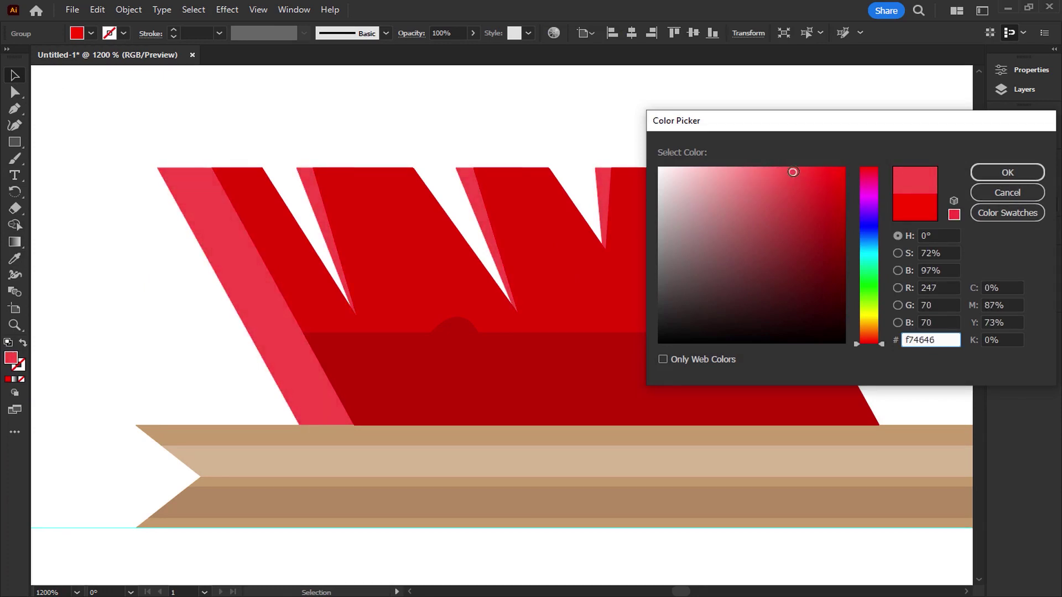
pyautogui.click(977, 174)
# Step: Set the fill of the notched front fletching shape to the darker red b50b0b
pyautogui.click(428, 217)
pyautogui.doubleClick(11, 359)
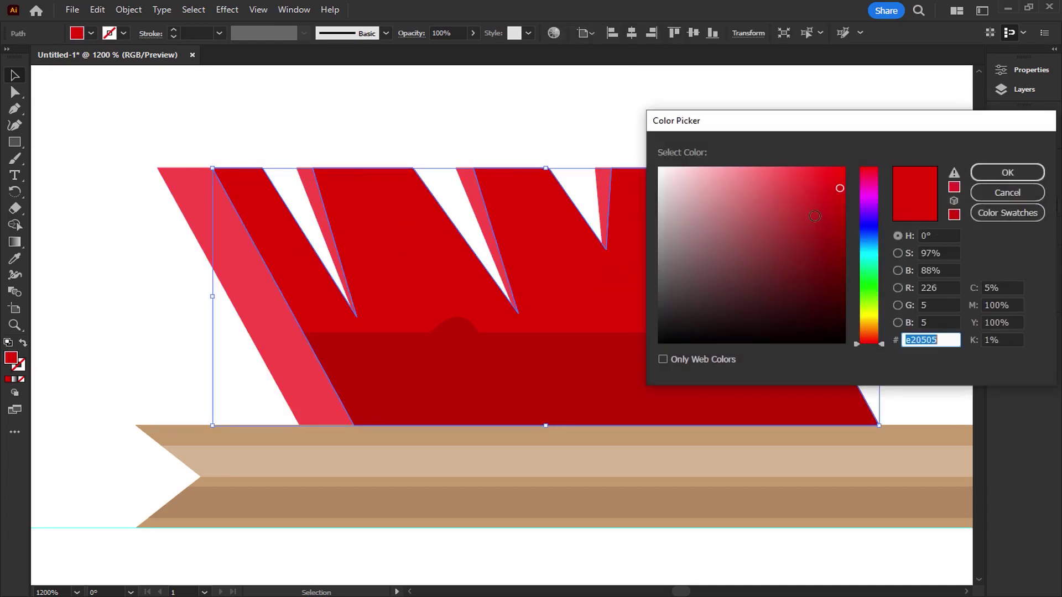
pyautogui.moveTo(840, 190); pyautogui.dragTo(829, 213)
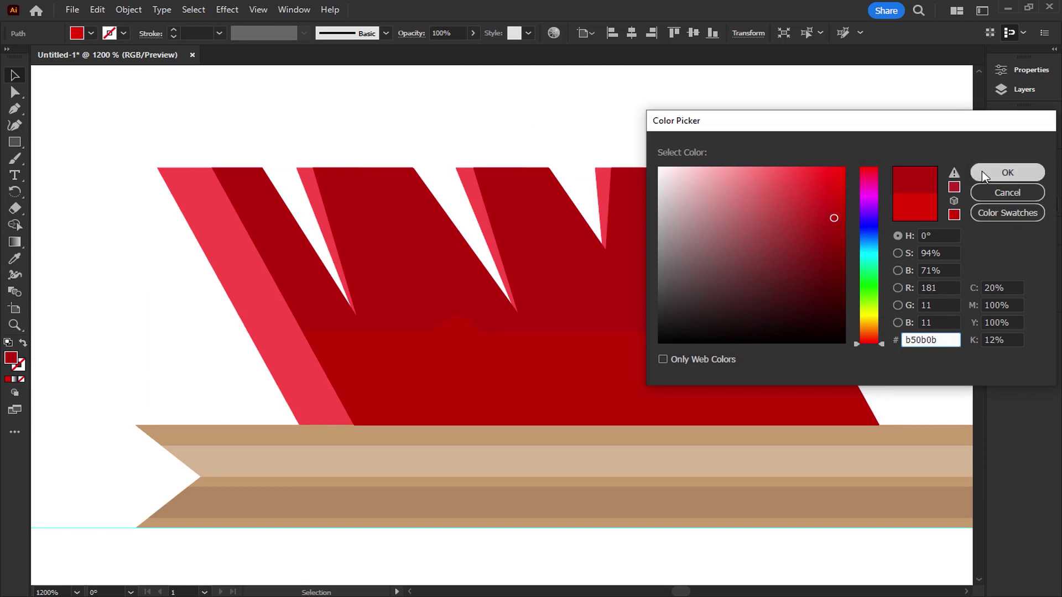
pyautogui.click(1008, 172)
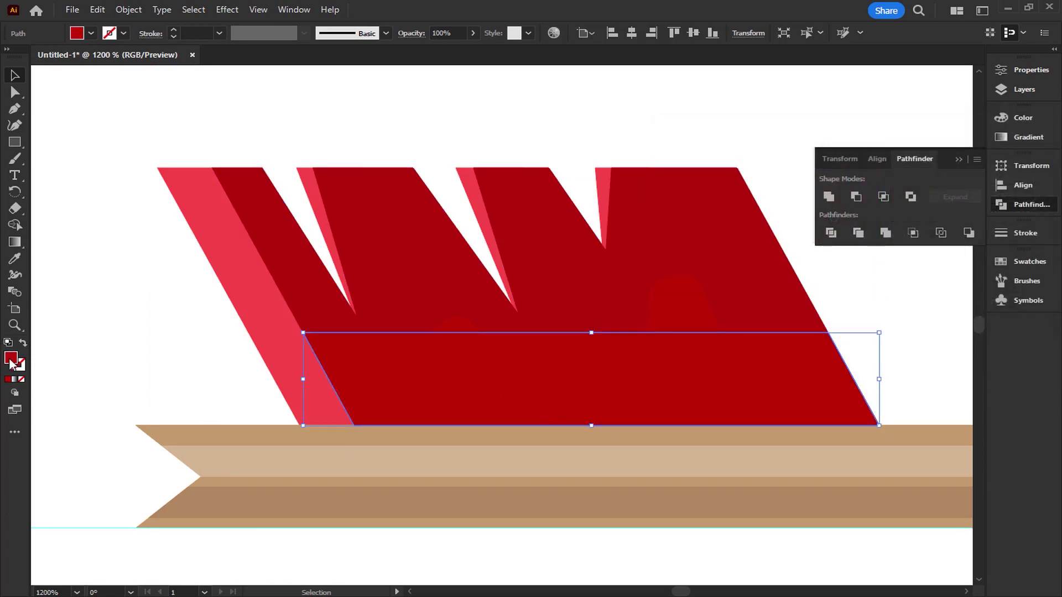
# Step: Set the fill of the band along the fletching's lower edge to the deep red 9b0404
pyautogui.doubleClick(11, 360)
pyautogui.moveTo(840, 214); pyautogui.dragTo(842, 235)
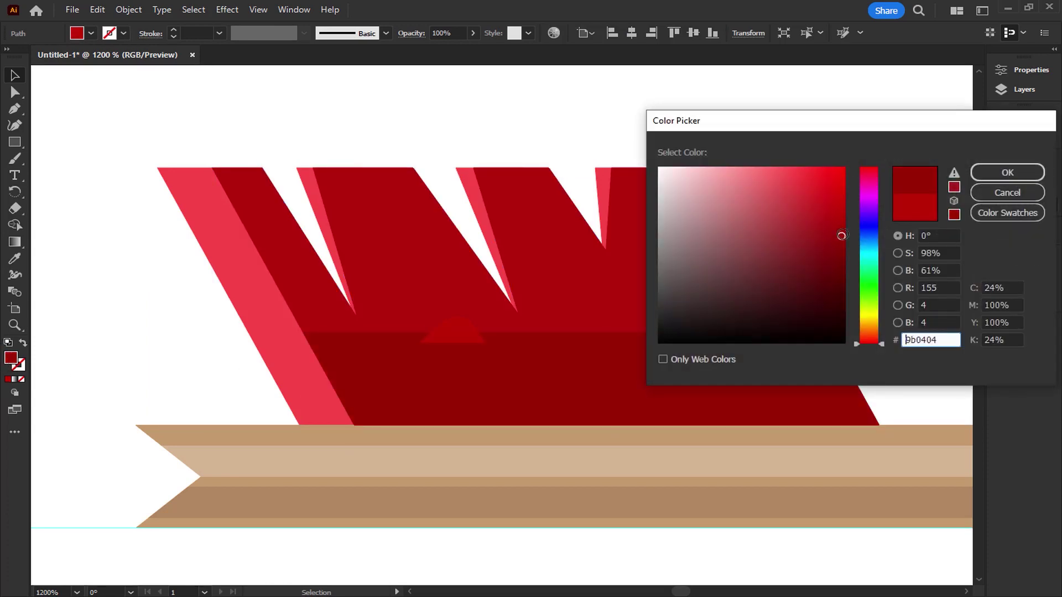
pyautogui.click(1007, 172)
# Step: Group the two small rounded bumps with the dark lower band of the fletching
pyautogui.click(695, 348)
pyautogui.keyDown('shift'); pyautogui.click(455, 333); pyautogui.keyUp('shift')
pyautogui.keyDown('shift'); pyautogui.click(469, 375); pyautogui.keyUp('shift')
pyautogui.rightClick(457, 377)
pyautogui.click(499, 154)
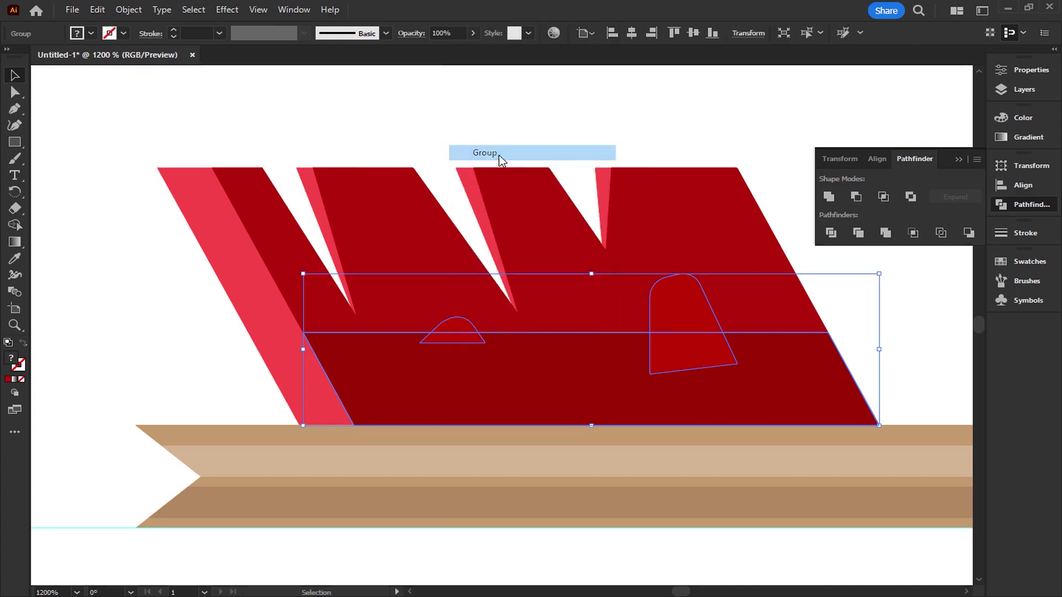
# Step: Sample the lower band's deep red as the fill for the whole group, and deselect it
pyautogui.click(15, 260)
pyautogui.click(467, 376)
pyautogui.click(15, 78)
pyautogui.click(282, 90)
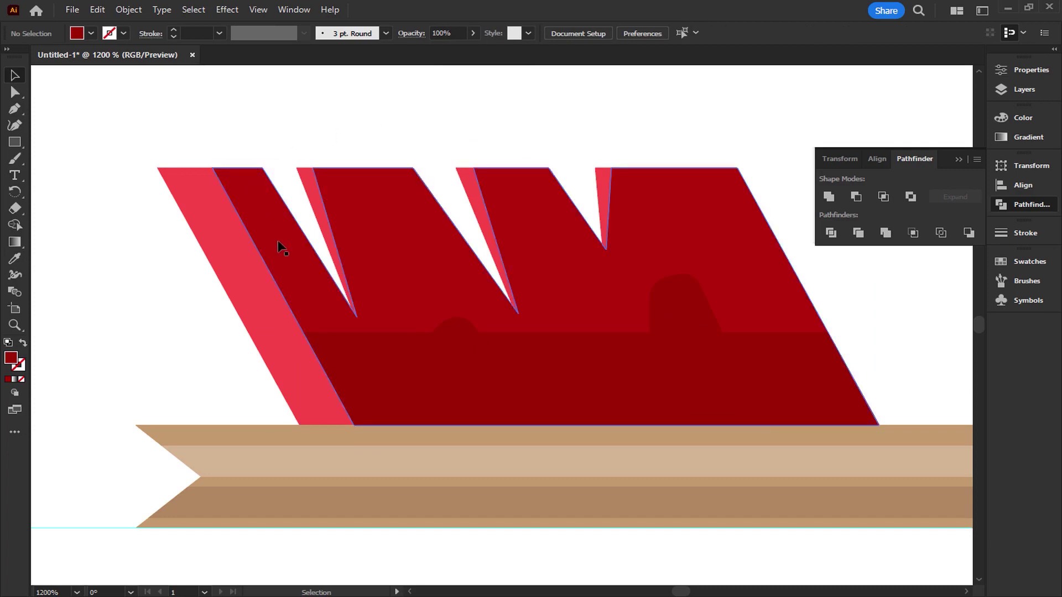
# Step: Draw a closed deep red parallelogram with the Pen tool over the pink strip's lower part, level with the dark band, and deselect it
pyautogui.scroll(-1, 281, 242)
pyautogui.scroll(2, 309, 292)
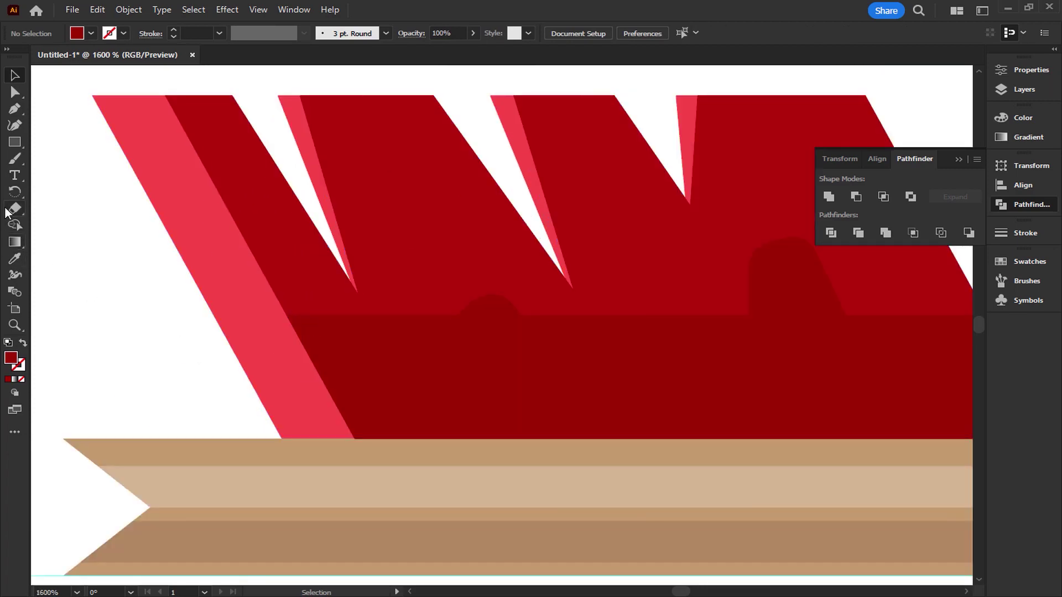
pyautogui.click(15, 109)
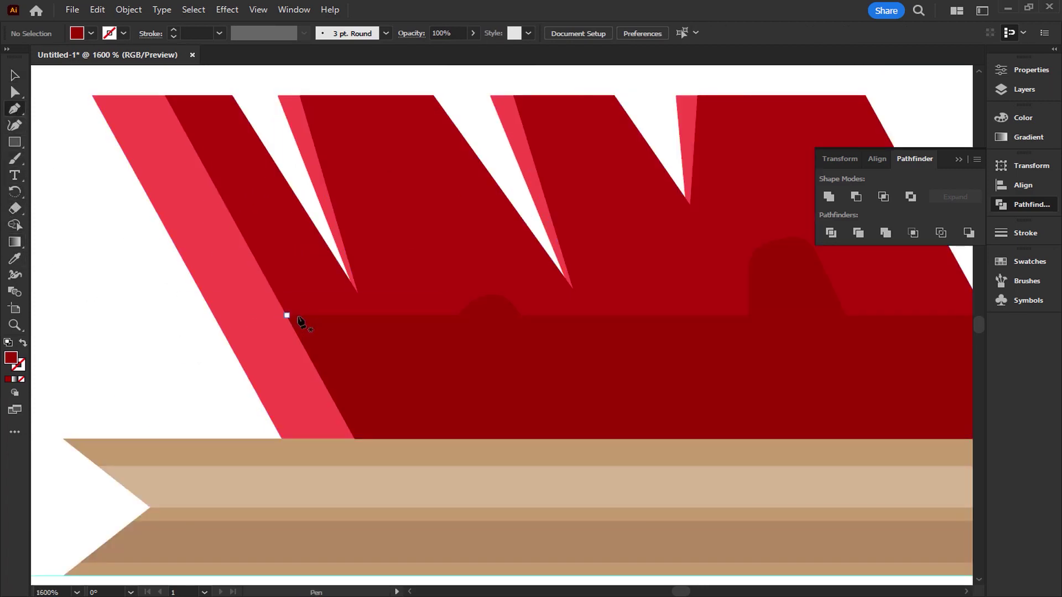
pyautogui.click(287, 316)
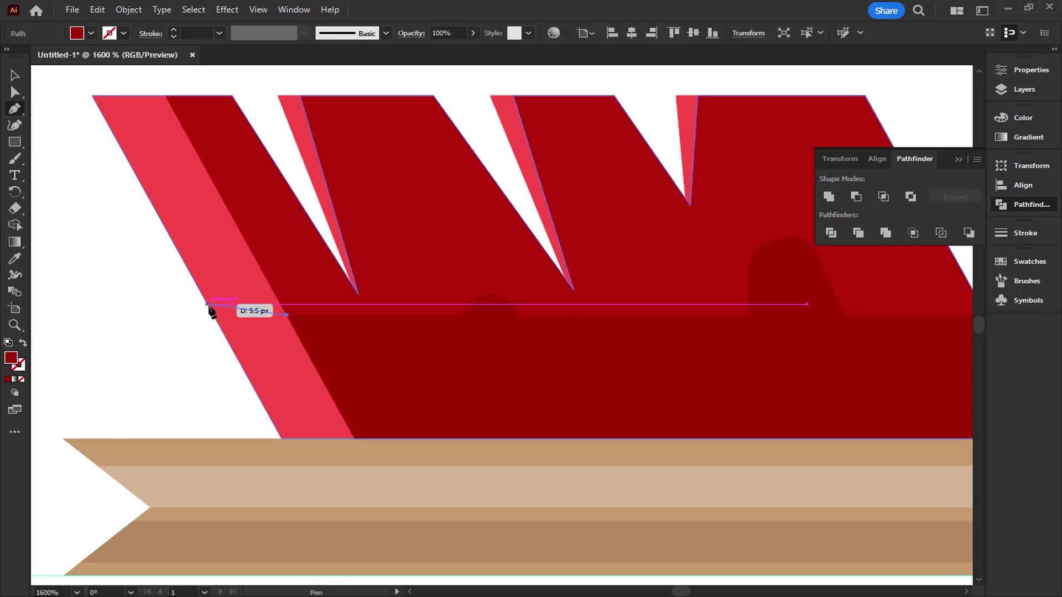
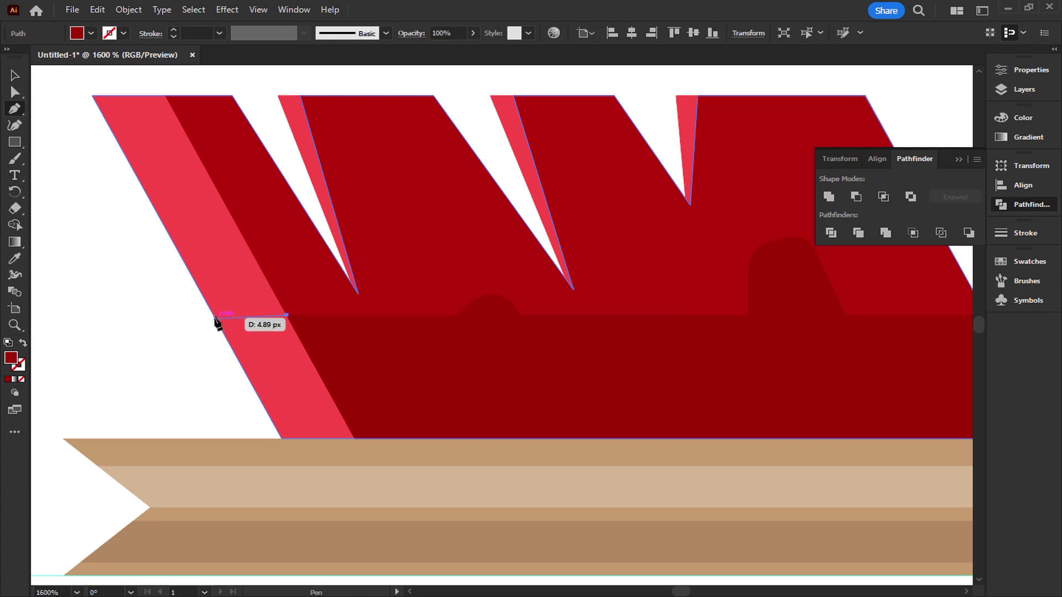
pyautogui.click(213, 315)
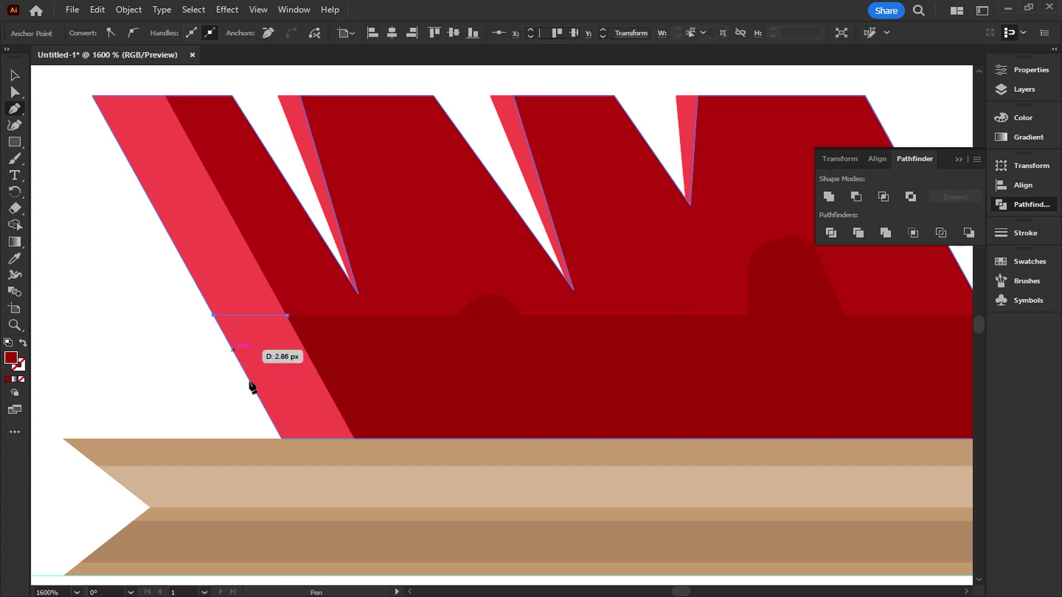
pyautogui.click(282, 439)
pyautogui.click(354, 438)
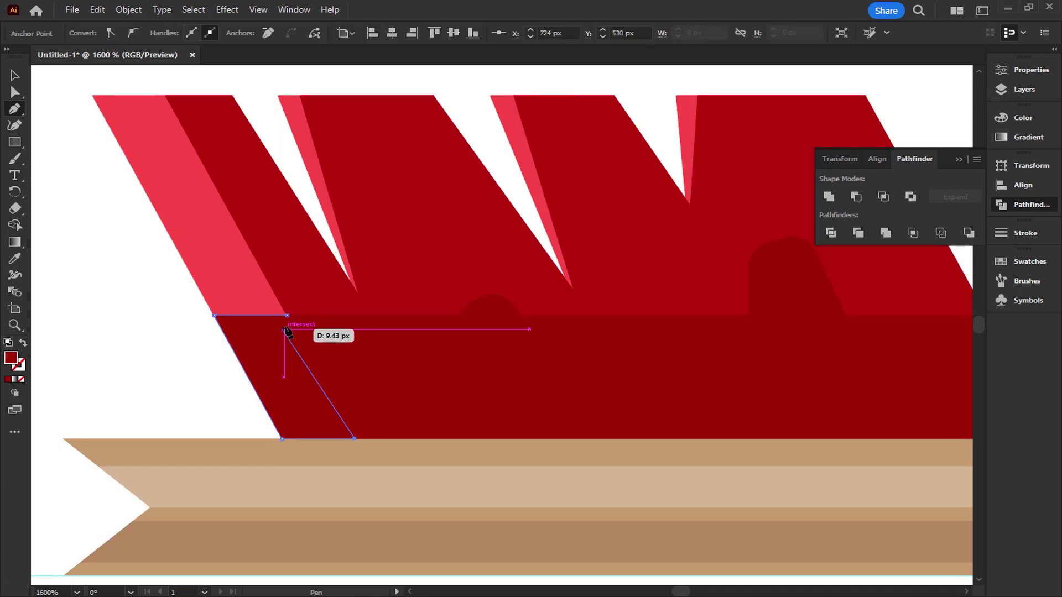
pyautogui.click(287, 316)
pyautogui.click(13, 78)
pyautogui.click(116, 81)
# Step: Set the opacity of the small parallelogram over the pink strip to 50%, and deselect it
pyautogui.click(278, 377)
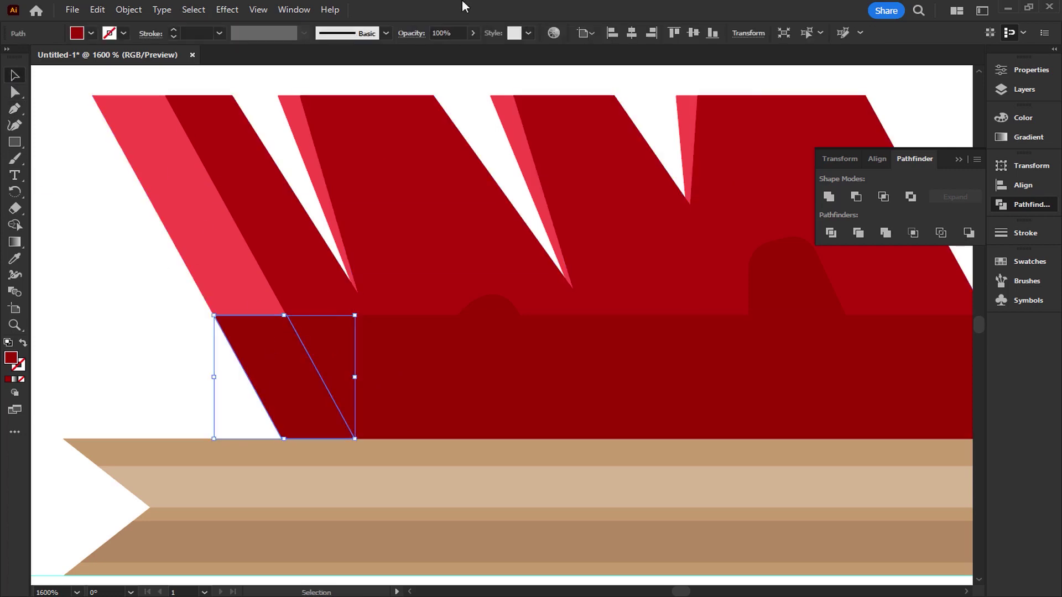
pyautogui.click(446, 32)
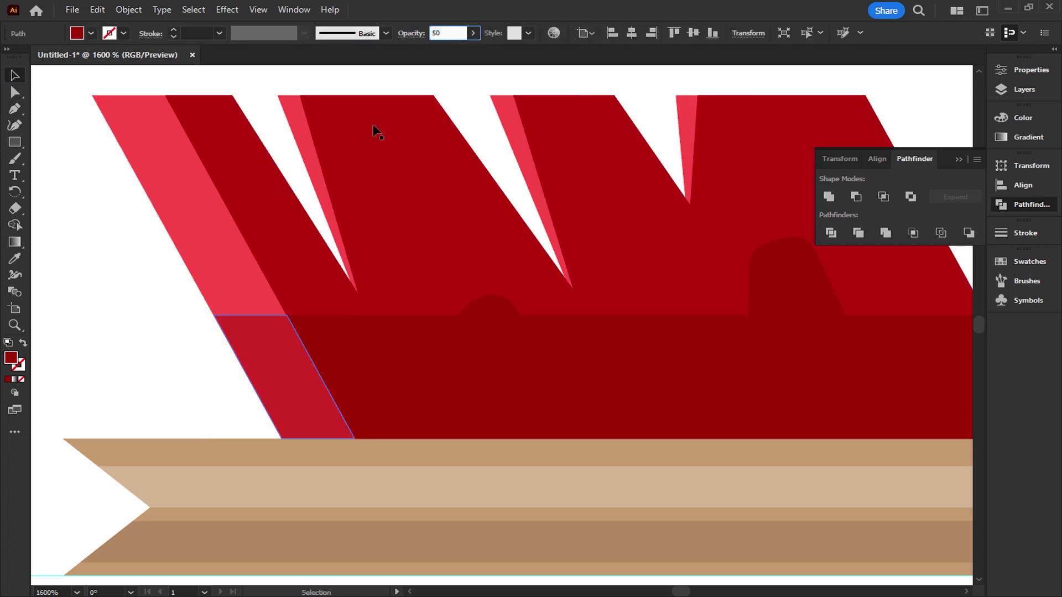
pyautogui.click(130, 337)
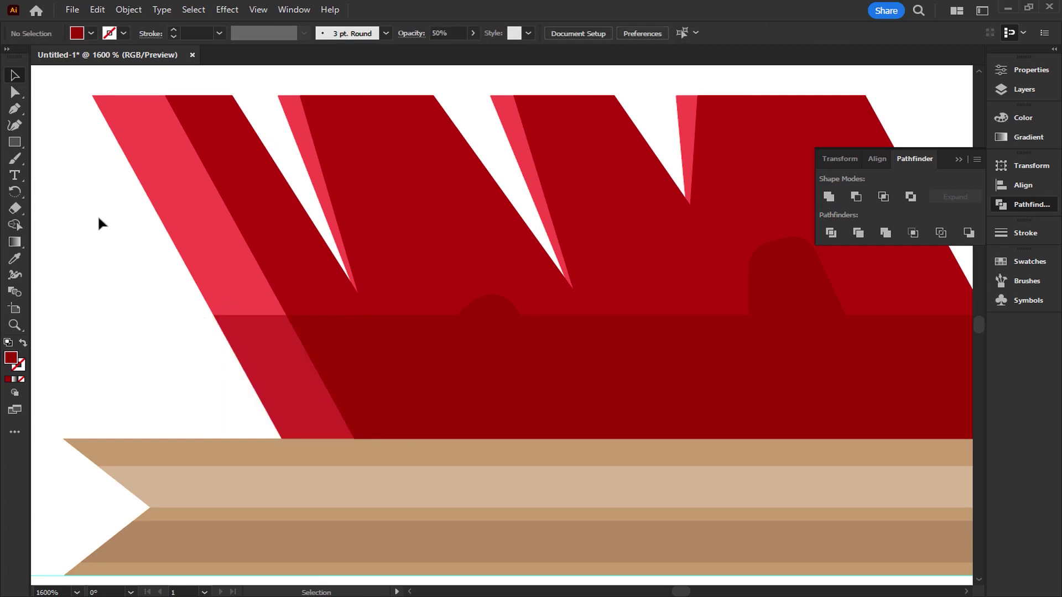
# Step: Group all the shapes of the fletching above the shaft
pyautogui.scroll(-4, 115, 295)
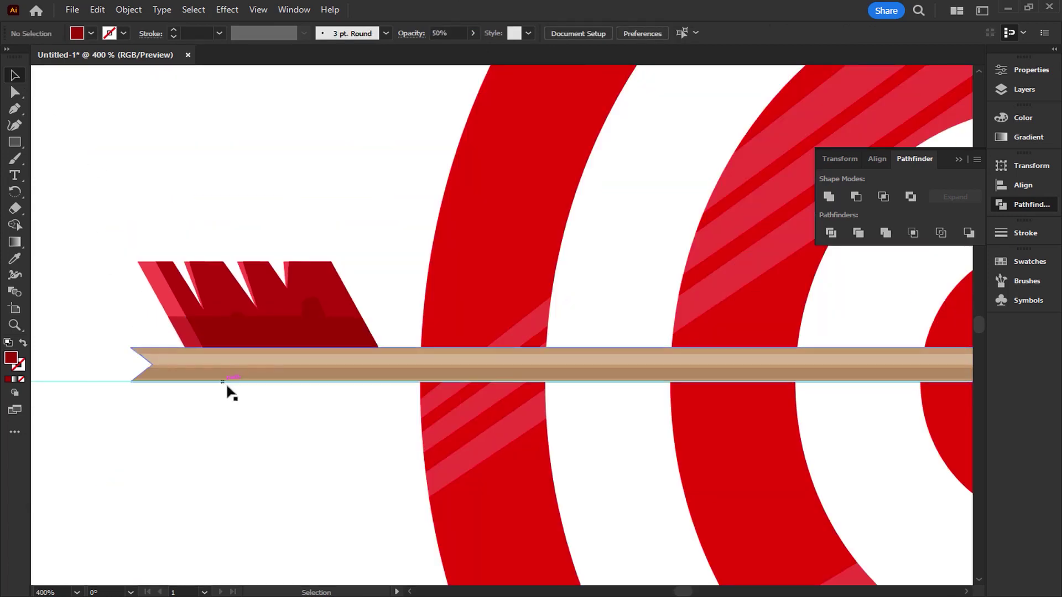
pyautogui.moveTo(135, 325); pyautogui.dragTo(136, 327)
pyautogui.rightClick(238, 328)
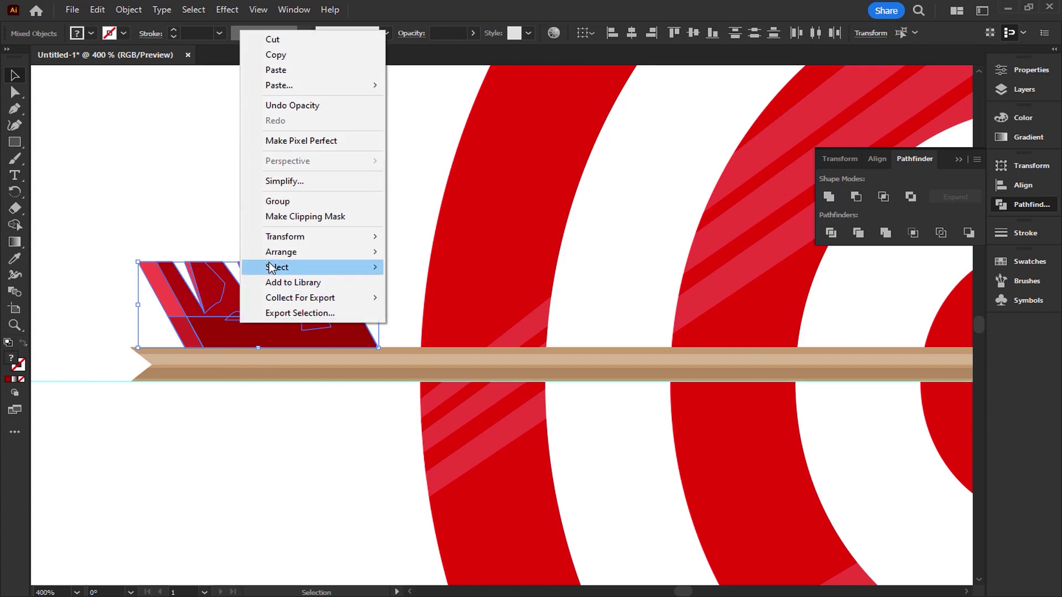
pyautogui.click(278, 201)
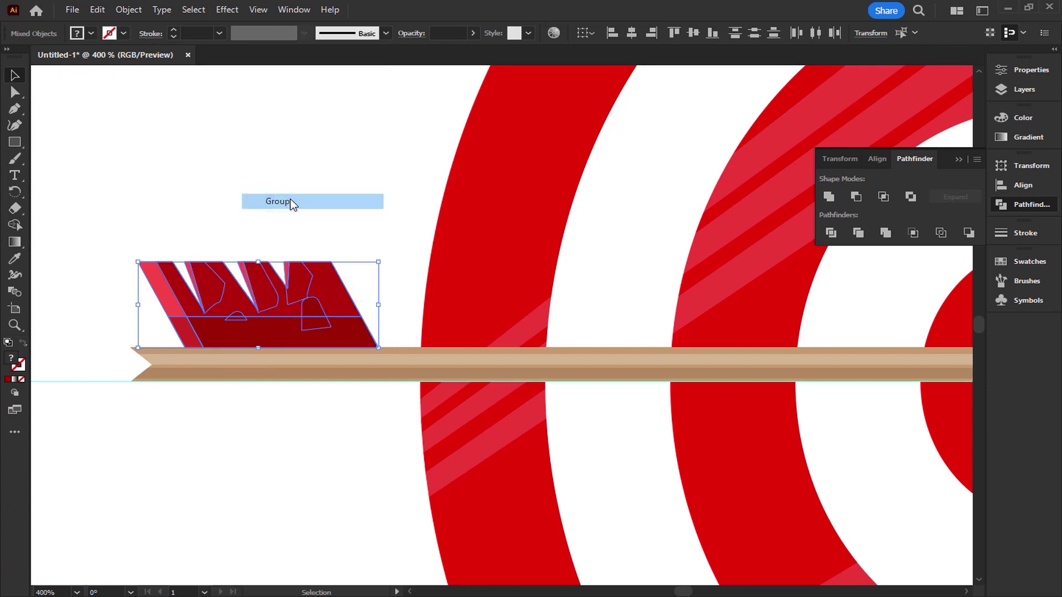
# Step: Reflect a copy of the fletching group across the horizontal axis and place it against the shaft's lower edge
pyautogui.rightClick(276, 320)
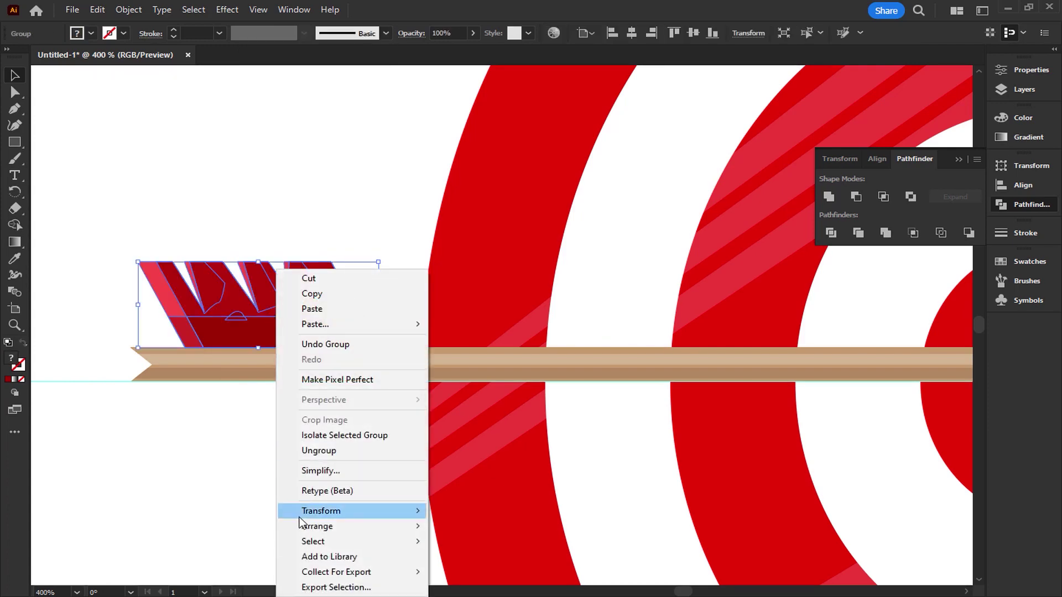
pyautogui.moveTo(303, 513)
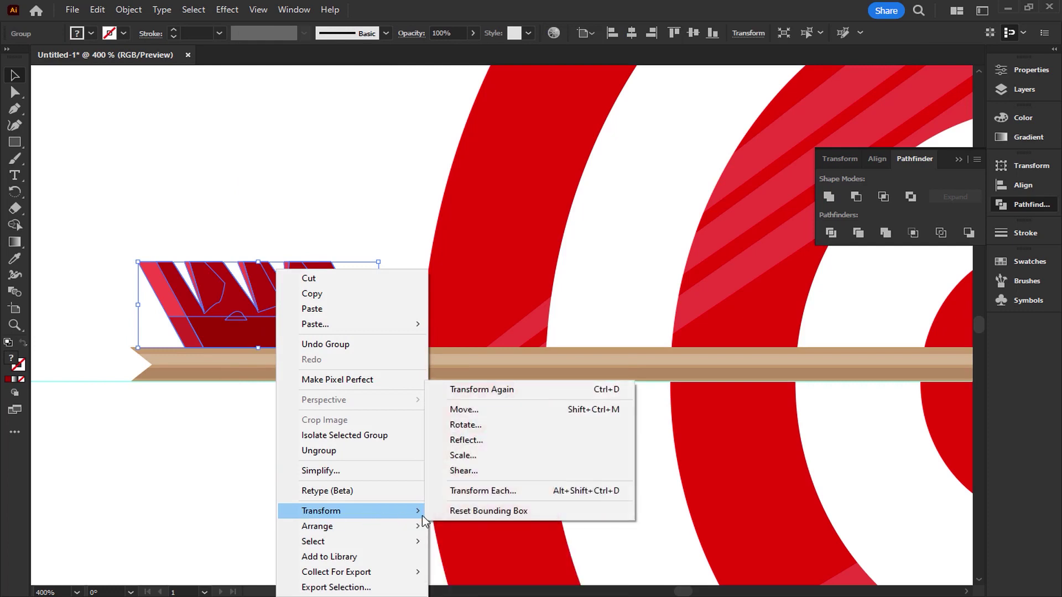
pyautogui.click(490, 440)
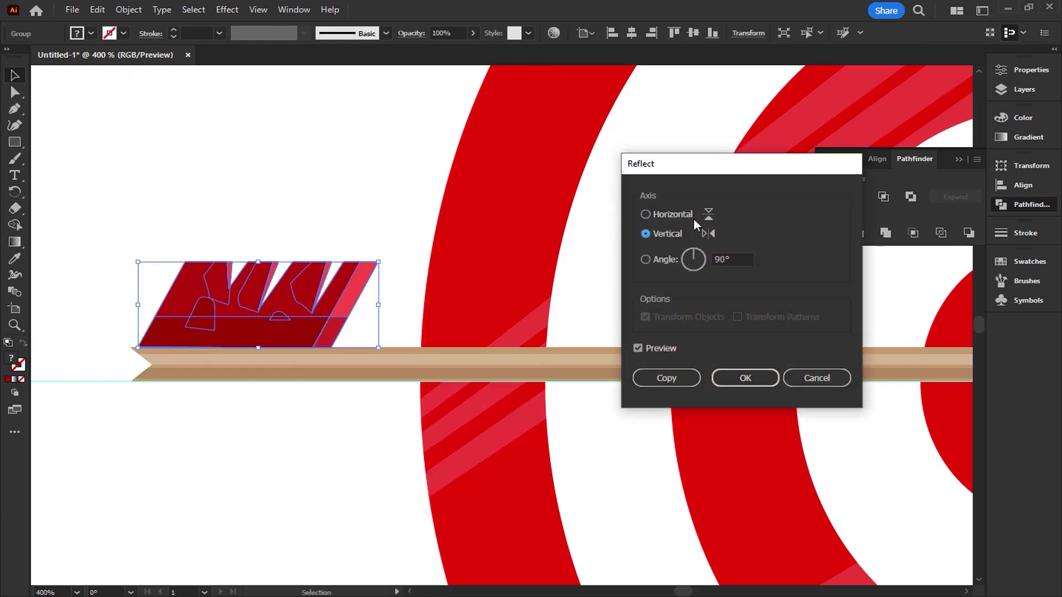
pyautogui.click(672, 215)
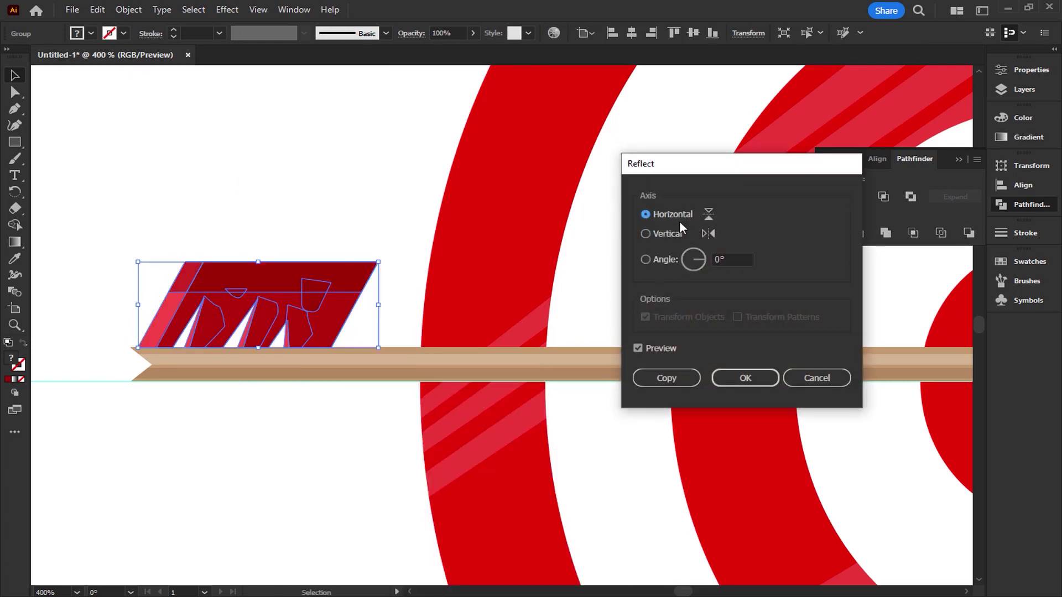
pyautogui.click(666, 378)
pyautogui.moveTo(282, 291); pyautogui.dragTo(278, 410)
pyautogui.click(347, 216)
# Step: Group the upper and lower fletchings together
pyautogui.scroll(-4, 344, 493)
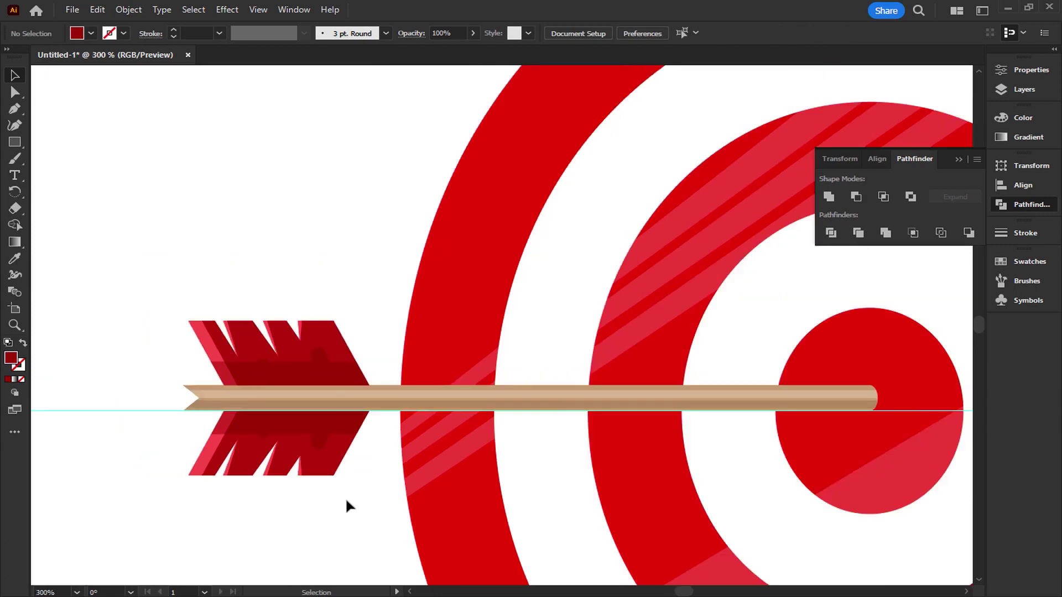
pyautogui.moveTo(343, 493); pyautogui.dragTo(427, 429)
pyautogui.scroll(4, 288, 381)
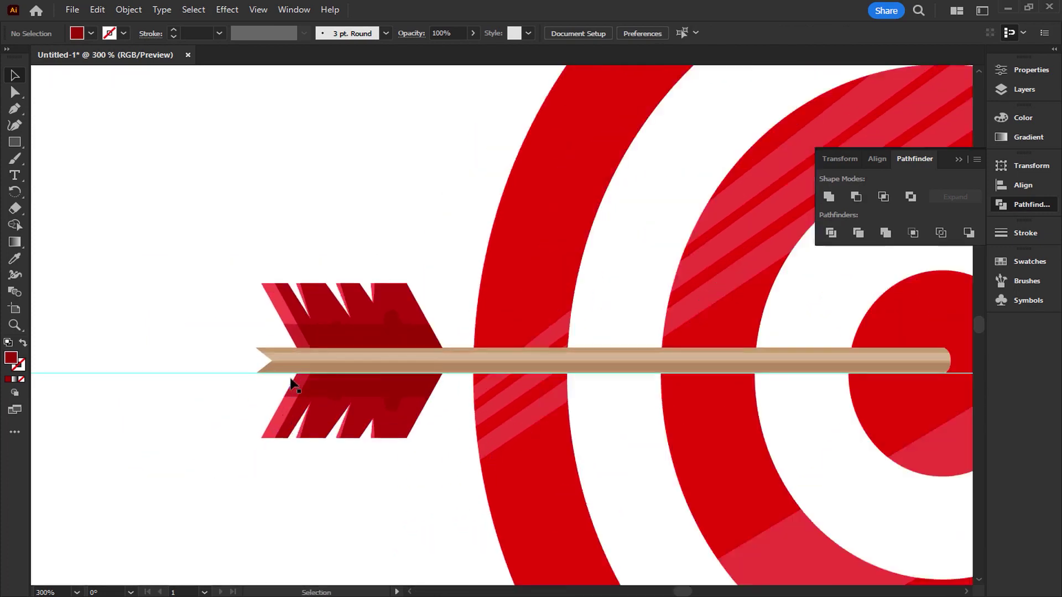
pyautogui.click(396, 260)
pyautogui.keyDown('shift'); pyautogui.click(441, 421); pyautogui.keyUp('shift')
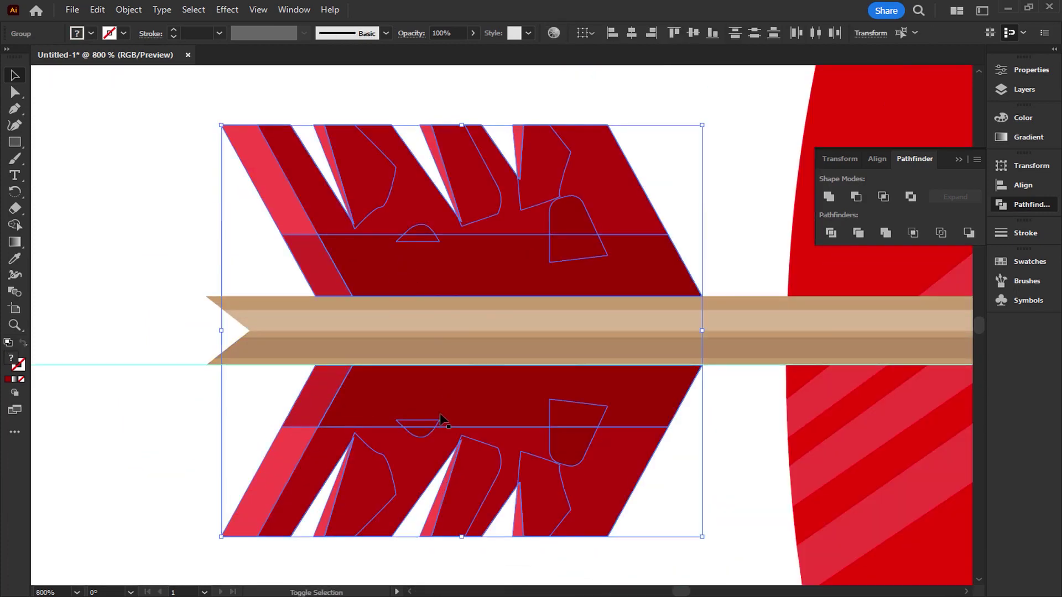
pyautogui.rightClick(443, 414)
pyautogui.click(483, 288)
pyautogui.click(296, 332)
pyautogui.click(15, 111)
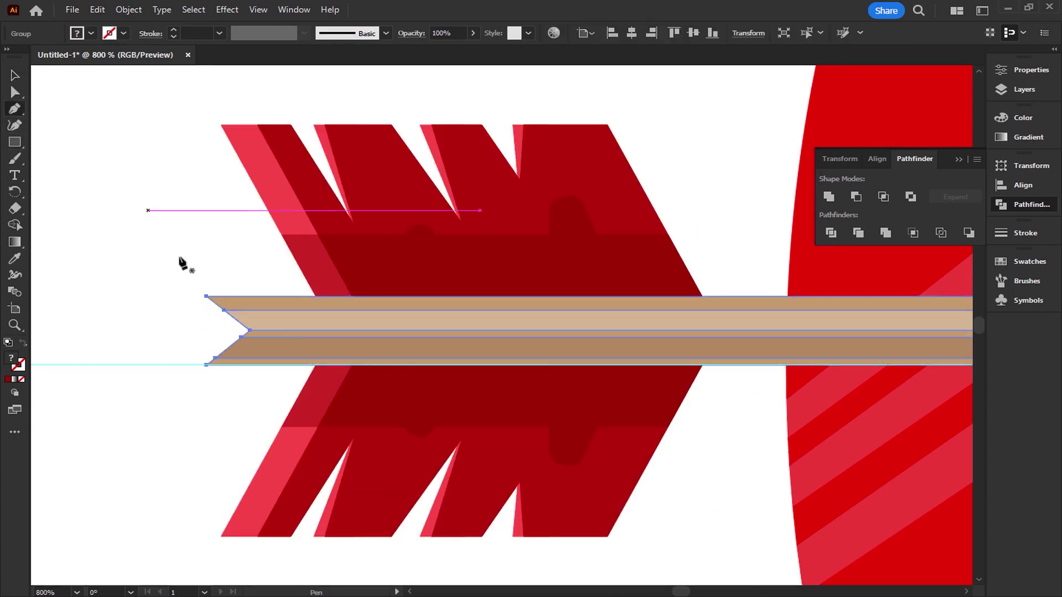
pyautogui.scroll(2, 199, 338)
pyautogui.click(216, 239)
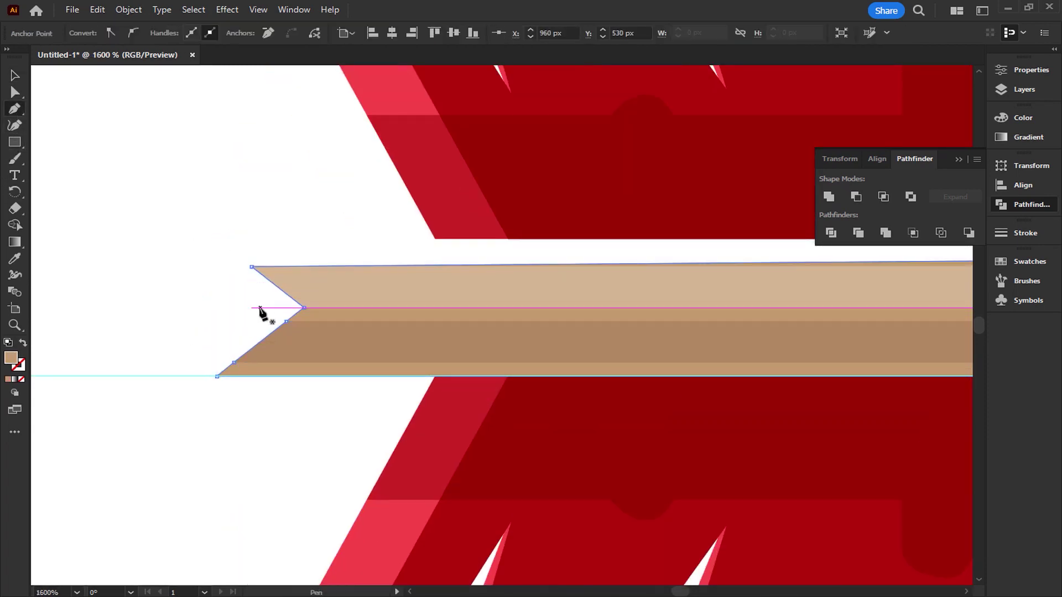
pyautogui.hotkey('ctrl', 'z')
pyautogui.click(15, 74)
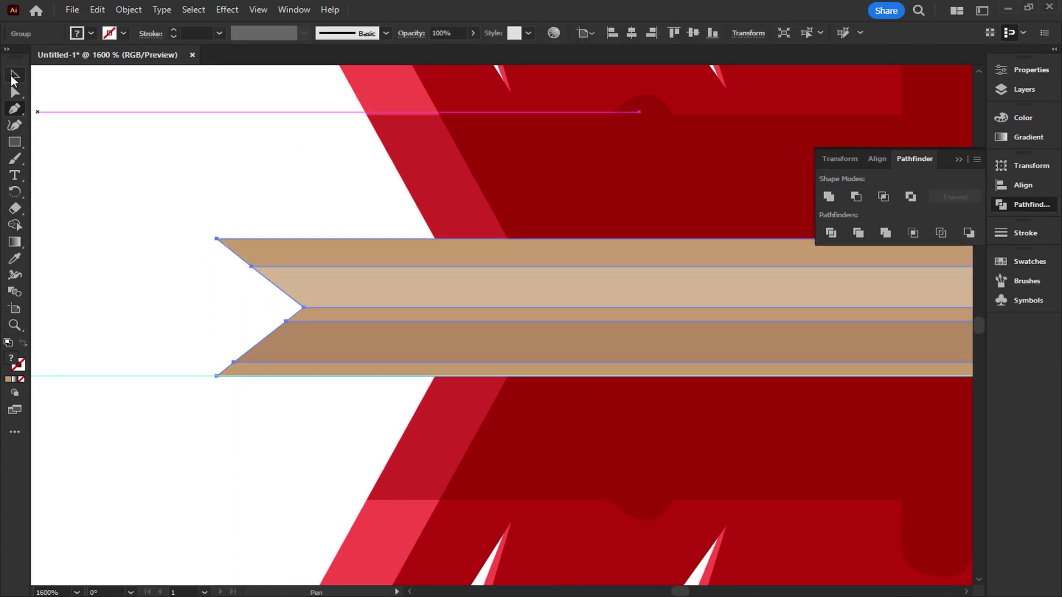
pyautogui.click(197, 121)
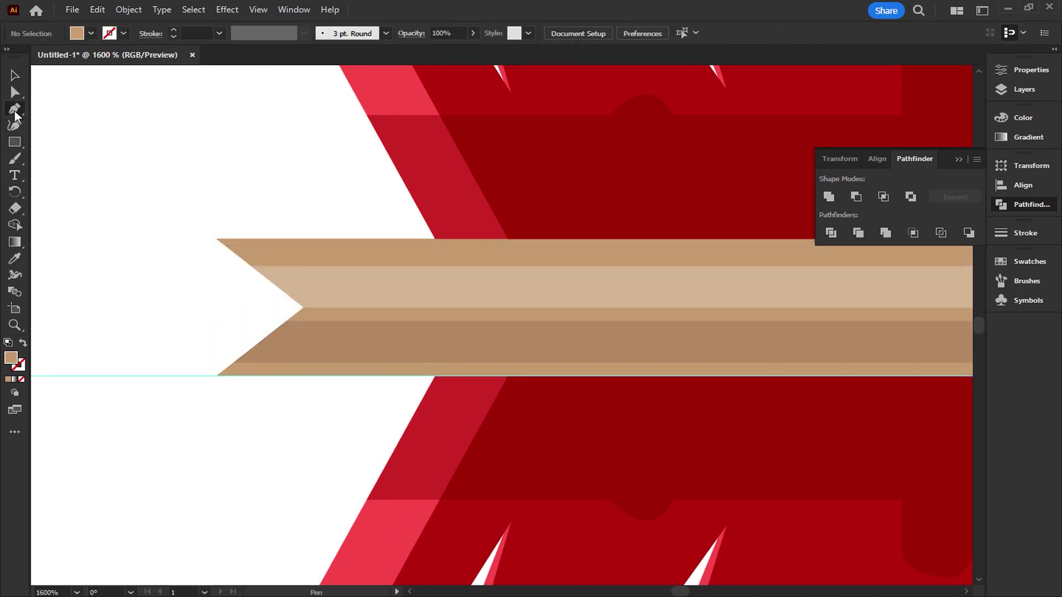
# Step: Draw a closed arrow-shaped piece with the Pen tool over the shaft's notched end, with a shallower notch and a pointed inner side
pyautogui.click(216, 239)
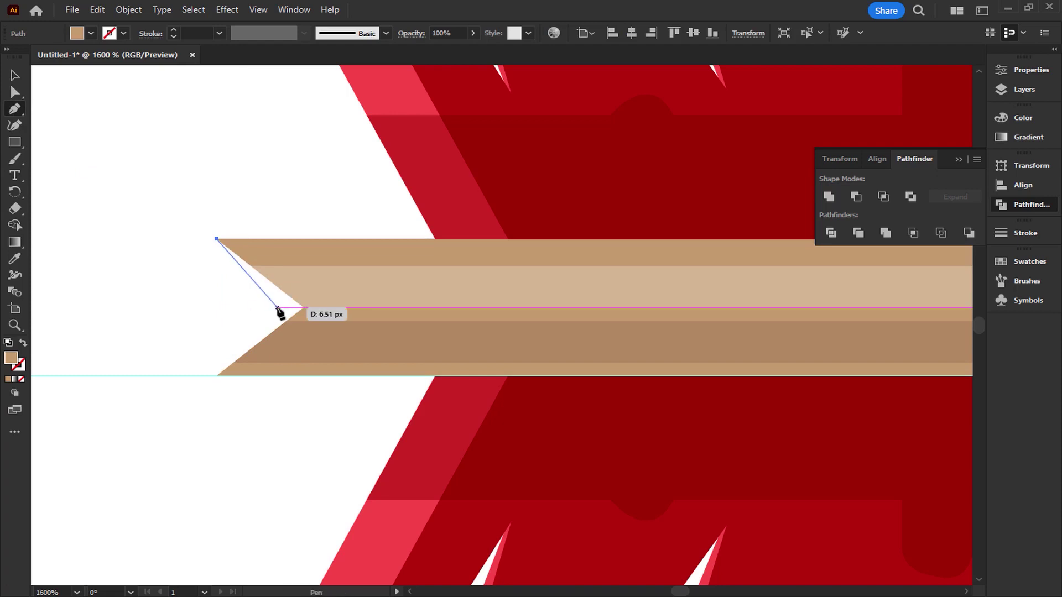
pyautogui.click(283, 308)
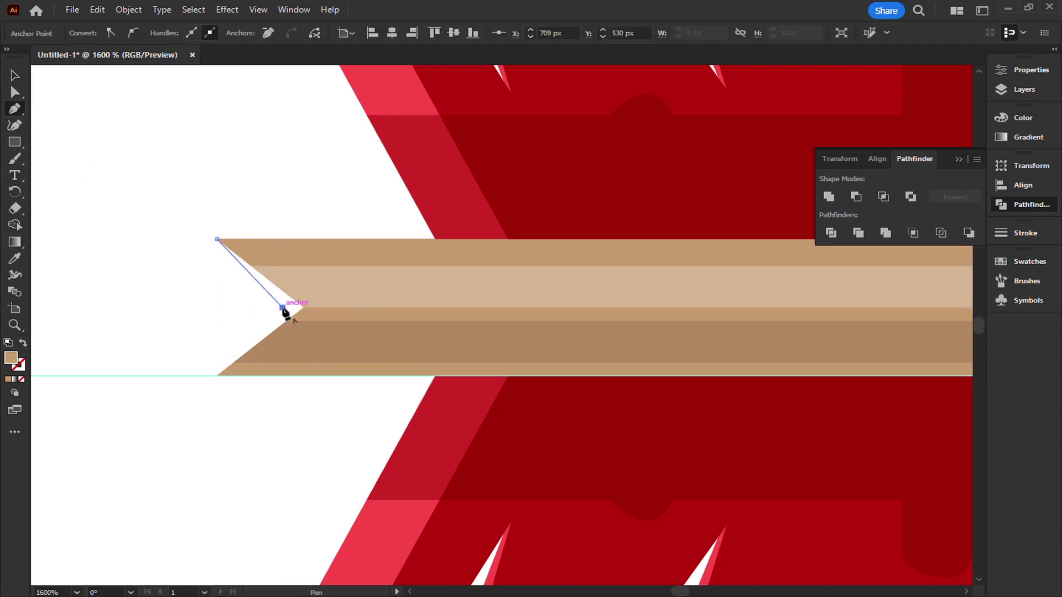
pyautogui.click(216, 377)
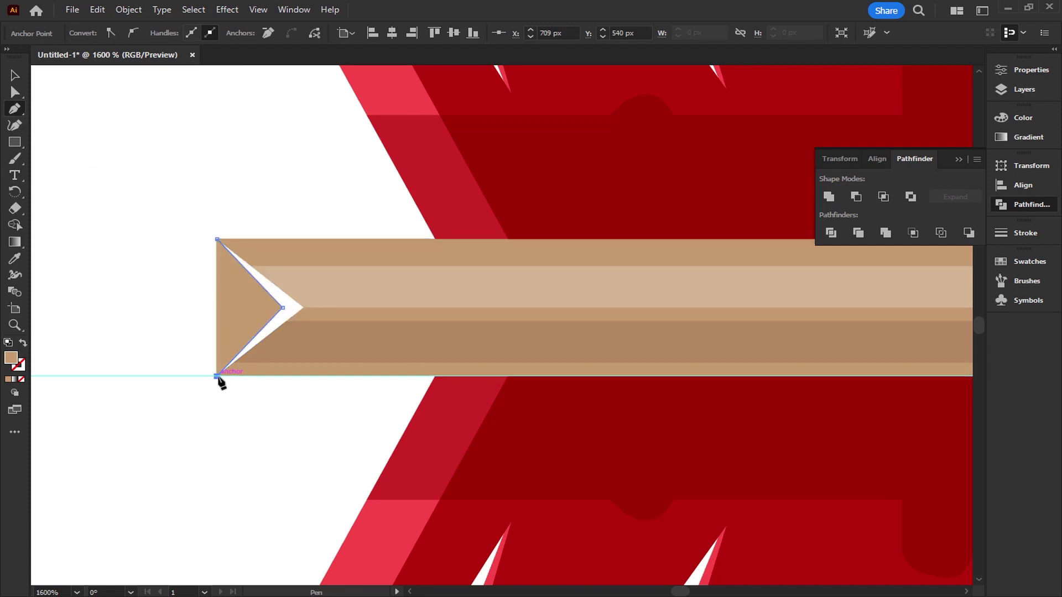
pyautogui.click(348, 362)
pyautogui.click(406, 307)
pyautogui.click(361, 266)
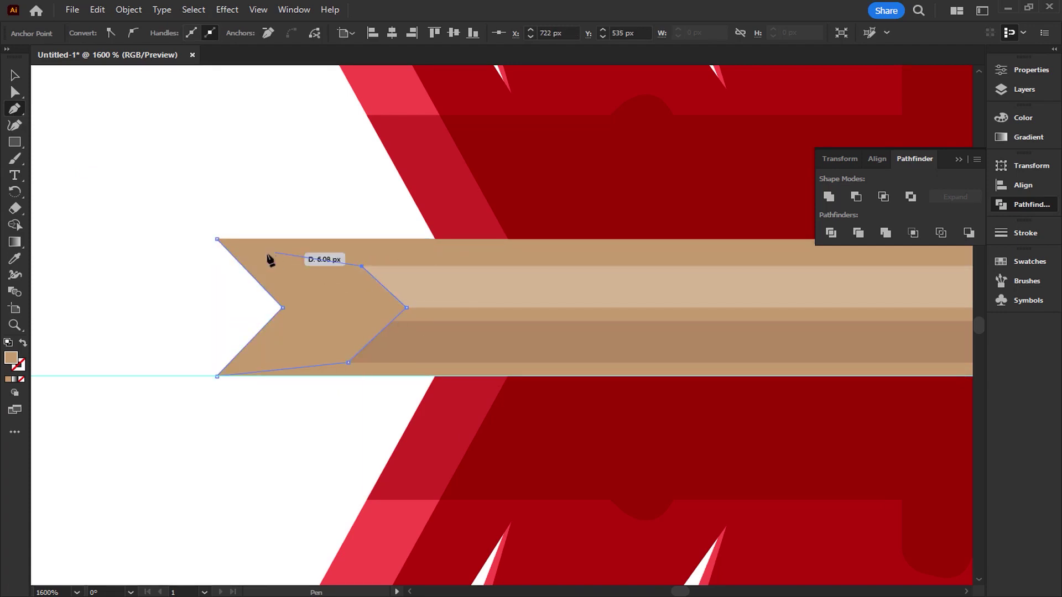
pyautogui.click(217, 239)
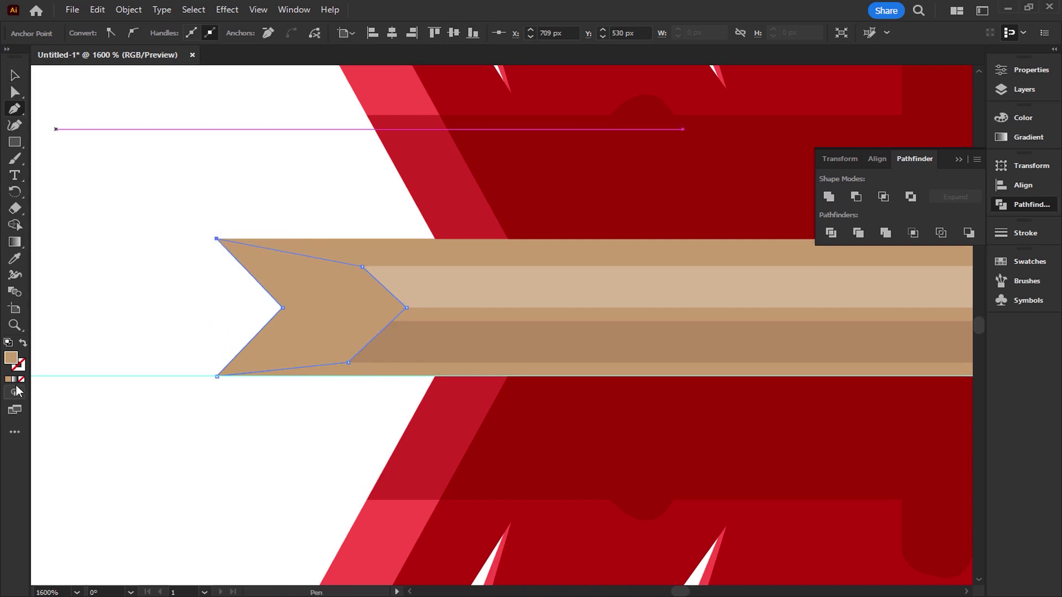
# Step: Set the fill of the new shape on the shaft's notched end to a dark brown
pyautogui.doubleClick(16, 360)
pyautogui.moveTo(740, 206); pyautogui.dragTo(809, 255)
pyautogui.click(1007, 172)
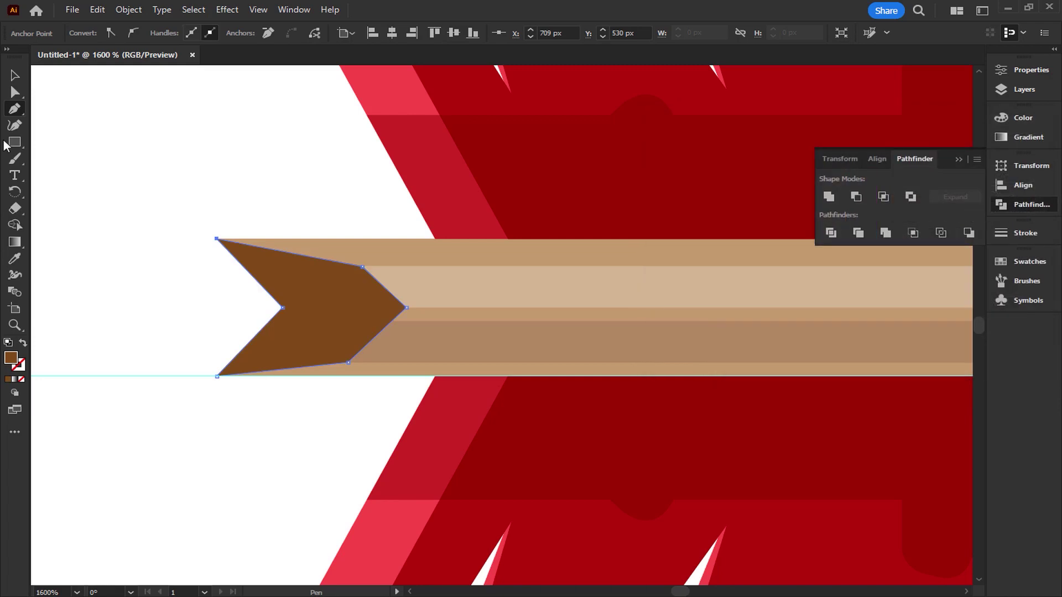
# Step: Send the dark brown arrow-shaped piece on the shaft's notched end to the back, behind the shaft
pyautogui.click(15, 75)
pyautogui.click(121, 94)
pyautogui.rightClick(296, 302)
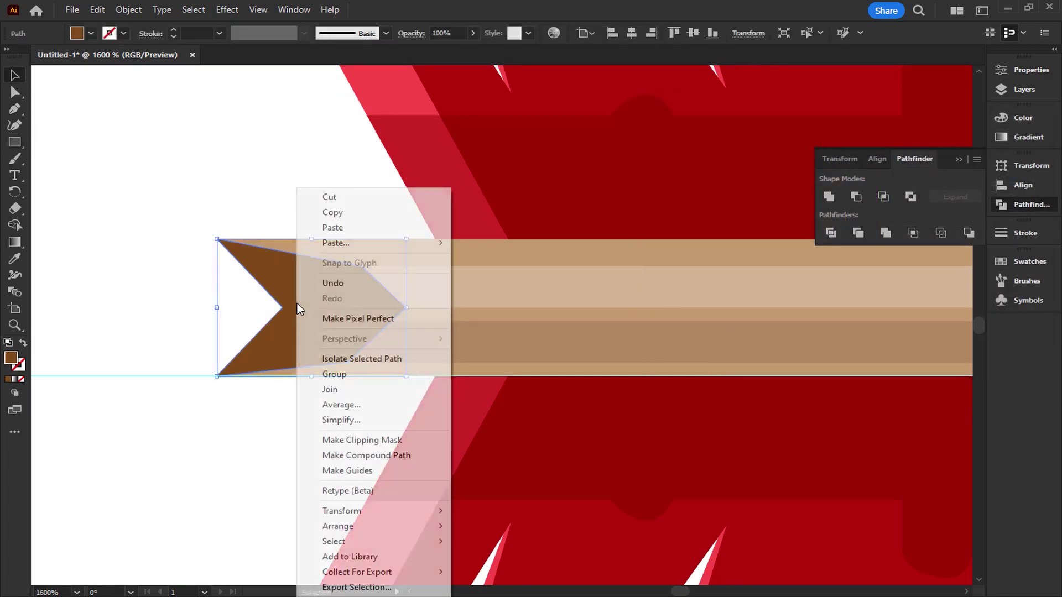
pyautogui.moveTo(362, 529)
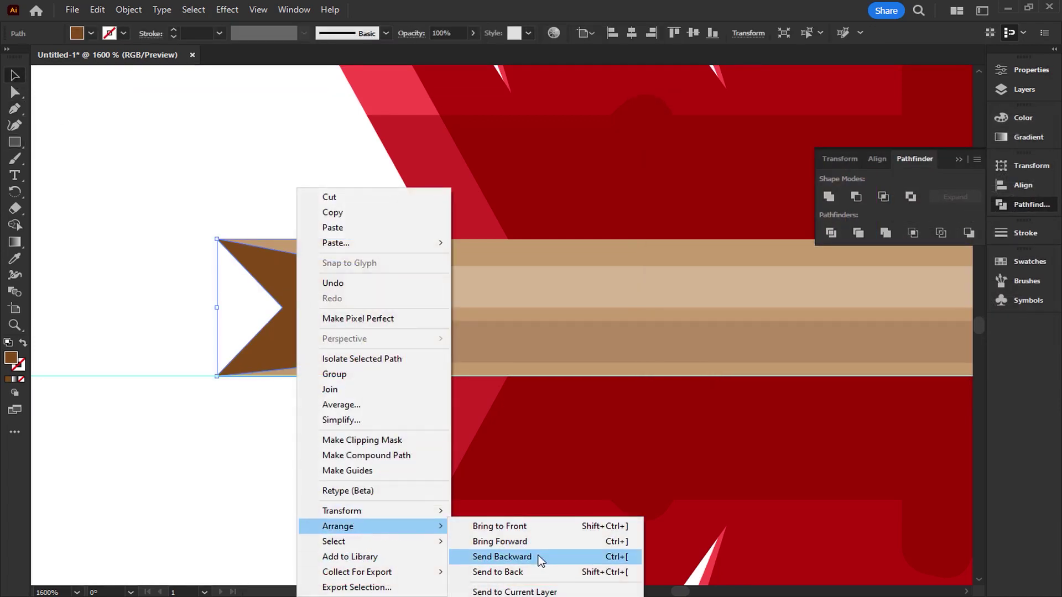
pyautogui.click(540, 571)
pyautogui.click(134, 322)
# Step: Group the dark brown nock piece together with the shaft's pieces
pyautogui.moveTo(299, 174); pyautogui.dragTo(177, 408)
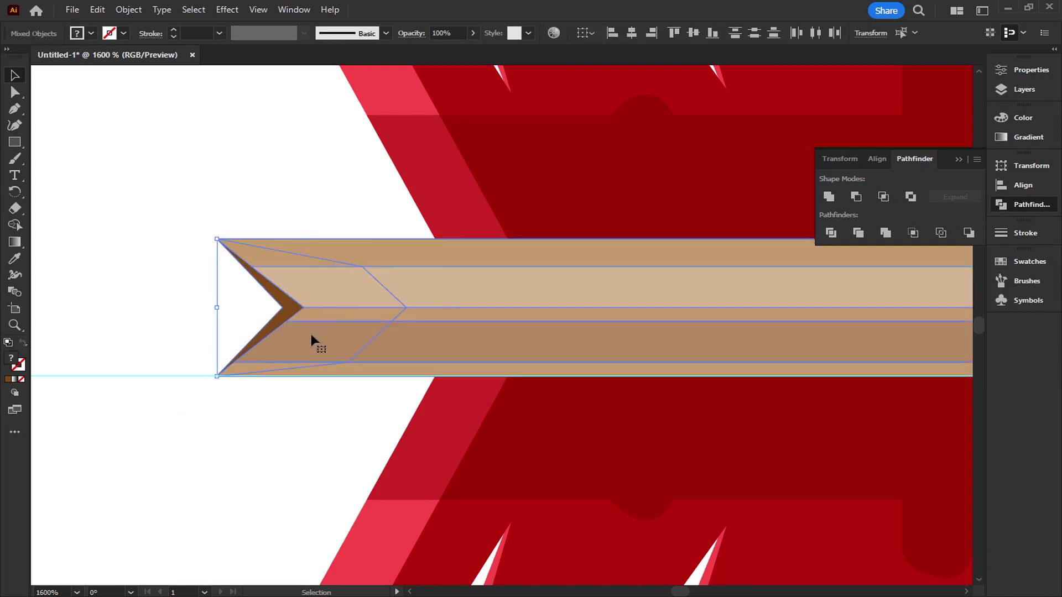
pyautogui.rightClick(311, 335)
pyautogui.click(349, 214)
pyautogui.click(148, 274)
# Step: Hide the horizontal guide that runs across the arrow and target
pyautogui.scroll(-8, 142, 304)
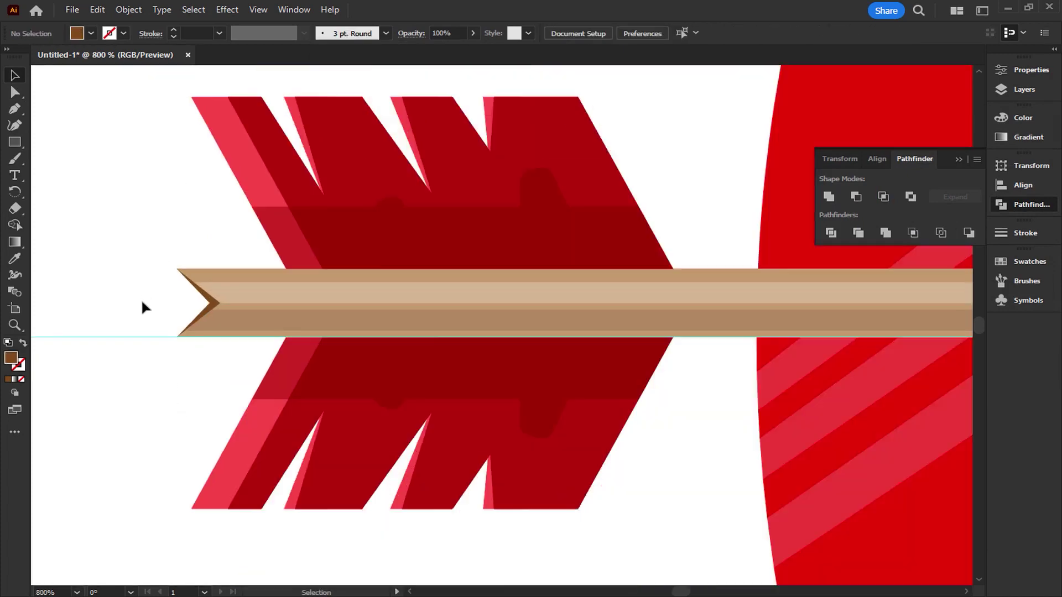
pyautogui.hotkey('ctrl', '0')
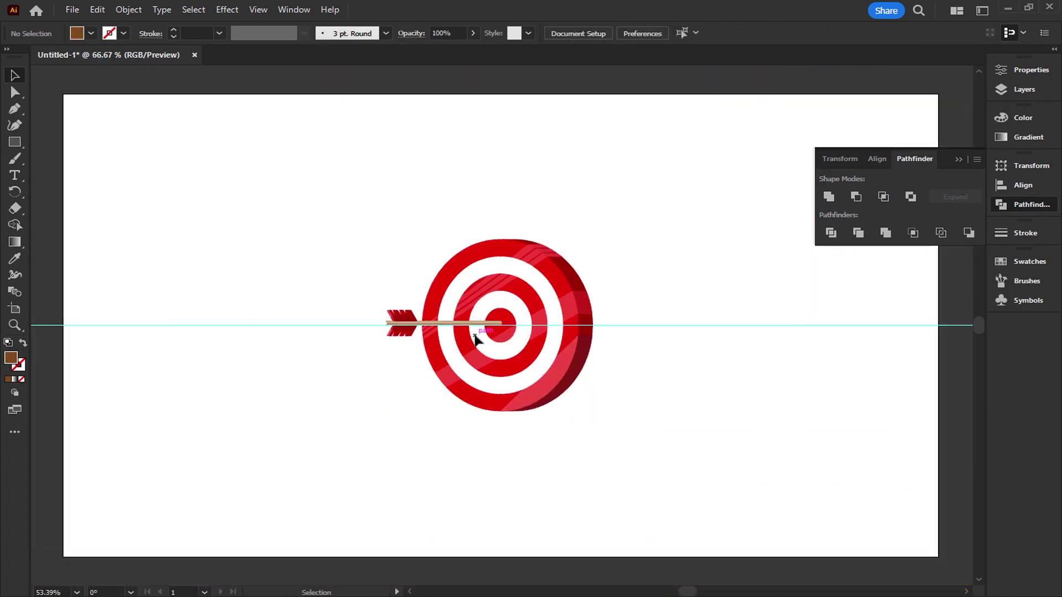
pyautogui.scroll(2, 475, 334)
pyautogui.click(1034, 90)
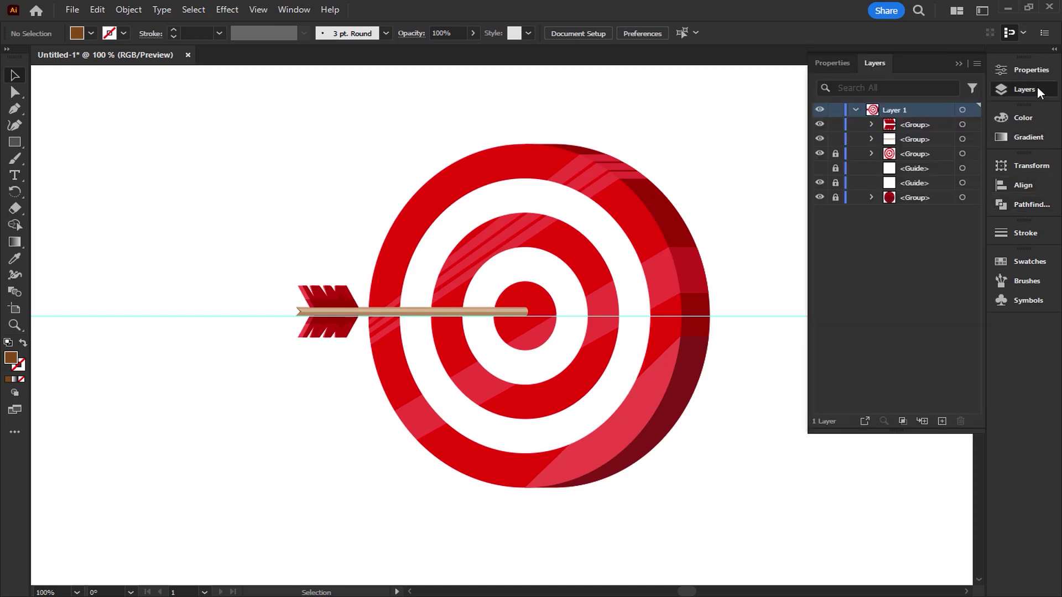
pyautogui.click(820, 183)
# Step: Group the fletchings with the shaft and rotate the arrow so it slants down from the fletchings to the bullseye's centre
pyautogui.moveTo(326, 244); pyautogui.dragTo(262, 376)
pyautogui.rightClick(333, 320)
pyautogui.click(372, 177)
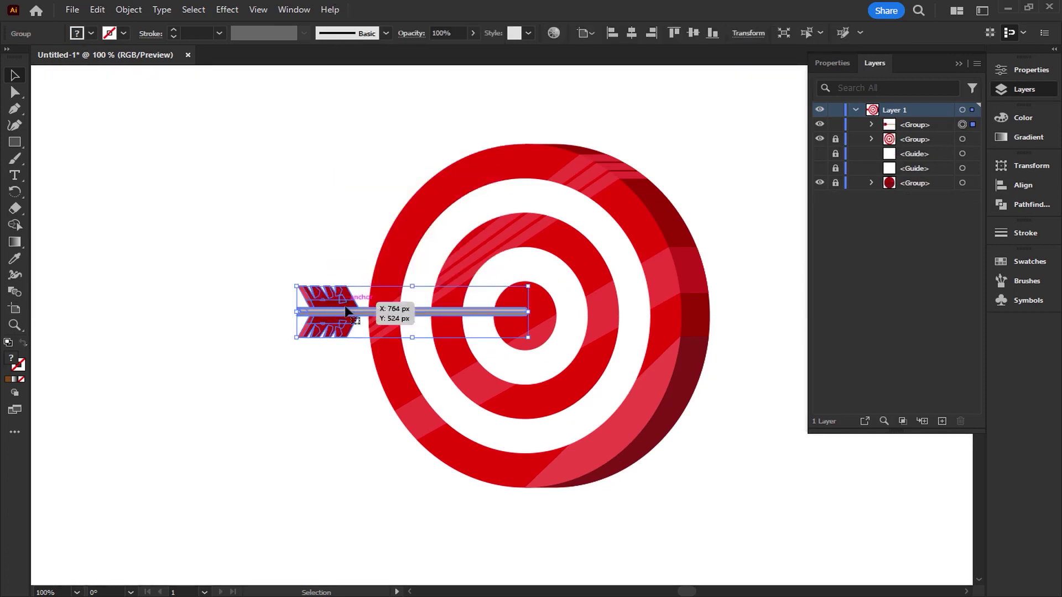
pyautogui.moveTo(532, 281); pyautogui.dragTo(509, 316)
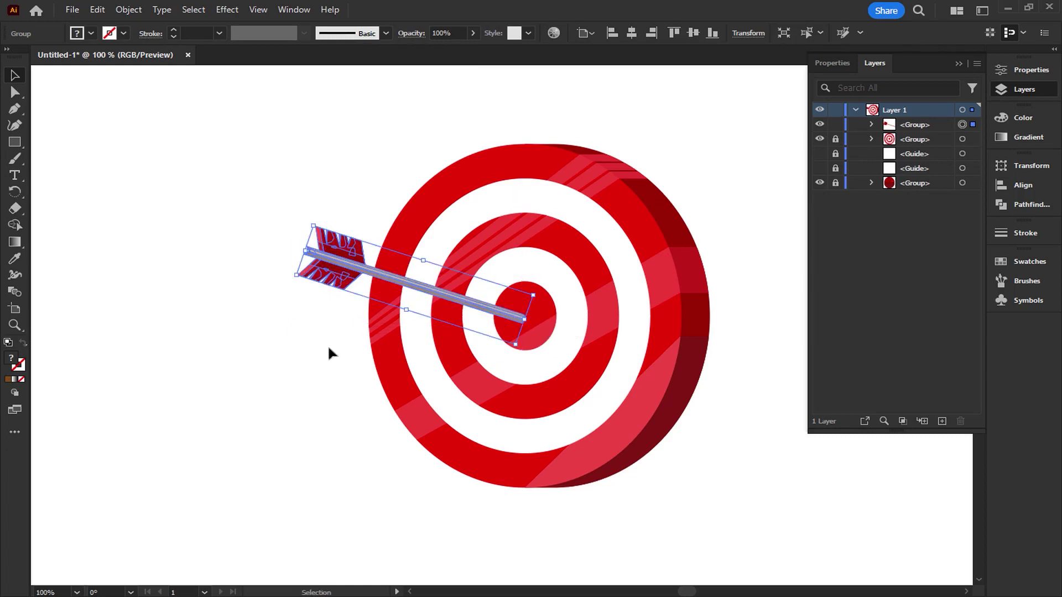
pyautogui.click(250, 380)
# Step: Draw a narrow vertical black rectangle without stroke from the arrow's tip down past the target's lower edge
pyautogui.click(15, 142)
pyautogui.click(91, 33)
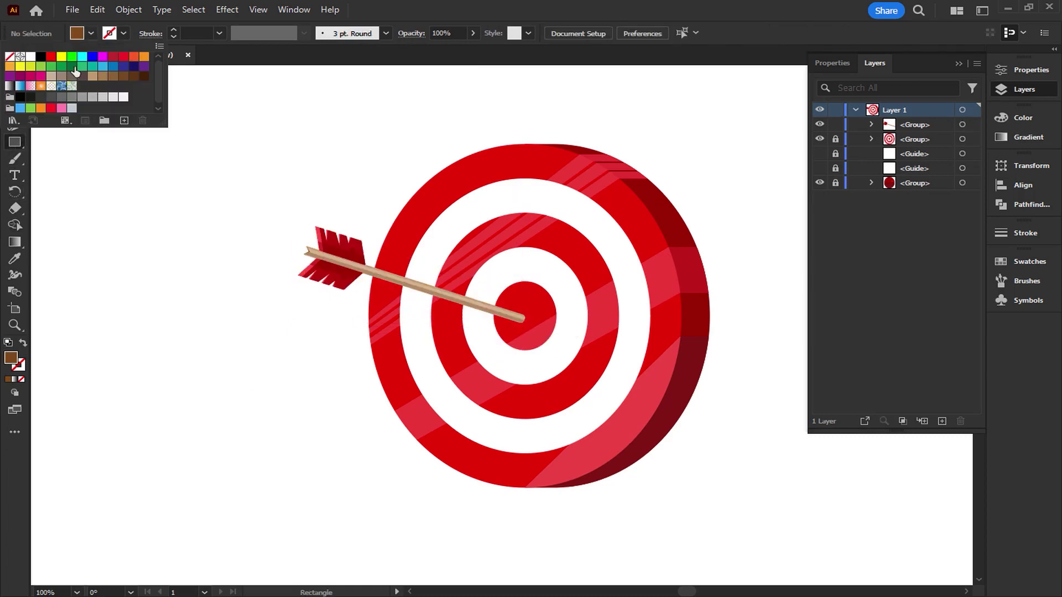
pyautogui.click(20, 98)
pyautogui.scroll(4, 588, 228)
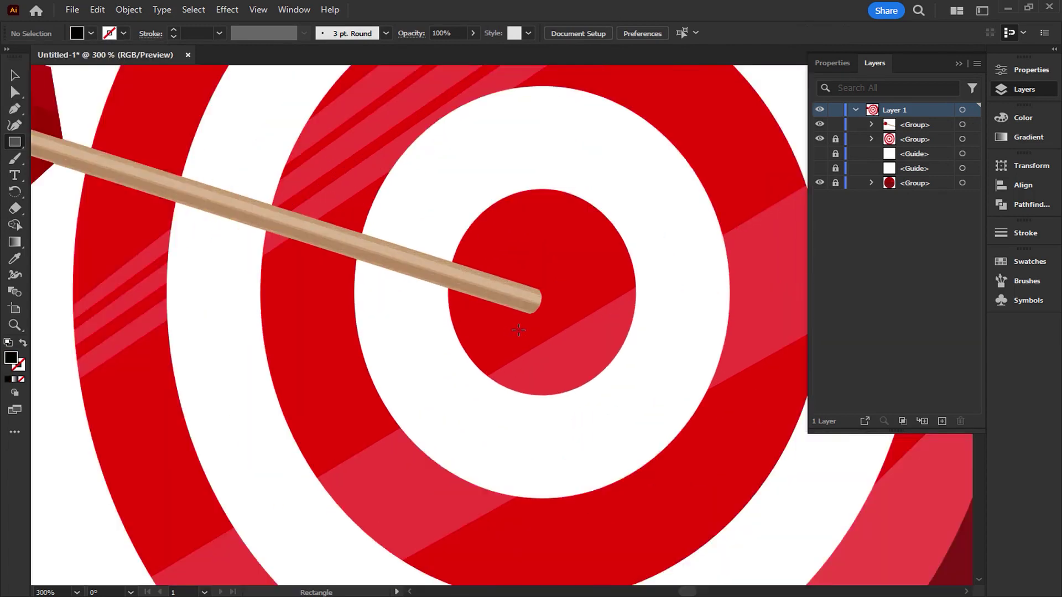
pyautogui.scroll(-1, 579, 187)
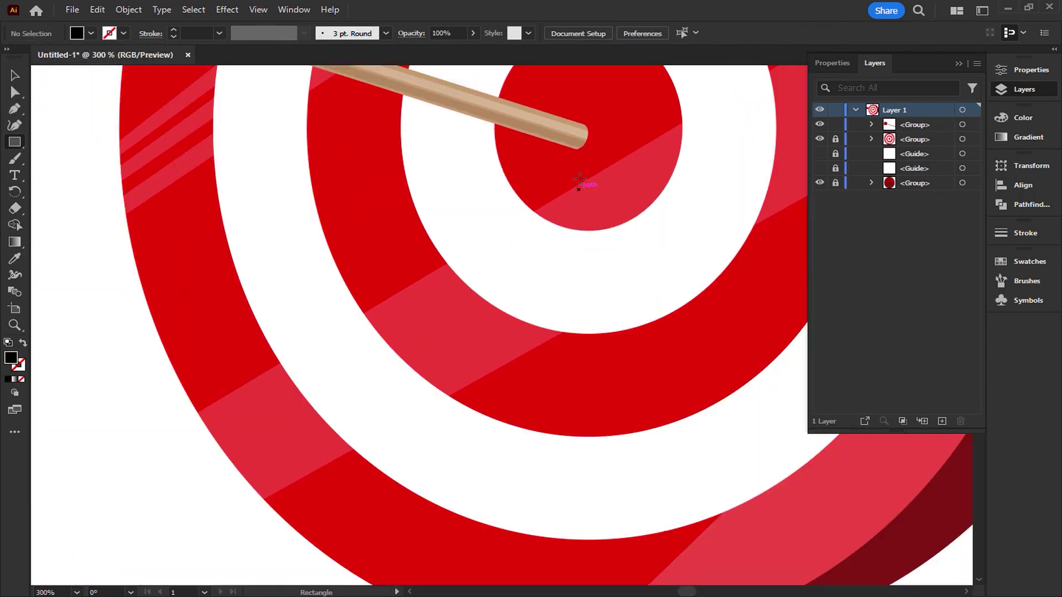
pyautogui.moveTo(576, 146)
pyautogui.mouseDown()
pyautogui.moveTo(607, 157)
pyautogui.moveTo(476, 351)
pyautogui.moveTo(489, 578)
pyautogui.moveTo(496, 479)
pyautogui.moveTo(521, 477)
pyautogui.moveTo(548, 494)
pyautogui.mouseUp()
pyautogui.press('space')
# Step: Narrow the black rectangle slightly and extend its upper end up over the shaft's tip
pyautogui.moveTo(617, 190); pyautogui.dragTo(595, 357)
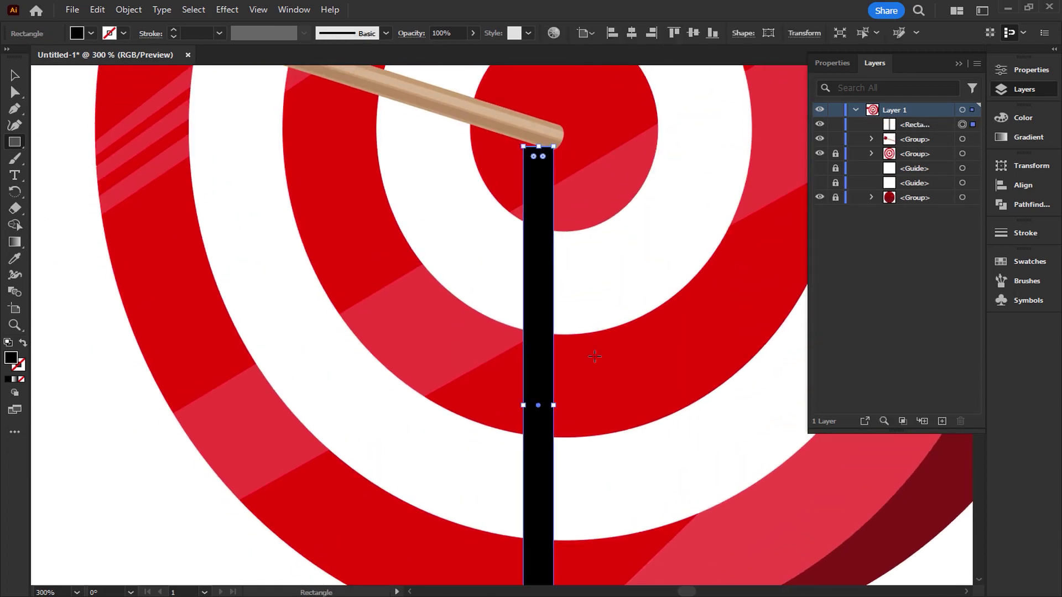
pyautogui.moveTo(524, 405); pyautogui.dragTo(529, 406)
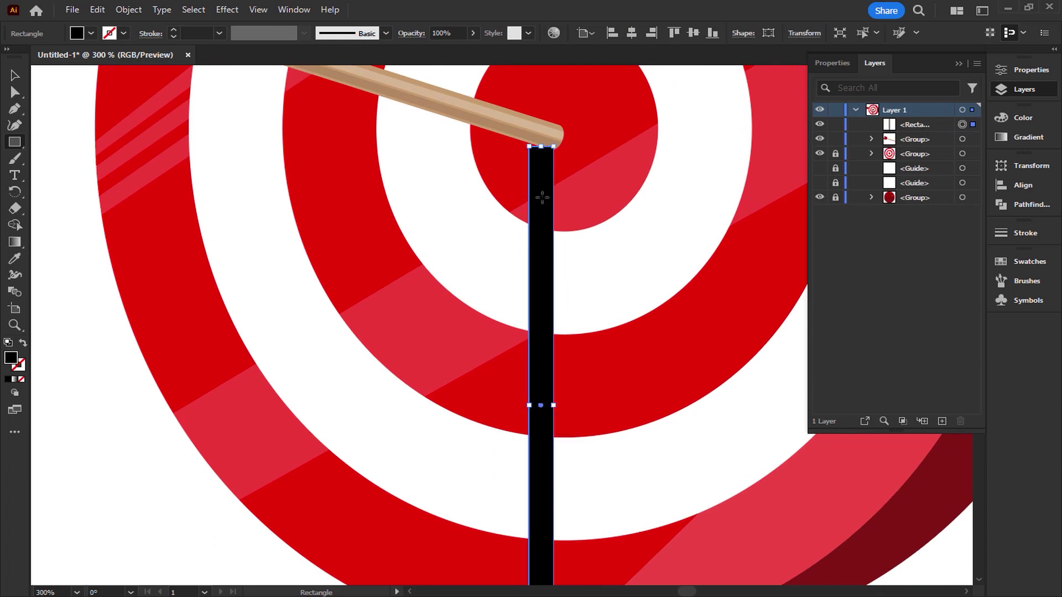
pyautogui.moveTo(541, 146); pyautogui.dragTo(542, 135)
# Step: Rotate the black rectangle clockwise so its foot swings out to the lower left, and move its upper end onto the arrow's tip
pyautogui.moveTo(574, 396); pyautogui.dragTo(586, 237)
pyautogui.click(17, 76)
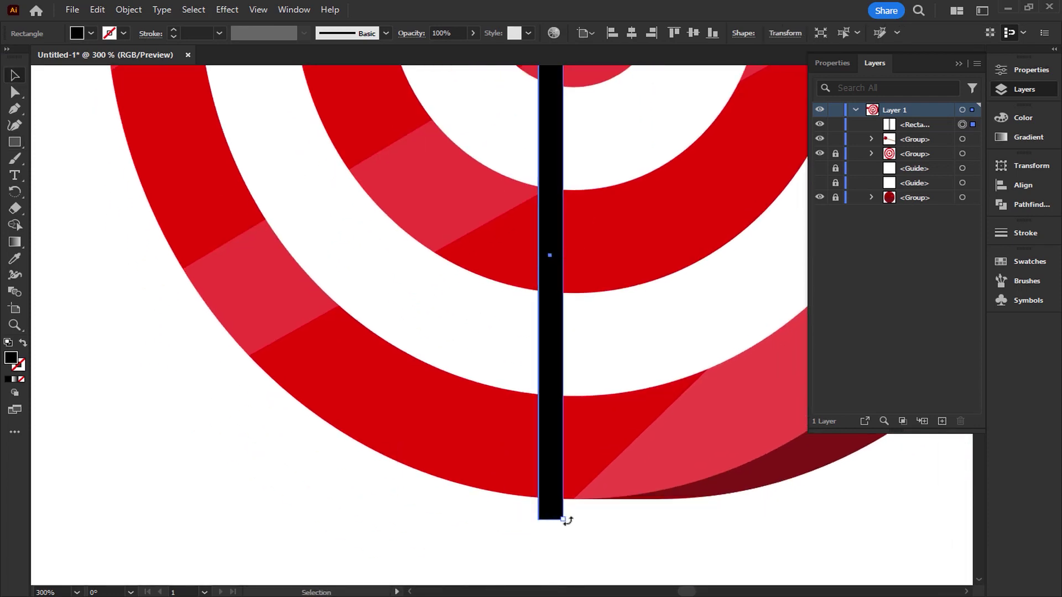
pyautogui.moveTo(467, 525); pyautogui.dragTo(382, 482)
pyautogui.moveTo(639, 275); pyautogui.dragTo(635, 343)
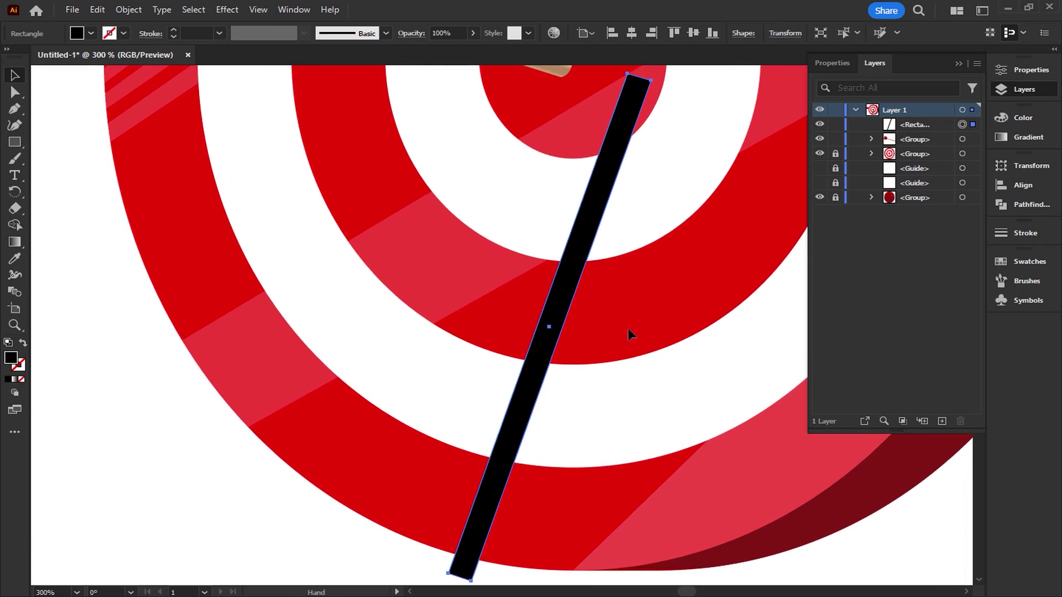
pyautogui.moveTo(578, 249); pyautogui.dragTo(500, 238)
pyautogui.moveTo(499, 450); pyautogui.dragTo(492, 492)
# Step: Rotate the black bar slightly back towards vertical and nudge its upper end to overlap the lower side of the shaft's tip
pyautogui.scroll(-2, 493, 492)
pyautogui.scroll(-3, 494, 495)
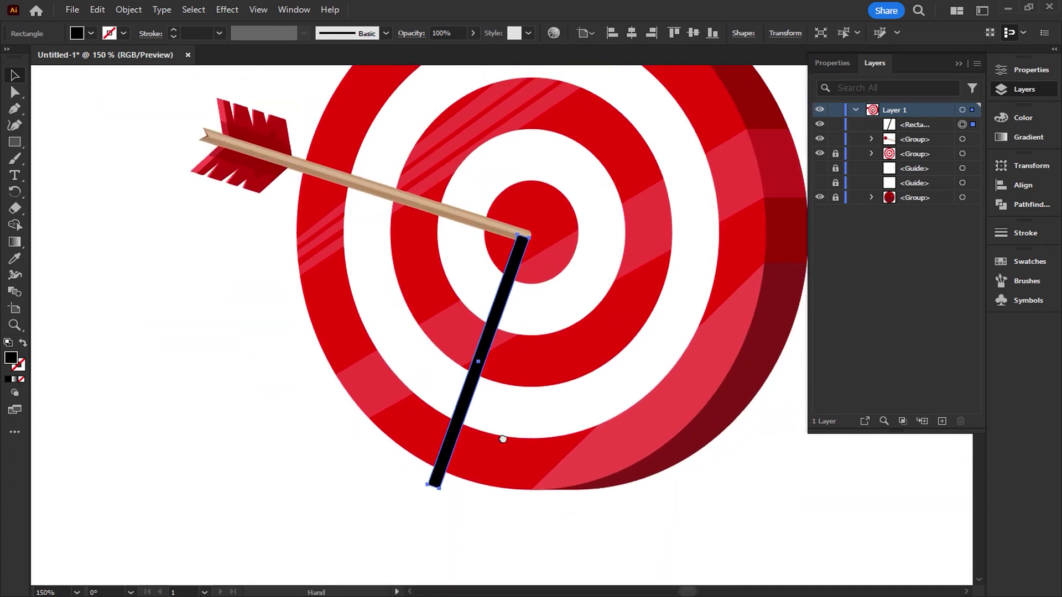
pyautogui.moveTo(438, 495); pyautogui.dragTo(448, 496)
pyautogui.moveTo(472, 395); pyautogui.dragTo(499, 442)
pyautogui.scroll(7, 525, 229)
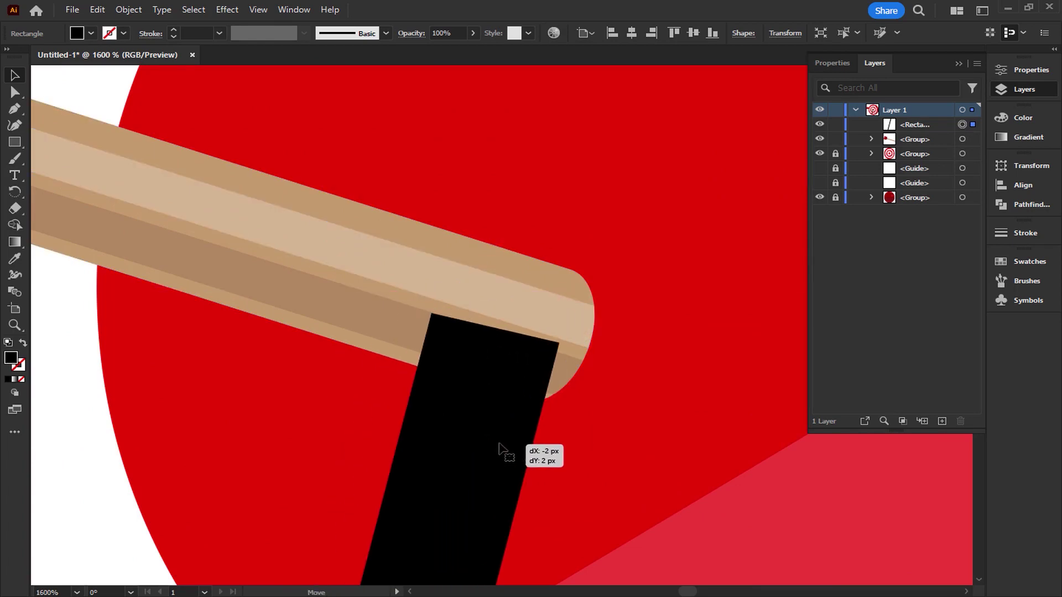
pyautogui.moveTo(499, 444); pyautogui.dragTo(499, 444)
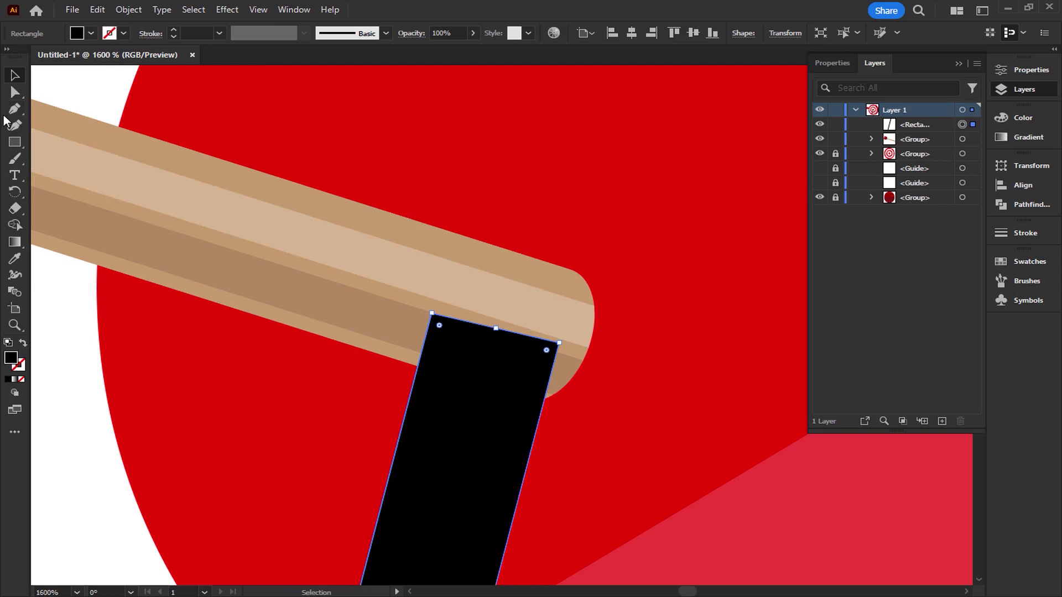
# Step: Draw a closed black shape with the Pen tool covering the shaft's rounded tip and overlapping the bar's upper end
pyautogui.click(16, 110)
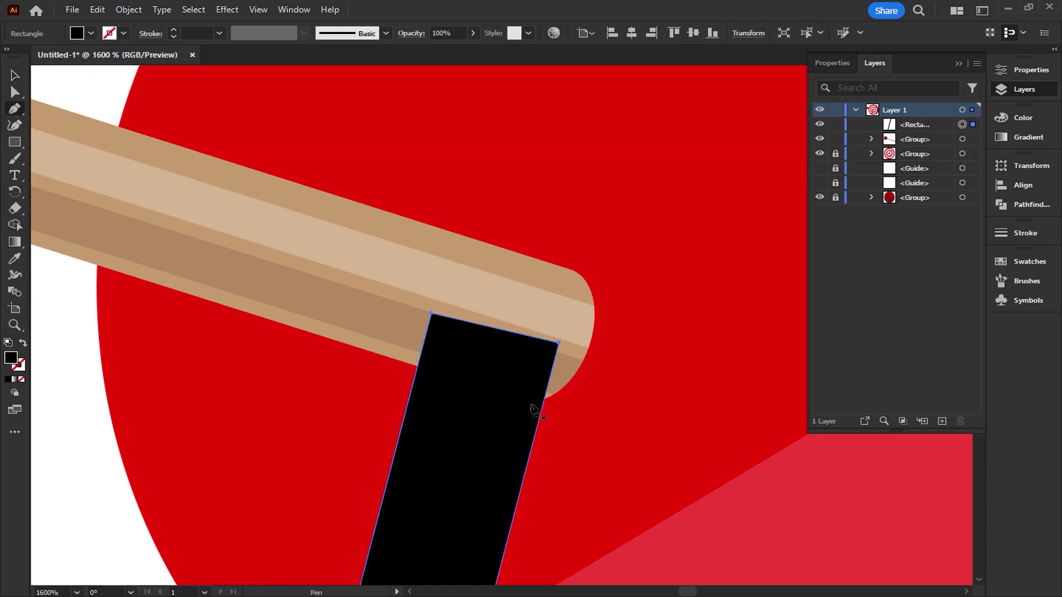
pyautogui.click(529, 401)
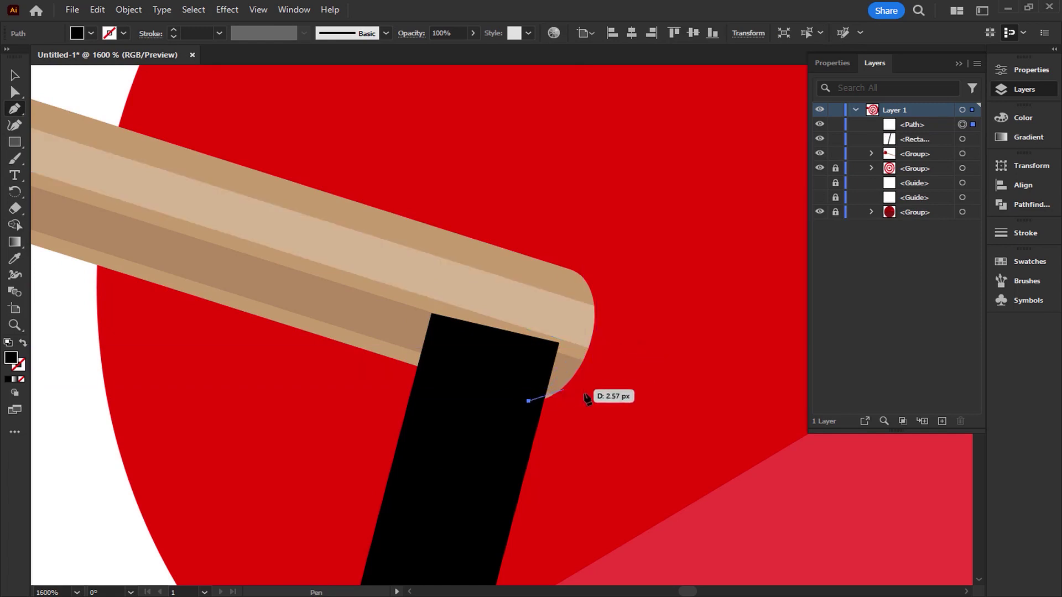
pyautogui.moveTo(612, 397); pyautogui.dragTo(626, 343)
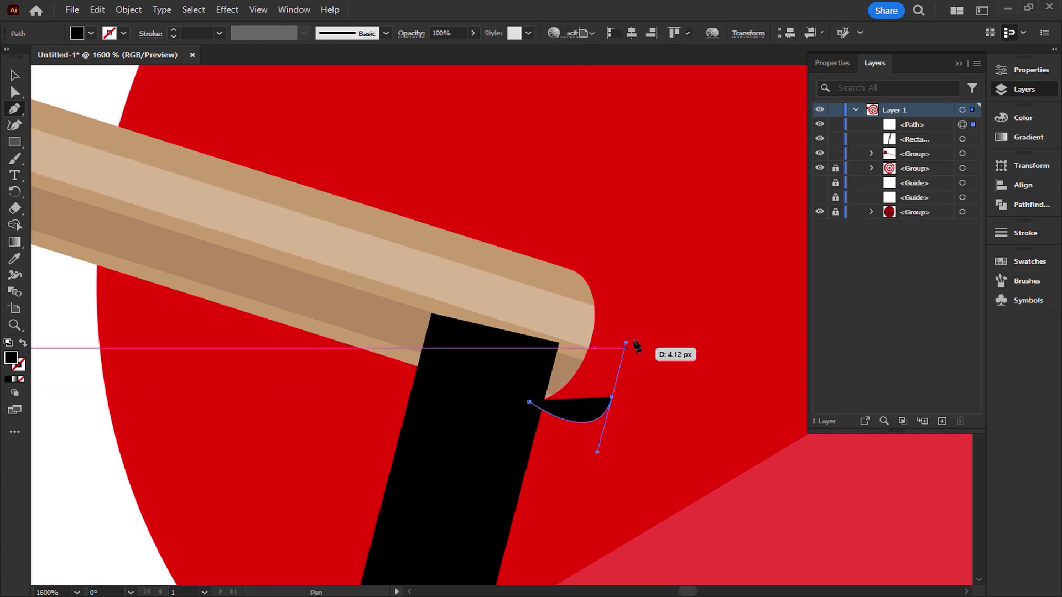
pyautogui.click(598, 219)
pyautogui.moveTo(539, 206); pyautogui.dragTo(481, 242)
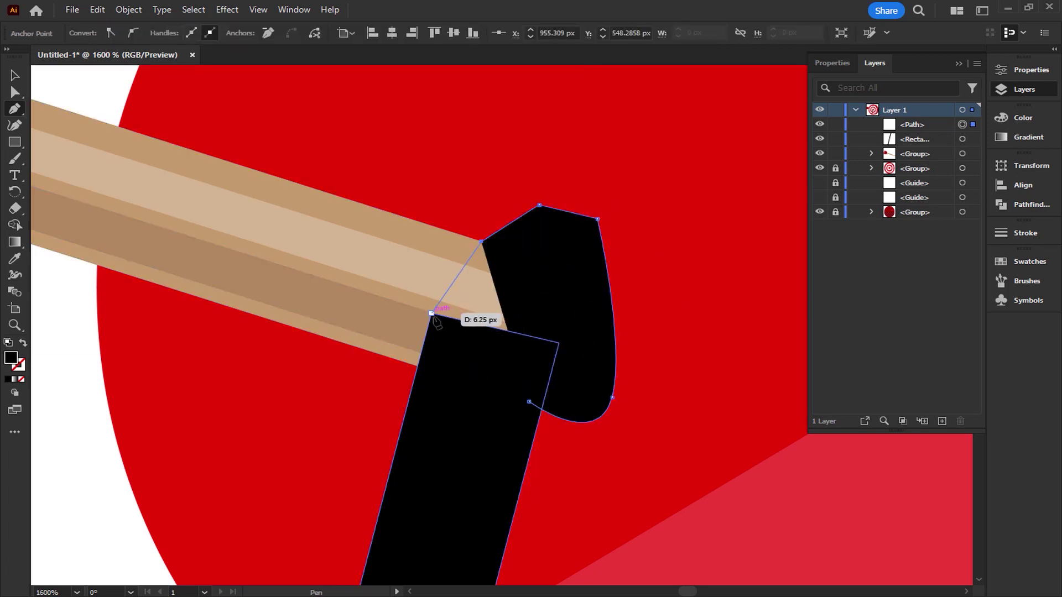
pyautogui.click(422, 259)
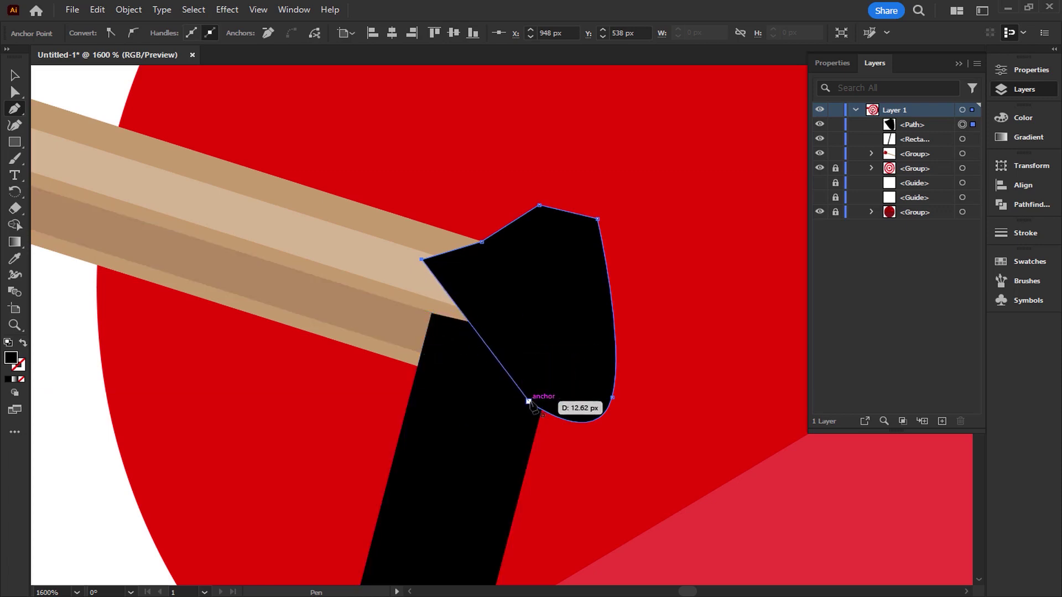
pyautogui.click(530, 402)
# Step: Trim away the part of the new black shape outside the shaft's rounded tip with the Shape Builder tool
pyautogui.click(15, 76)
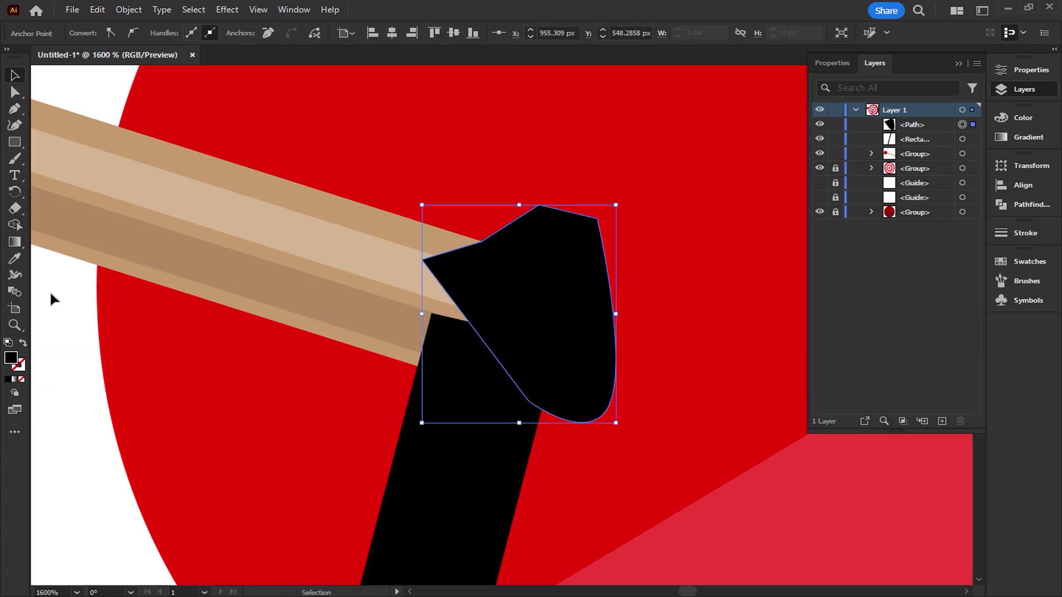
pyautogui.click(44, 290)
pyautogui.hotkey('ctrl', 'a')
pyautogui.click(15, 225)
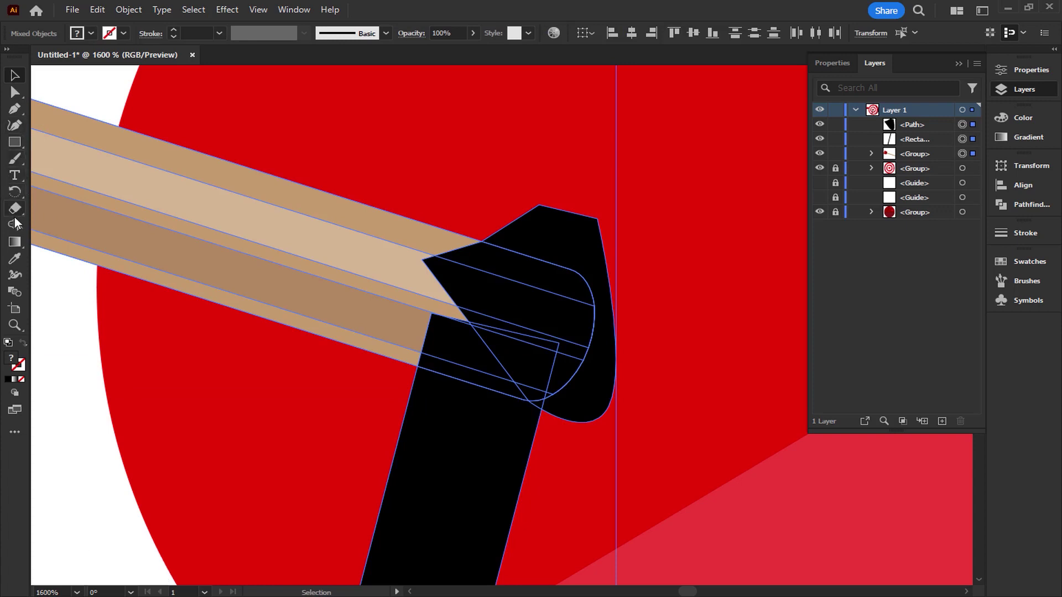
pyautogui.keyDown('alt'); pyautogui.click(576, 243); pyautogui.keyUp('alt')
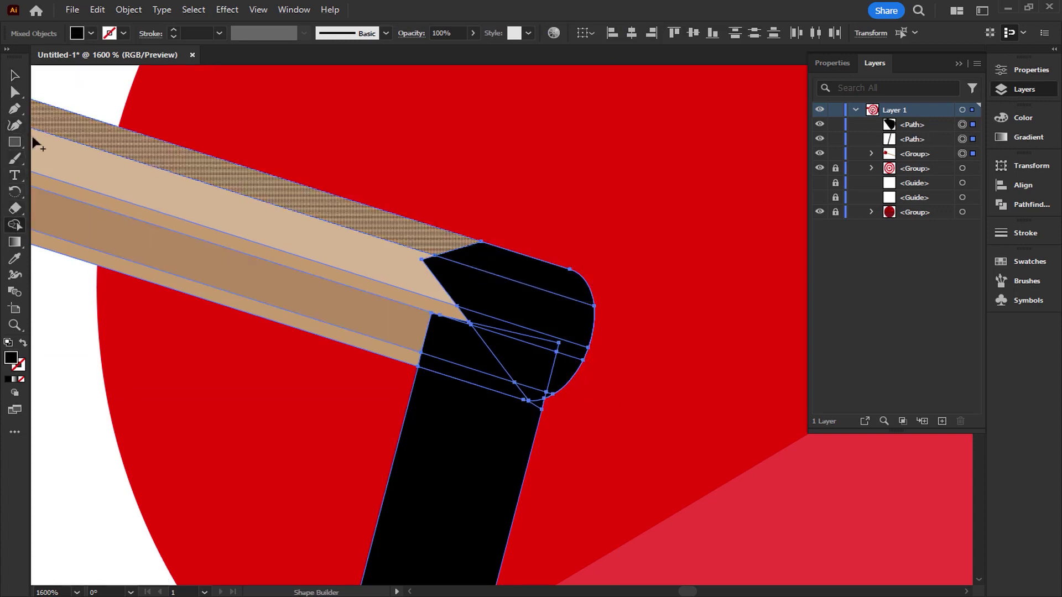
# Step: Group the black bar with the trimmed black shape on the arrow's tip
pyautogui.click(14, 77)
pyautogui.click(150, 89)
pyautogui.click(490, 428)
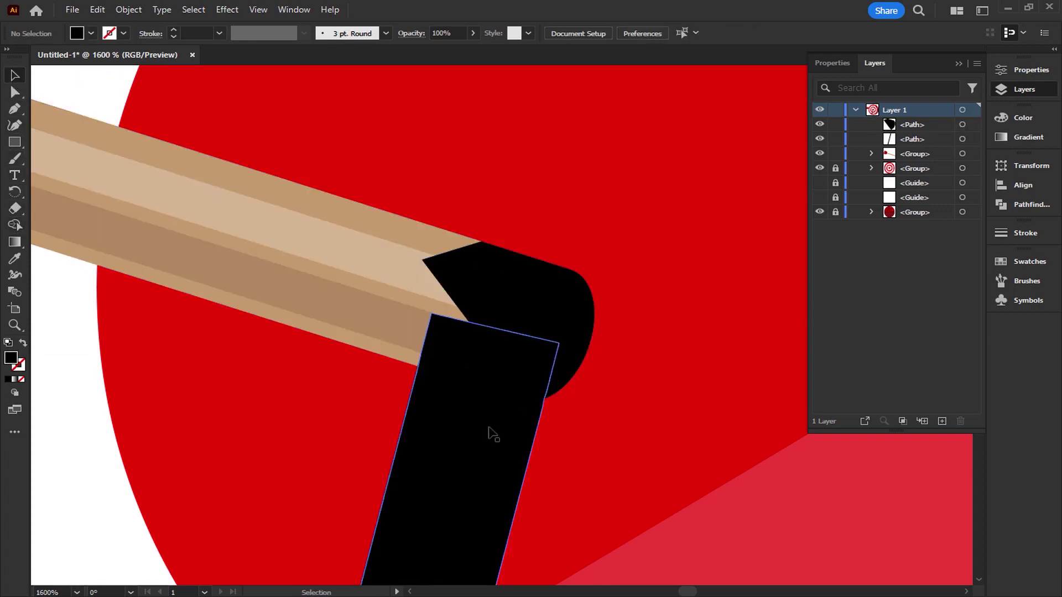
pyautogui.keyDown('shift'); pyautogui.click(534, 306); pyautogui.keyUp('shift')
pyautogui.rightClick(534, 306)
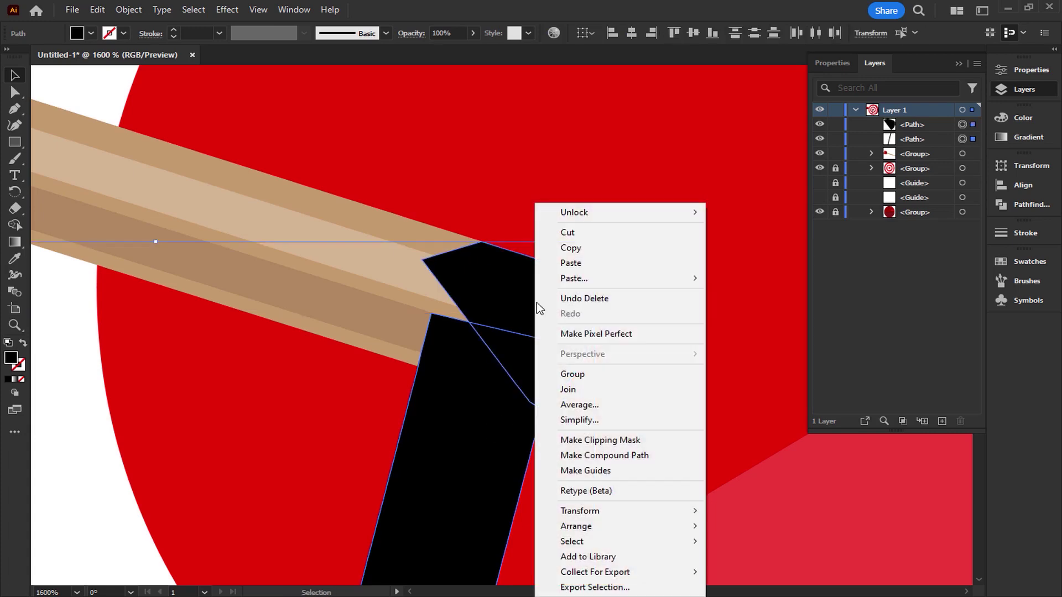
pyautogui.moveTo(579, 523)
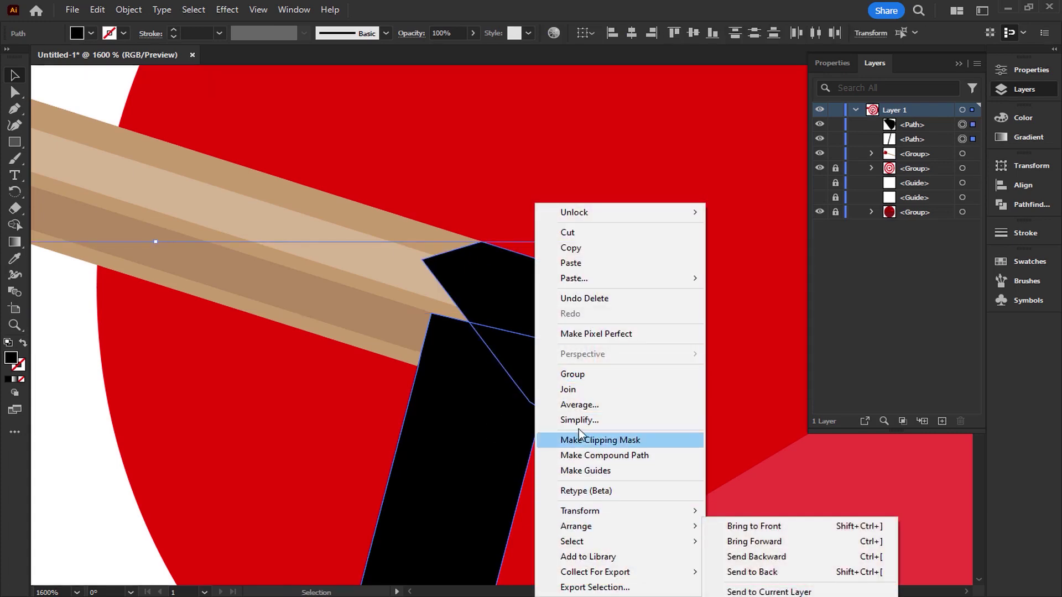
pyautogui.click(587, 375)
# Step: Bring the arrow group to the front, above the black shadow group
pyautogui.click(201, 224)
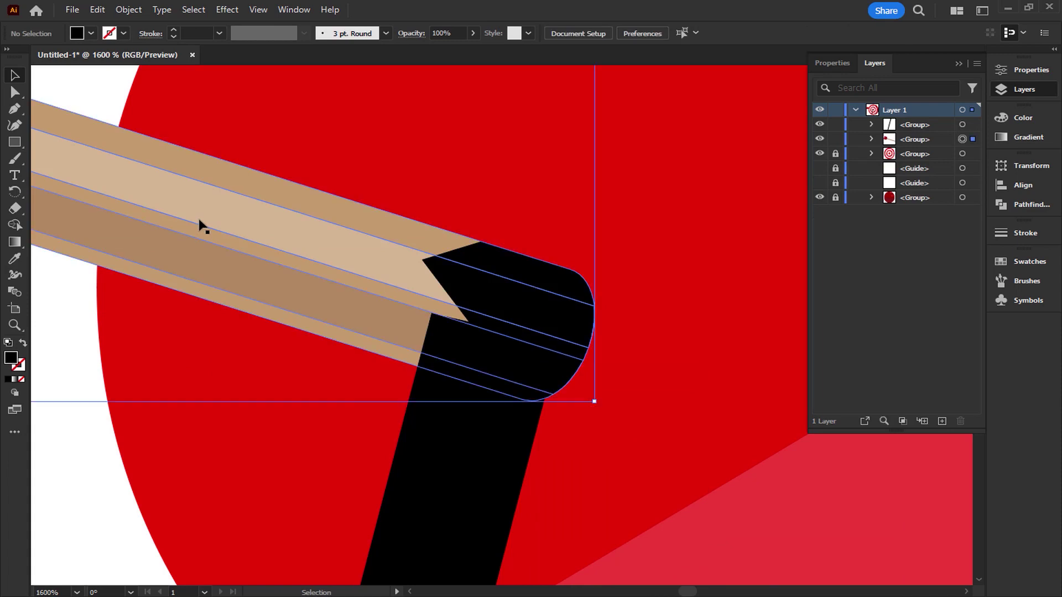
pyautogui.rightClick(198, 217)
pyautogui.moveTo(260, 493)
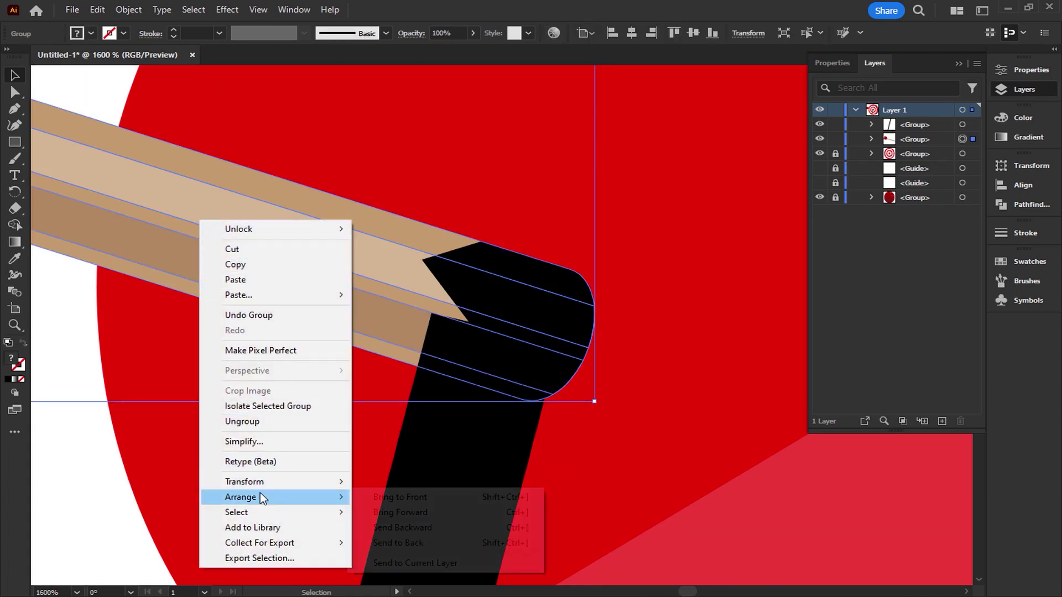
pyautogui.click(412, 494)
pyautogui.click(91, 419)
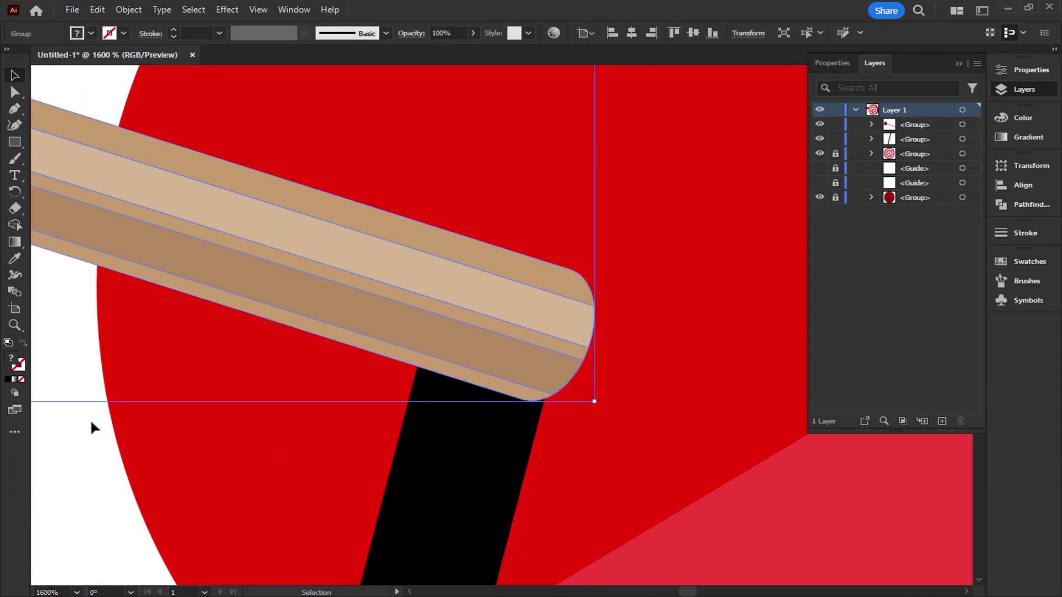
# Step: Unlock the target rings group and trim off the black bar's lower end beyond the target's edge with the Shape Builder tool
pyautogui.scroll(-5, 426, 382)
pyautogui.moveTo(439, 425); pyautogui.dragTo(480, 202)
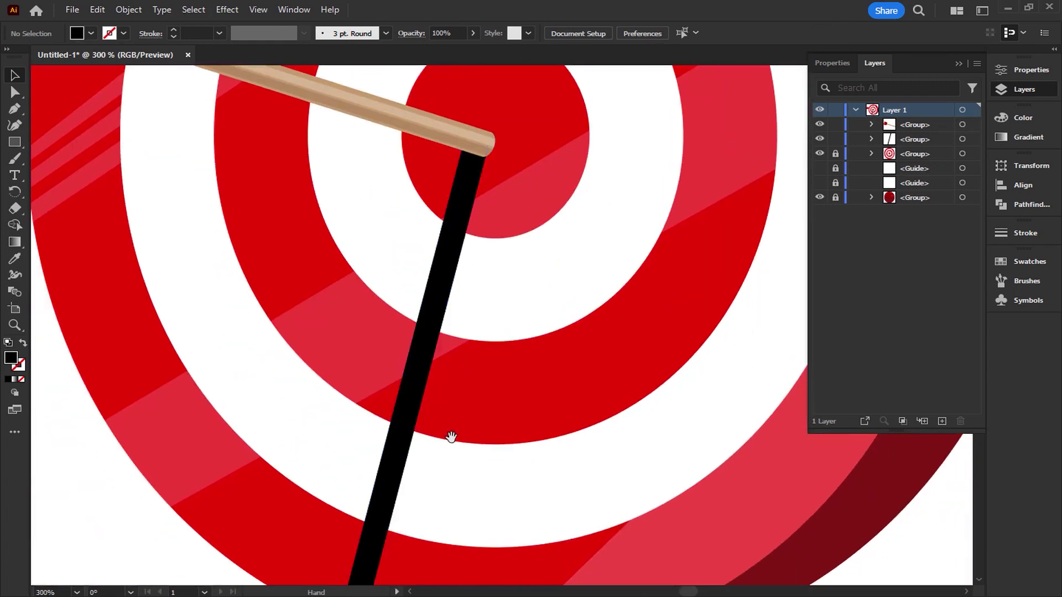
pyautogui.moveTo(450, 433); pyautogui.dragTo(480, 191)
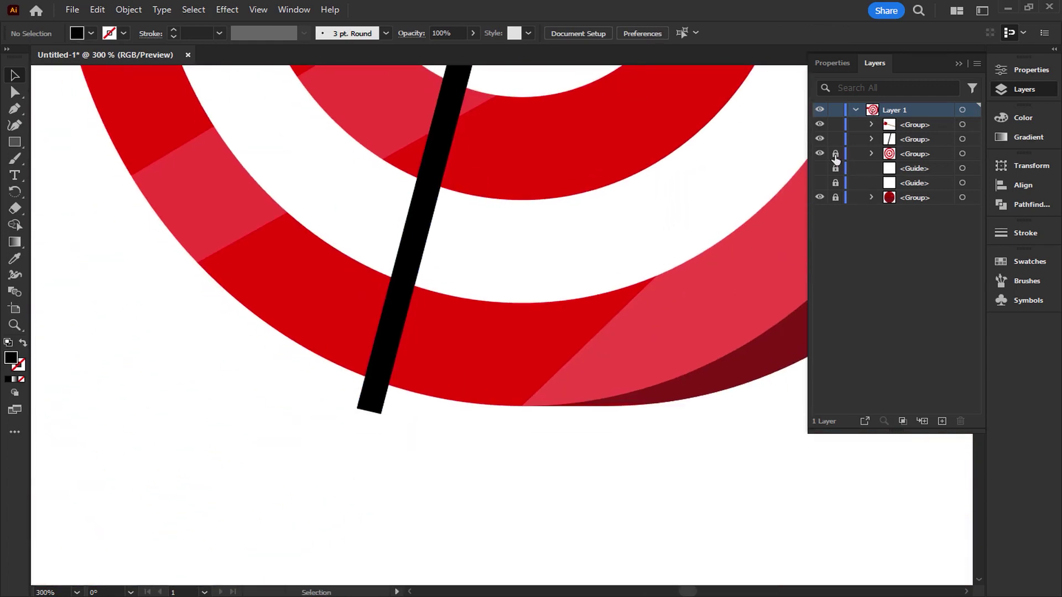
pyautogui.moveTo(340, 337); pyautogui.dragTo(339, 334)
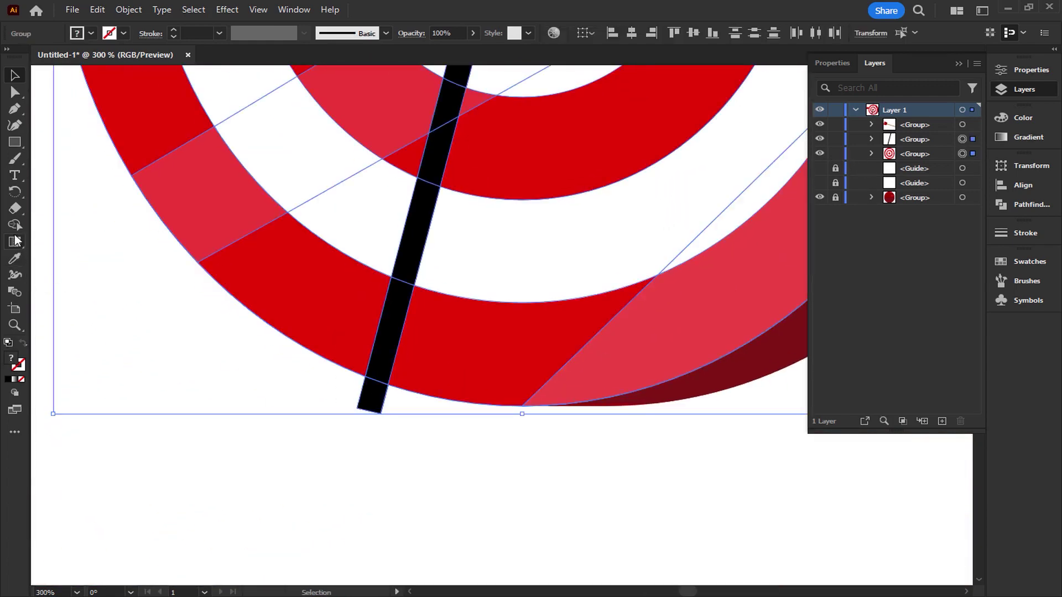
pyautogui.click(15, 225)
pyautogui.keyDown('alt'); pyautogui.click(372, 397); pyautogui.keyUp('alt')
pyautogui.click(15, 76)
pyautogui.click(258, 425)
# Step: Lower the opacity of the black shadow group so the target's rings show through it
pyautogui.click(402, 311)
pyautogui.moveTo(487, 261); pyautogui.dragTo(472, 547)
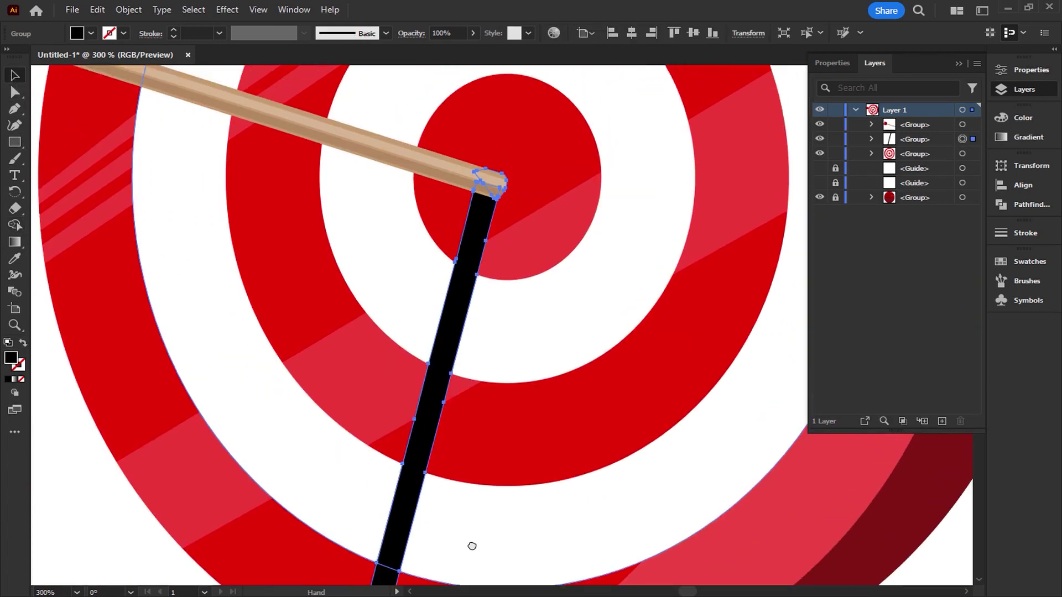
pyautogui.click(449, 33)
pyautogui.write('2')
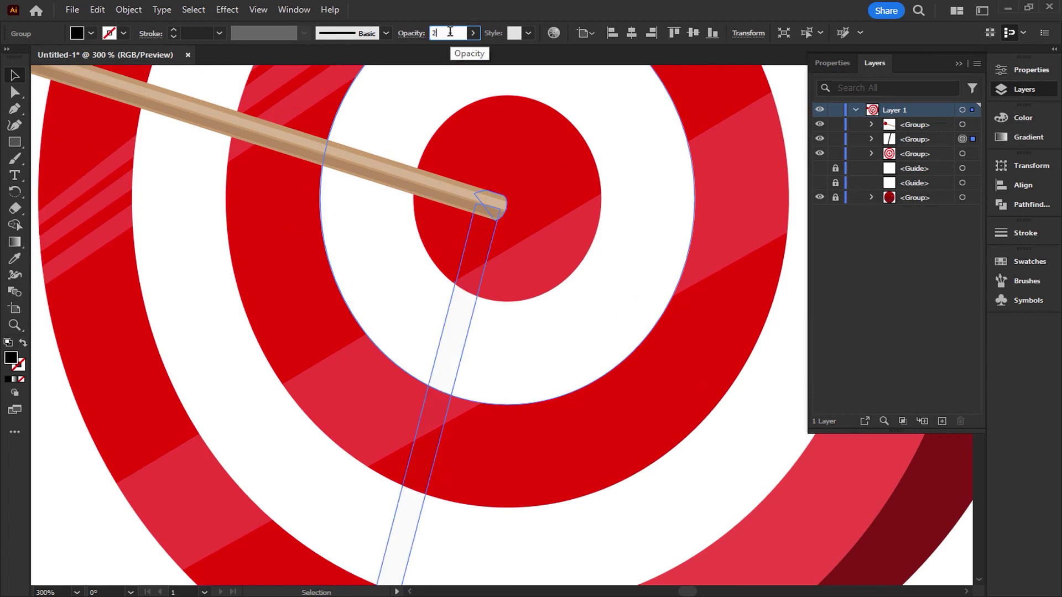
pyautogui.write('5')
pyautogui.click(473, 33)
pyautogui.moveTo(433, 50); pyautogui.dragTo(436, 50)
pyautogui.click(442, 32)
pyautogui.click(443, 32)
pyautogui.press('Return')
pyautogui.click(58, 475)
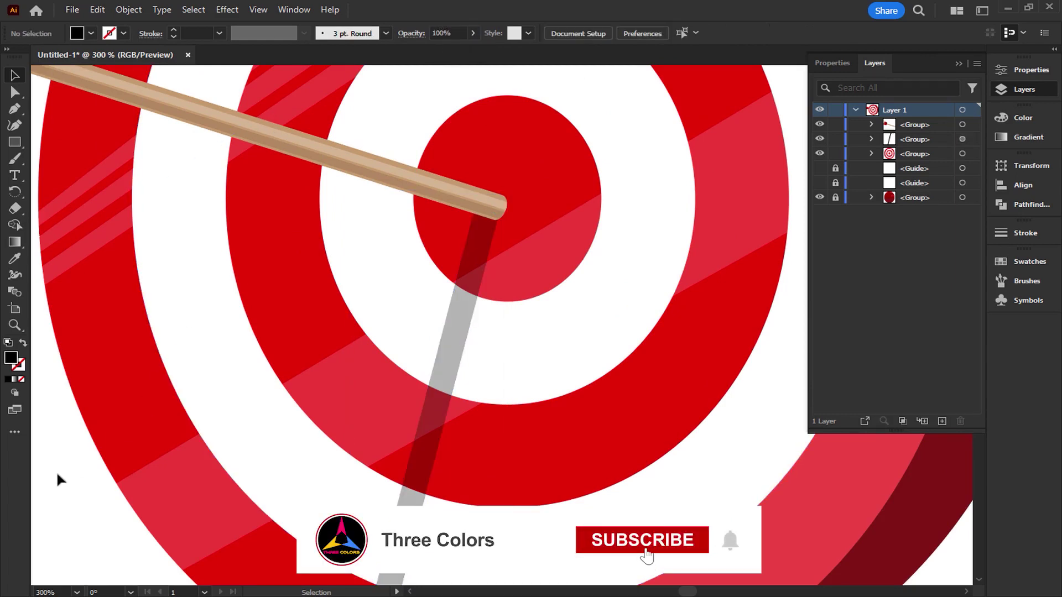
# Step: Collapse the list of layers and view the whole illustration at 100%
pyautogui.scroll(-2, 58, 475)
pyautogui.hotkey('ctrl', '0')
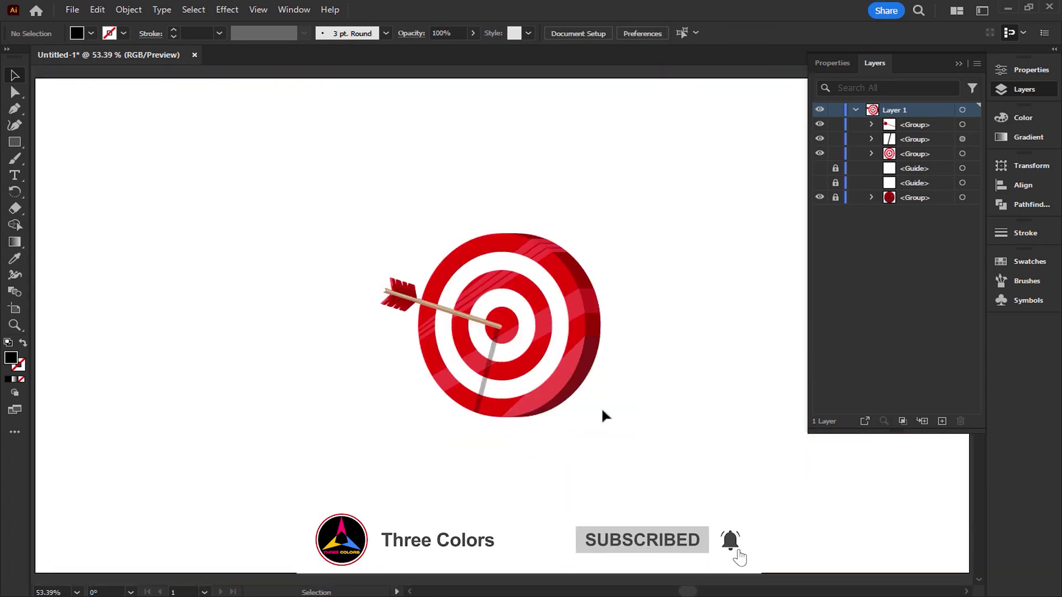
pyautogui.click(960, 63)
pyautogui.hotkey('ctrl', '1')
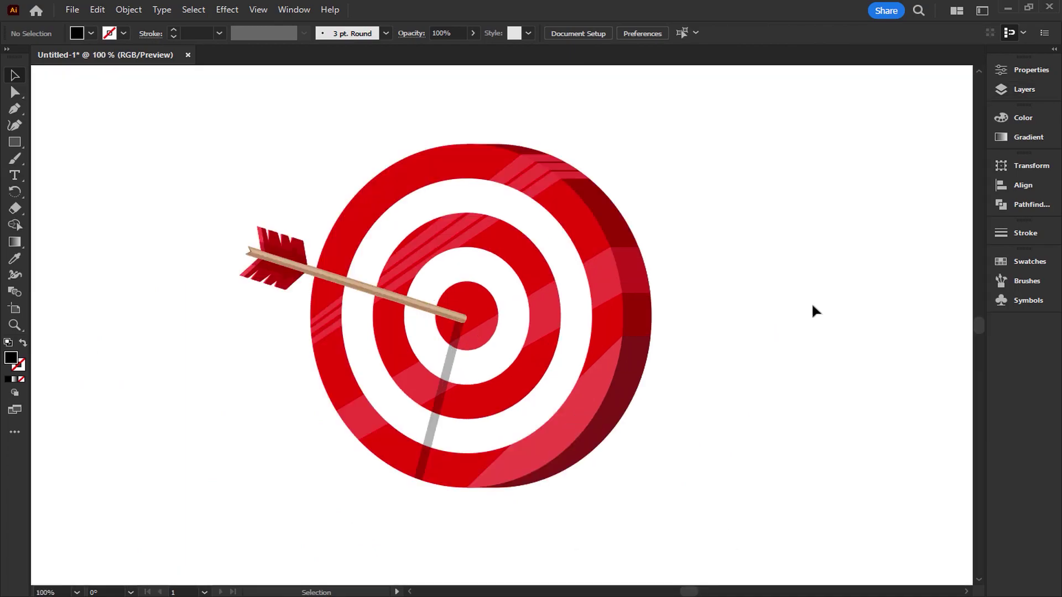